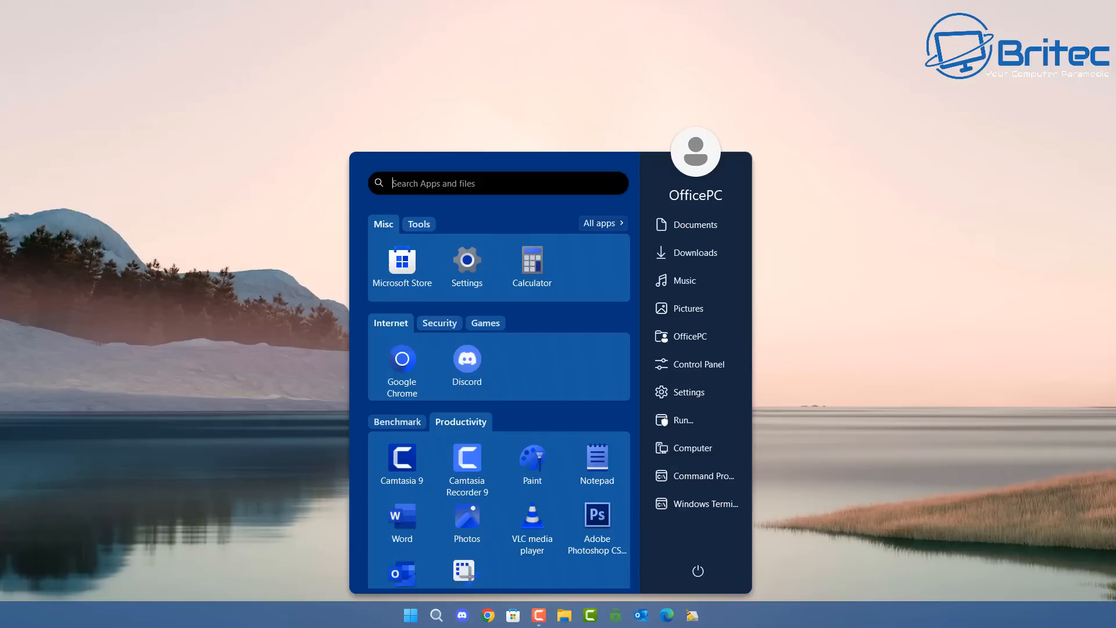
# - Show the Start11 purchase options on the Stardock product page and download the free trial from the Single edition
pyautogui.click(943, 34)
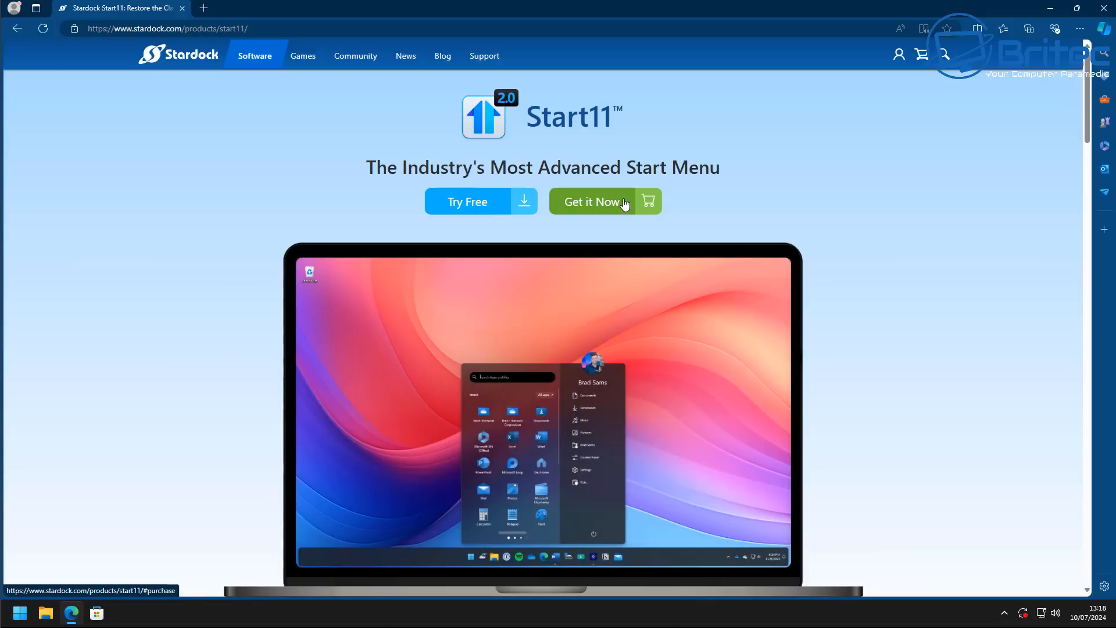
pyautogui.click(625, 203)
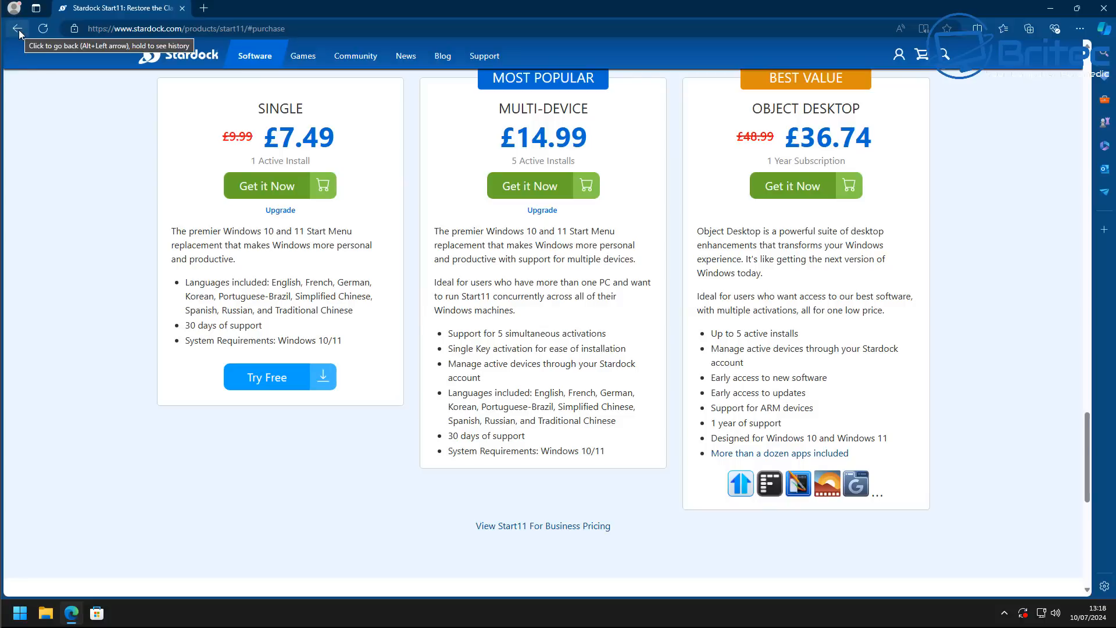
pyautogui.click(269, 382)
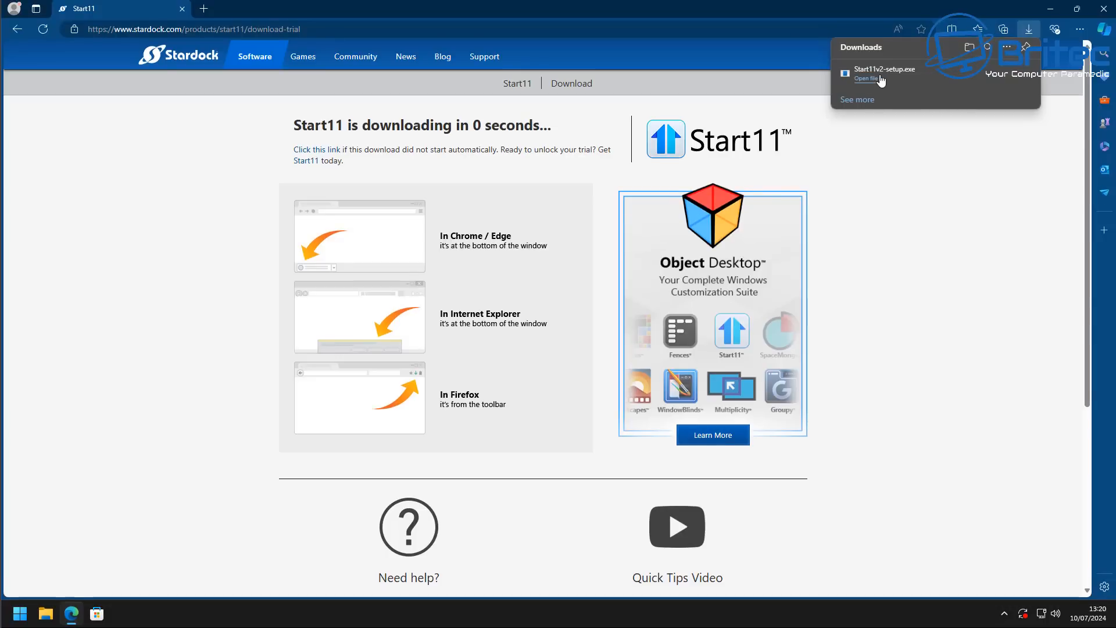
# - Run the downloaded Start11v2-setup.exe installer, agree to the license terms and install Start11
pyautogui.click(880, 74)
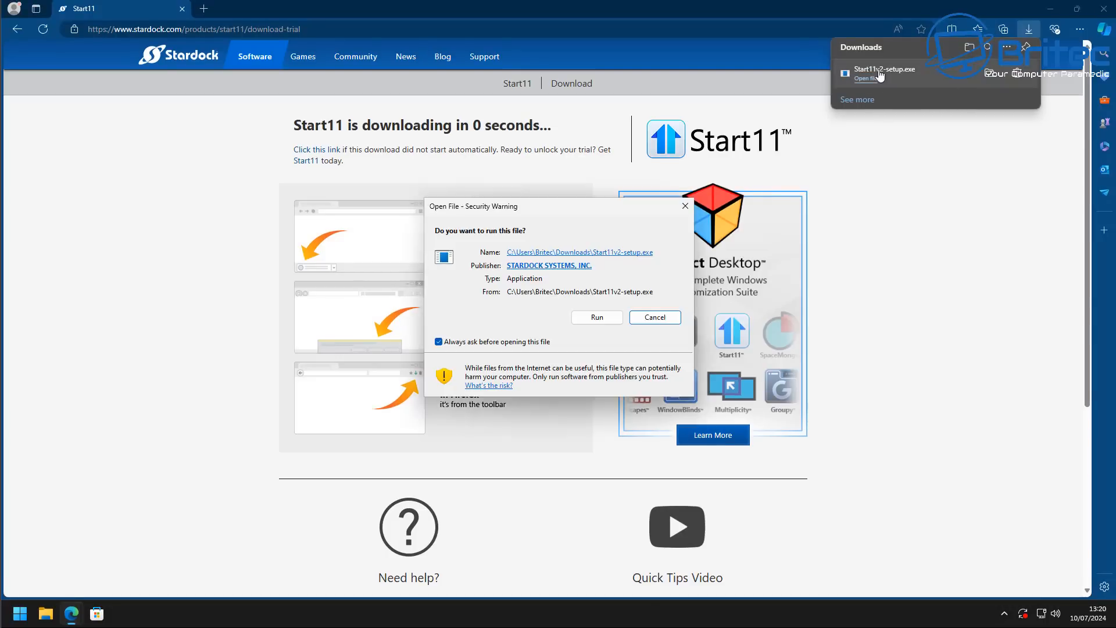
pyautogui.click(1054, 7)
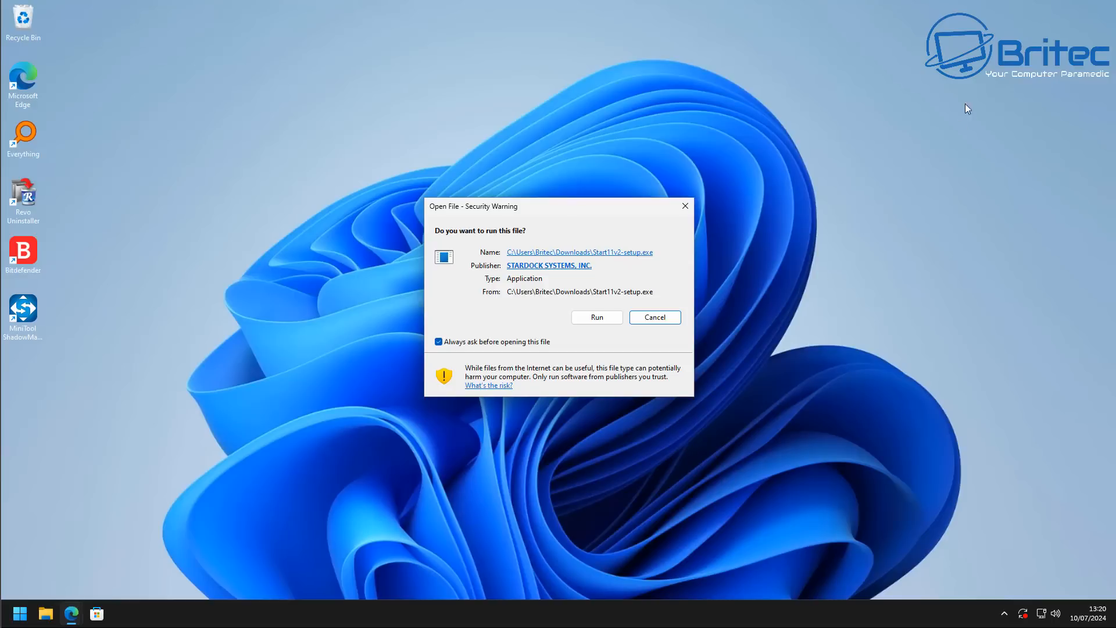
pyautogui.click(600, 321)
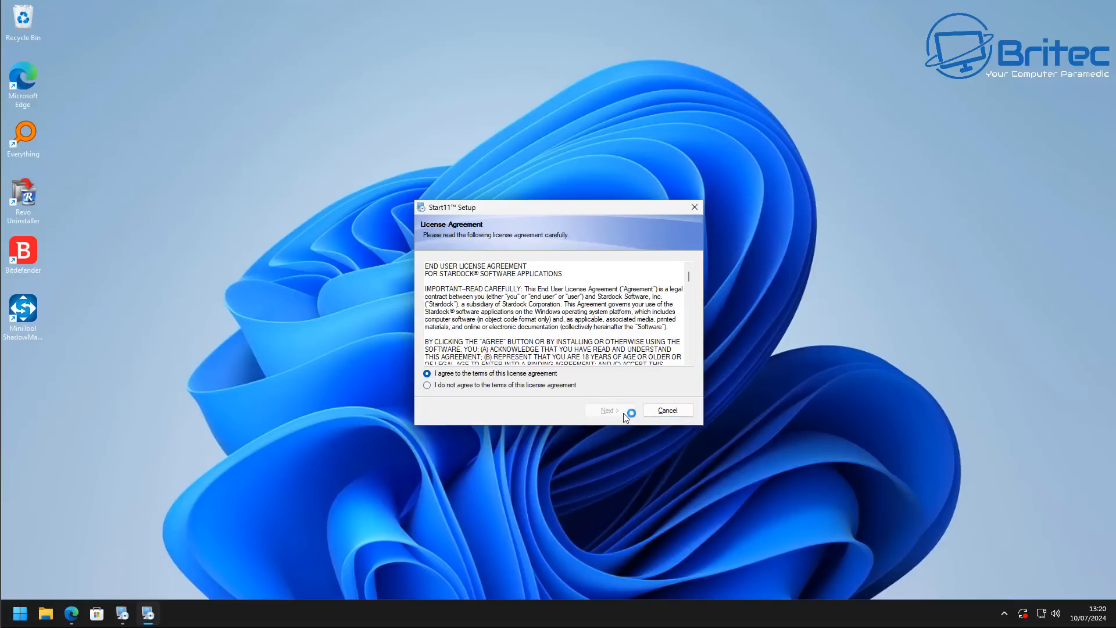
pyautogui.click(624, 414)
pyautogui.click(624, 413)
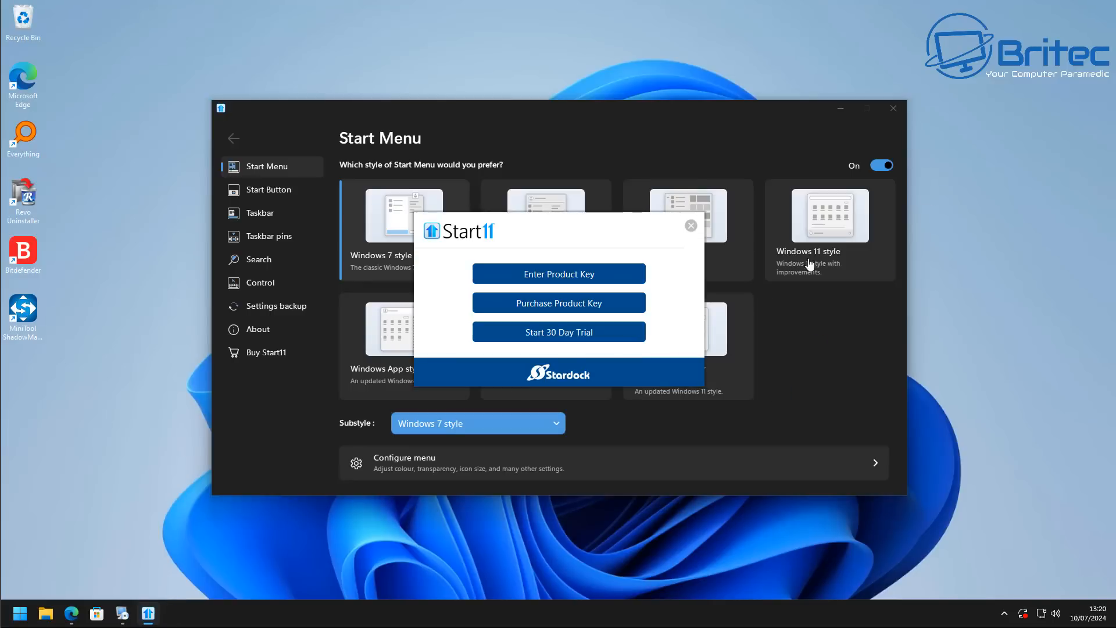
# - Activate the 30-day Start11 trial and keep the taskbar left aligned
pyautogui.click(578, 336)
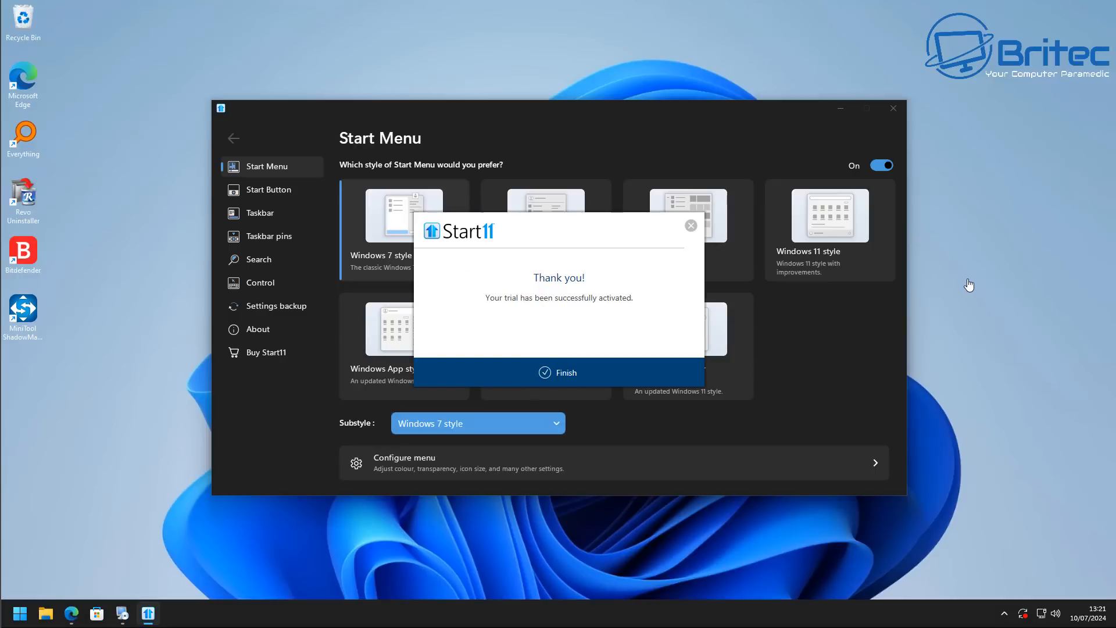
pyautogui.click(585, 376)
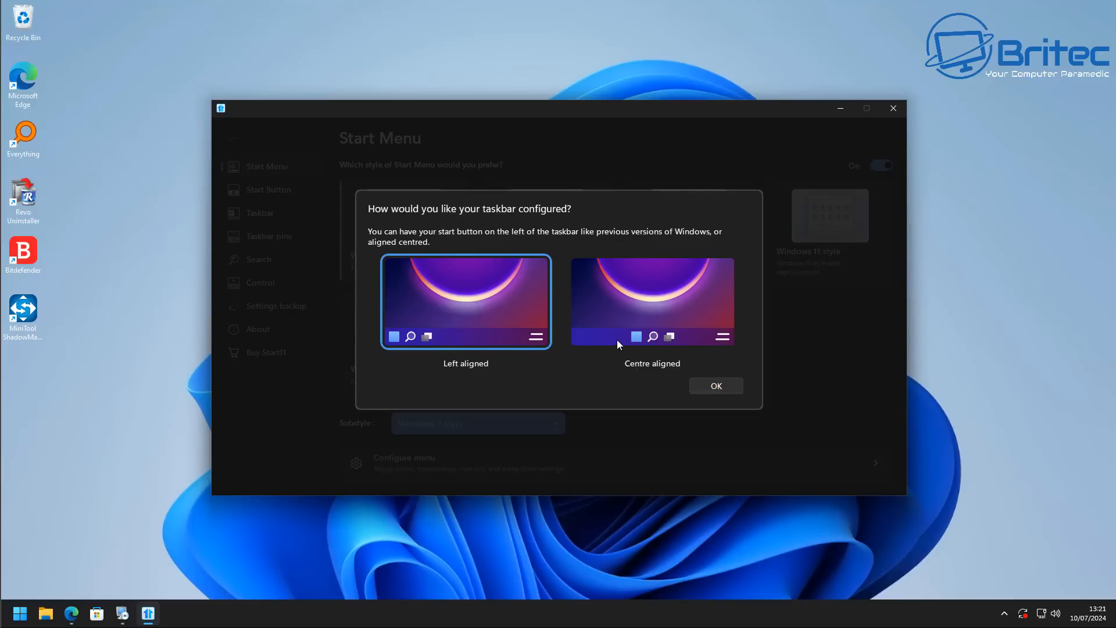
pyautogui.click(716, 385)
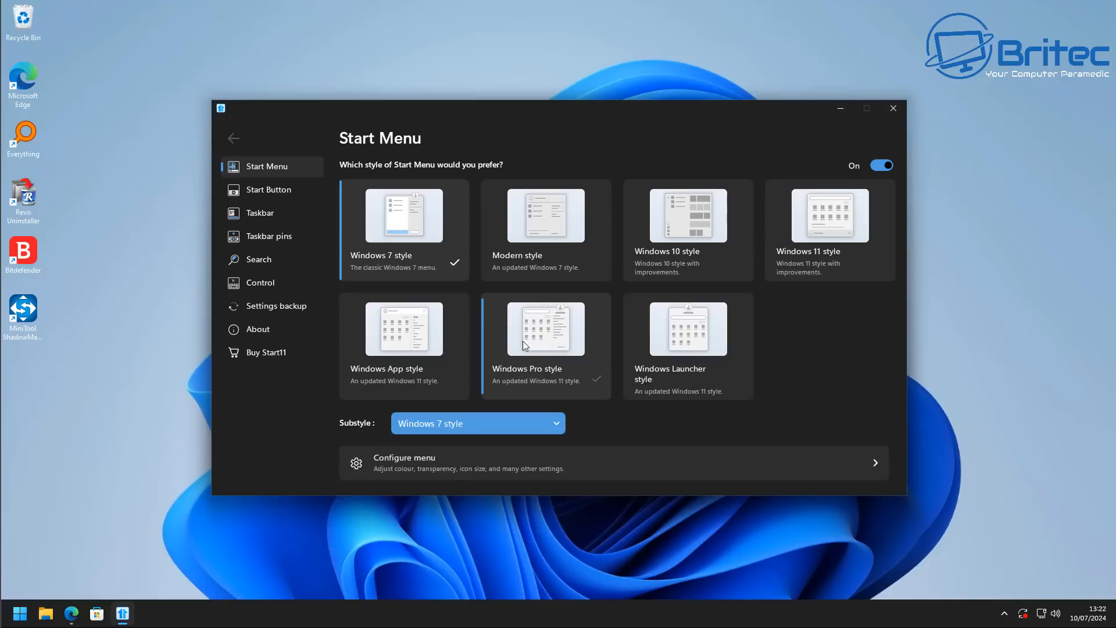
# - Preview the Start menu in the Windows 7 style, switch it to the Modern style and preview that too
pyautogui.click(20, 614)
pyautogui.click(21, 613)
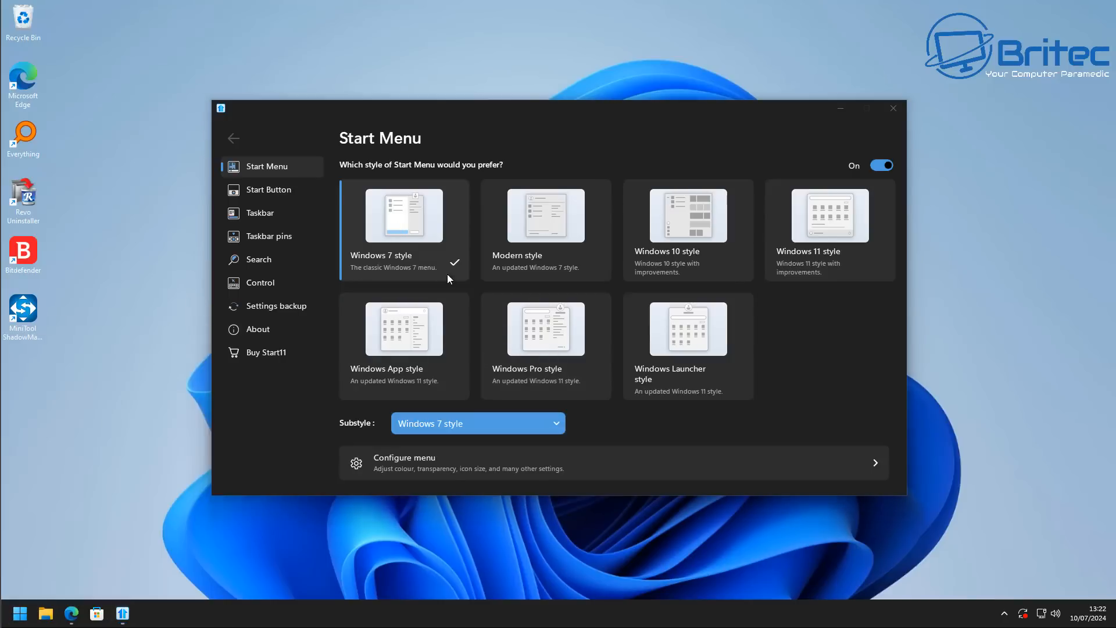
pyautogui.click(546, 250)
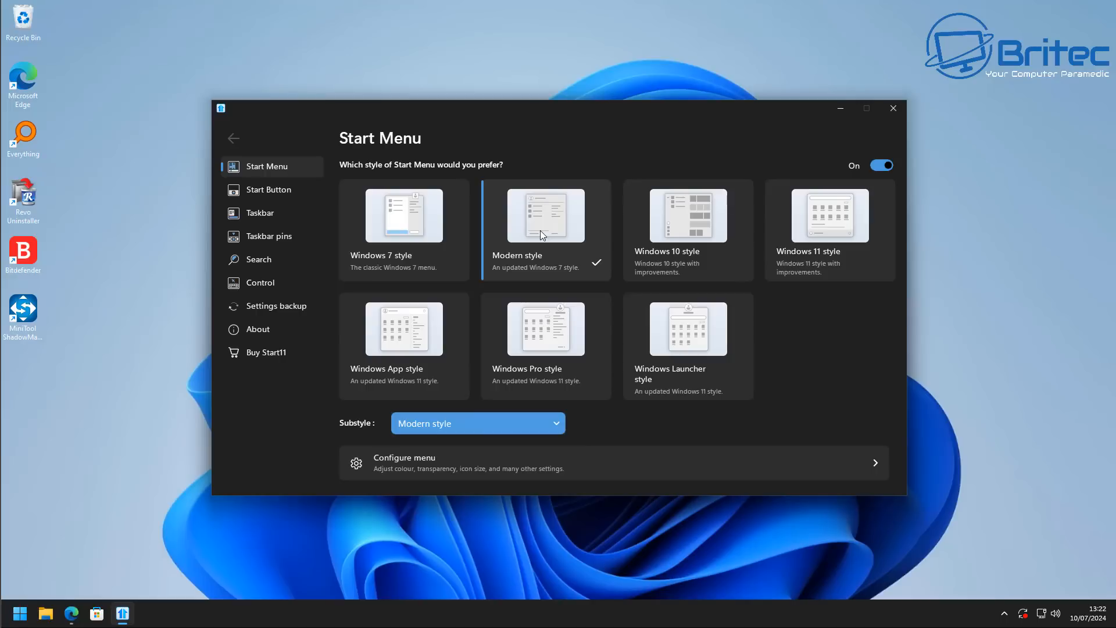
pyautogui.click(24, 613)
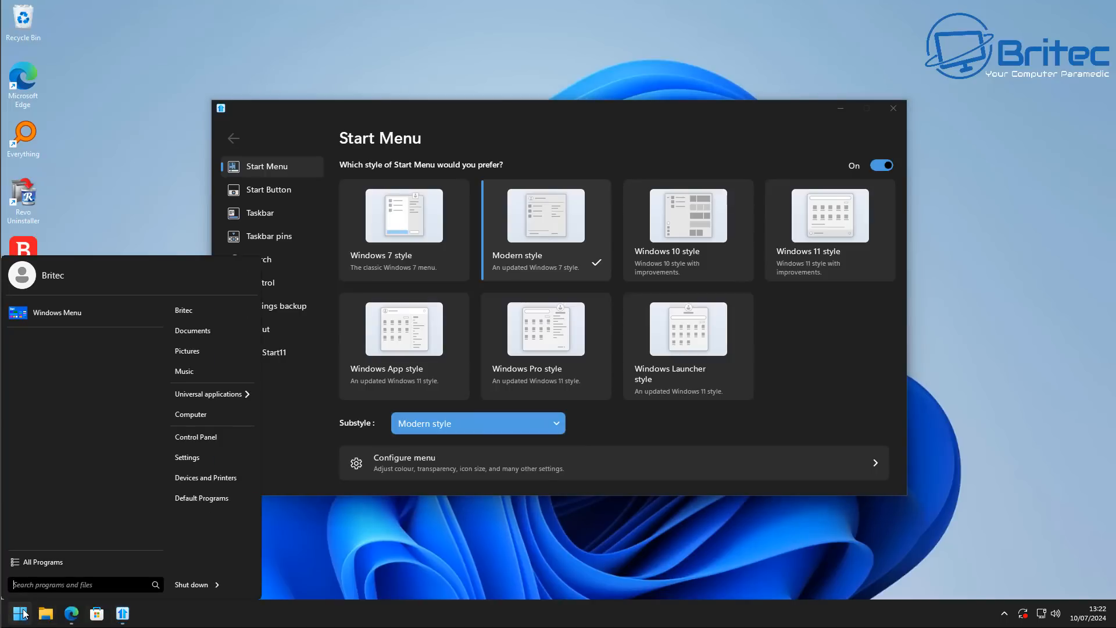
pyautogui.click(23, 613)
# - Try the Windows 10 style and the Windows 11 style, previewing the Start menu in each
pyautogui.click(706, 223)
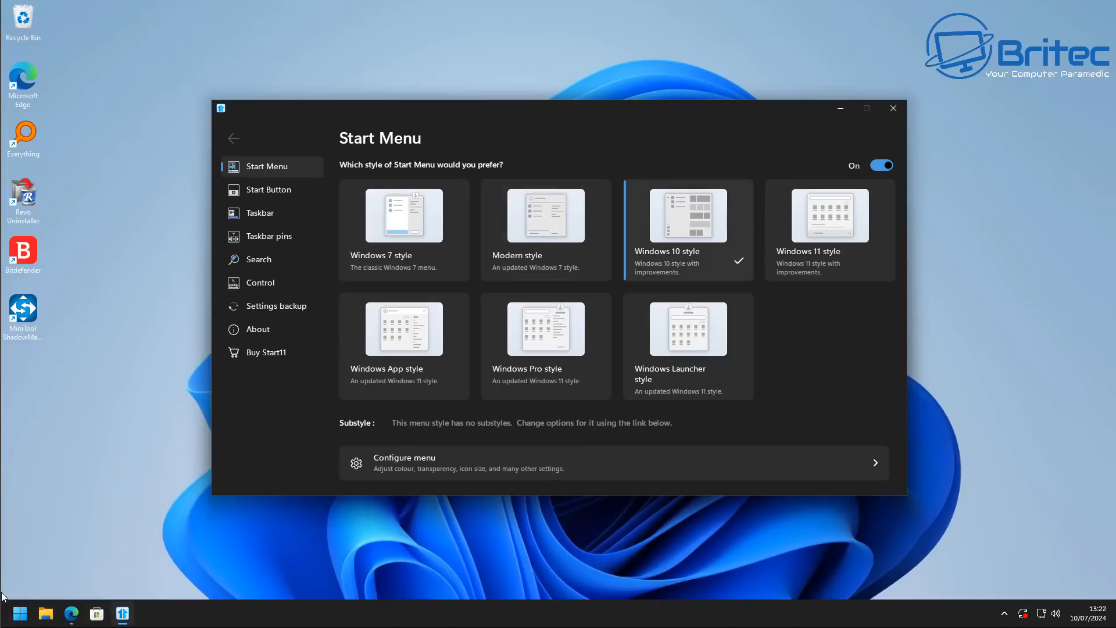
pyautogui.click(23, 613)
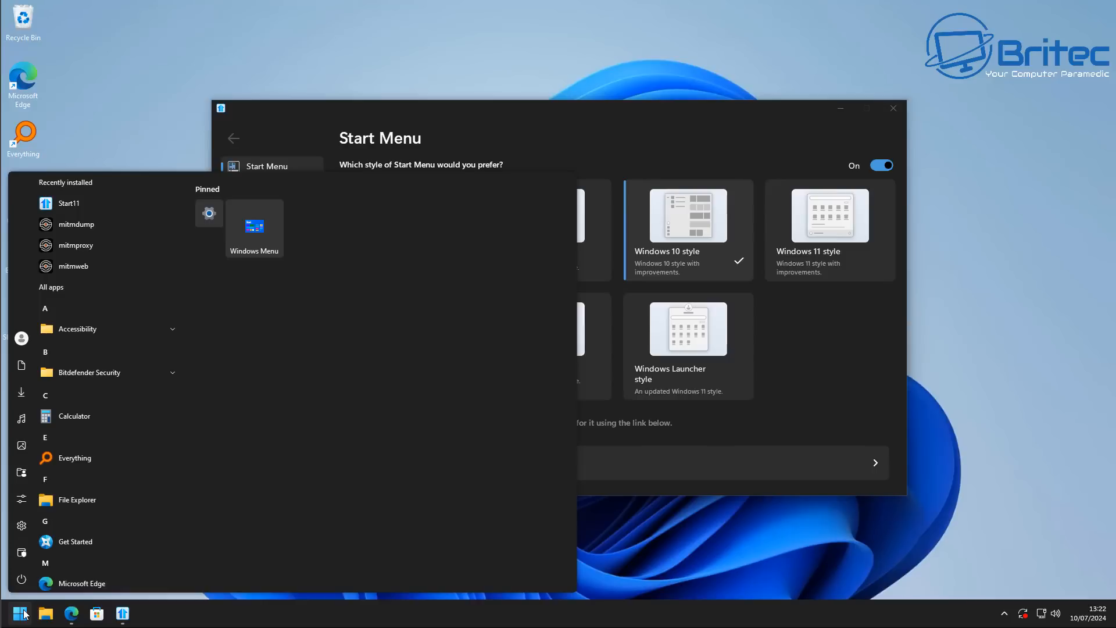
pyautogui.click(23, 613)
pyautogui.click(816, 231)
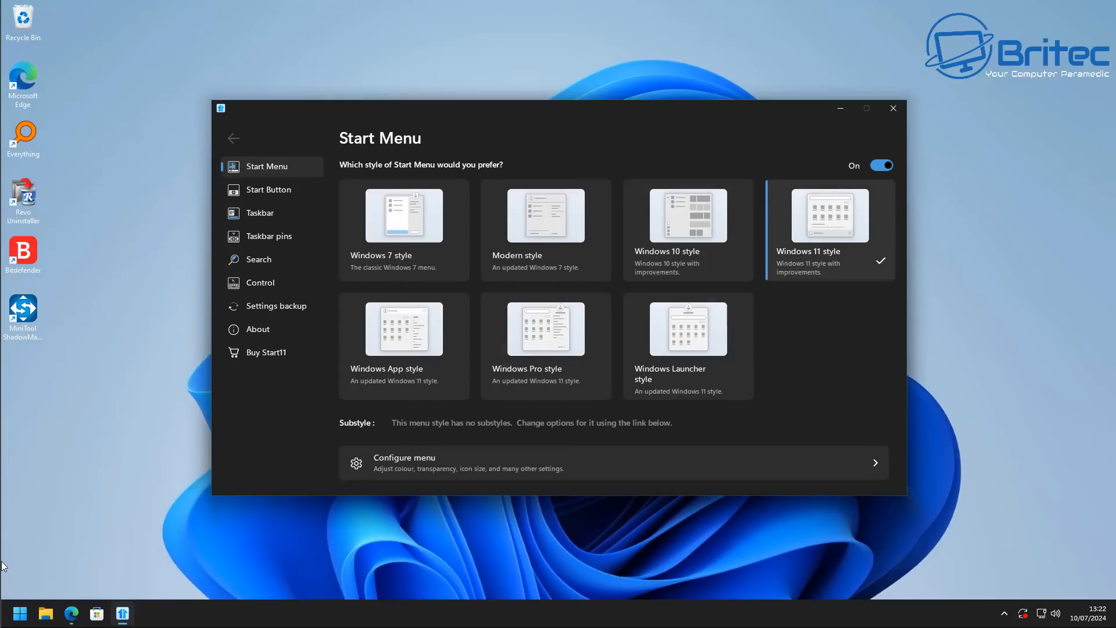
pyautogui.click(19, 615)
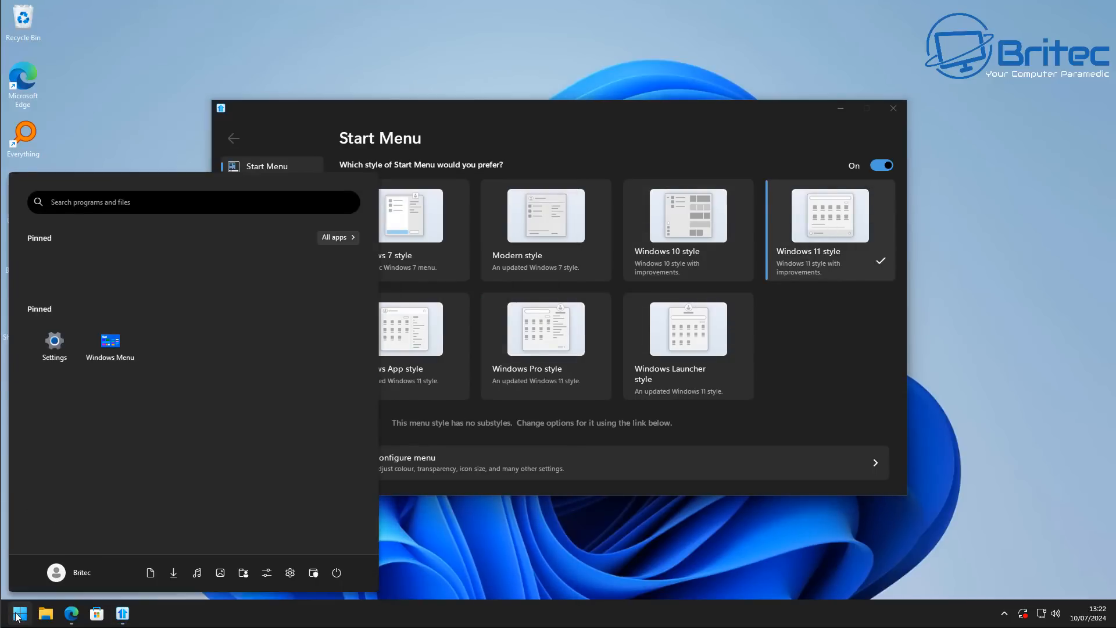
pyautogui.click(19, 614)
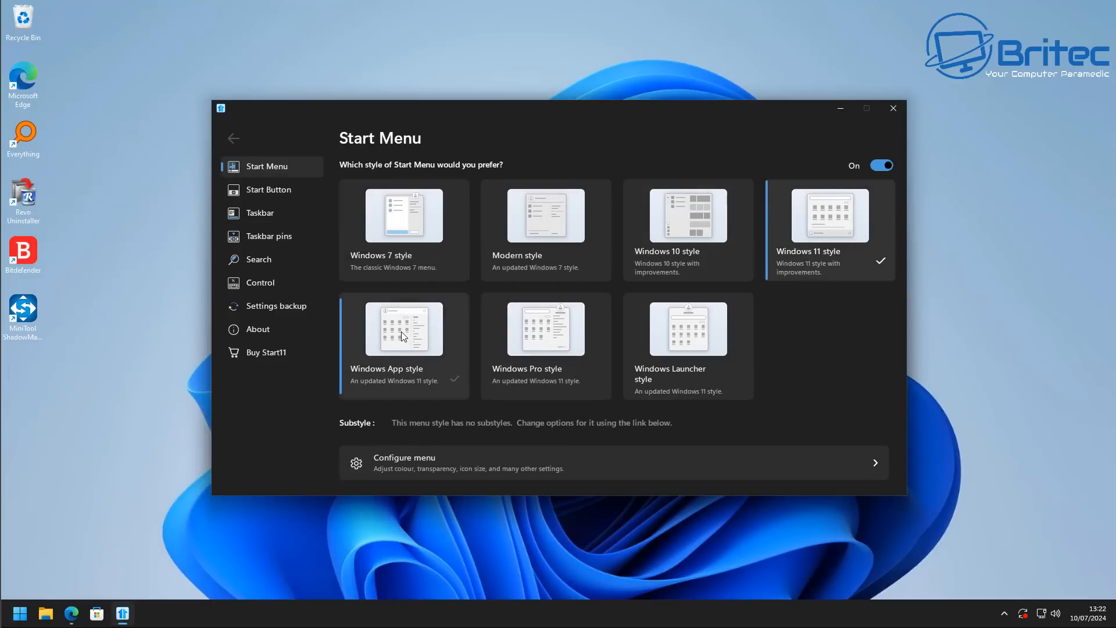
# - Try the Windows App style and the Windows Launcher style, previewing the Start menu in each
pyautogui.click(404, 337)
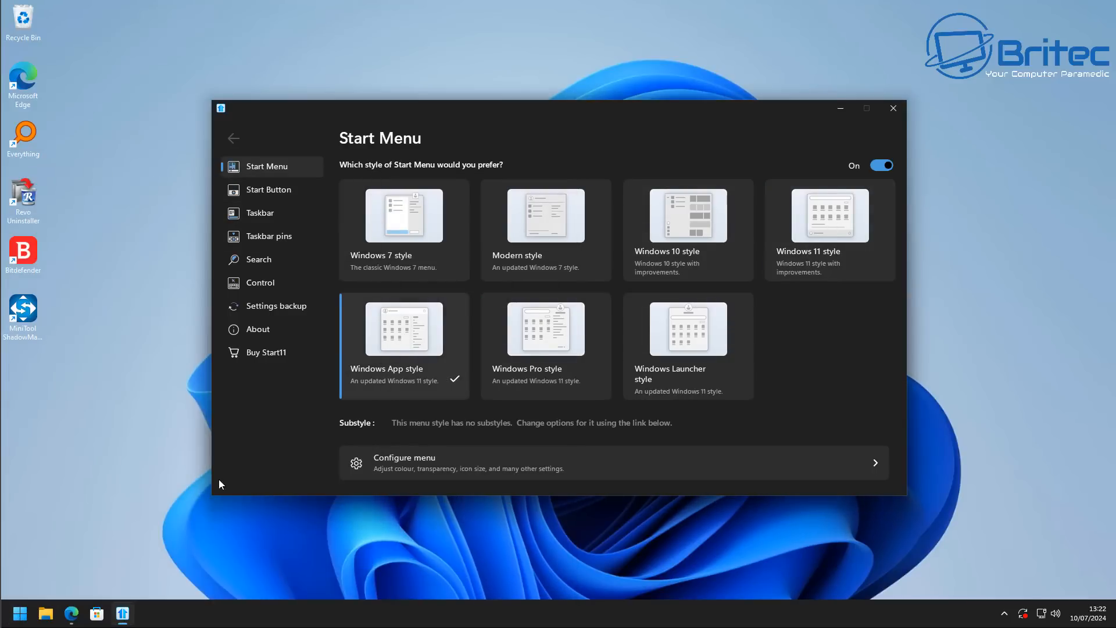
pyautogui.click(17, 618)
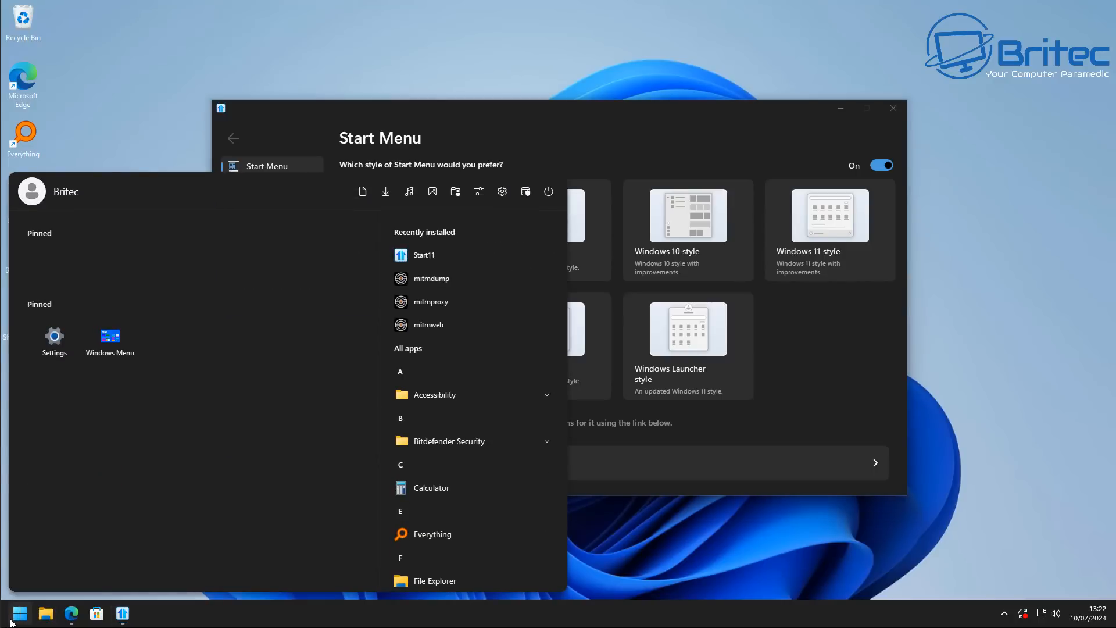
pyautogui.click(13, 619)
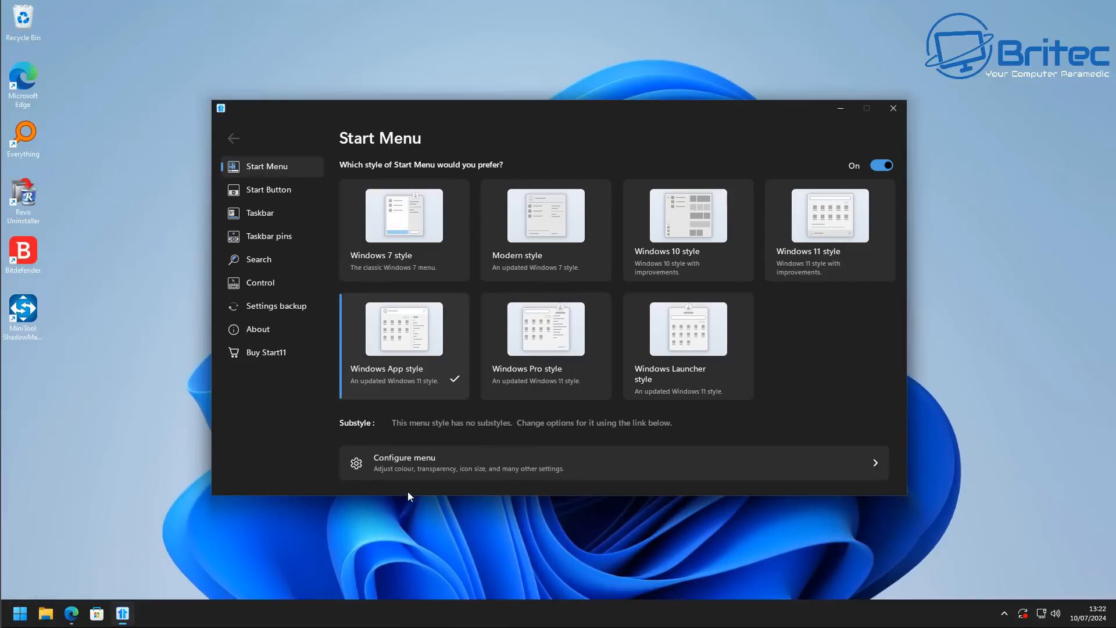
pyautogui.click(677, 339)
pyautogui.click(21, 614)
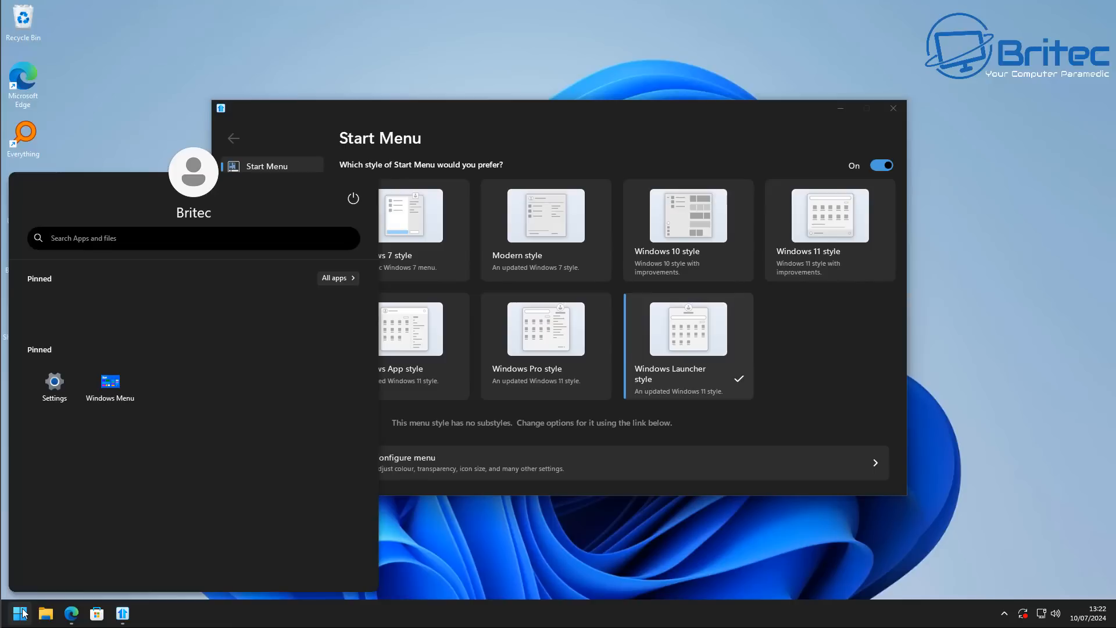
pyautogui.click(21, 614)
# - Set the Start menu to the Windows Pro style and preview it
pyautogui.click(535, 355)
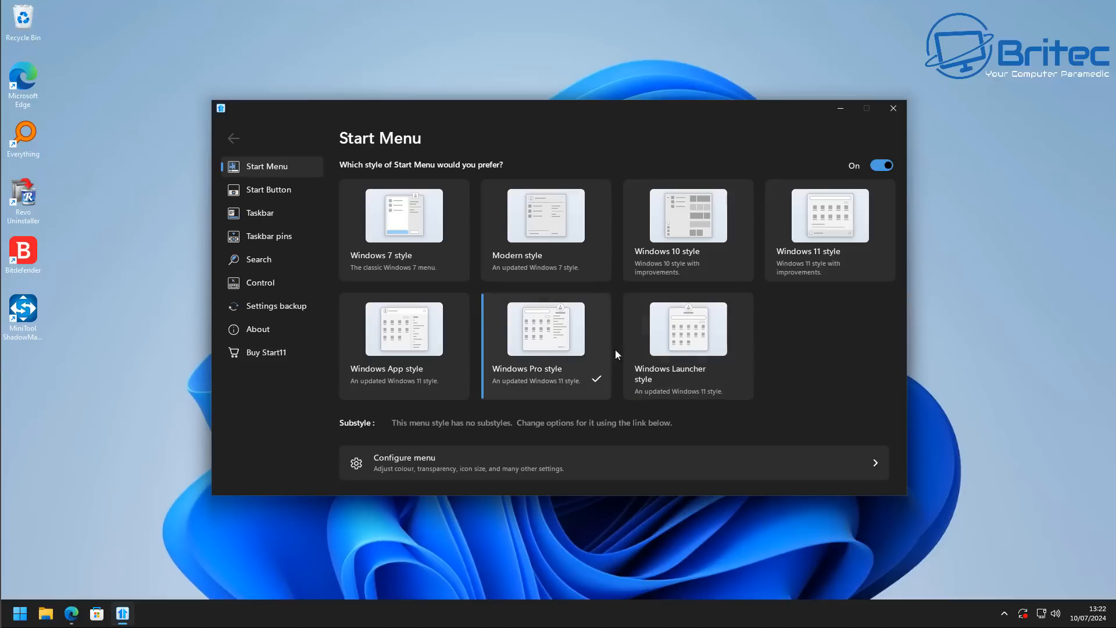
pyautogui.click(20, 614)
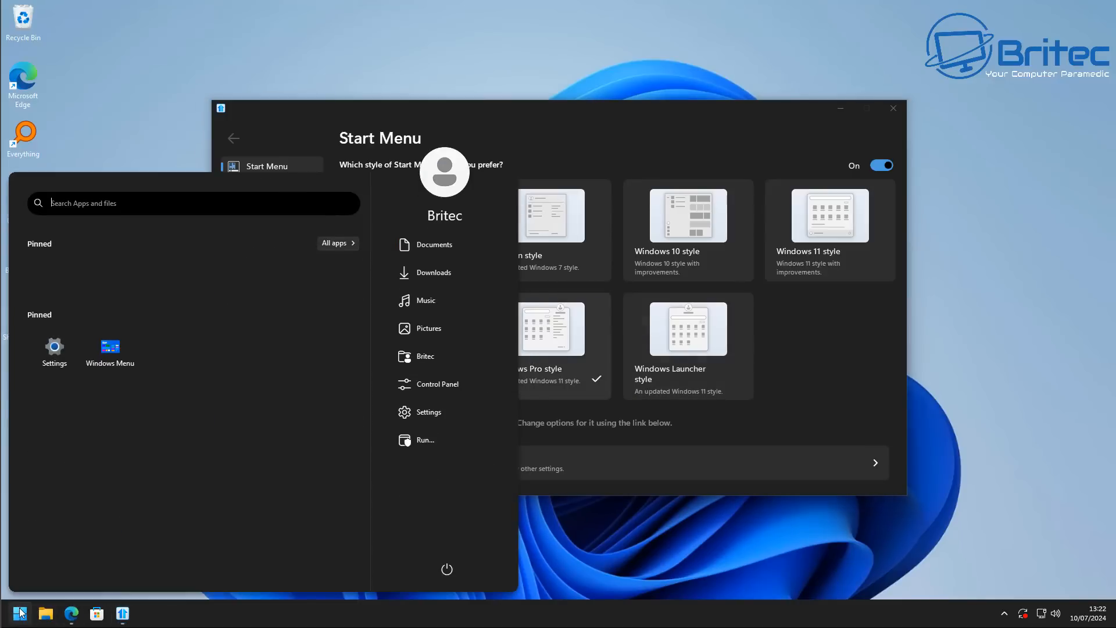
pyautogui.click(19, 611)
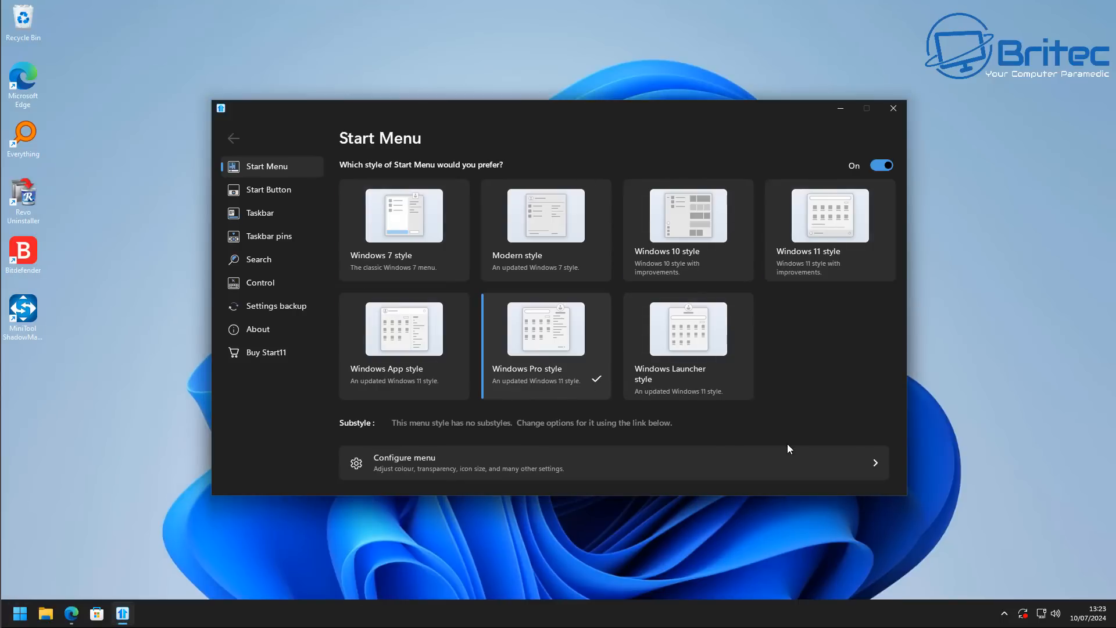
# - In the Start menu configuration, add the standard location Windows Terminal to the shortcuts list and check its entry
pyautogui.click(797, 470)
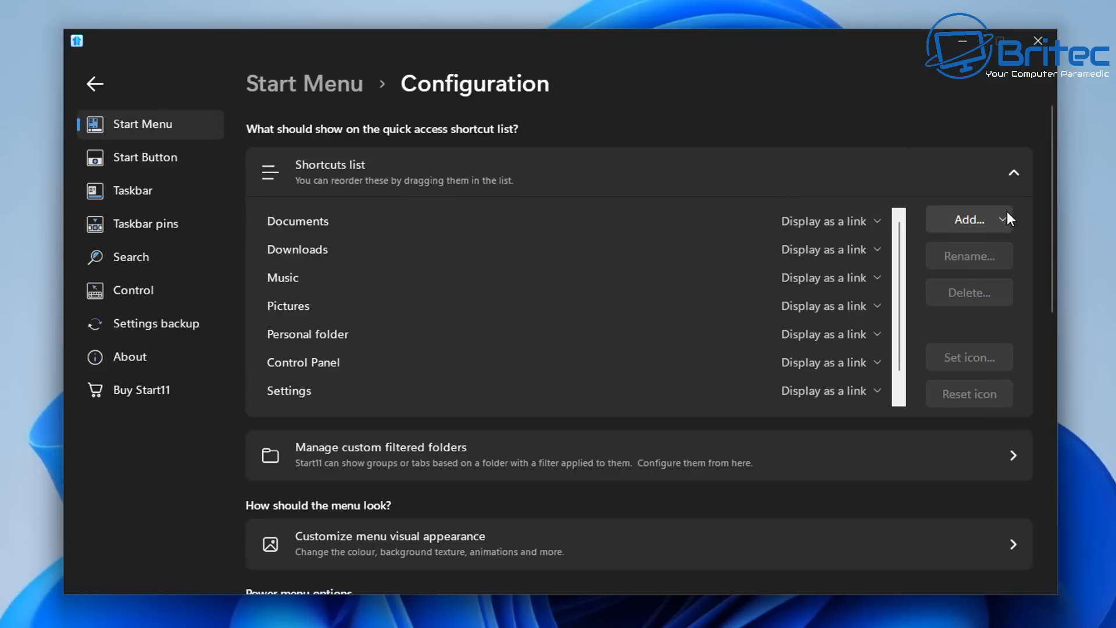
pyautogui.scroll(-1, 898, 295)
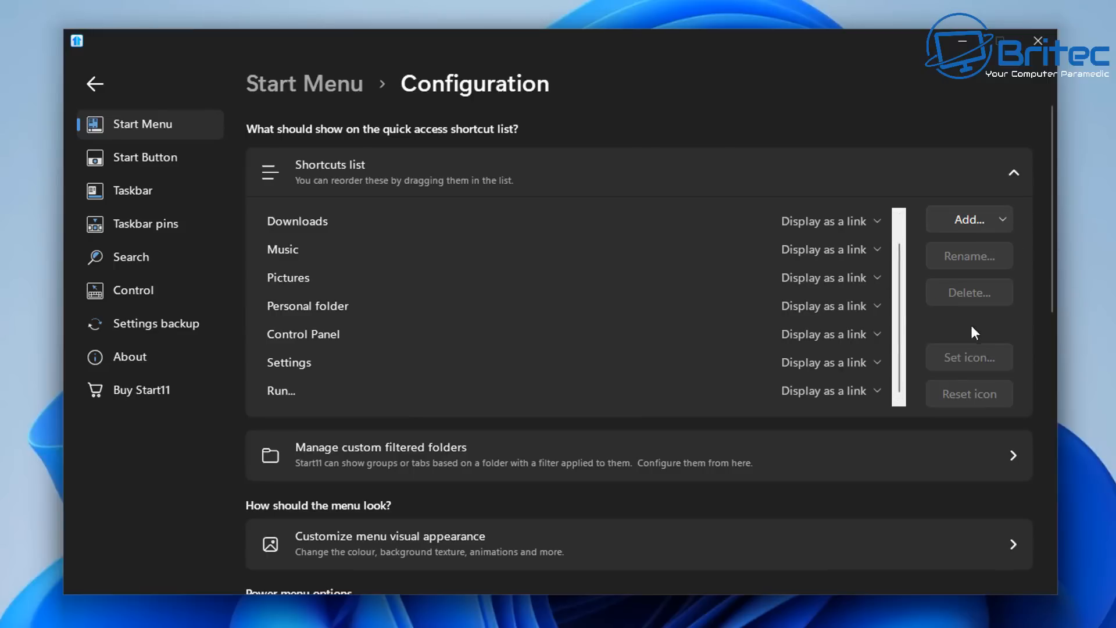
pyautogui.click(991, 221)
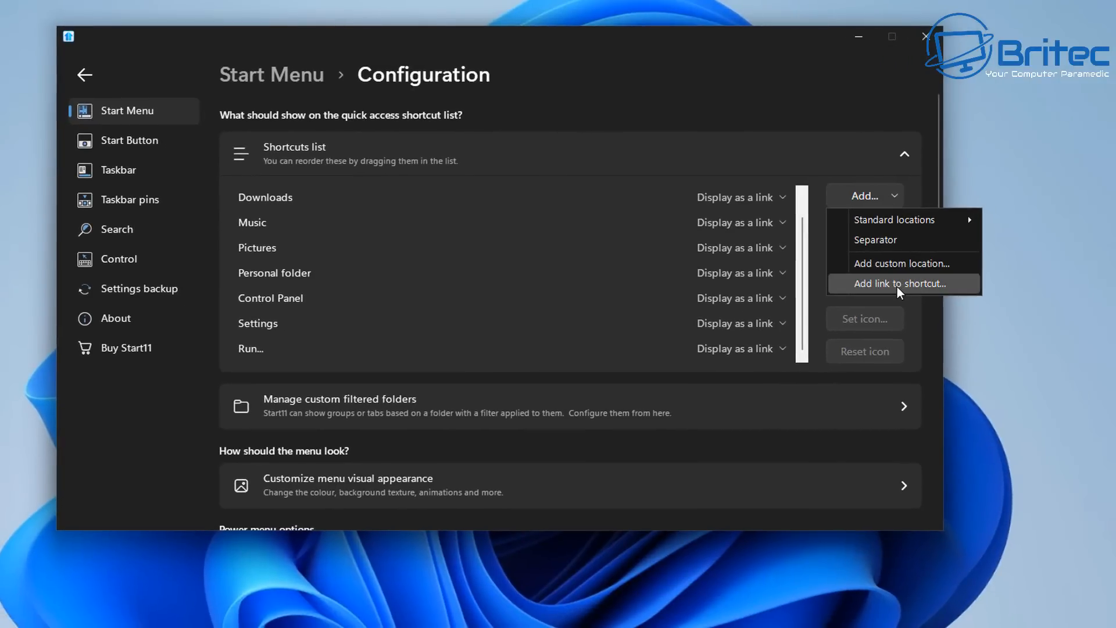
pyautogui.moveTo(895, 221)
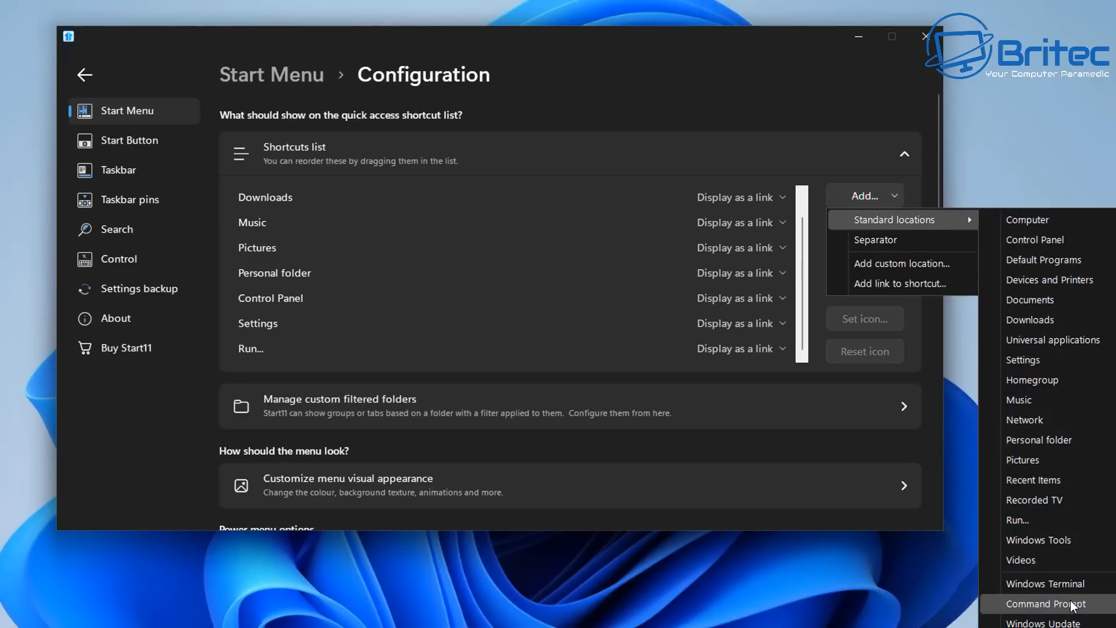
pyautogui.click(1069, 584)
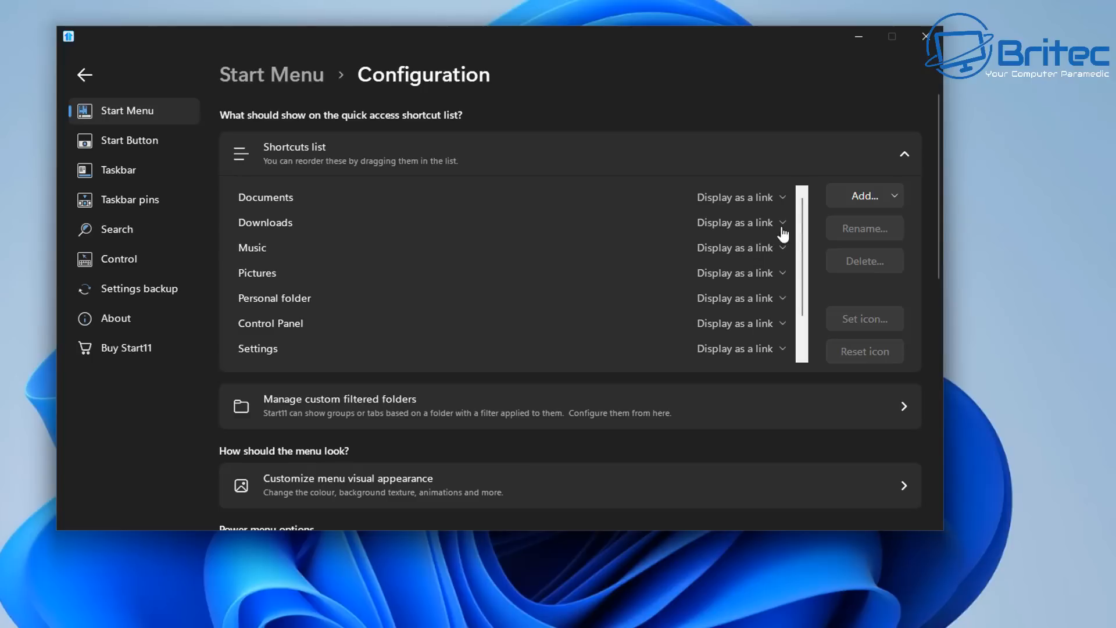
pyautogui.moveTo(807, 225); pyautogui.dragTo(693, 329)
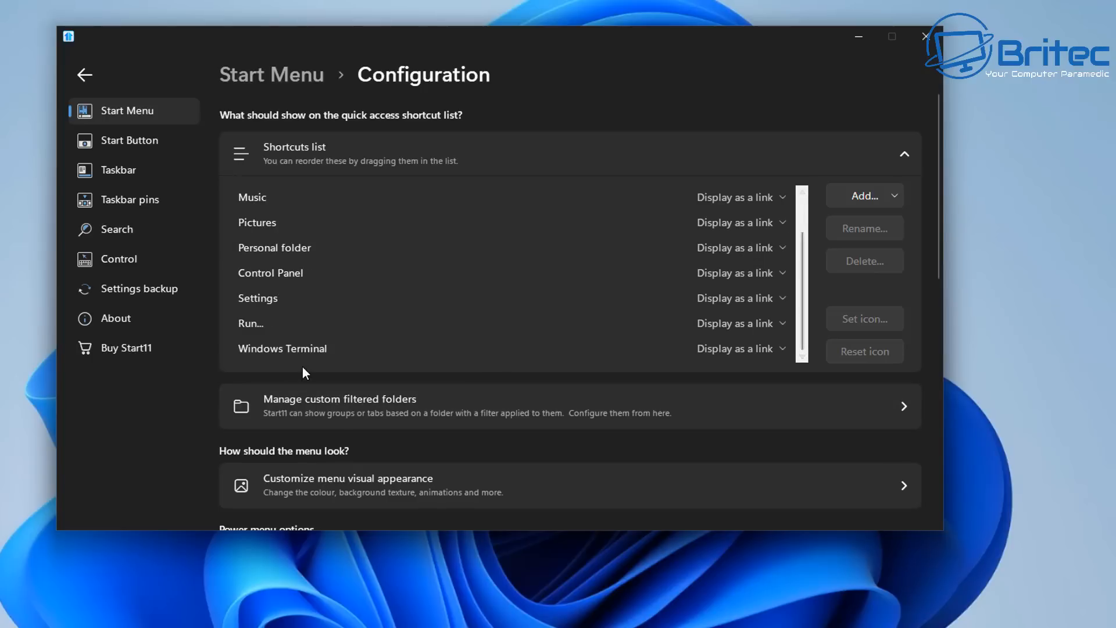
# - Add the standard location Command Prompt to the shortcuts list and check the added shortcuts in the Start menu
pyautogui.click(891, 187)
pyautogui.moveTo(908, 225)
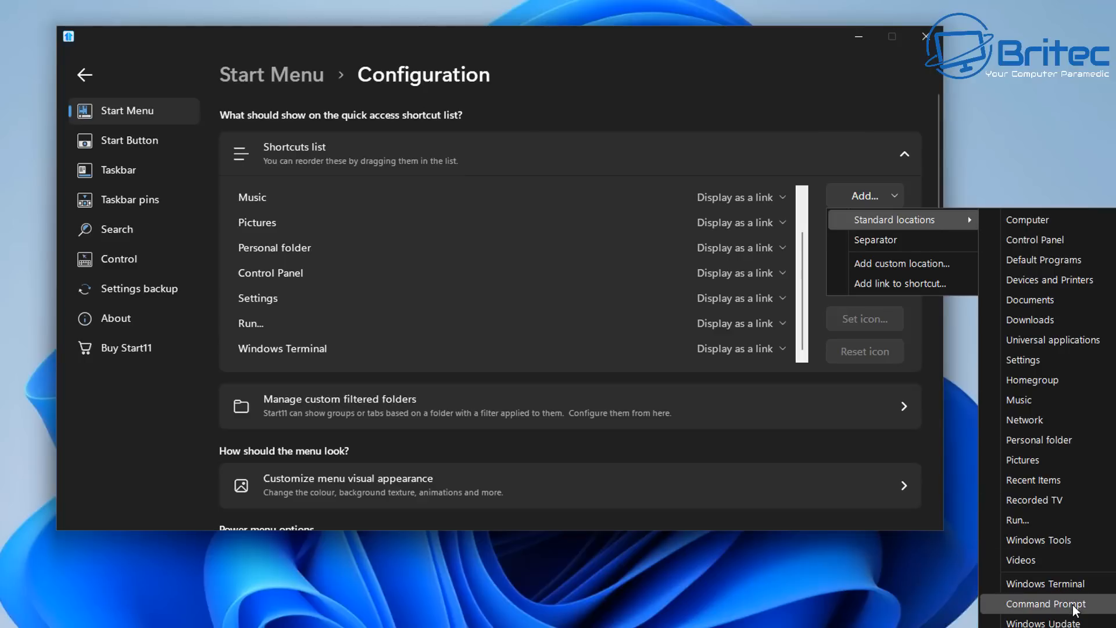
pyautogui.click(1075, 605)
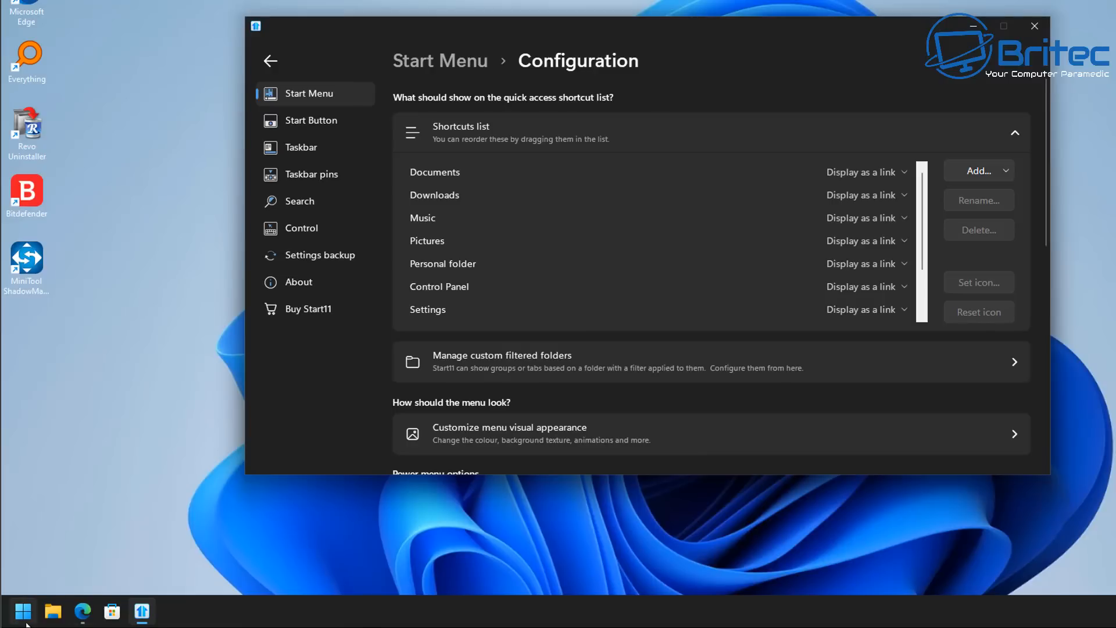
pyautogui.click(25, 620)
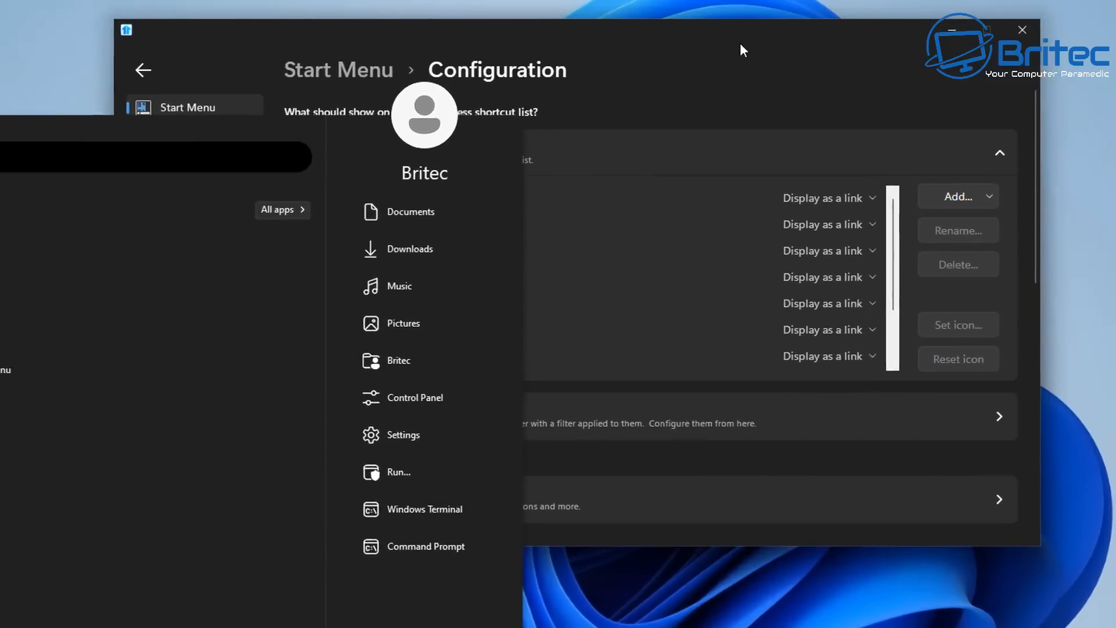
pyautogui.click(741, 43)
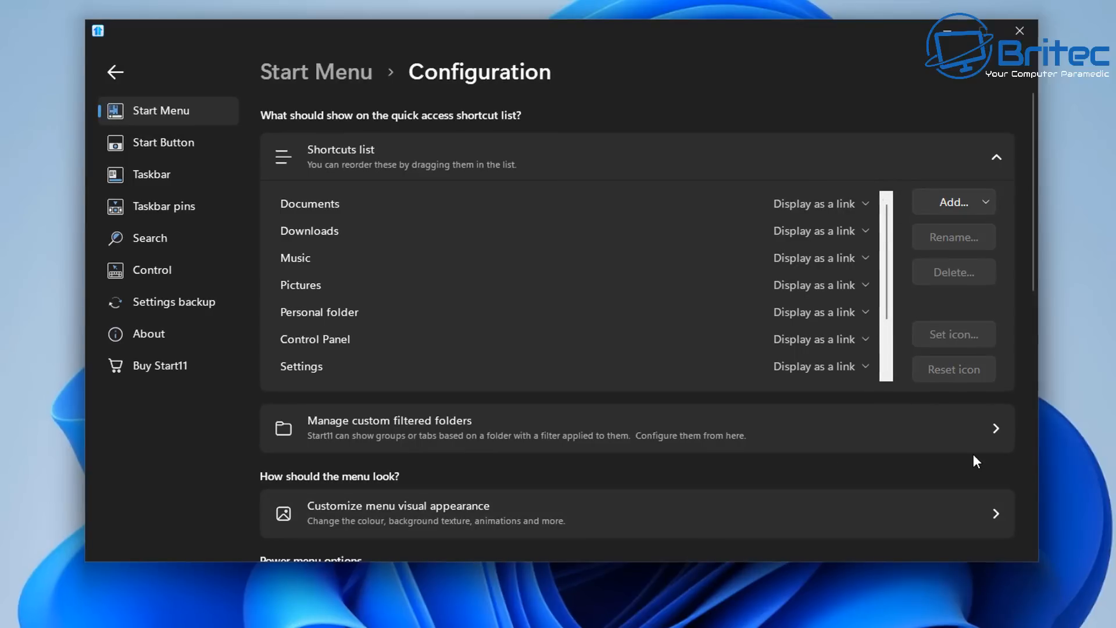
# - In the menu's visual appearance settings, set the menu font to 110% size, the header font to 120% and the item font to 130%
pyautogui.click(980, 434)
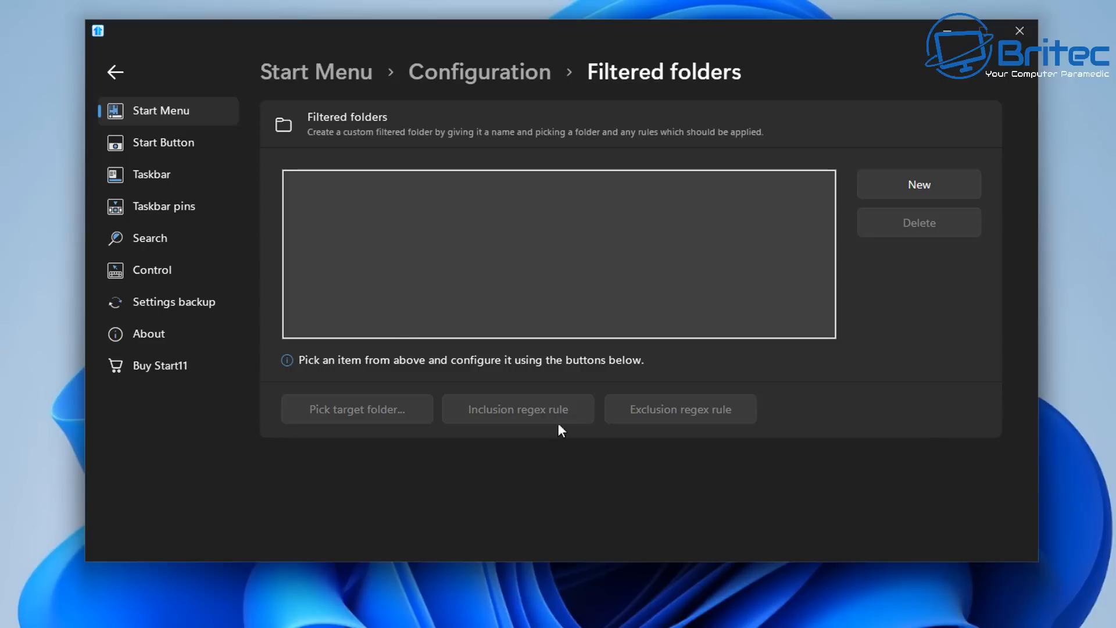
pyautogui.click(116, 73)
pyautogui.click(966, 523)
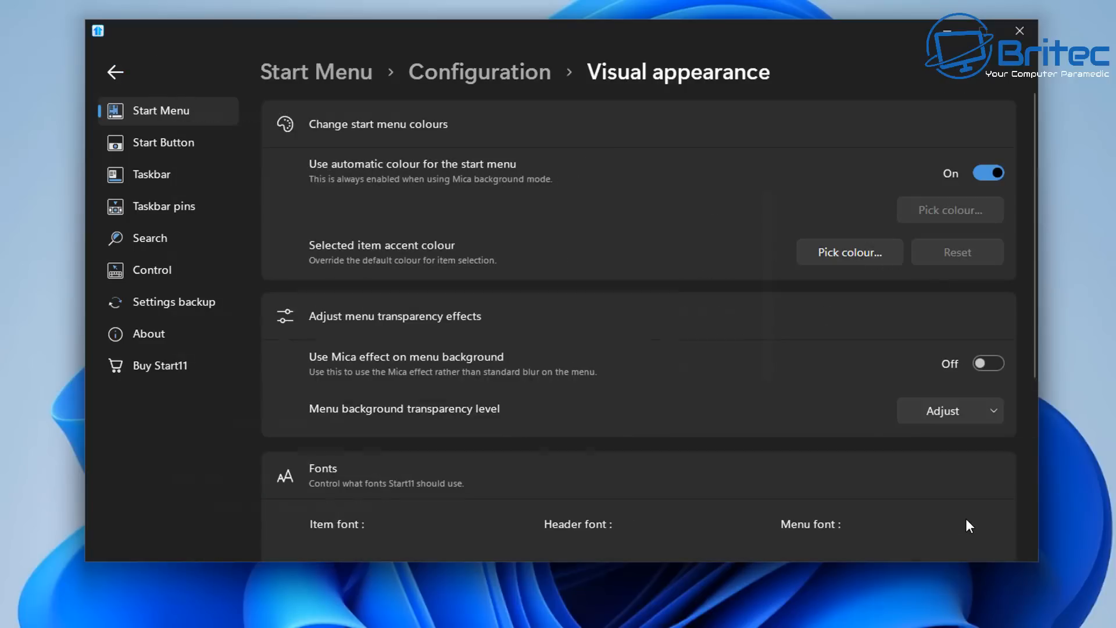
pyautogui.scroll(-5, 1000, 418)
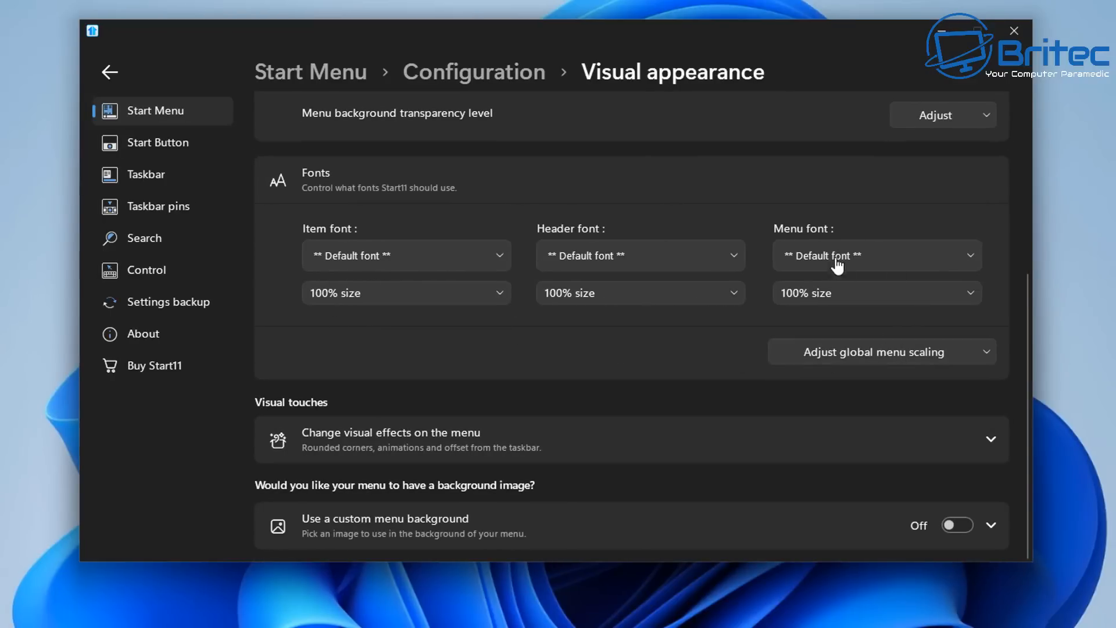
pyautogui.click(970, 293)
pyautogui.click(917, 379)
pyautogui.click(721, 293)
pyautogui.click(631, 396)
pyautogui.click(491, 292)
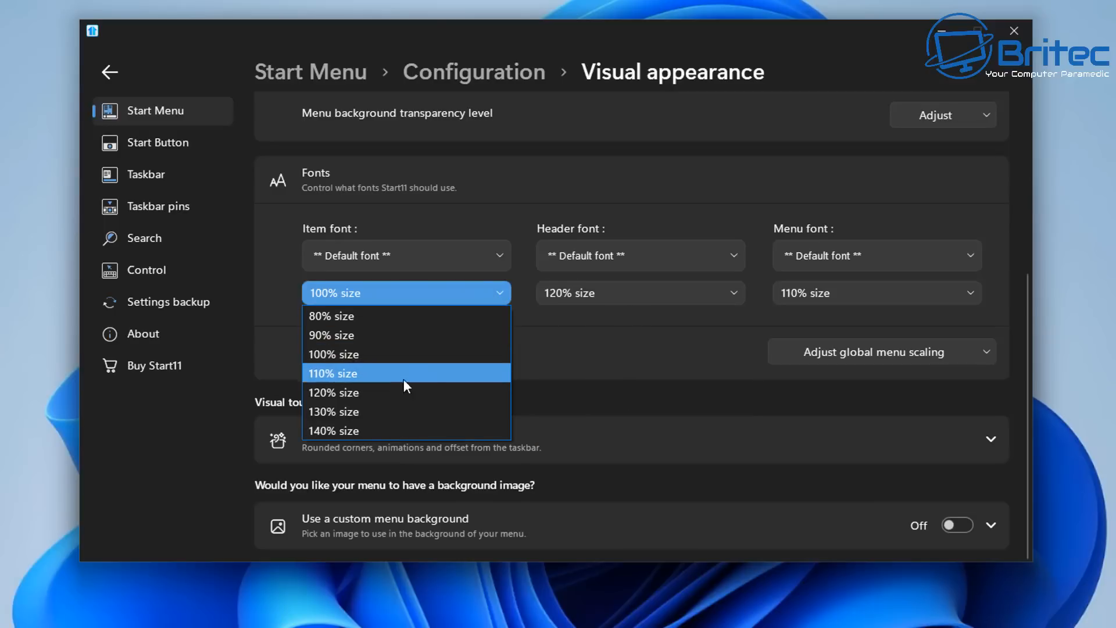
pyautogui.click(393, 411)
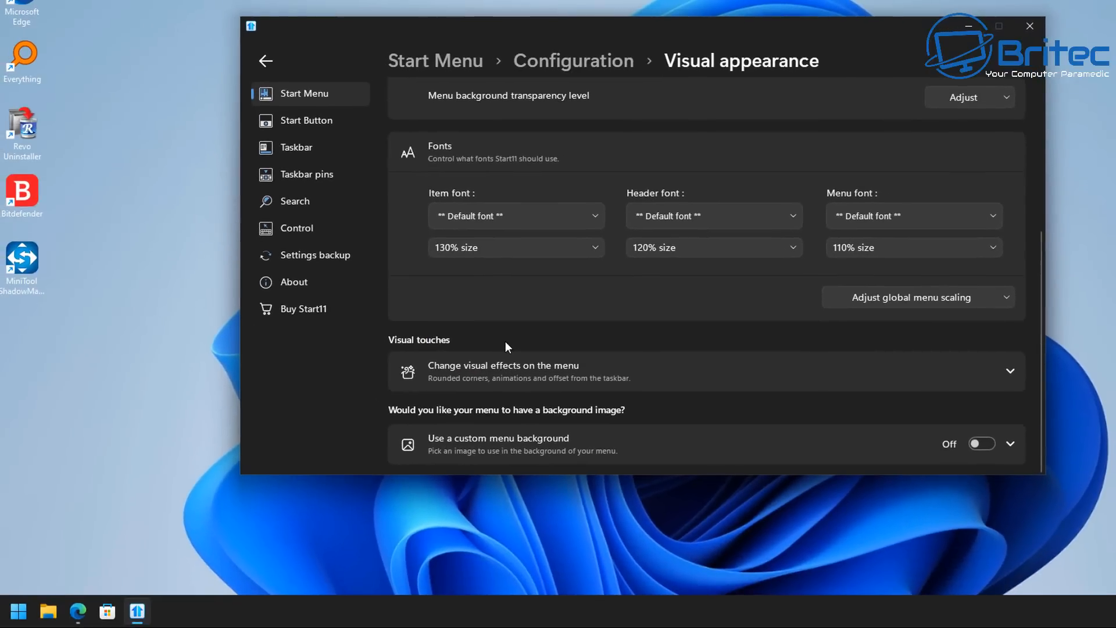
# - Preview the Start menu and examine the global menu scaling and menu background transparency settings
pyautogui.click(18, 611)
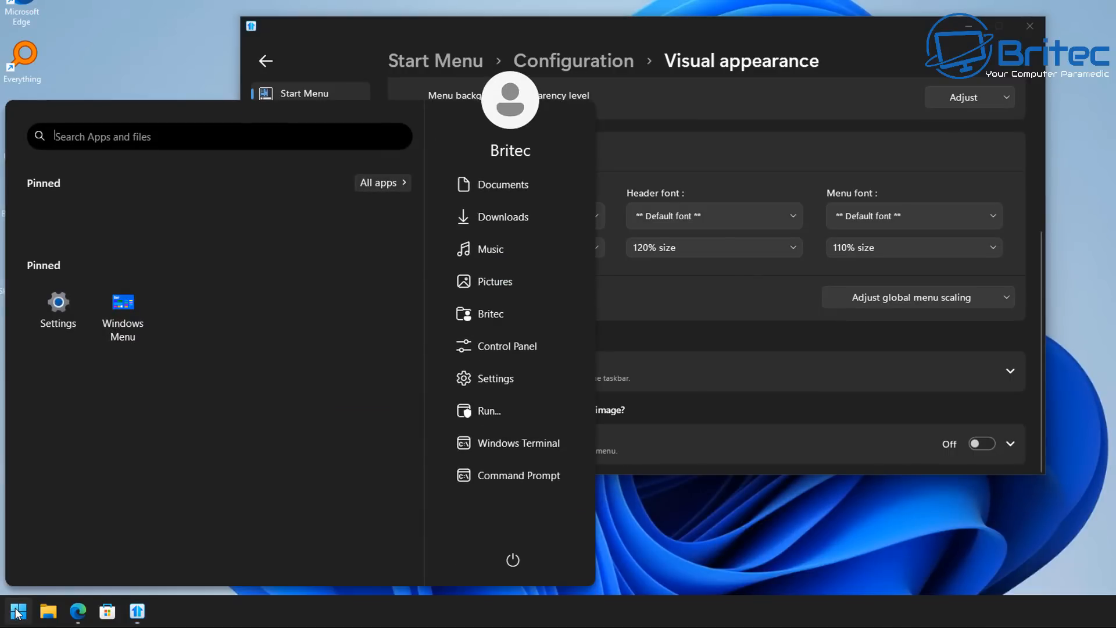
pyautogui.click(18, 611)
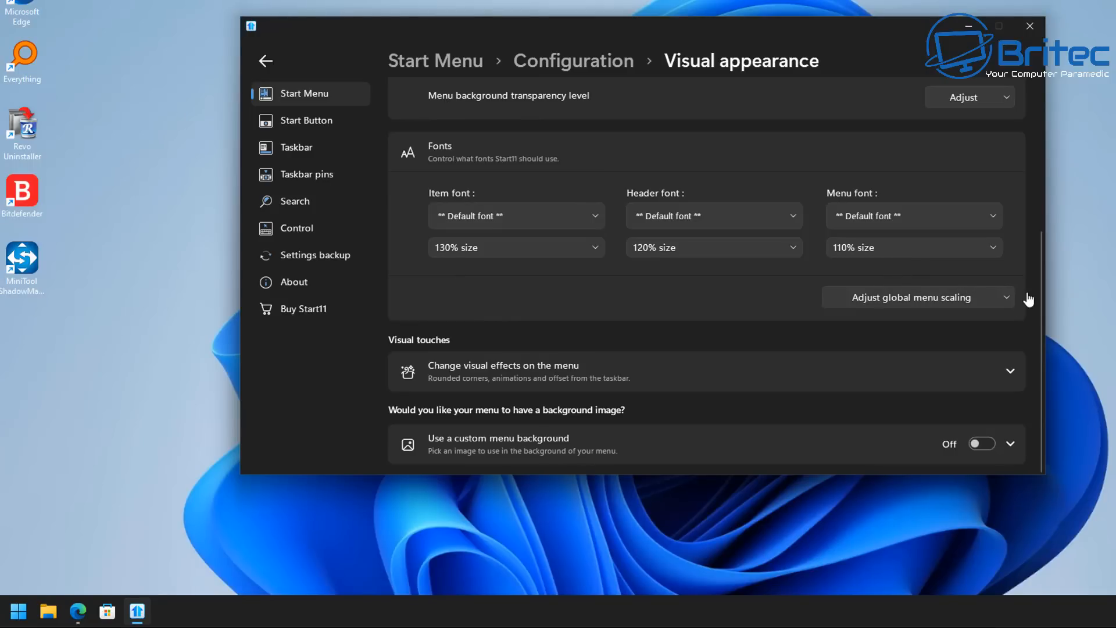
pyautogui.click(1006, 298)
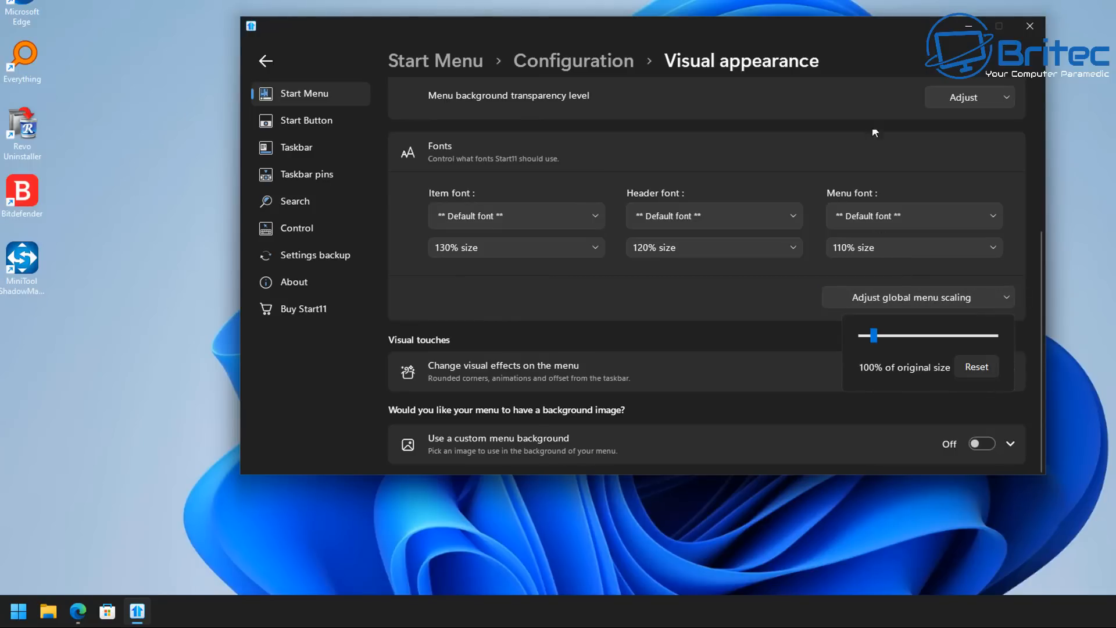
pyautogui.click(881, 58)
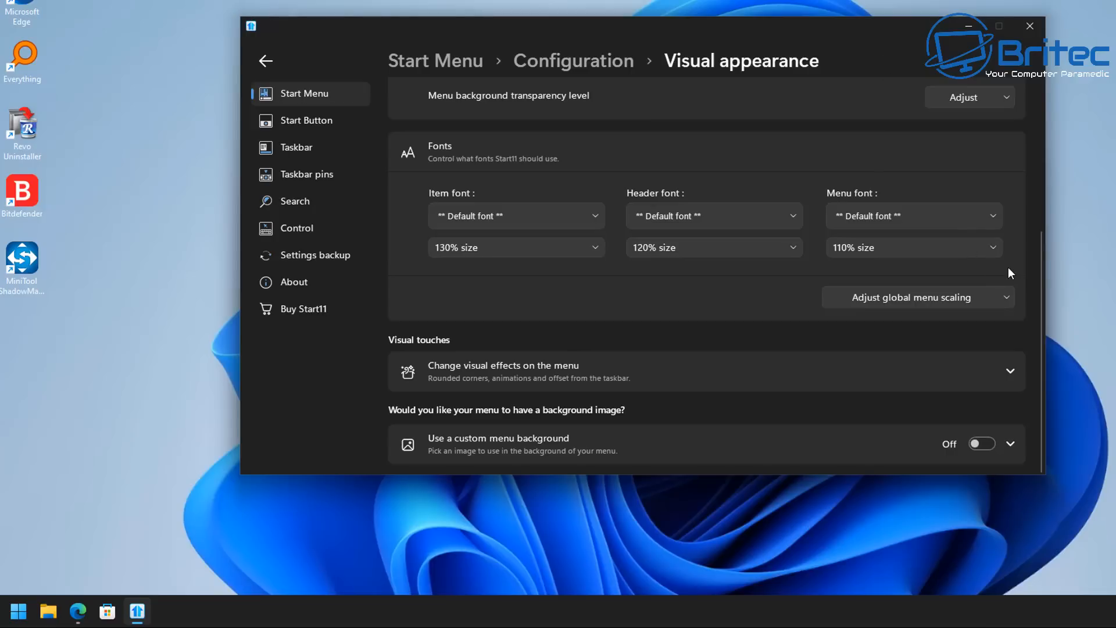
pyautogui.click(1006, 106)
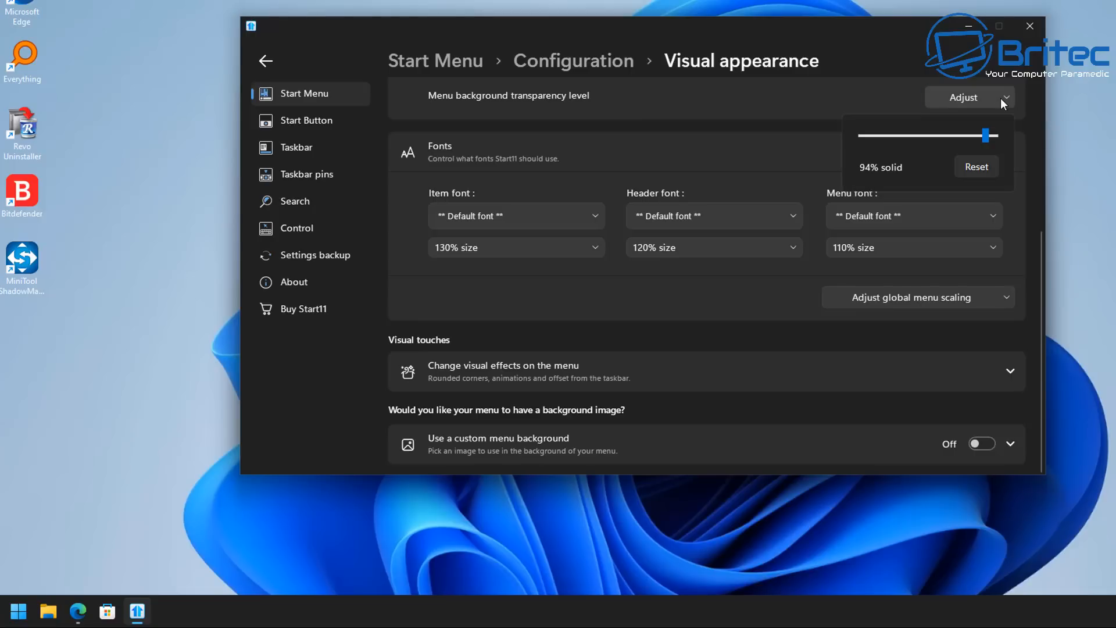
pyautogui.click(1037, 176)
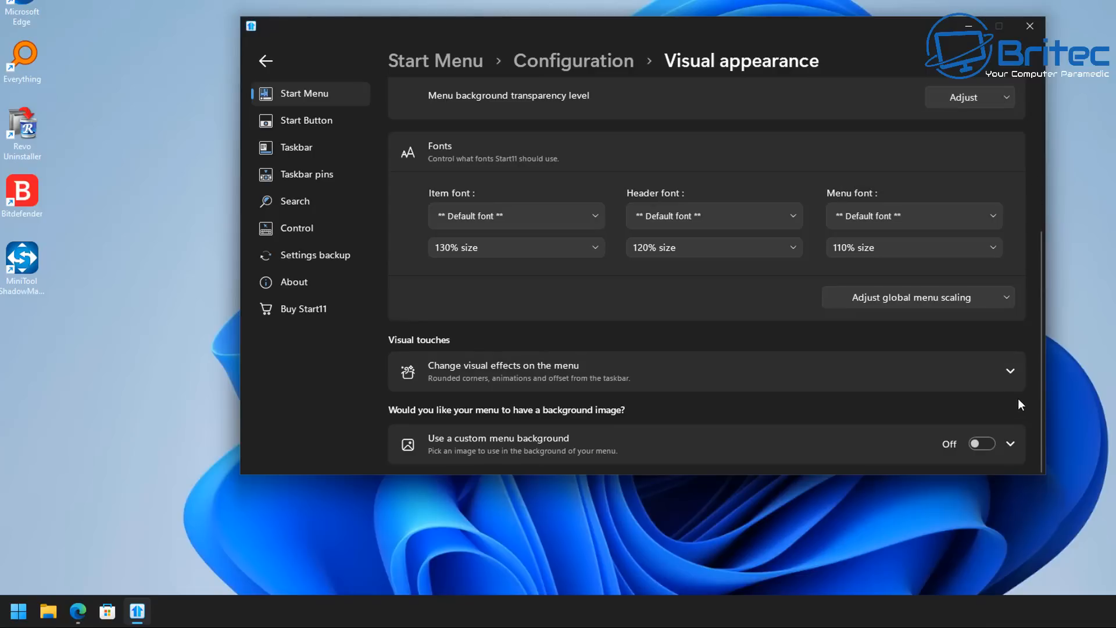
# - In the menu's visual effects, set the menu to always be offset from the taskbar
pyautogui.click(1010, 376)
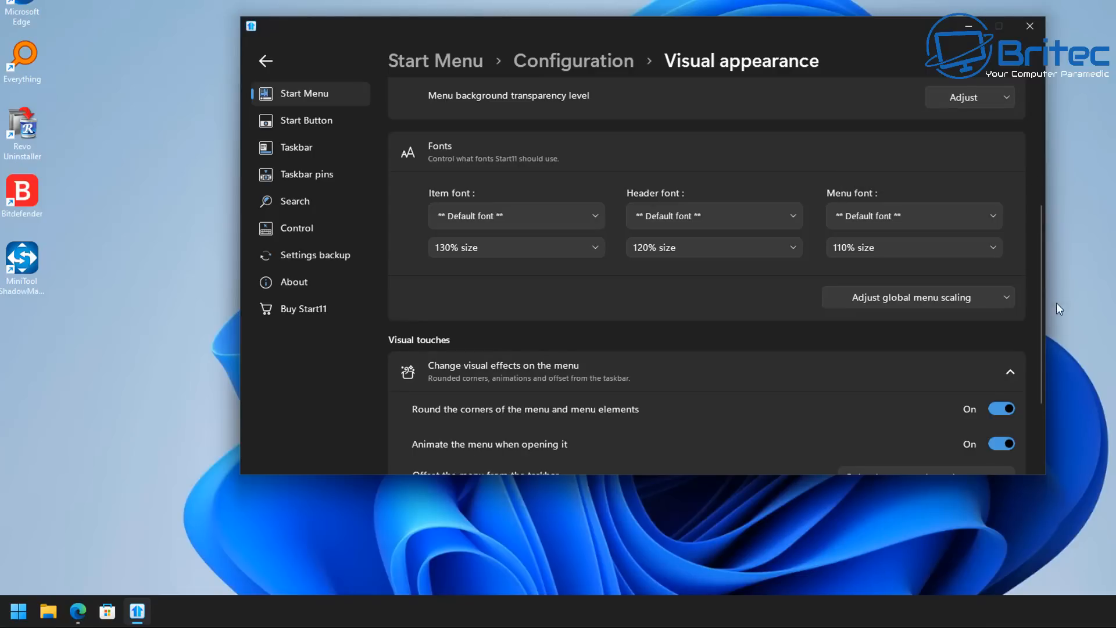
pyautogui.moveTo(1044, 280); pyautogui.dragTo(1046, 364)
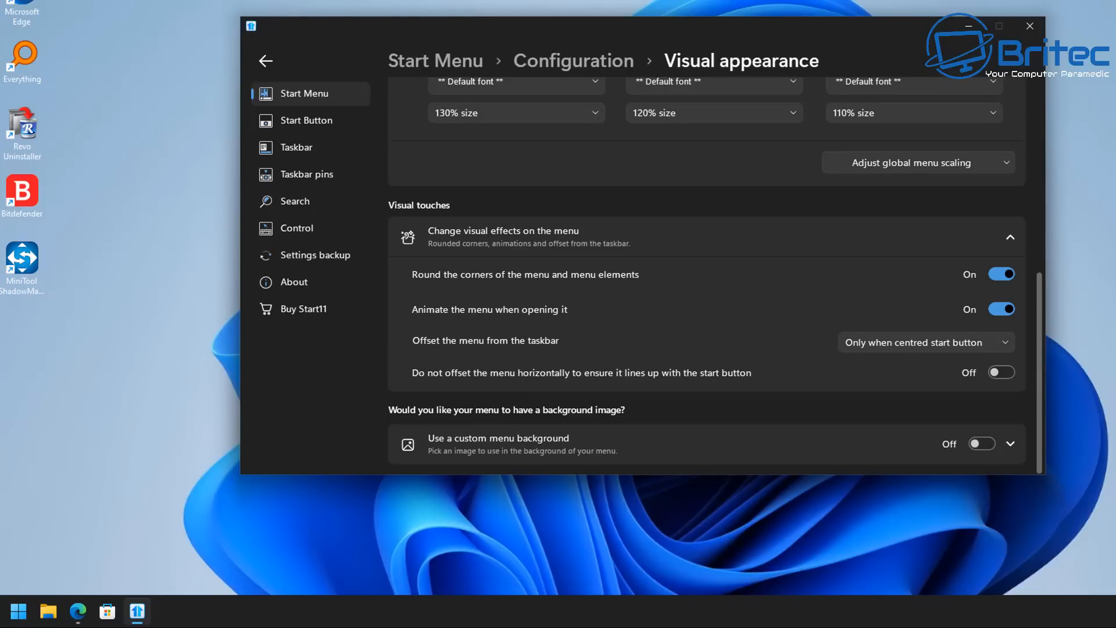
pyautogui.click(985, 346)
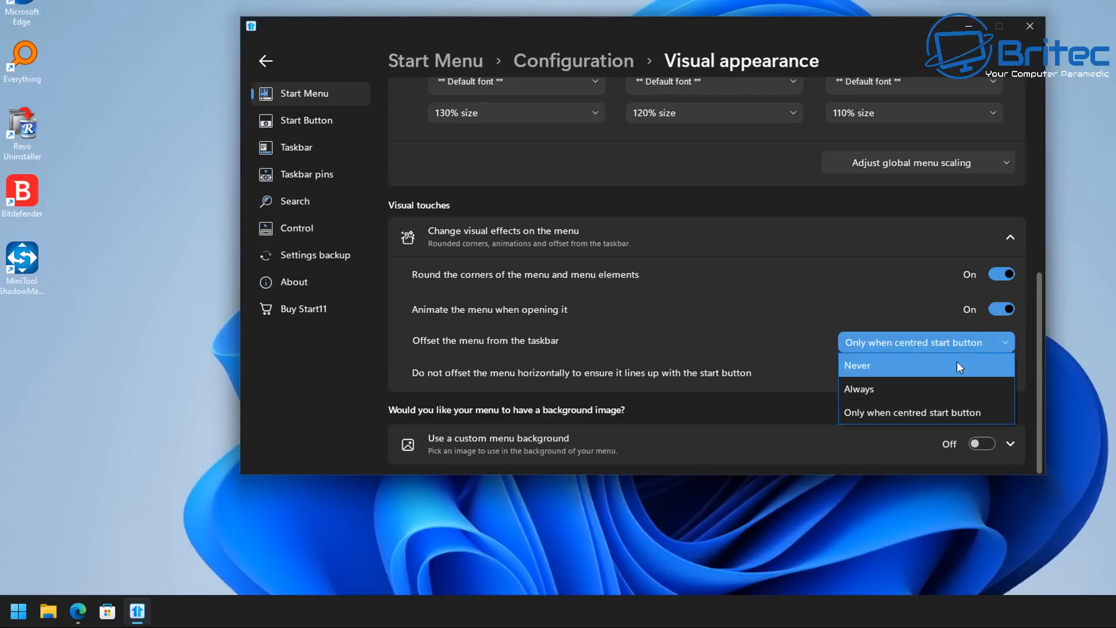
pyautogui.click(905, 388)
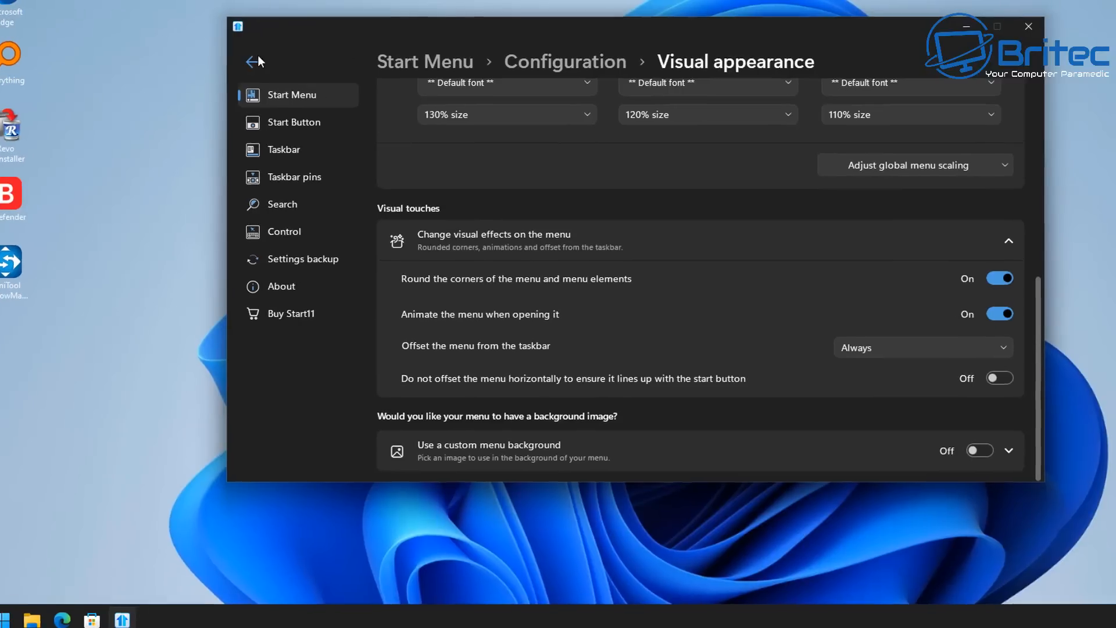
# - In the configuration's advanced options, set the shortcut icons to Large and preview the Start menu
pyautogui.click(273, 59)
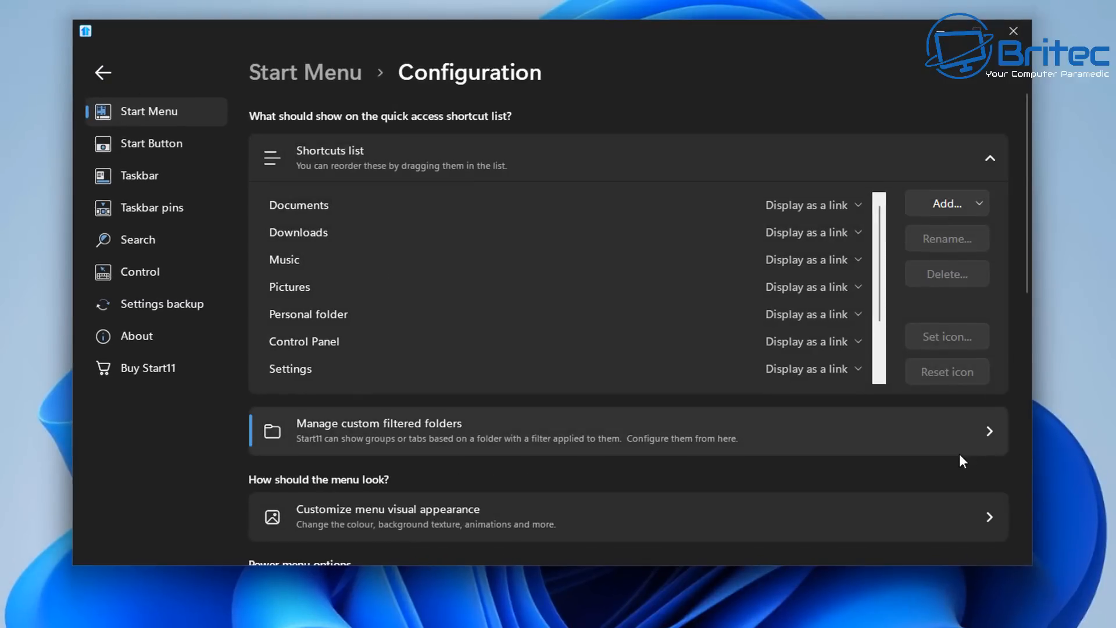
pyautogui.scroll(-5, 959, 453)
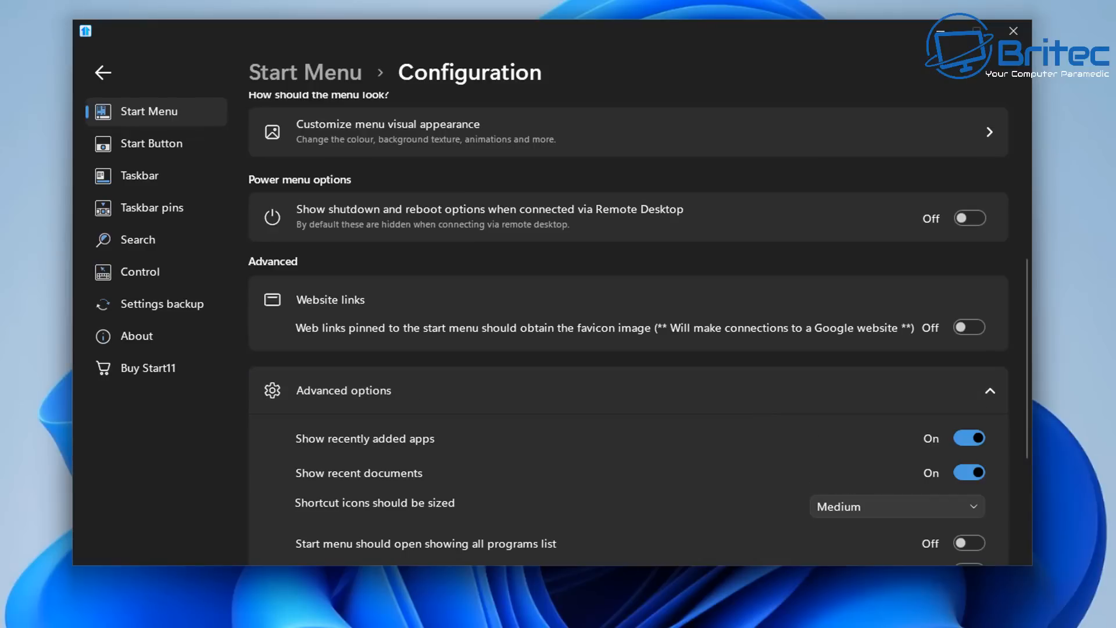
pyautogui.click(982, 508)
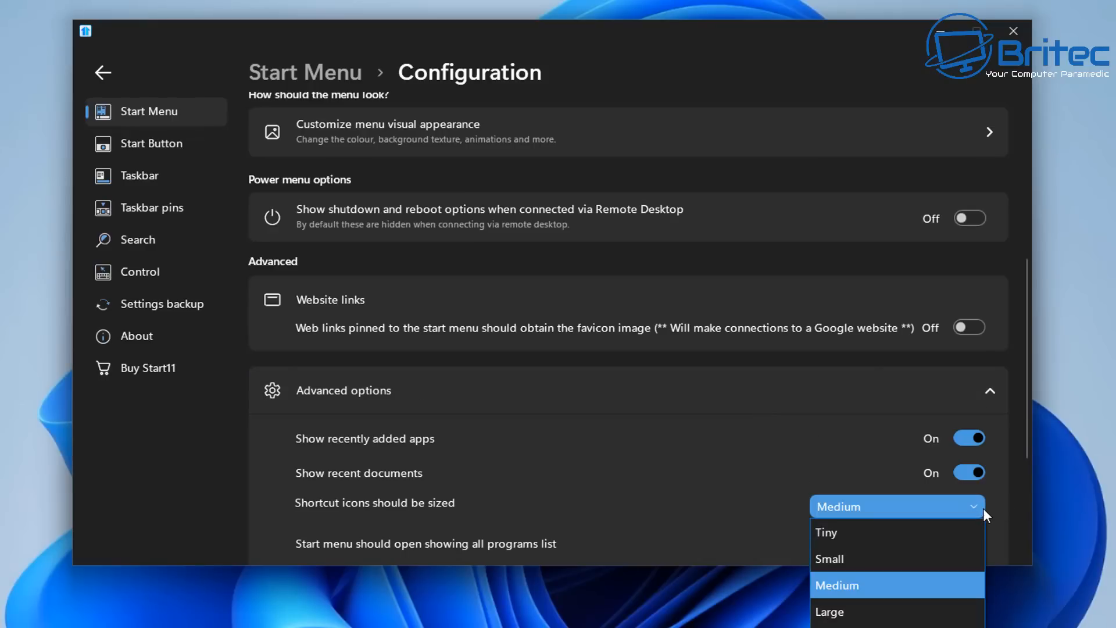
pyautogui.click(924, 612)
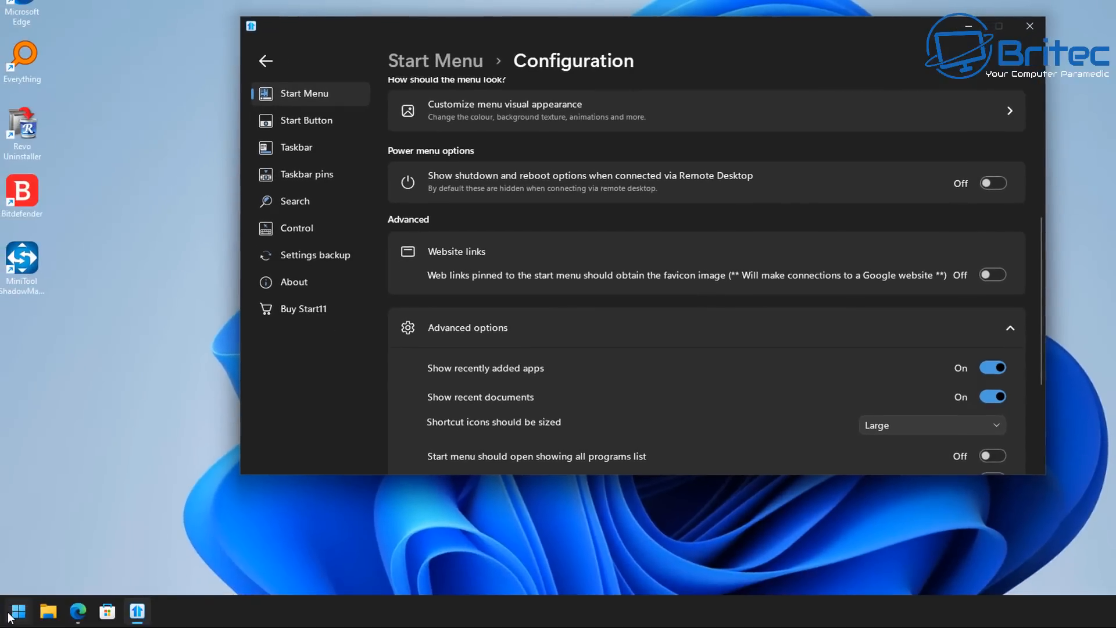
pyautogui.click(12, 614)
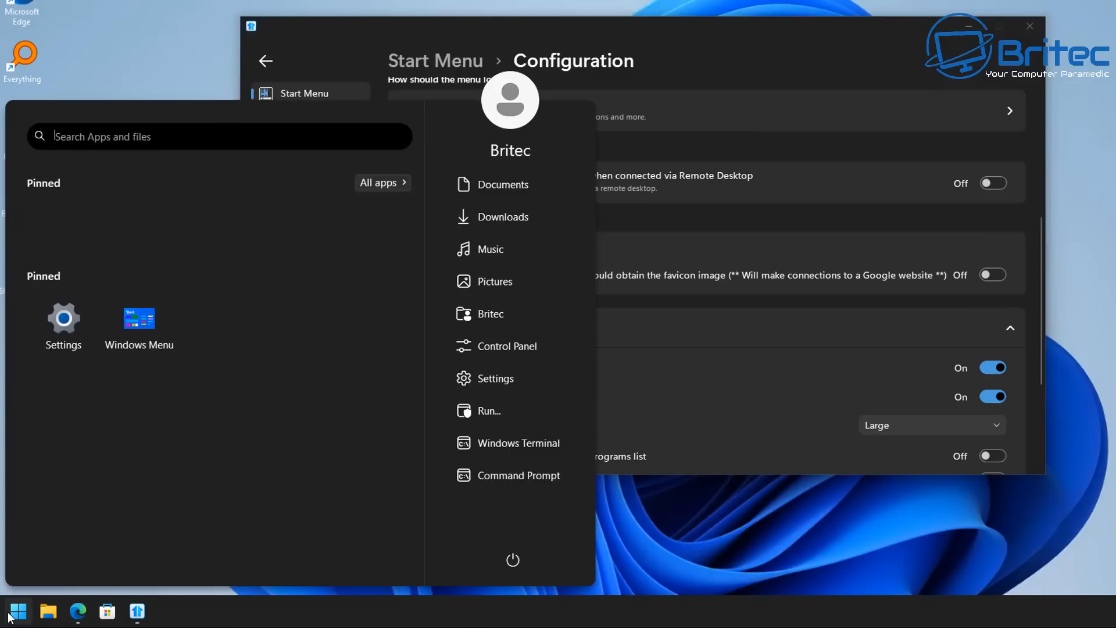
pyautogui.click(10, 614)
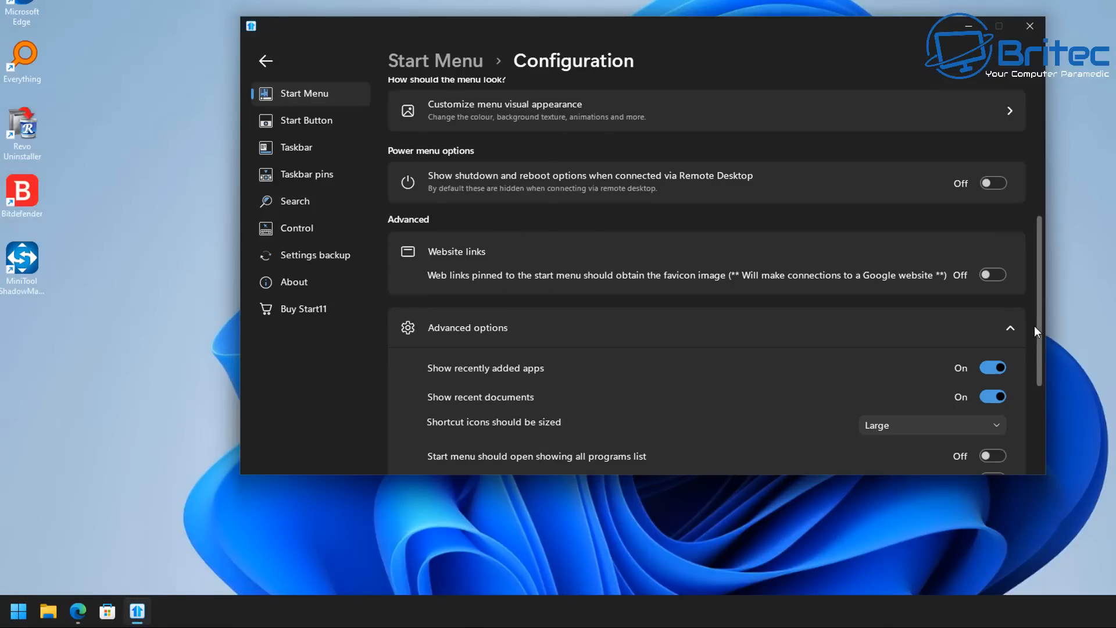
# - Toggle the advanced option that reduces the size of the right hand side, comparing the Start menu with it on and off
pyautogui.scroll(-2, 1040, 318)
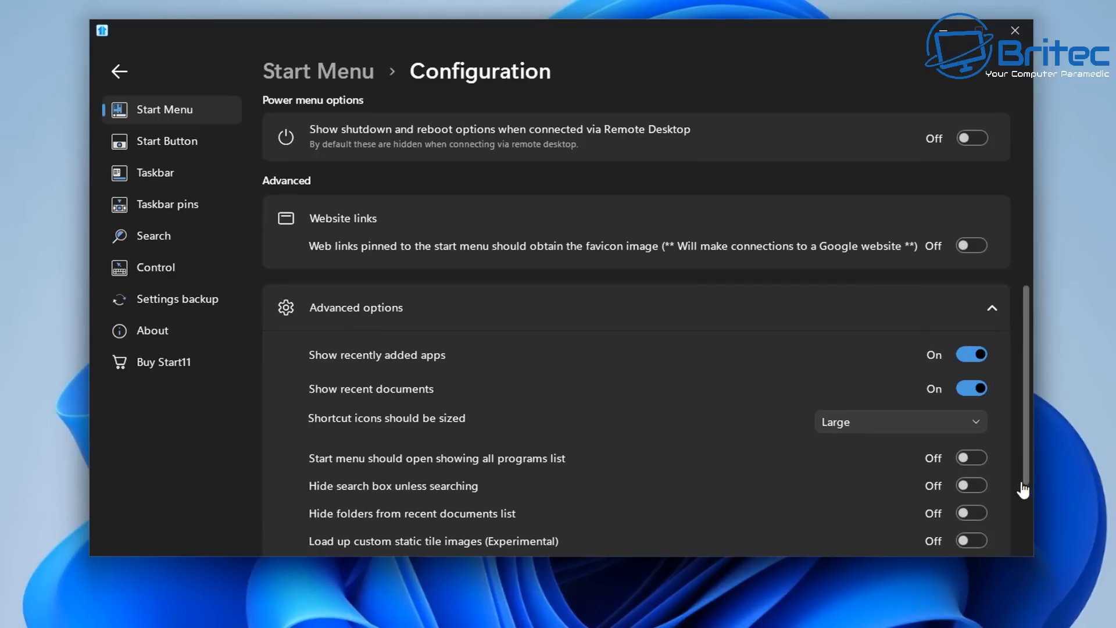
pyautogui.moveTo(1024, 376); pyautogui.dragTo(1024, 457)
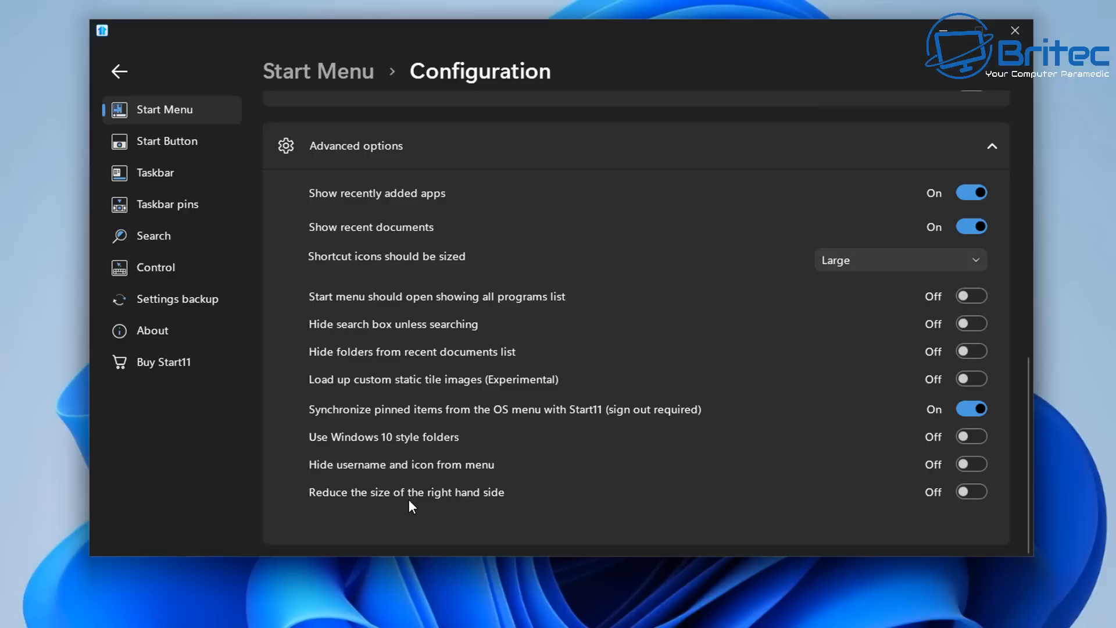
pyautogui.click(975, 493)
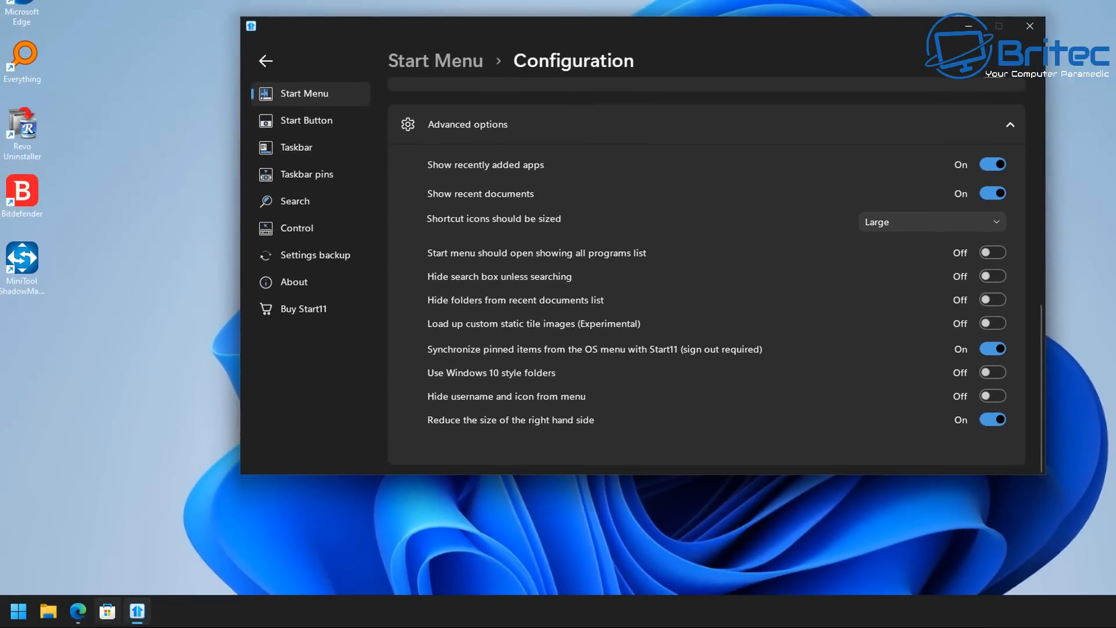
pyautogui.click(13, 618)
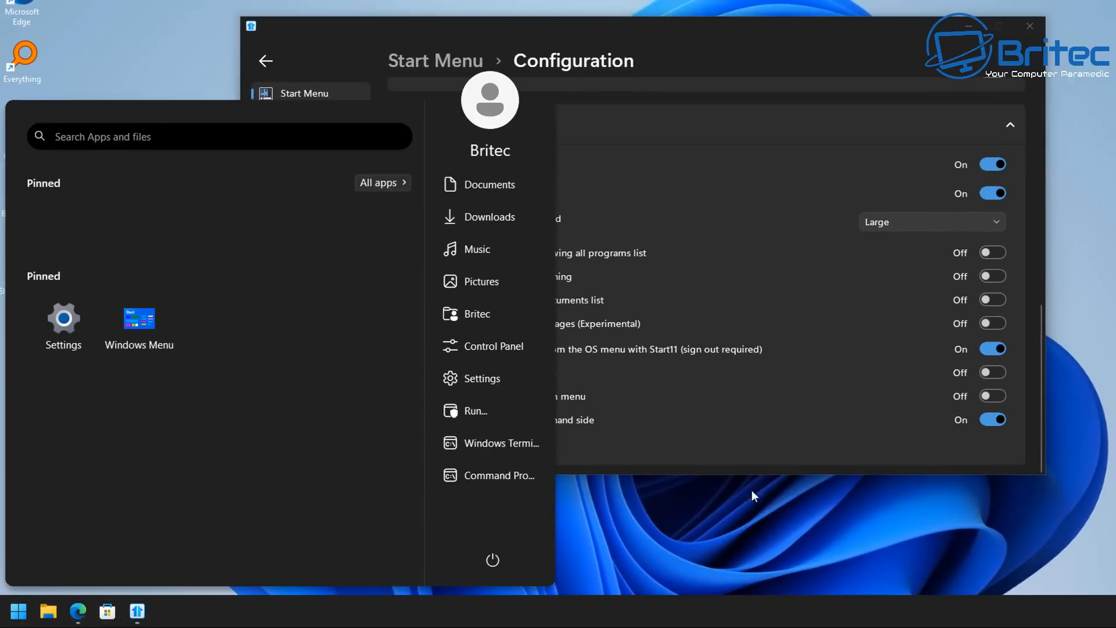
pyautogui.click(990, 420)
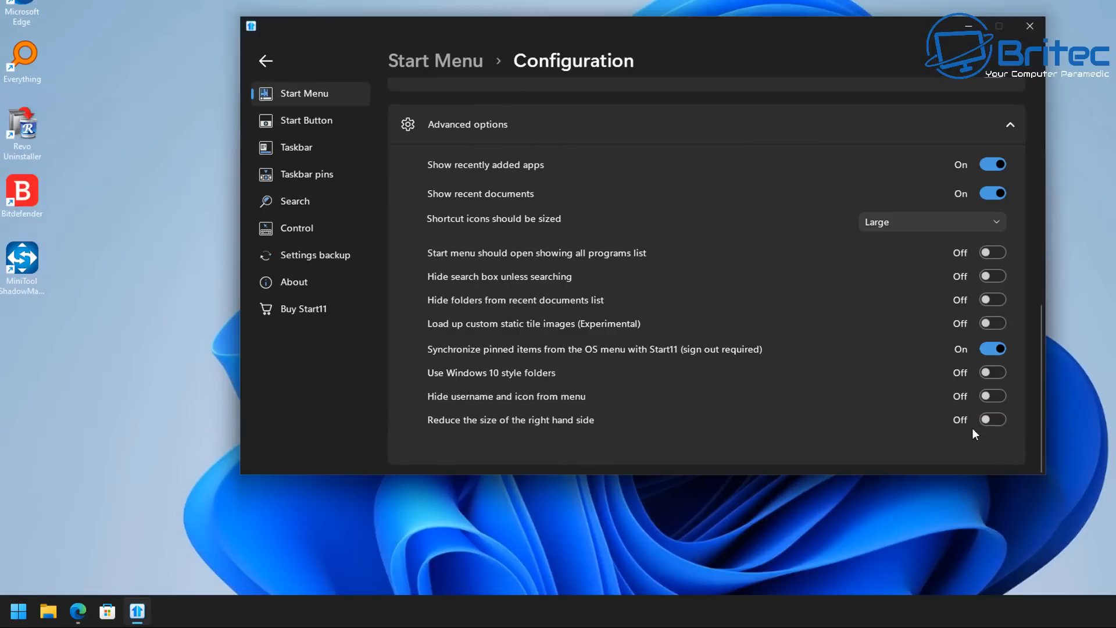
pyautogui.click(17, 611)
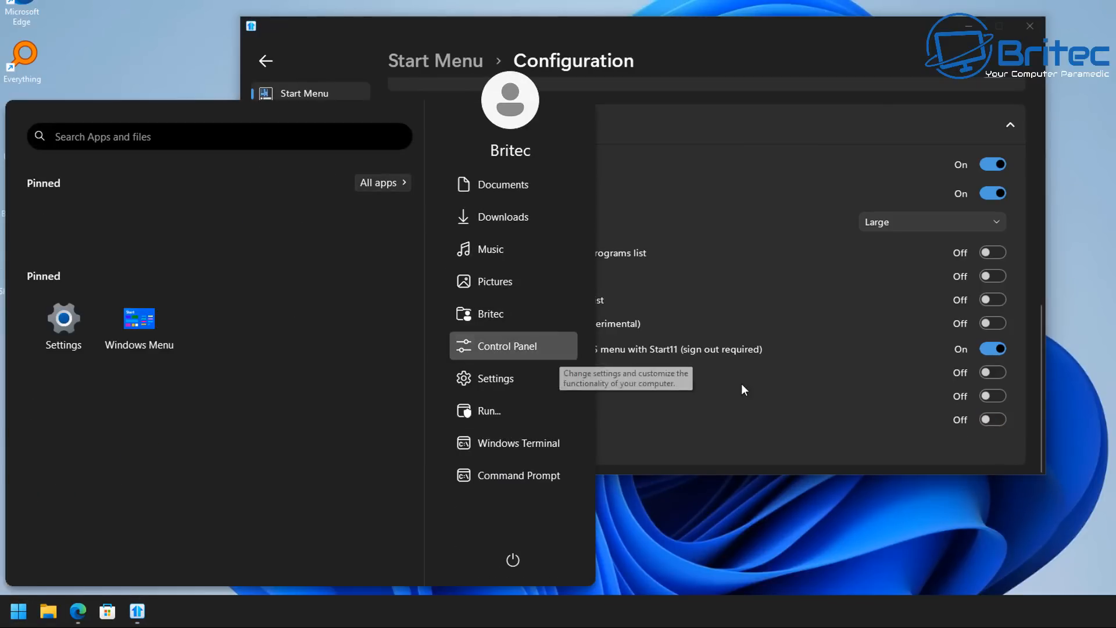
pyautogui.click(995, 416)
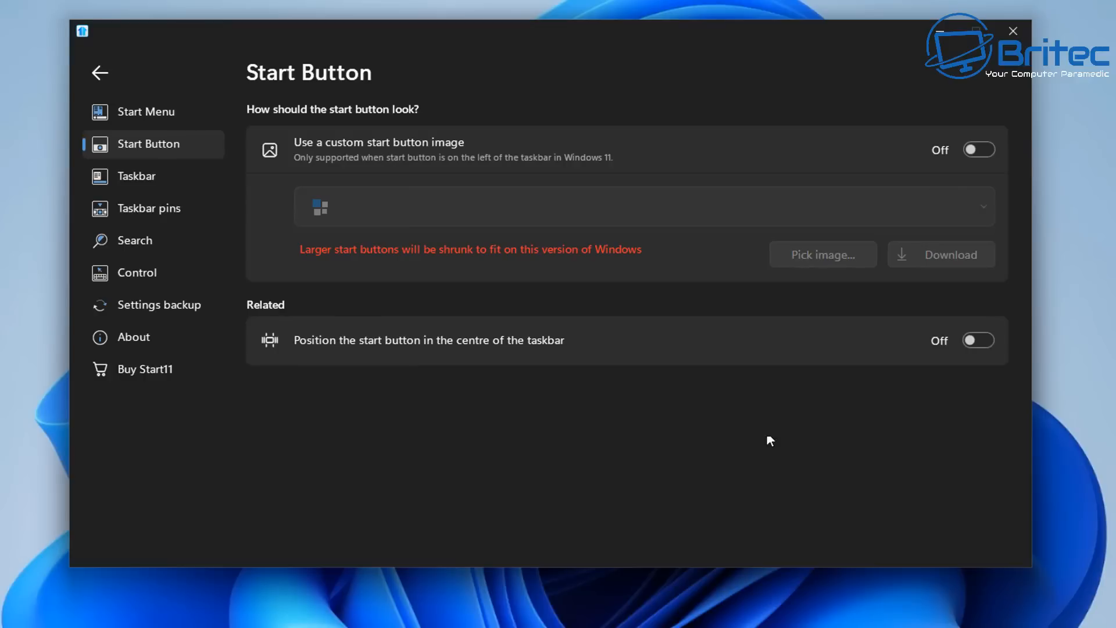
# - In the taskbar background settings, make the taskbar more transparent and check it with the Start menu open
pyautogui.click(115, 174)
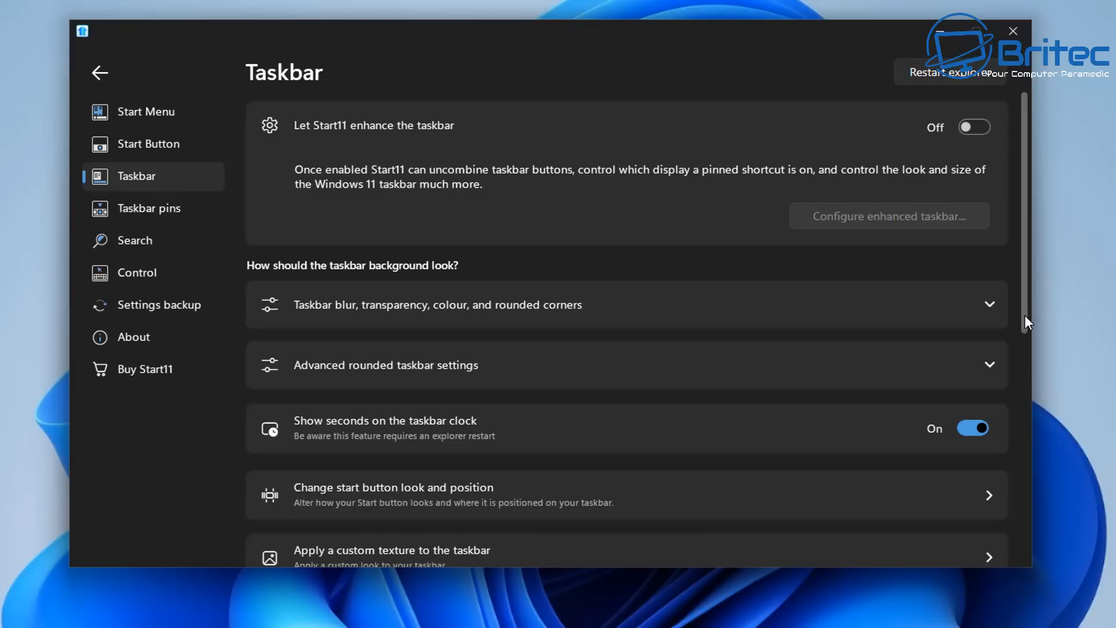
pyautogui.click(986, 303)
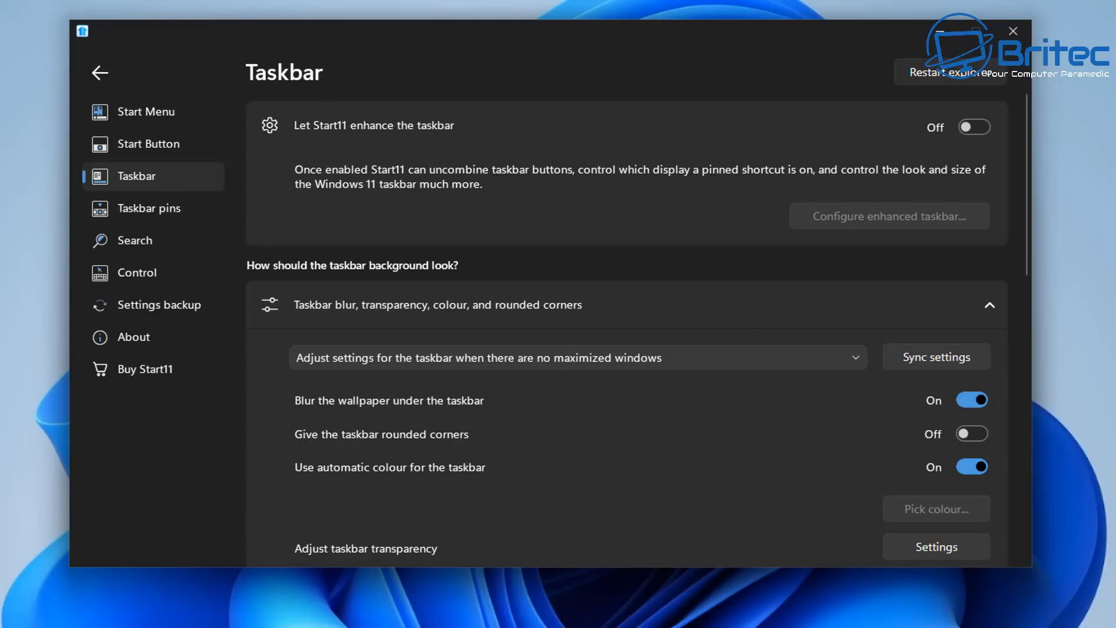
pyautogui.click(911, 549)
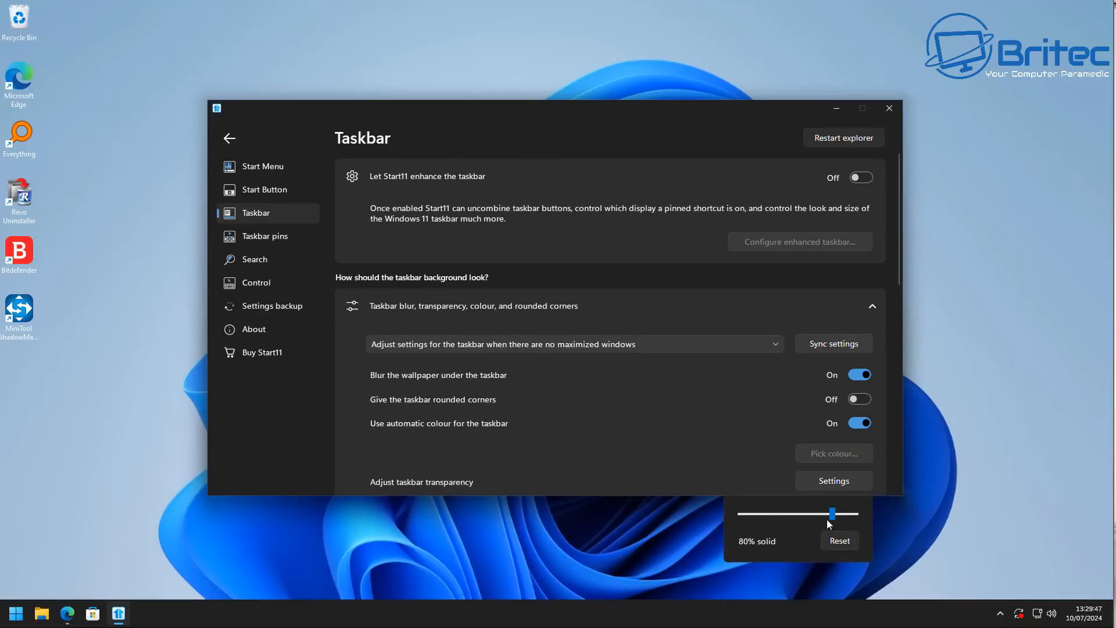
pyautogui.moveTo(832, 516); pyautogui.dragTo(812, 522)
pyautogui.click(16, 614)
pyautogui.click(15, 614)
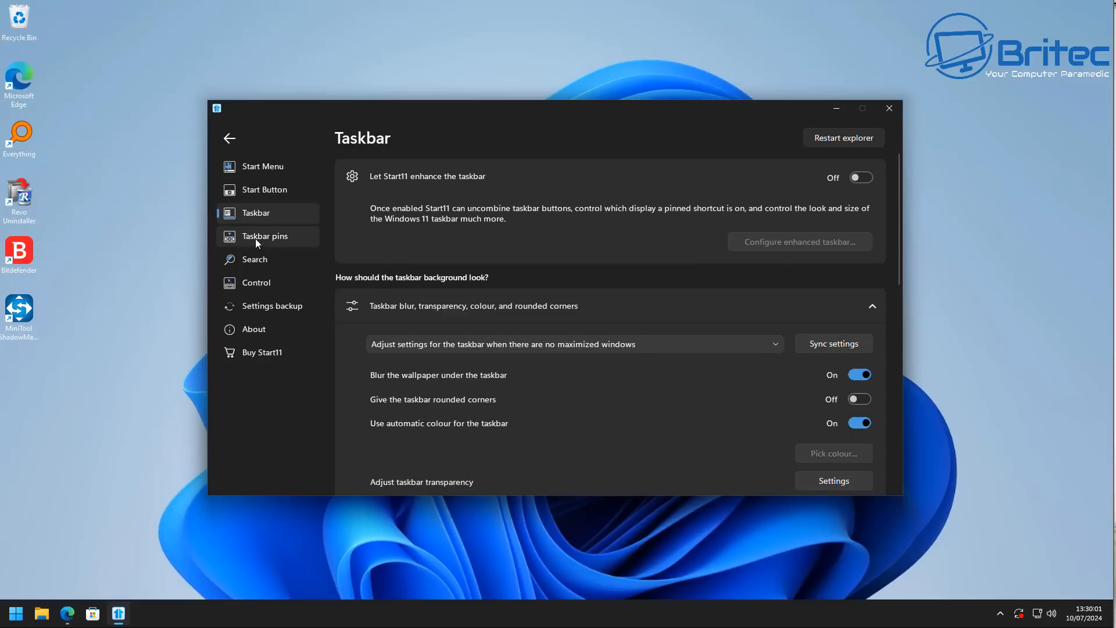
# - Look through the Start Button and Taskbar settings and open the Taskbar pins options
pyautogui.click(236, 139)
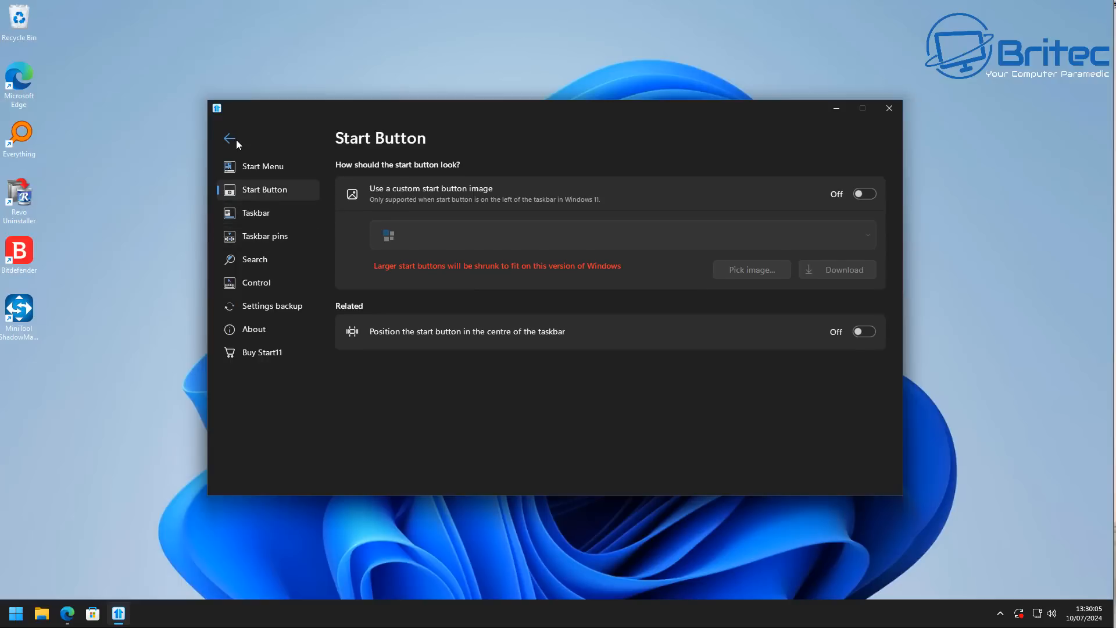
pyautogui.click(245, 216)
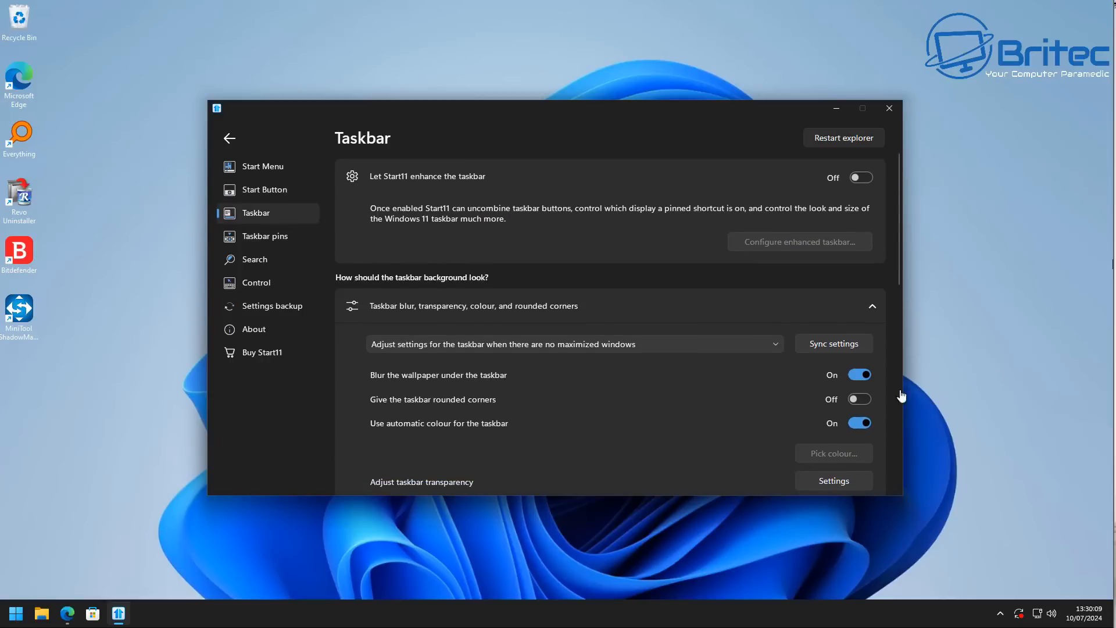
pyautogui.click(263, 242)
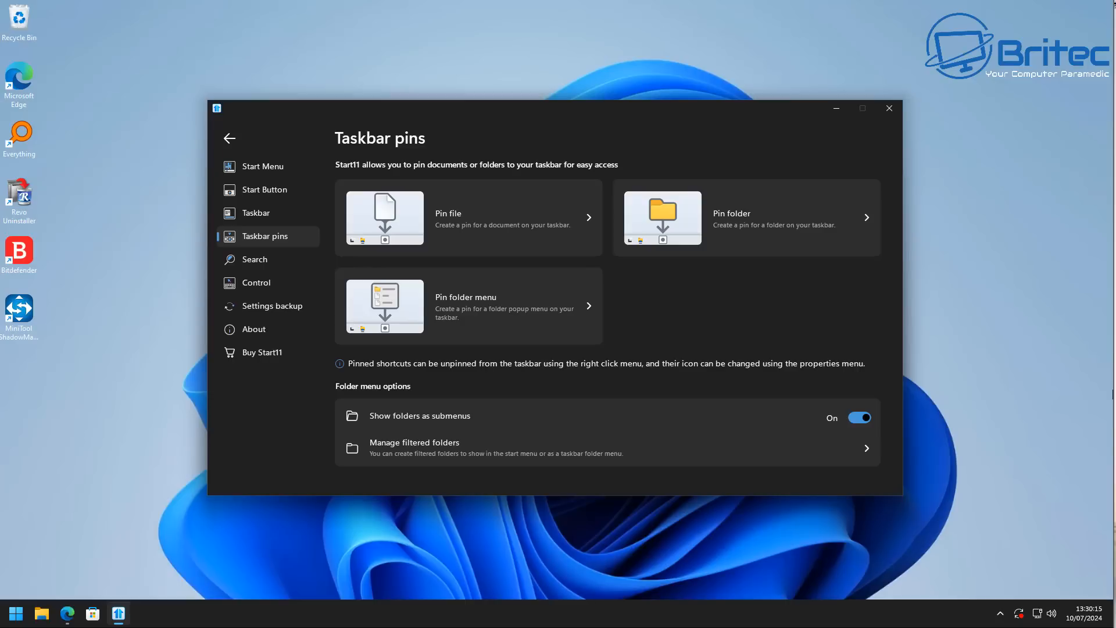
# - Look through the Search, Control, Settings backup and About sections of the configuration, then close it
pyautogui.click(246, 262)
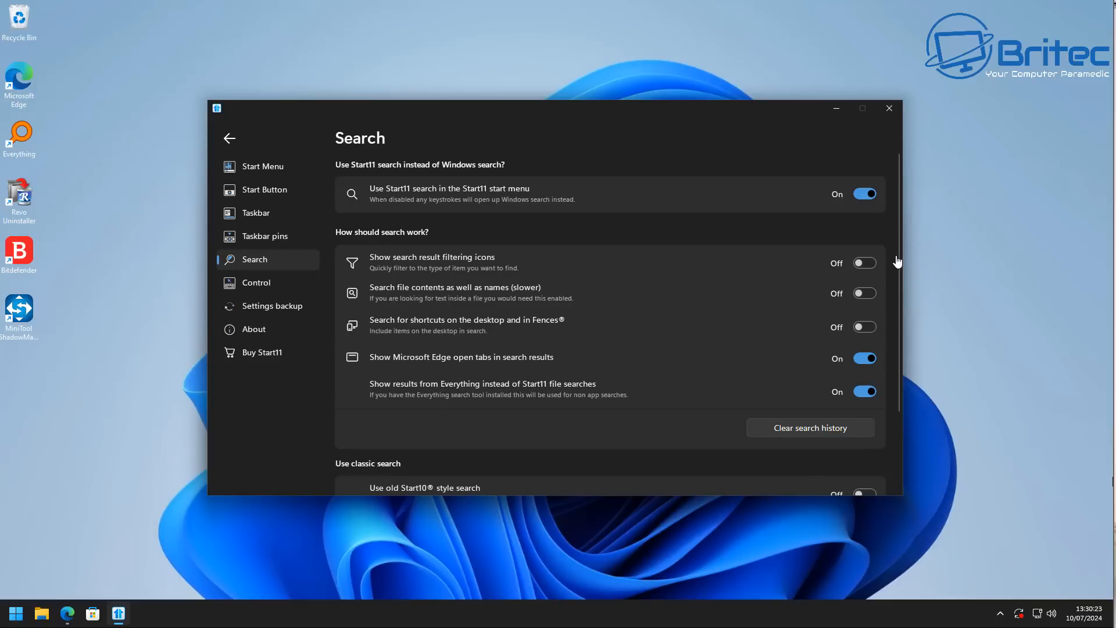
pyautogui.scroll(-1, 897, 250)
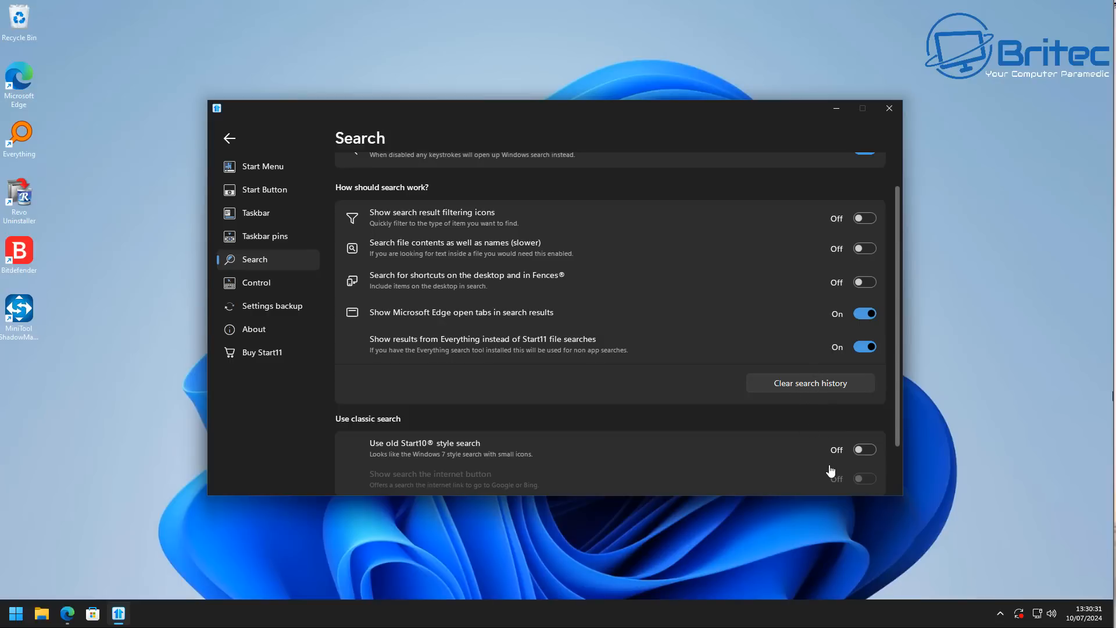
pyautogui.click(255, 284)
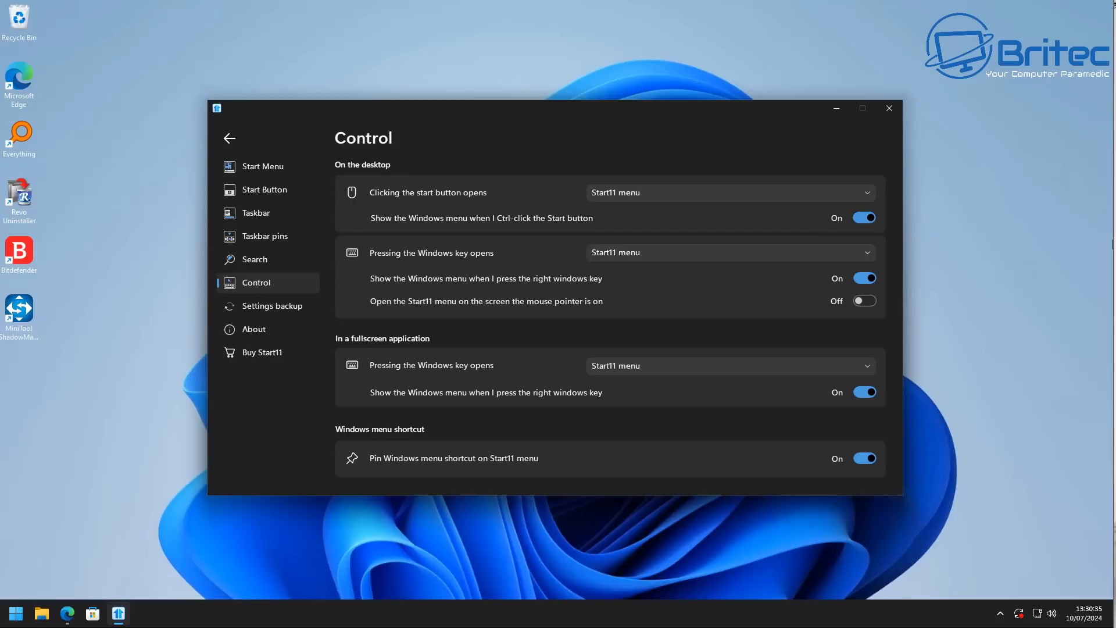
pyautogui.click(249, 307)
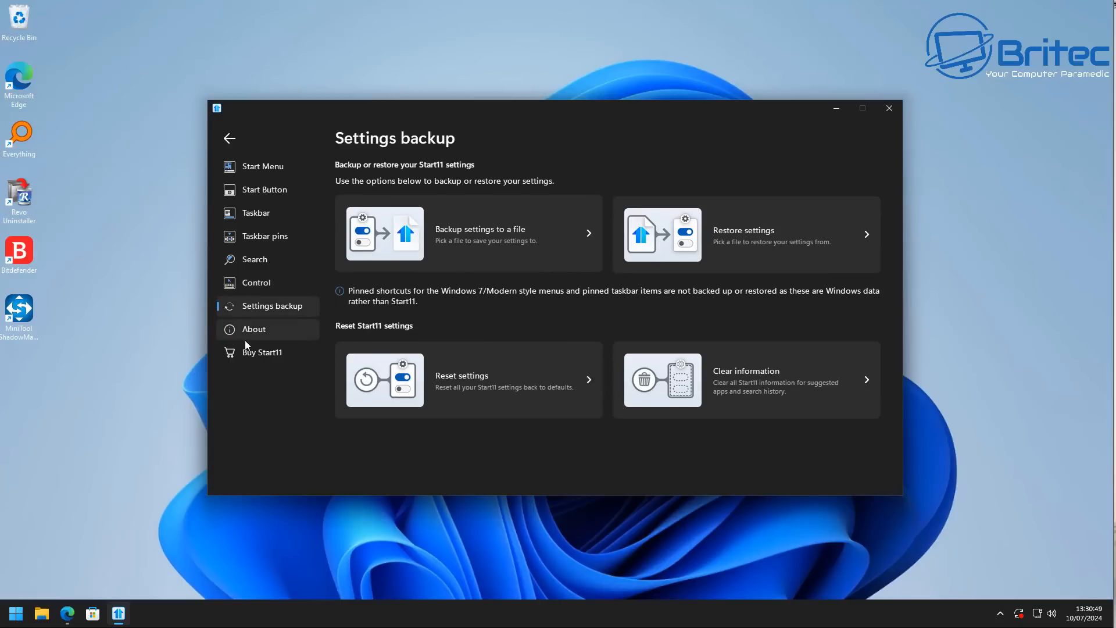
pyautogui.click(242, 332)
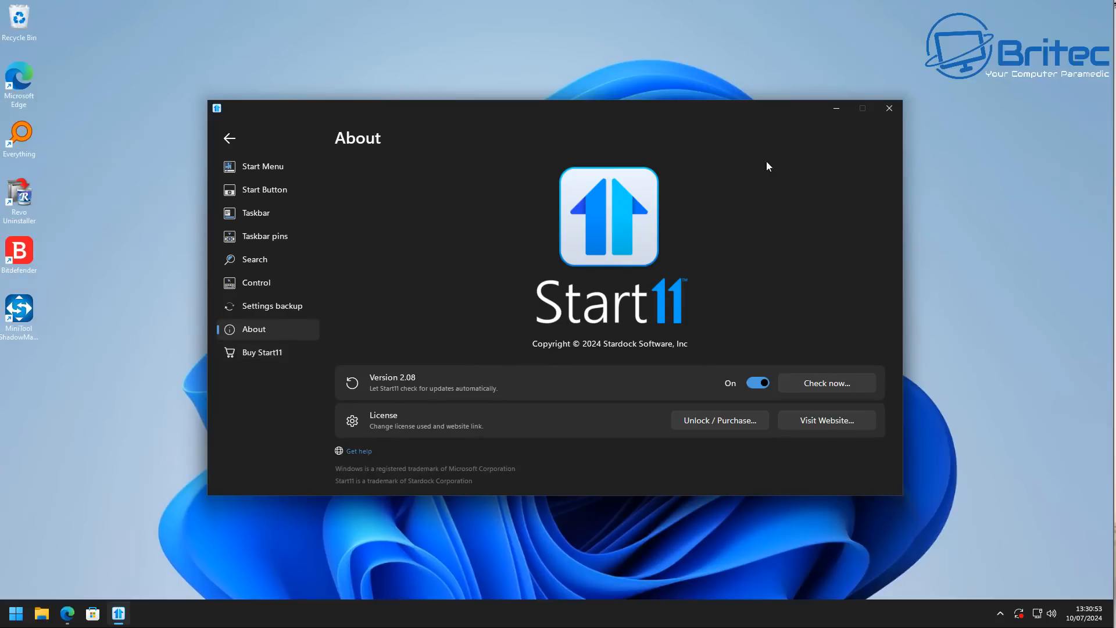
pyautogui.click(891, 110)
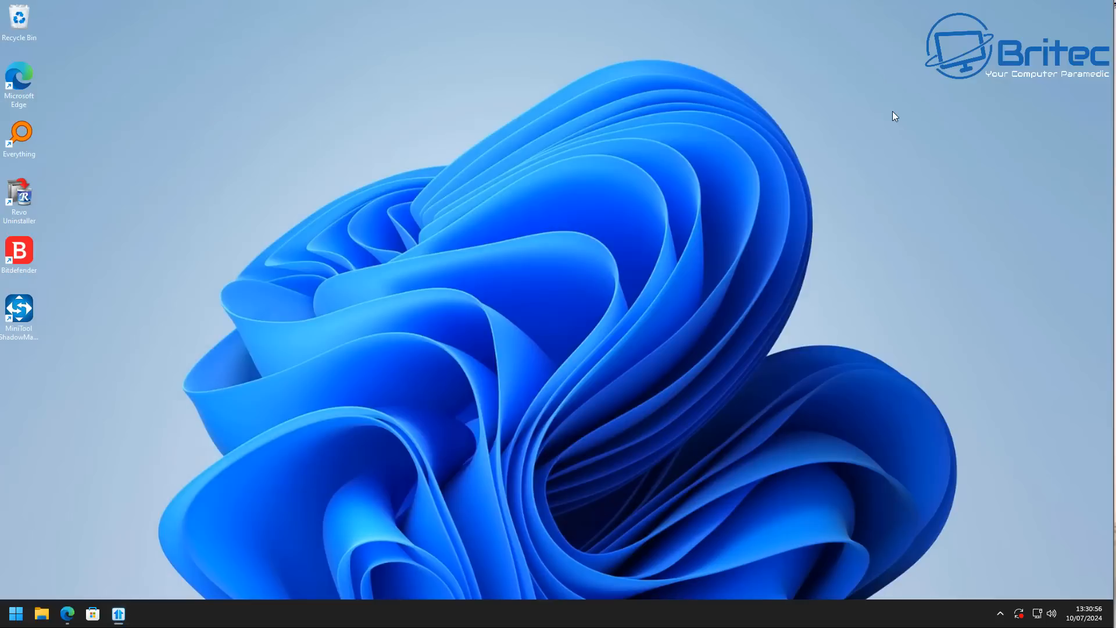
# - Open the Start menu and resize it, making it narrower and adjusting its height
pyautogui.click(16, 613)
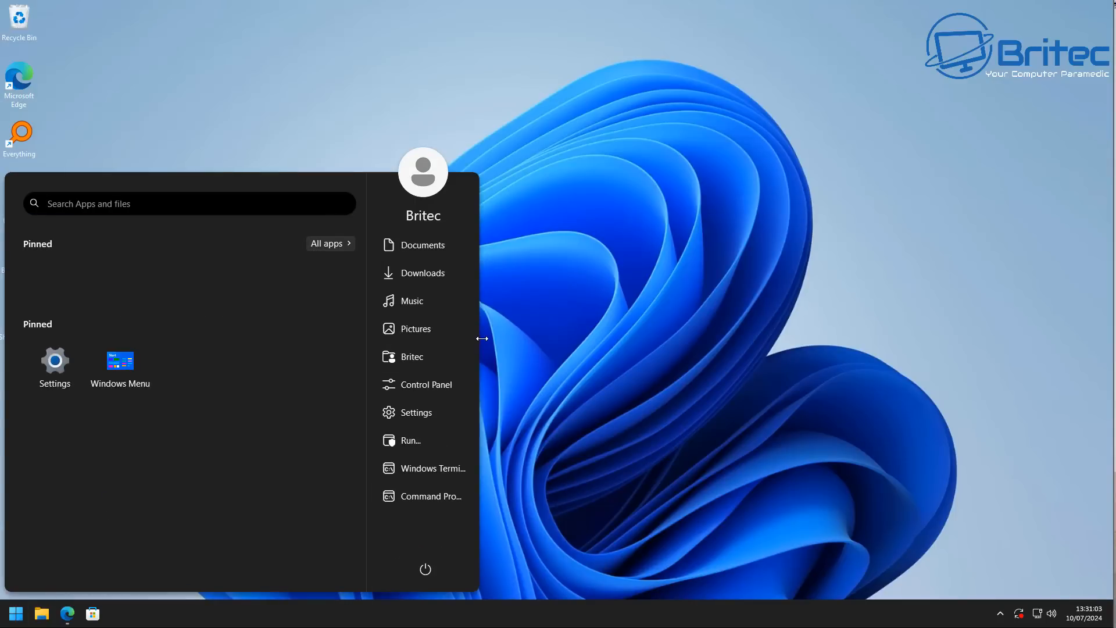
pyautogui.moveTo(482, 338); pyautogui.dragTo(316, 359)
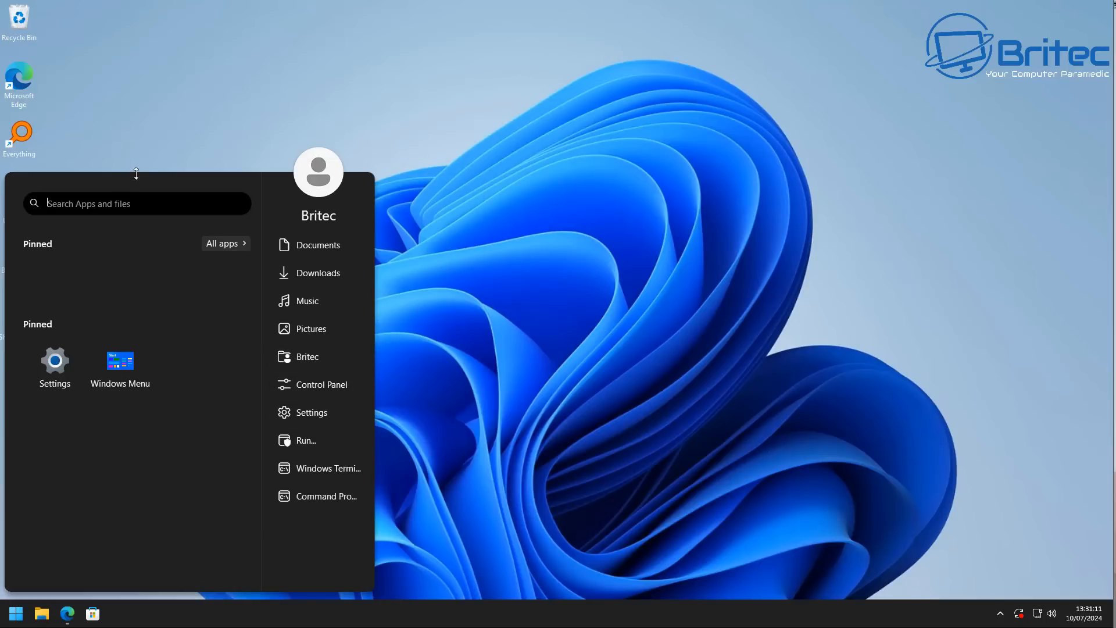
pyautogui.moveTo(136, 174); pyautogui.dragTo(128, 219)
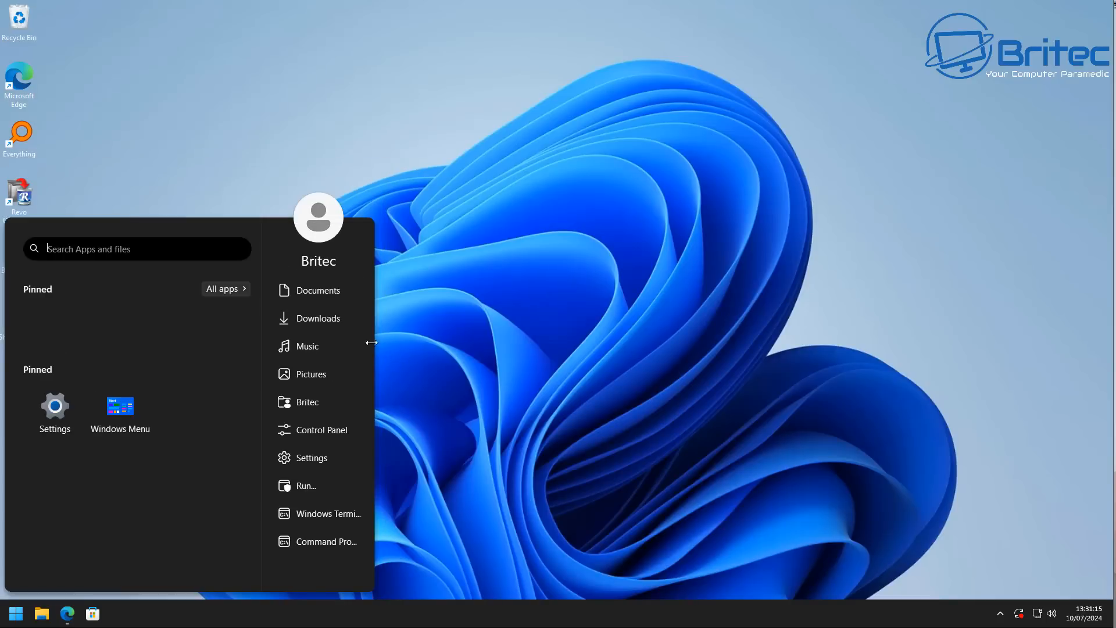
pyautogui.moveTo(198, 219); pyautogui.dragTo(198, 179)
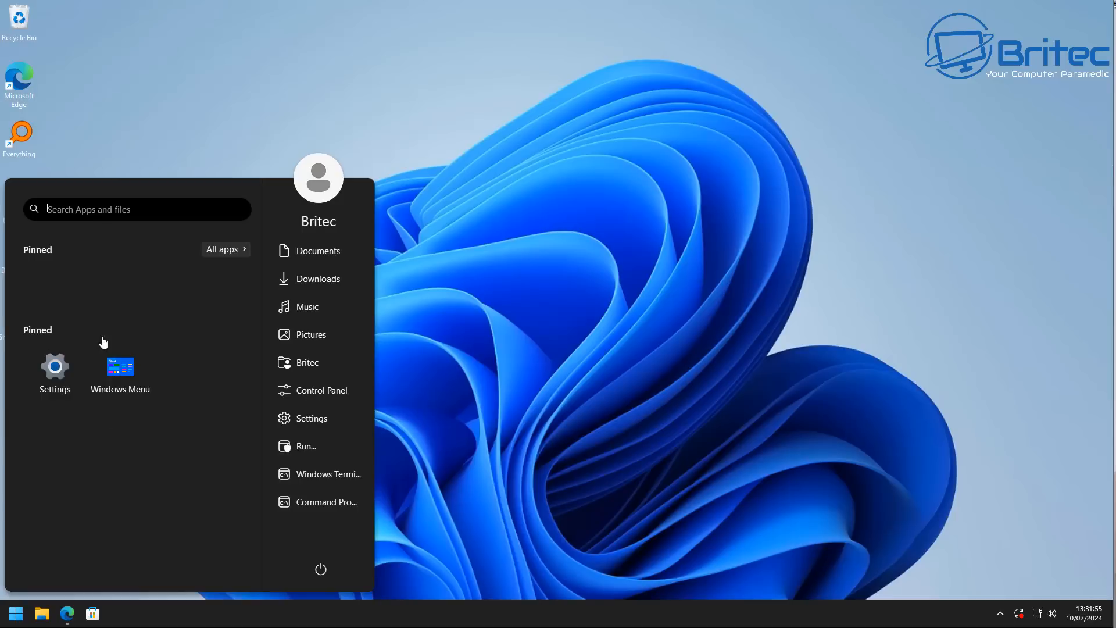
# - Rename the upper, empty Pinned group in the Start menu as Misc
pyautogui.rightClick(50, 285)
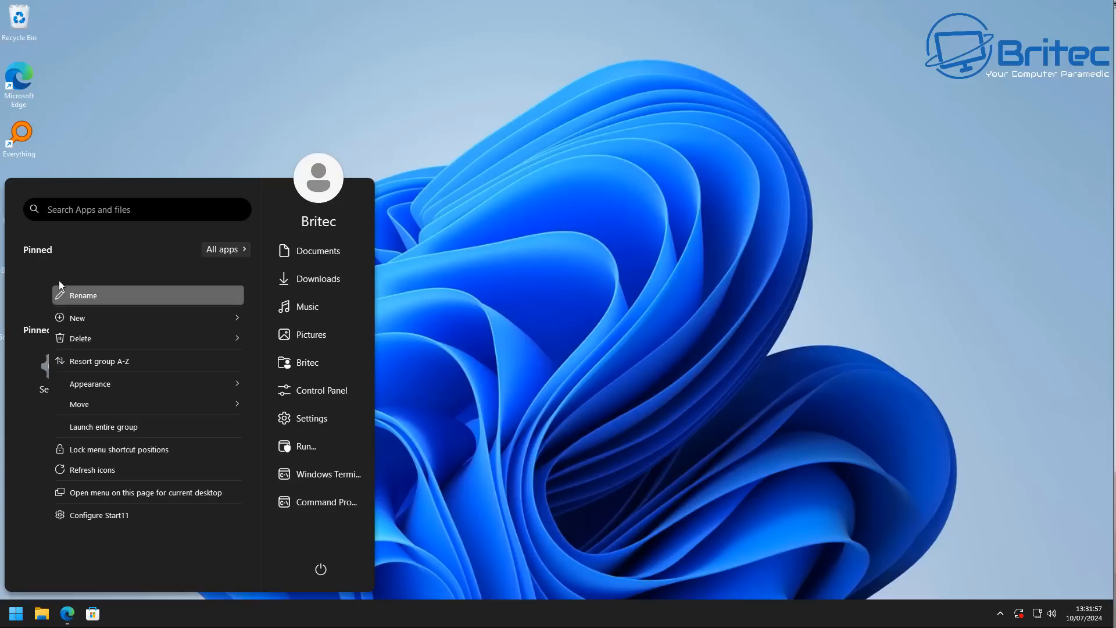
pyautogui.moveTo(78, 323)
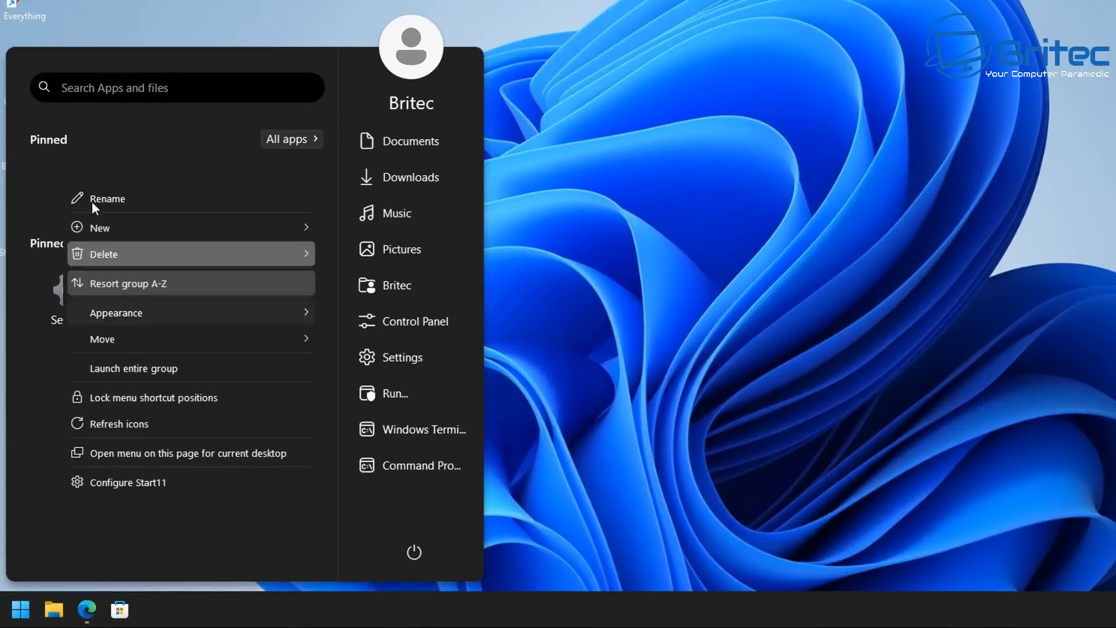
pyautogui.click(52, 167)
pyautogui.rightClick(48, 166)
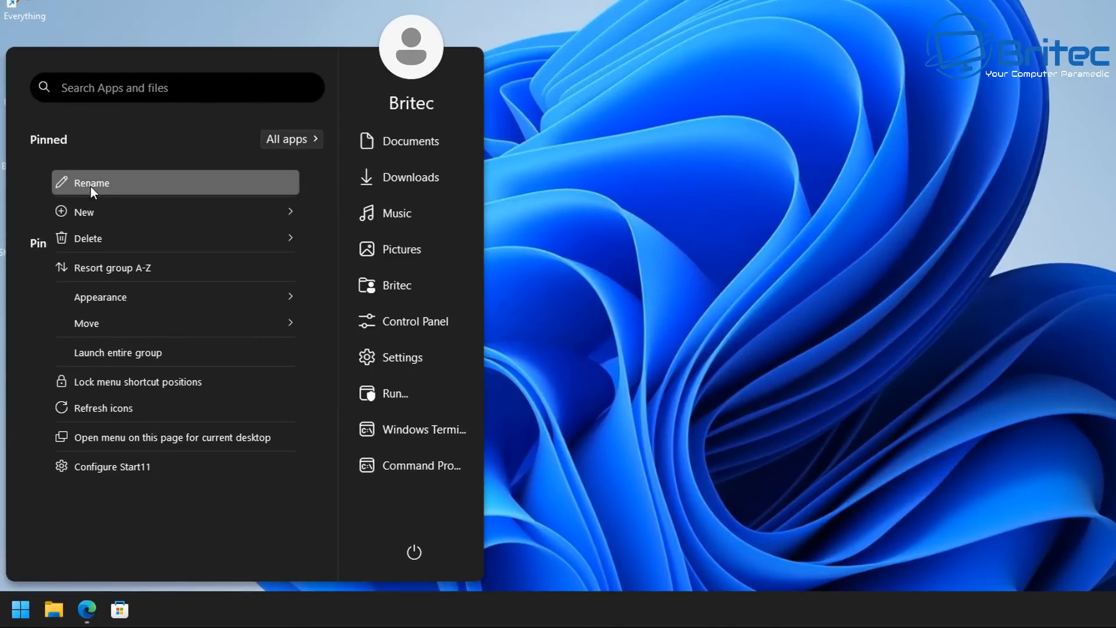
pyautogui.click(99, 187)
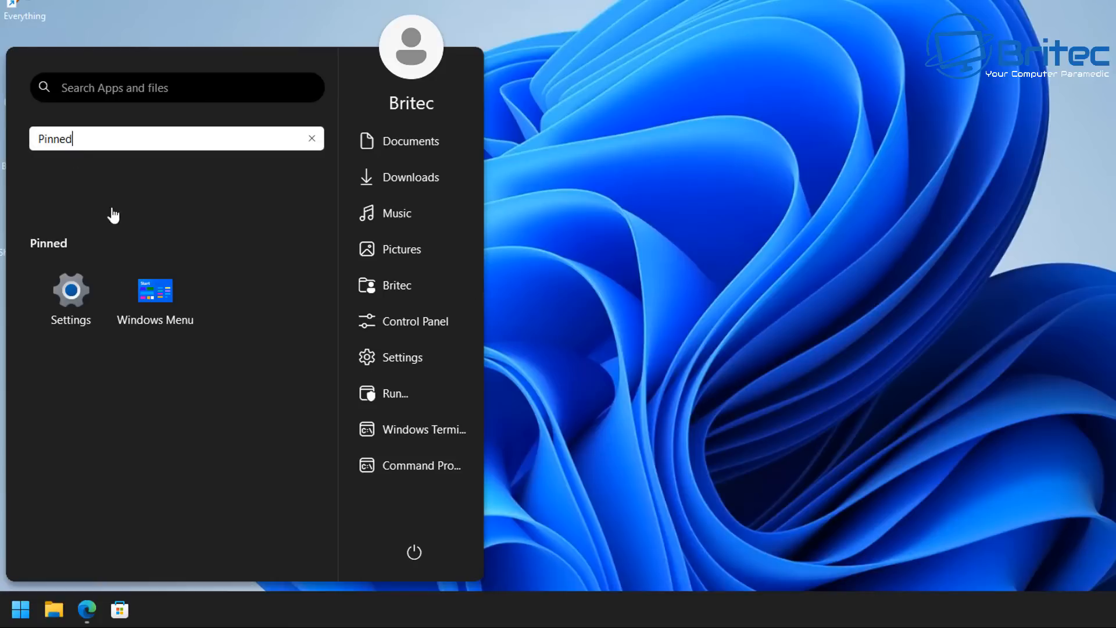
pyautogui.moveTo(76, 139); pyautogui.dragTo(1, 138)
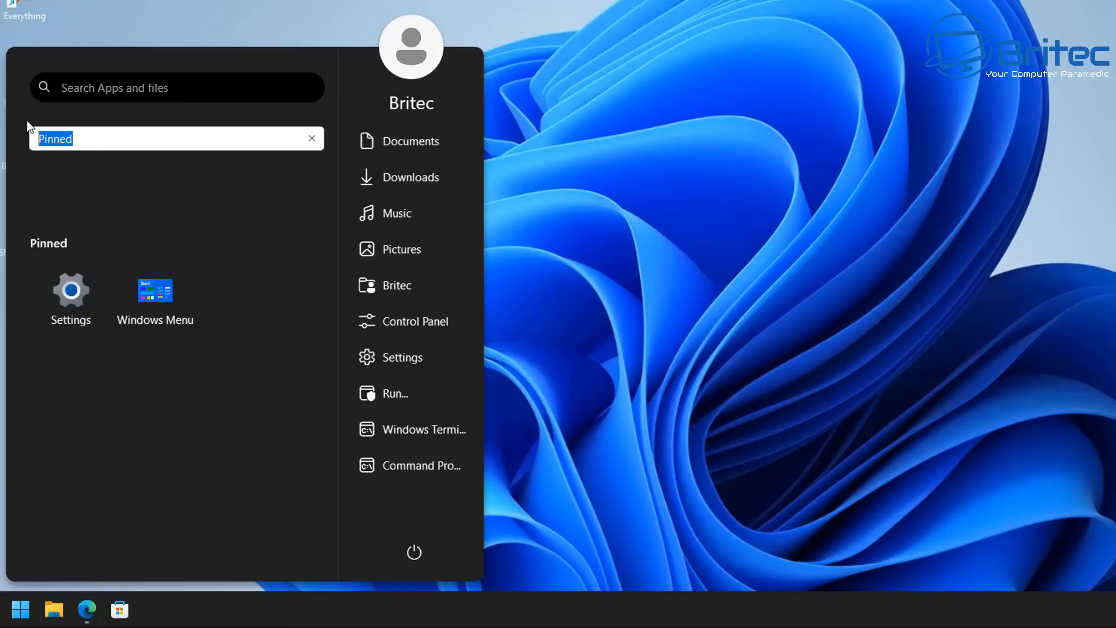
pyautogui.write('Misc')
pyautogui.press('Return')
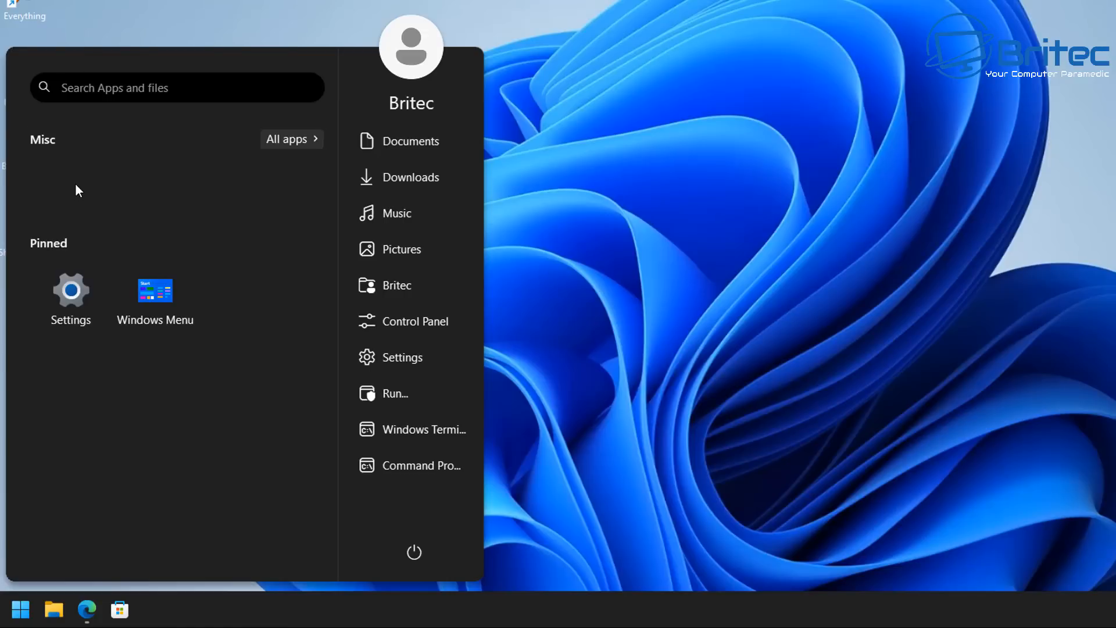
# - Add a blank tab to the Misc group in the Start menu
pyautogui.rightClick(73, 168)
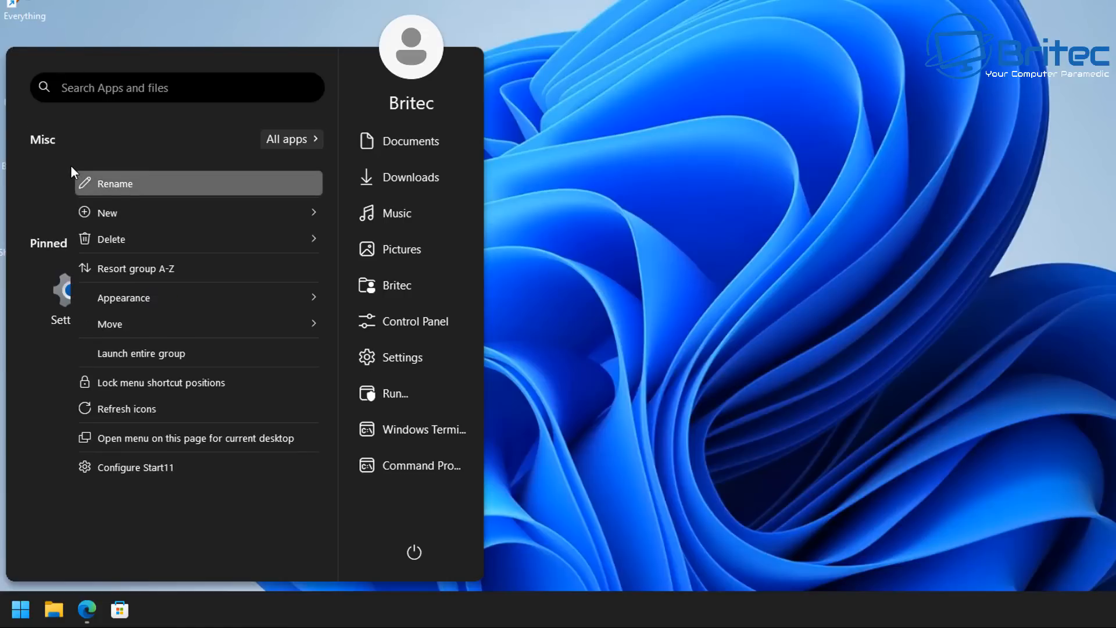
pyautogui.moveTo(116, 213)
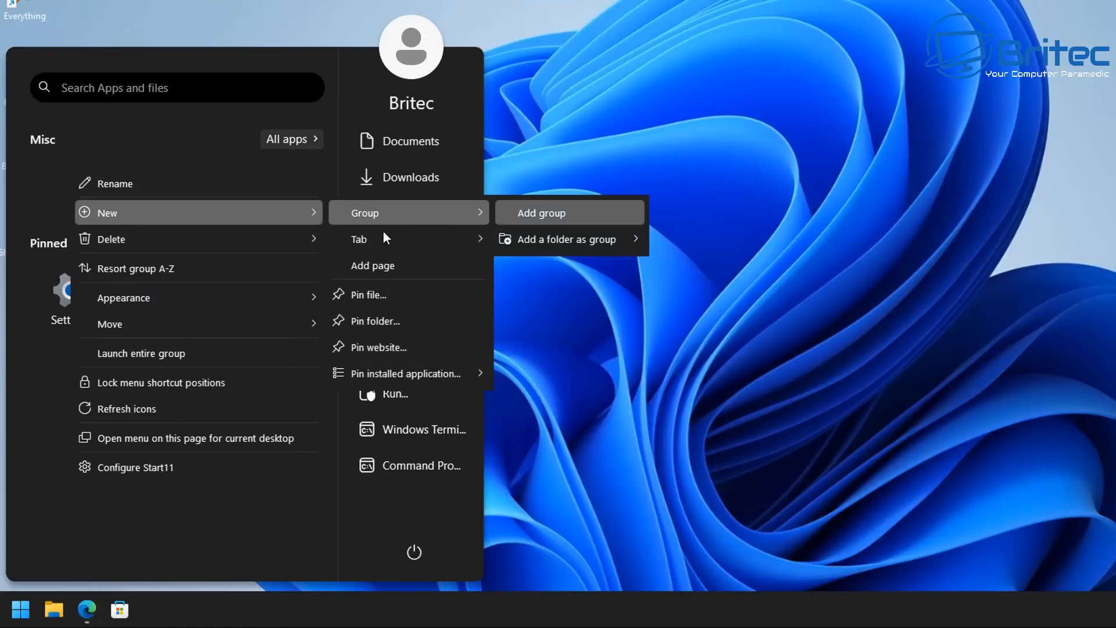
pyautogui.moveTo(382, 238)
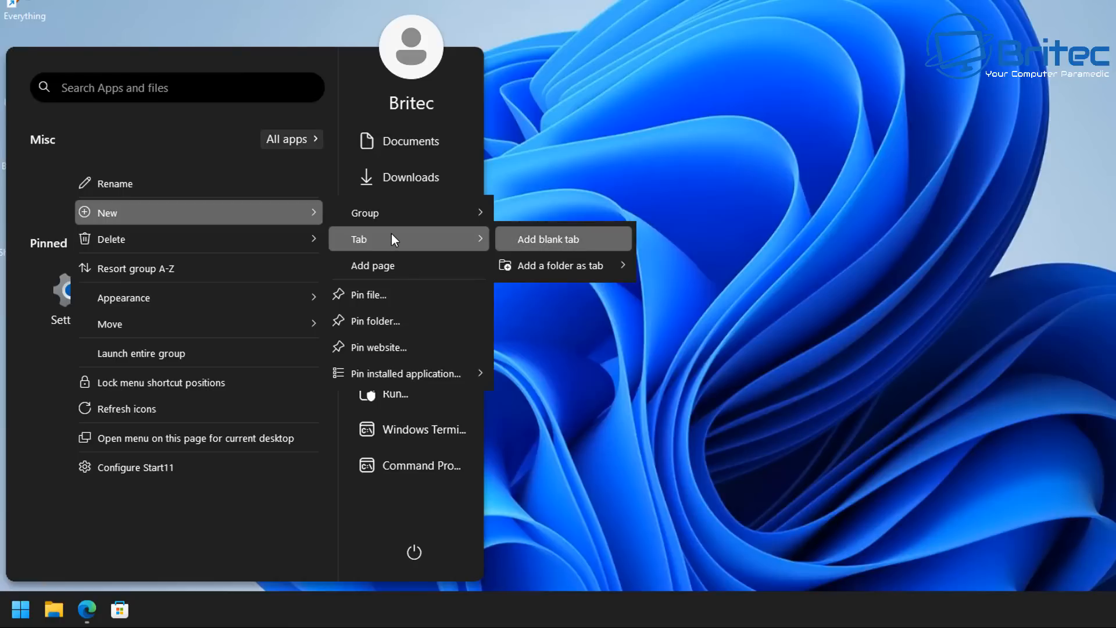
pyautogui.click(530, 240)
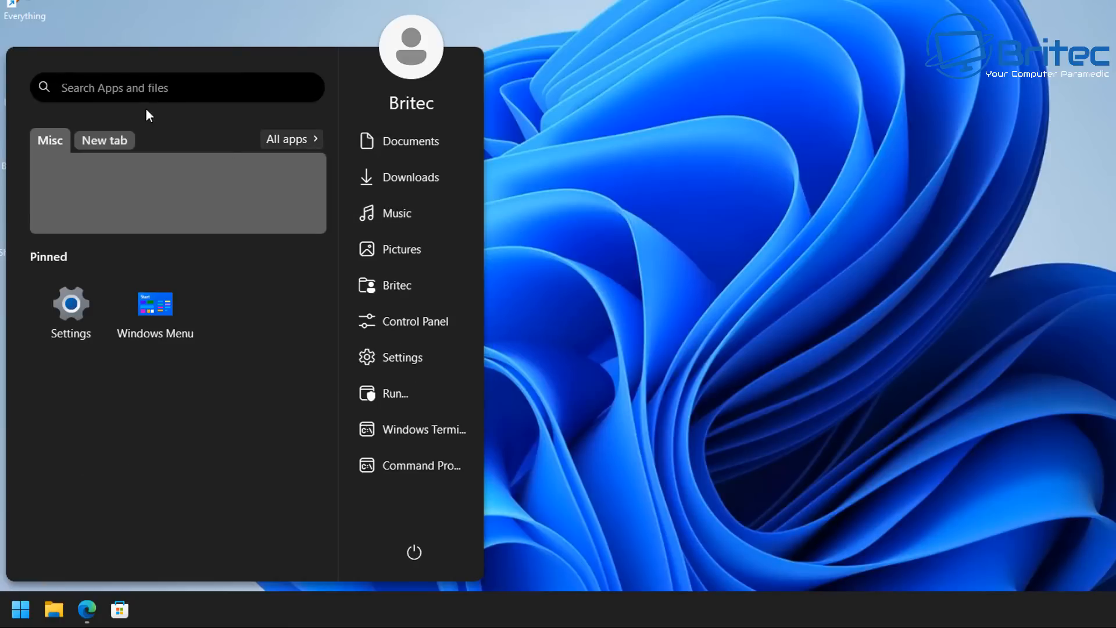
# - Rename the blank tab beside Misc as Tools and switch back to the Misc tab
pyautogui.rightClick(102, 141)
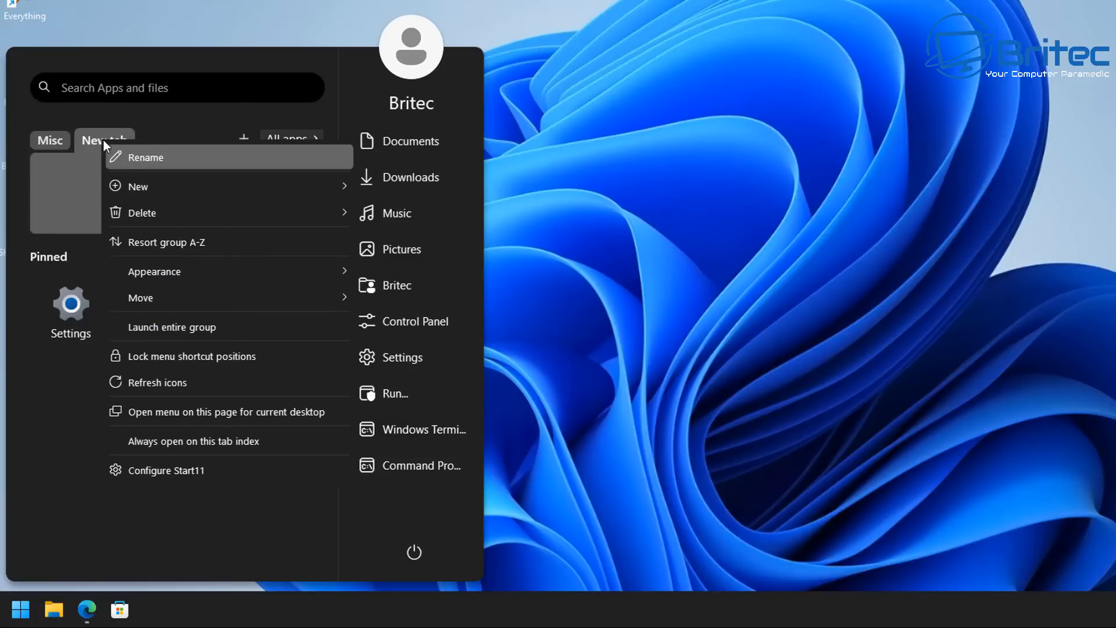
pyautogui.click(152, 161)
pyautogui.moveTo(95, 148); pyautogui.dragTo(0, 147)
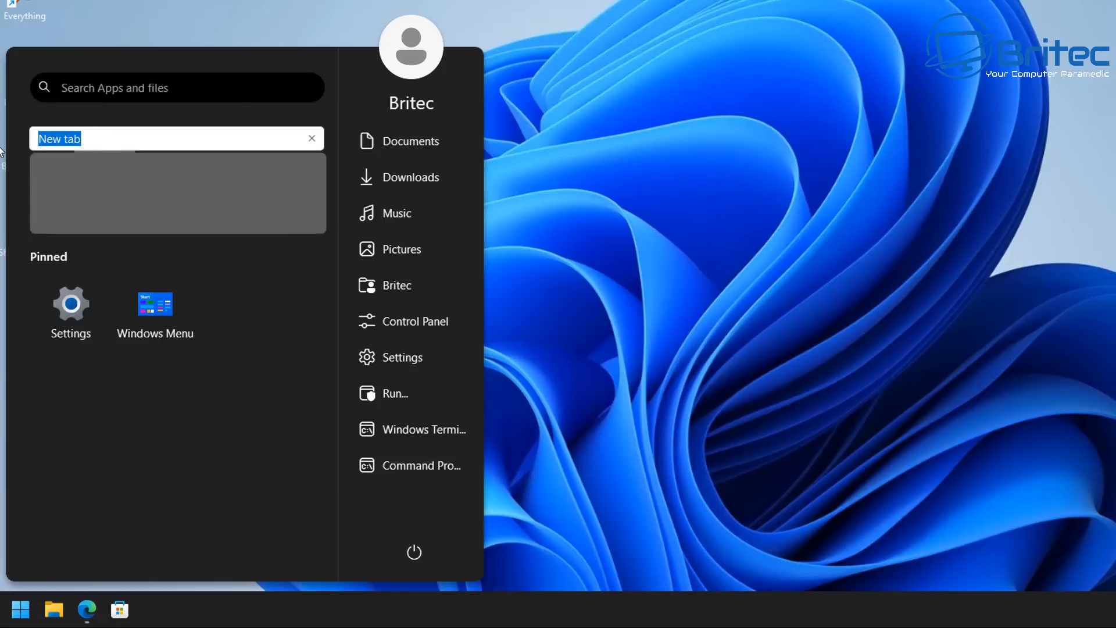
pyautogui.click(90, 143)
pyautogui.moveTo(90, 142); pyautogui.dragTo(20, 139)
pyautogui.write('T')
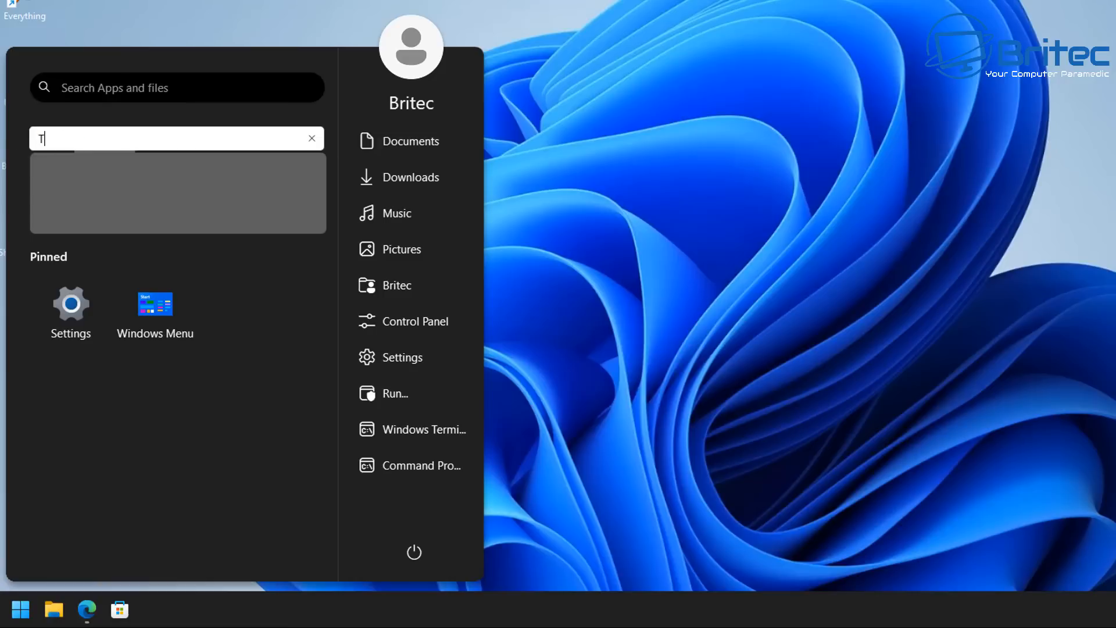
pyautogui.write('oold')
pyautogui.press('BackSpace')
pyautogui.write('s')
pyautogui.press('Return')
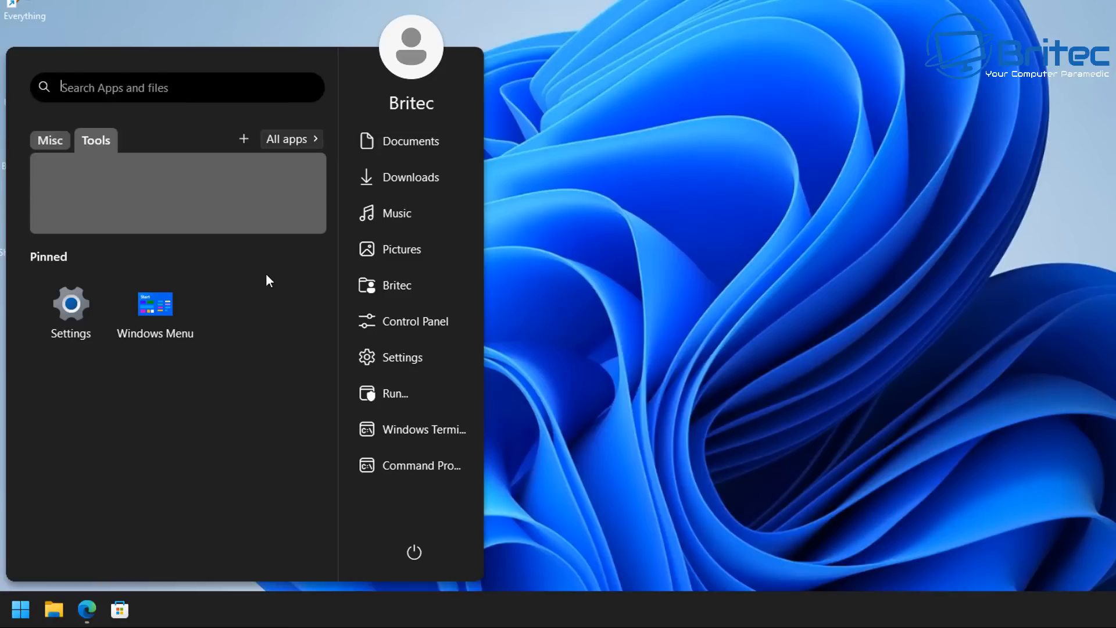
pyautogui.click(52, 142)
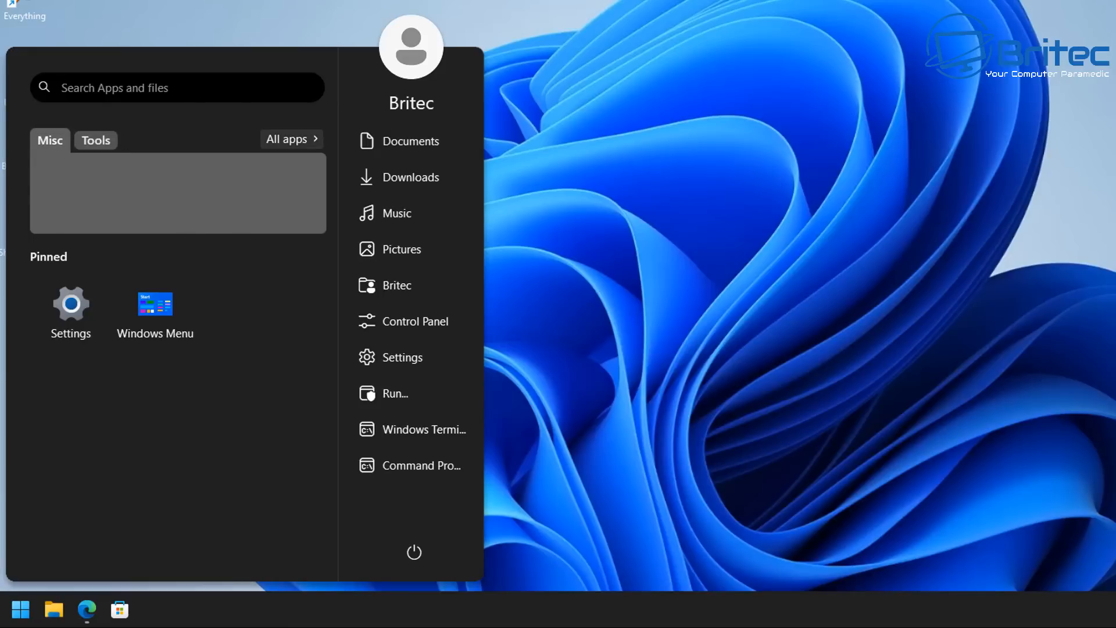
# - Rename the remaining Pinned group, which holds Settings and Windows Menu, as Internet
pyautogui.rightClick(47, 260)
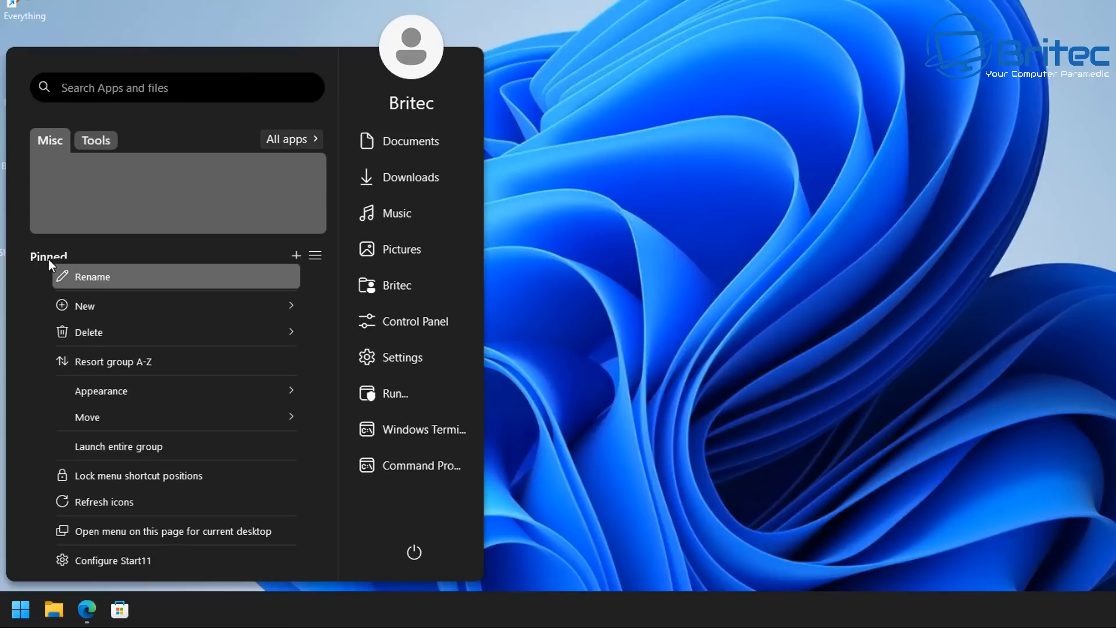
pyautogui.click(81, 282)
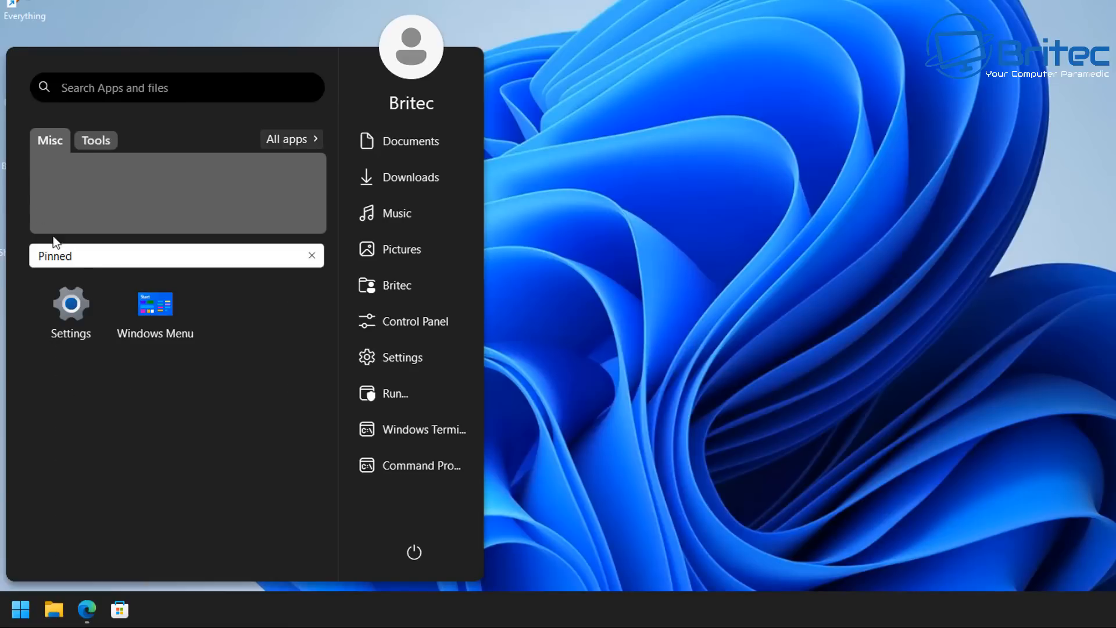
pyautogui.press('BackSpace')
pyautogui.press('BackSpace')
pyautogui.press('BackSpace')
pyautogui.press('BackSpace')
pyautogui.press('BackSpace')
pyautogui.press('BackSpace')
pyautogui.write('INTERNET')
pyautogui.press('BackSpace')
pyautogui.press('BackSpace')
pyautogui.press('BackSpace')
pyautogui.press('BackSpace')
pyautogui.press('BackSpace')
pyautogui.press('BackSpace')
pyautogui.press('BackSpace')
pyautogui.press('BackSpace')
pyautogui.write('Internet')
pyautogui.press('Return')
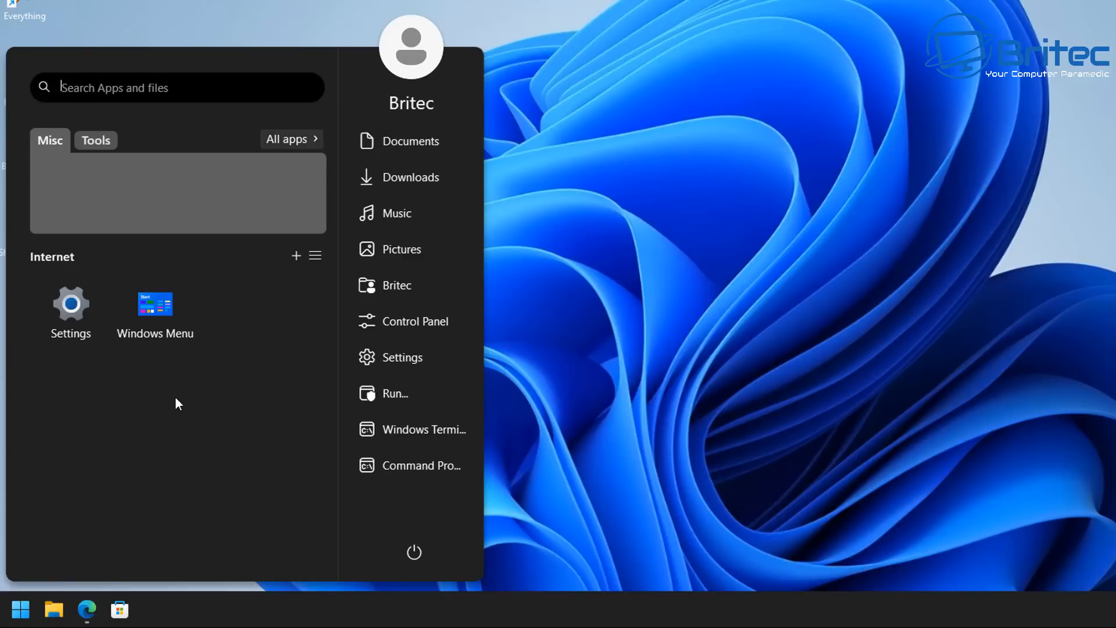
# - Add a blank tab to the Internet group and rename it as Security
pyautogui.click(297, 256)
pyautogui.moveTo(361, 301)
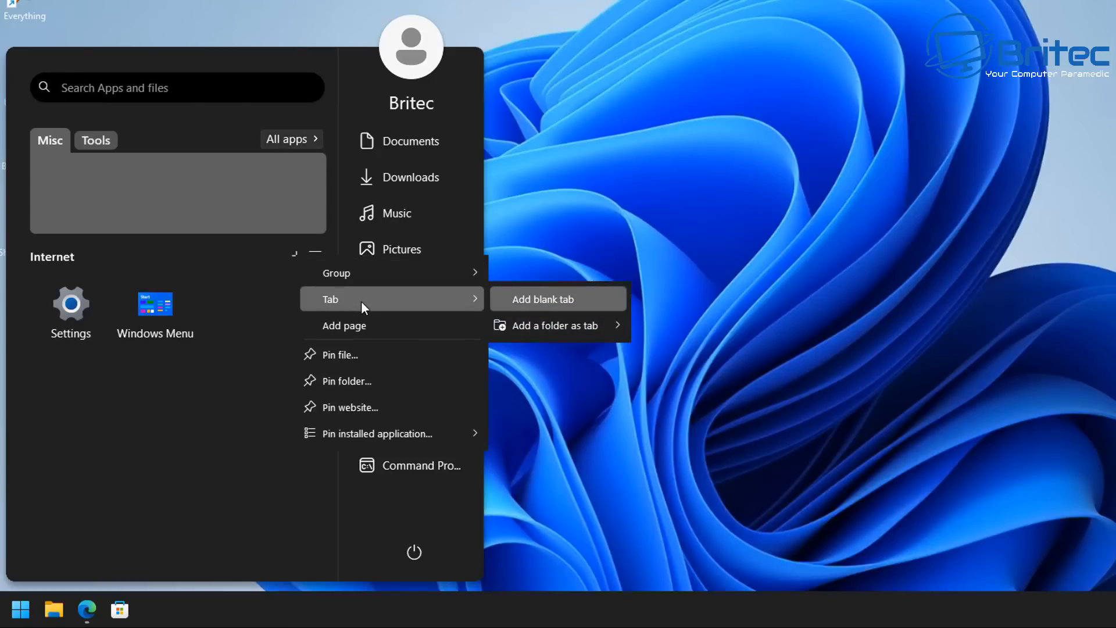
pyautogui.click(538, 299)
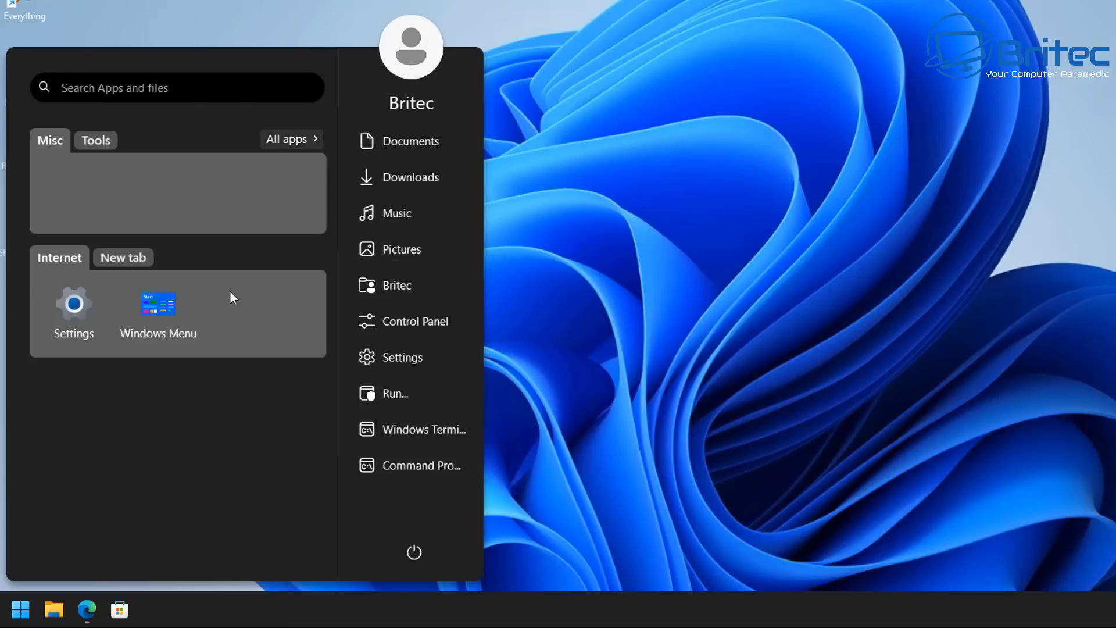
pyautogui.click(135, 257)
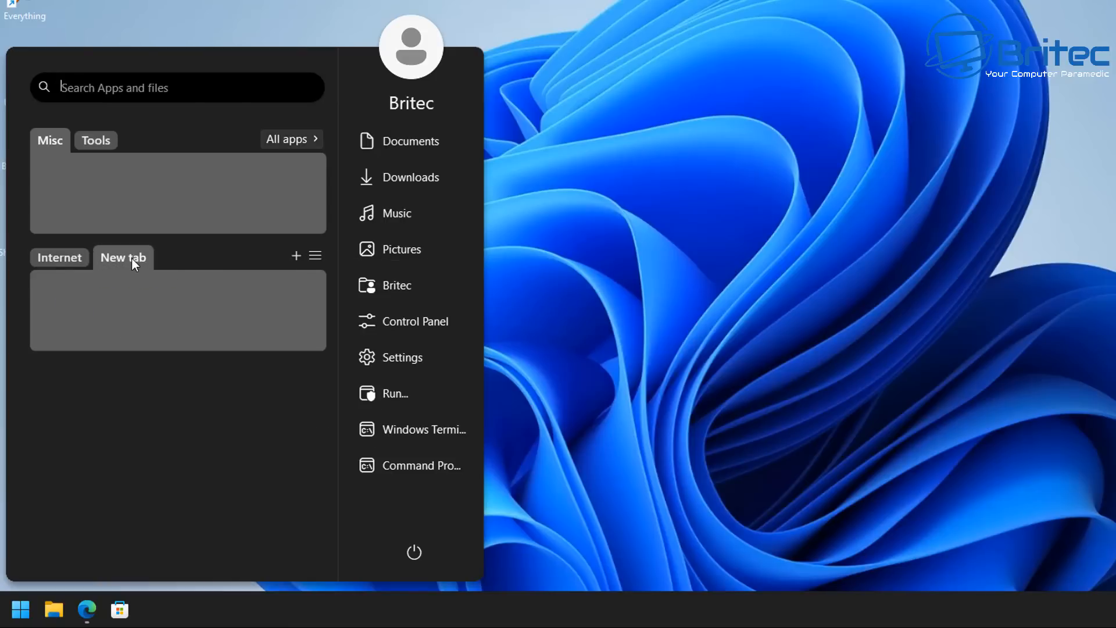
pyautogui.rightClick(131, 257)
pyautogui.click(191, 259)
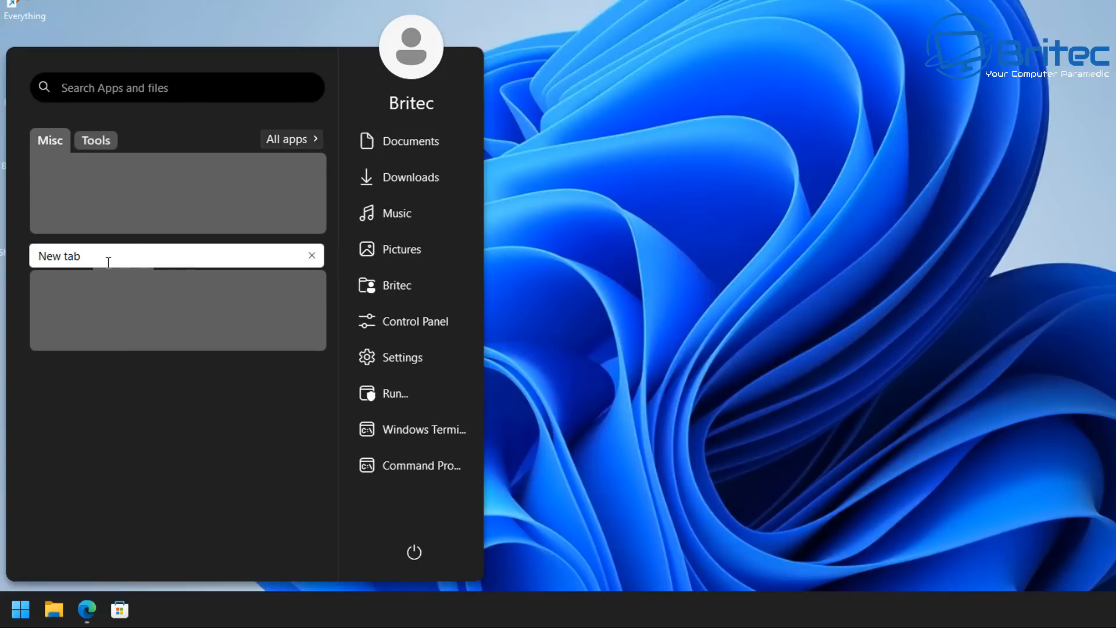
pyautogui.moveTo(107, 259); pyautogui.dragTo(24, 253)
pyautogui.write('Security')
pyautogui.press('Return')
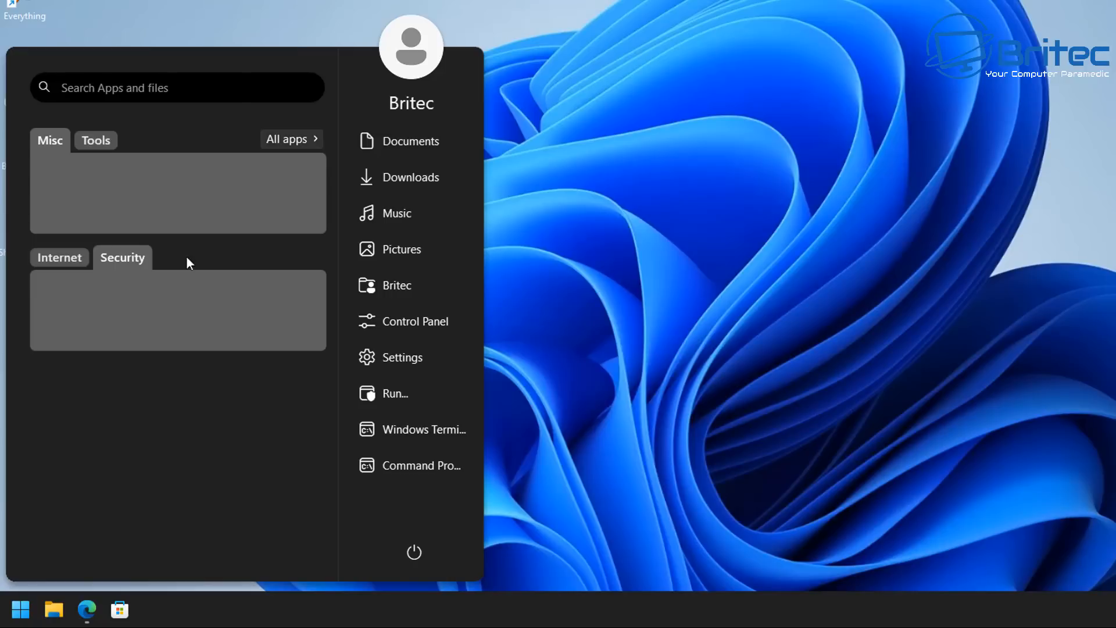
# - Add another blank tab to the group containing the Internet and Security tabs
pyautogui.click(297, 256)
pyautogui.moveTo(338, 297)
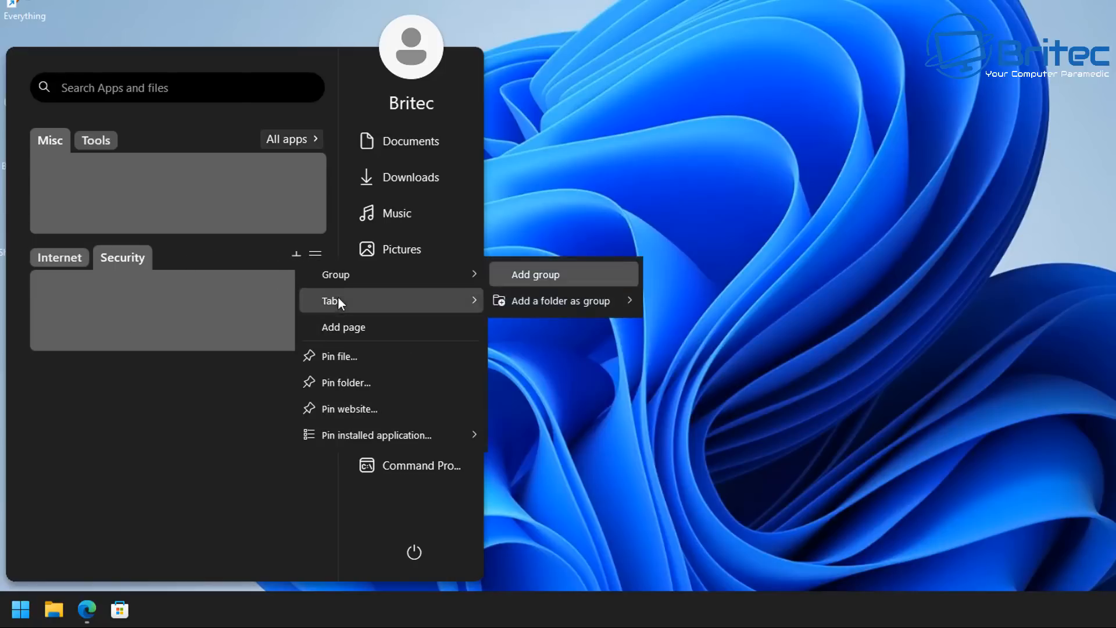
pyautogui.click(537, 298)
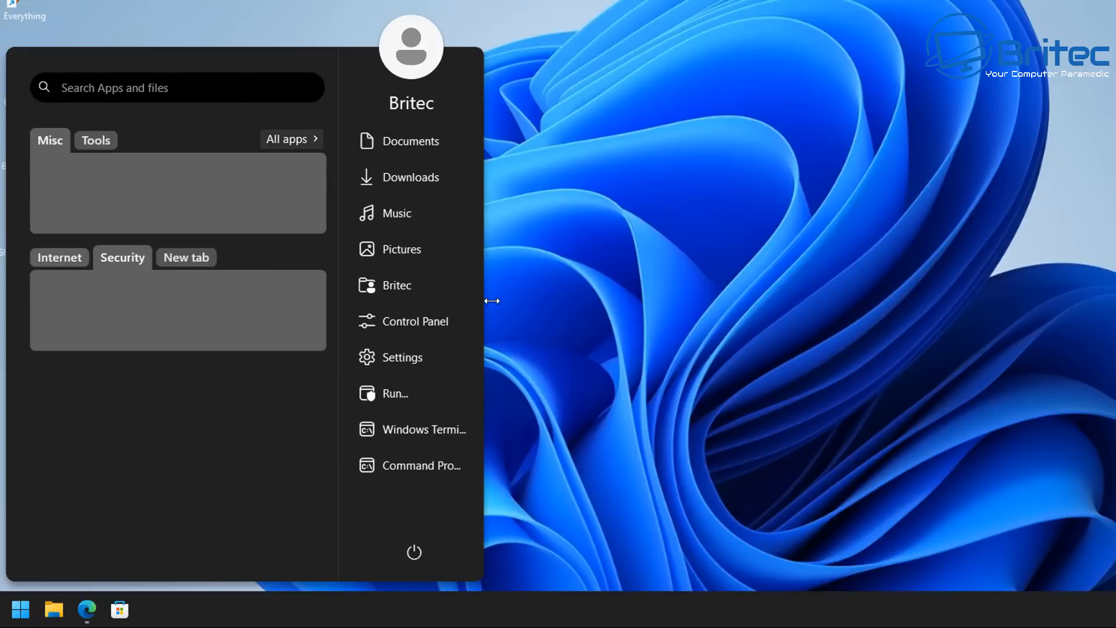
# - Rename the new blank tab beside Security as Games
pyautogui.rightClick(187, 256)
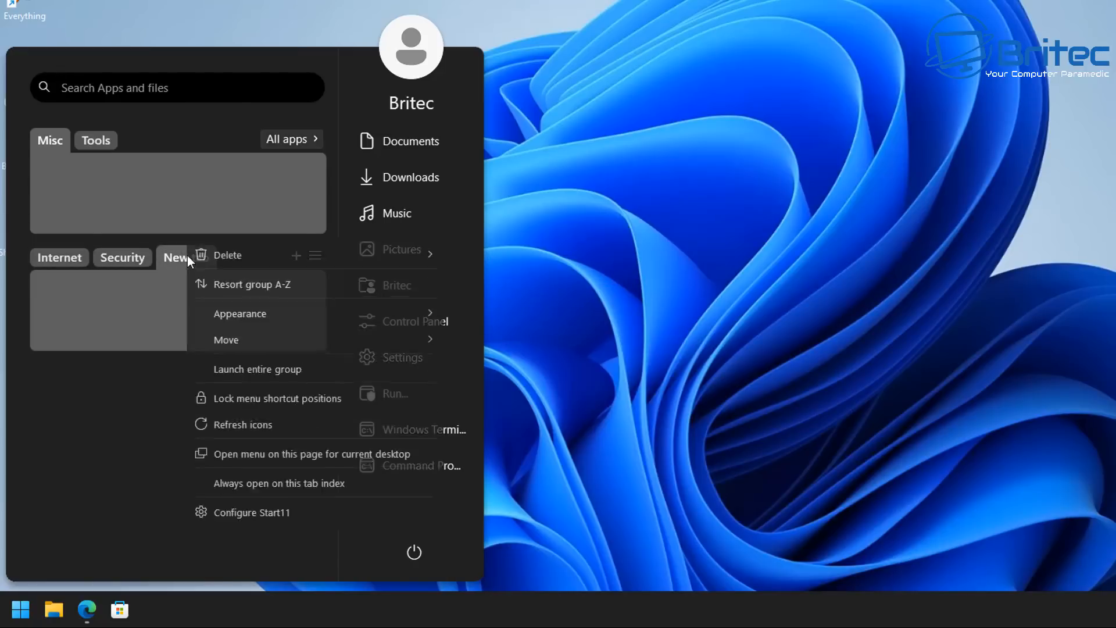
pyautogui.click(242, 254)
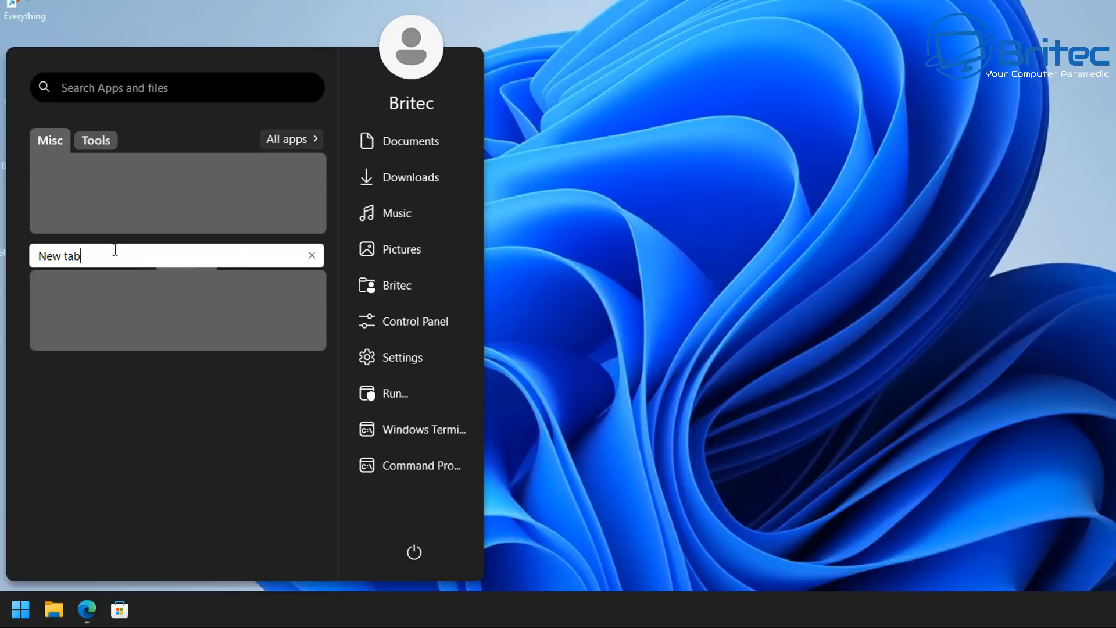
pyautogui.moveTo(112, 248); pyautogui.dragTo(21, 248)
pyautogui.write('Games')
pyautogui.press('Return')
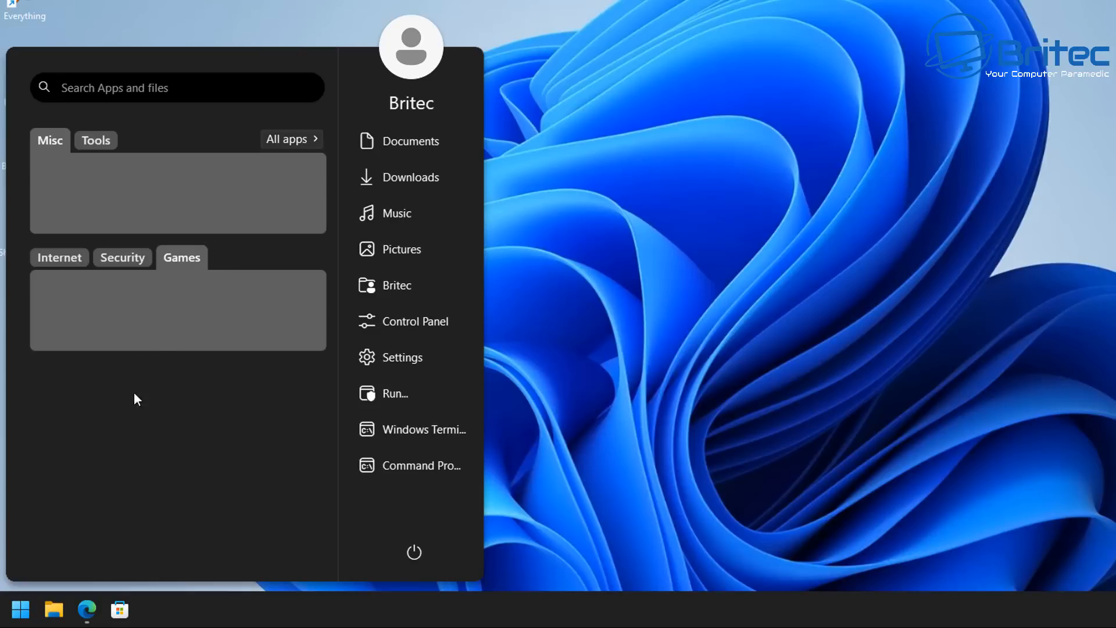
# - Add a new group with an extra blank tab below the group containing Internet, Security and Games
pyautogui.moveTo(307, 258)
pyautogui.click(295, 372)
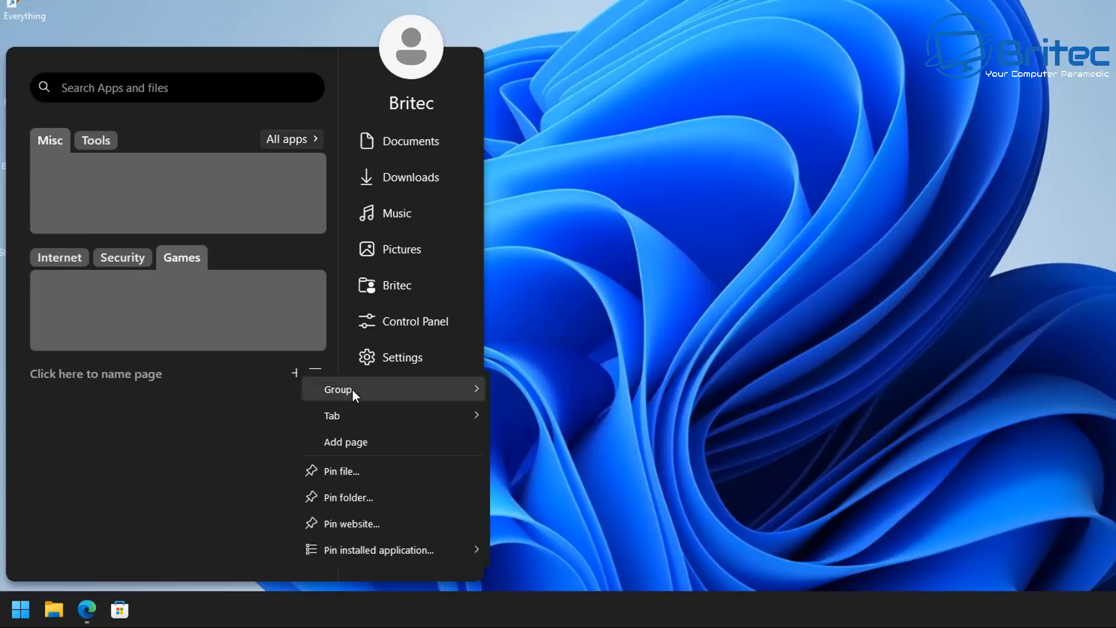
pyautogui.moveTo(356, 414)
pyautogui.click(564, 413)
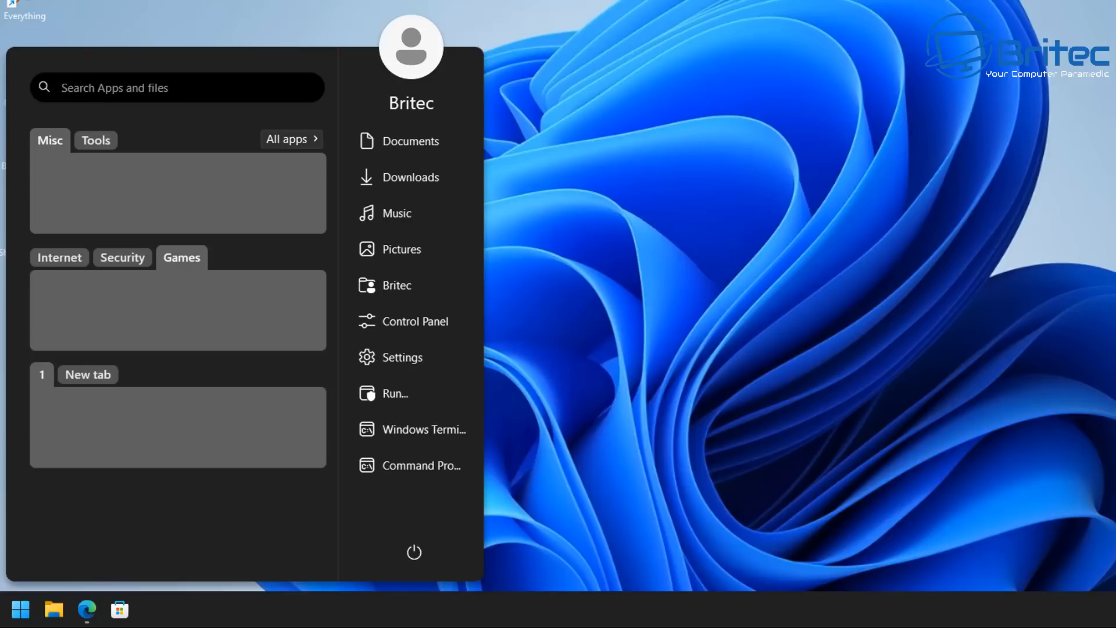
# - Rename the blank second tab of the newly added group as Productivity
pyautogui.rightClick(82, 377)
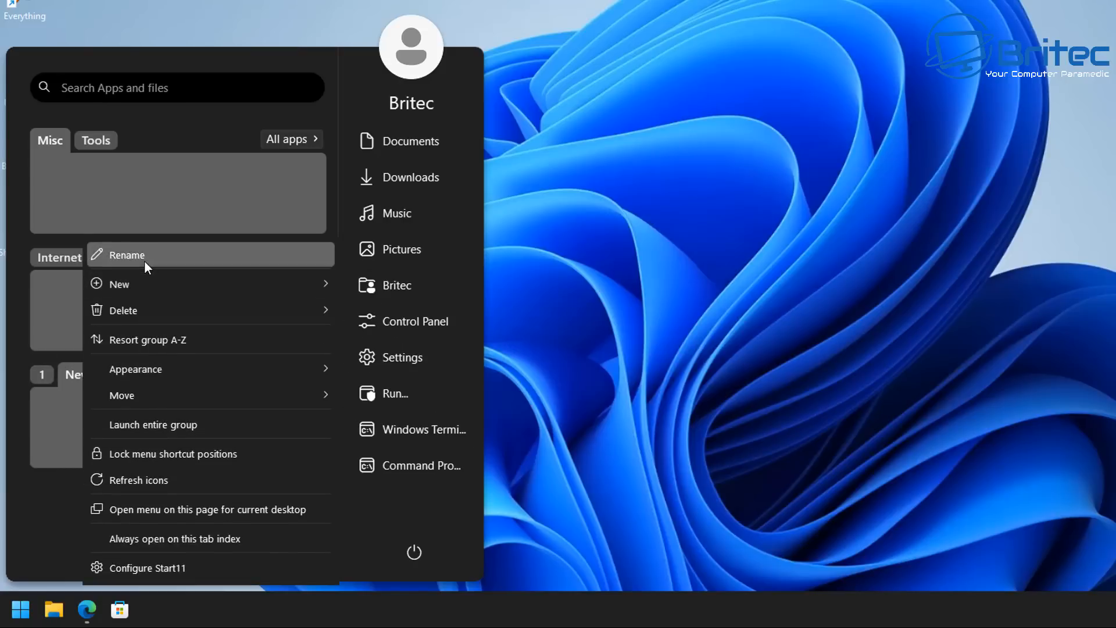
pyautogui.click(144, 260)
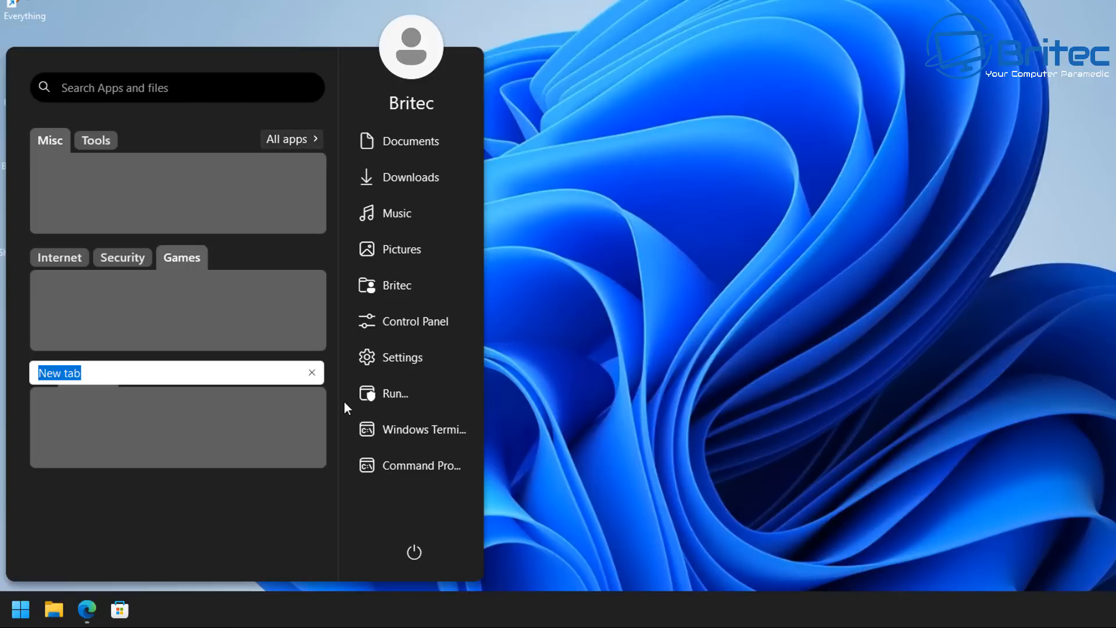
pyautogui.write('Productivity')
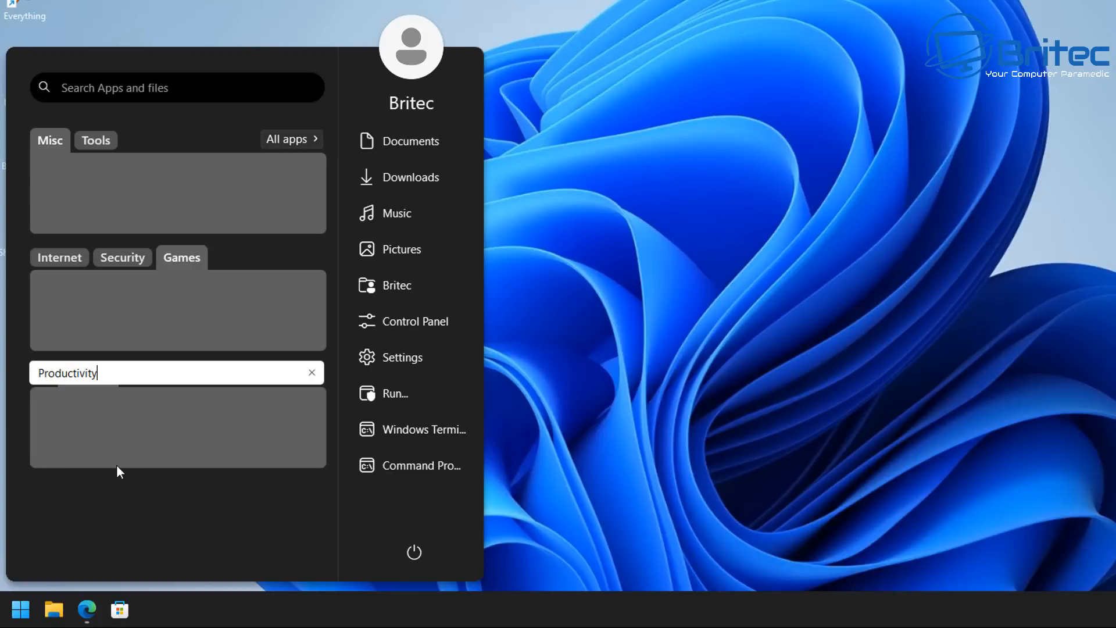
pyautogui.press('Return')
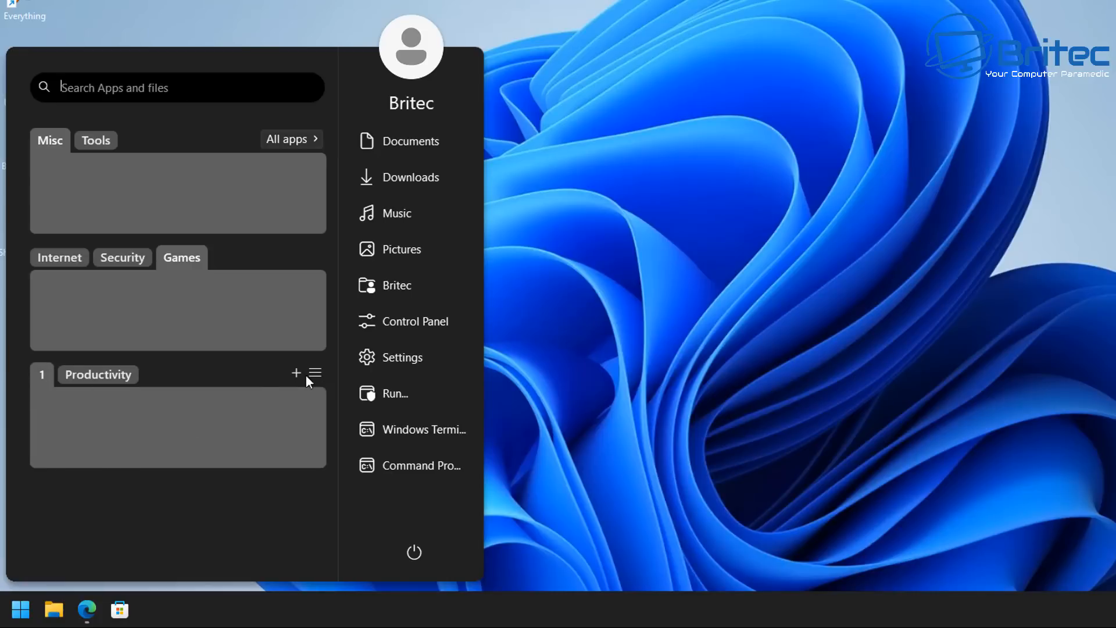
# - Rename the tab labelled 1, beside Productivity, as Benchmarks
pyautogui.rightClick(47, 375)
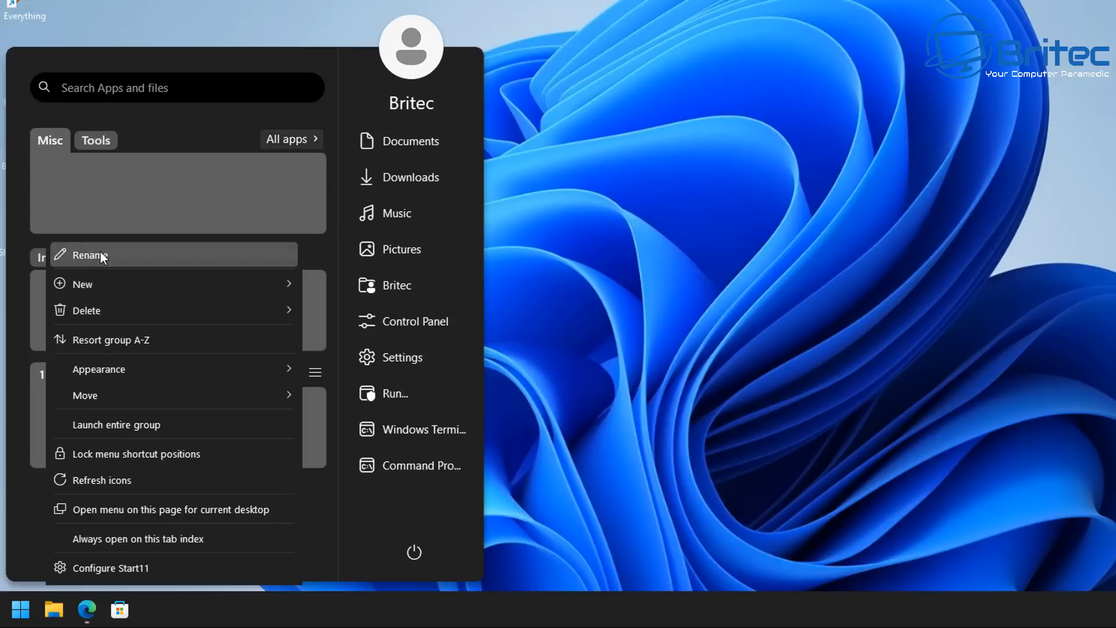
pyautogui.click(99, 253)
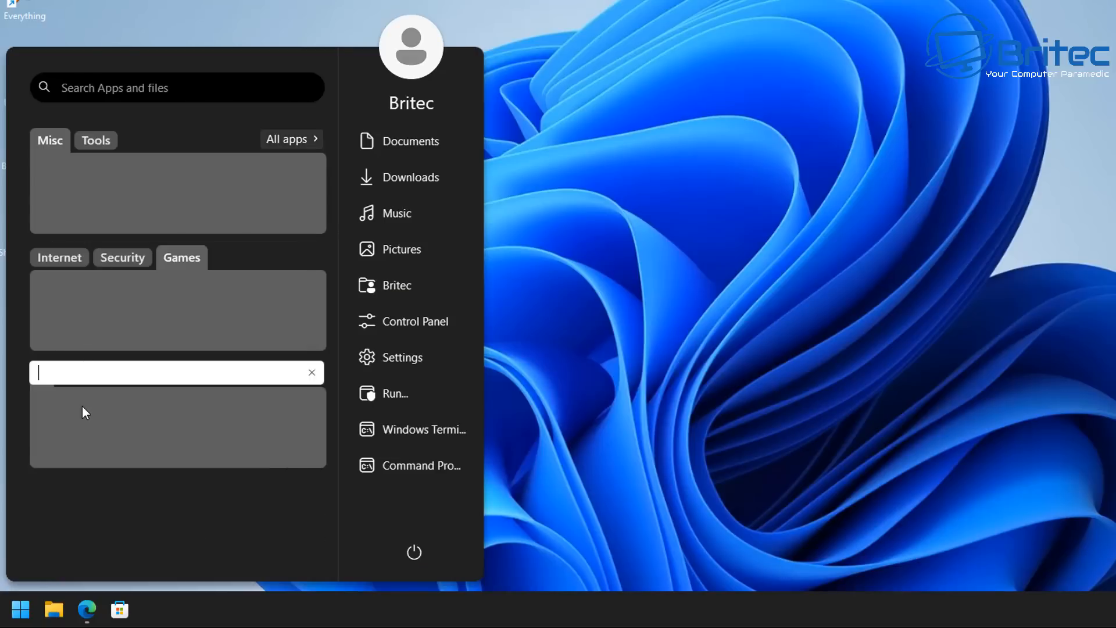
pyautogui.write('Benchmarks')
pyautogui.press('Return')
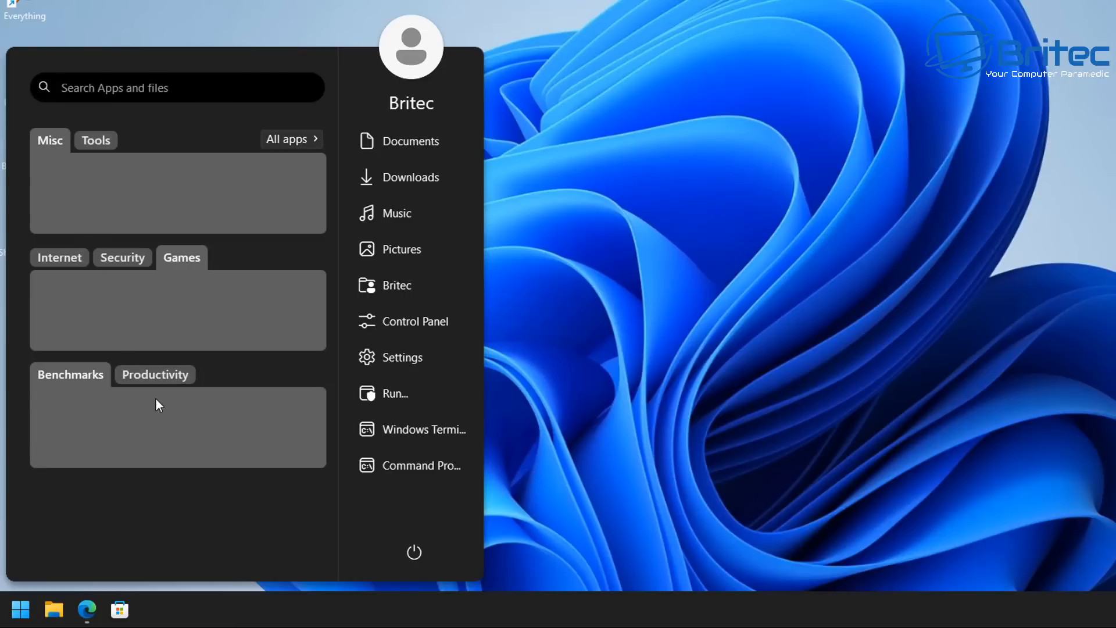
pyautogui.rightClick(111, 407)
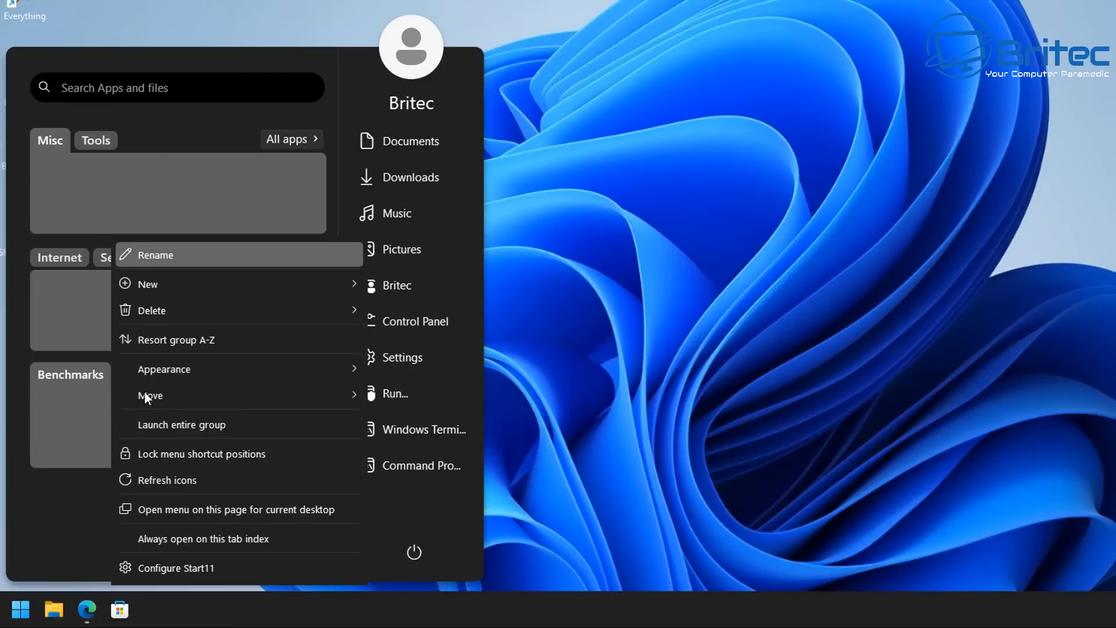
pyautogui.moveTo(182, 378)
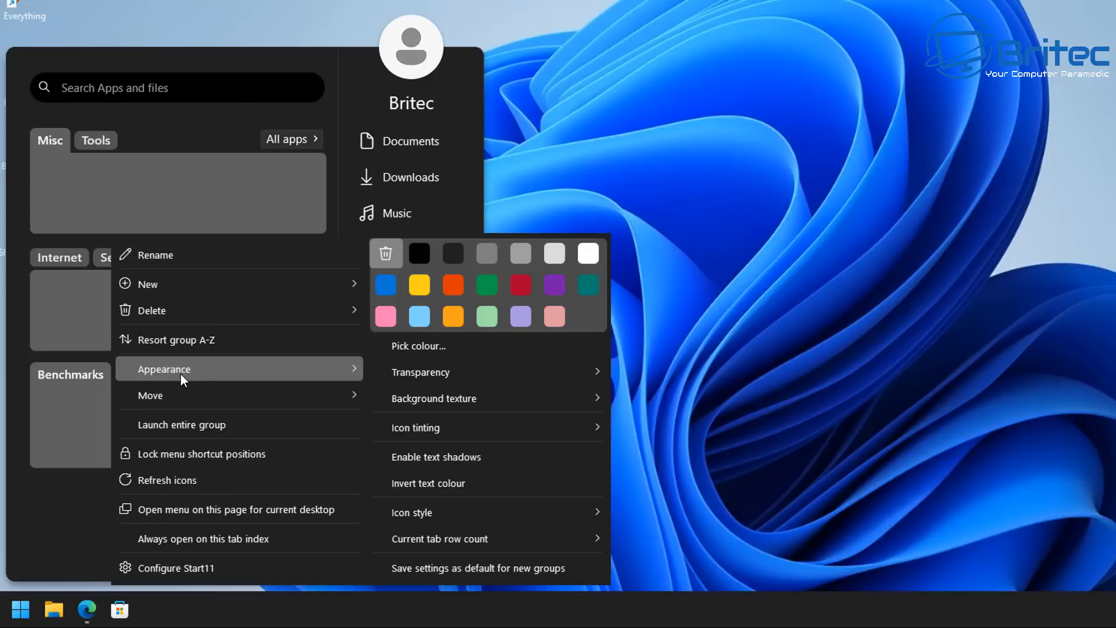
pyautogui.moveTo(329, 272)
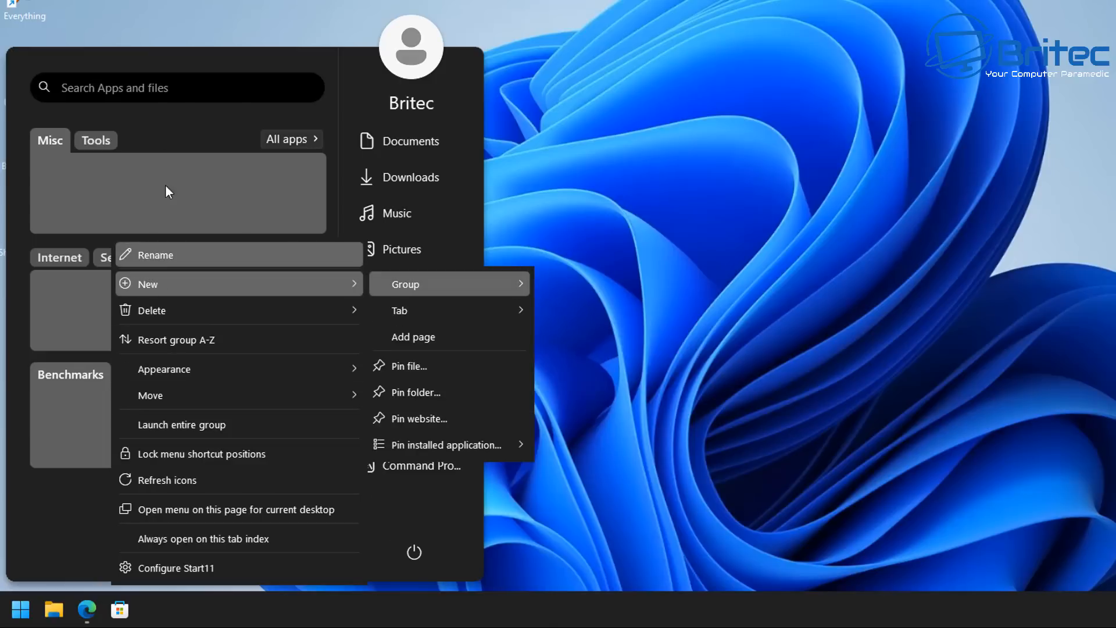
pyautogui.click(164, 128)
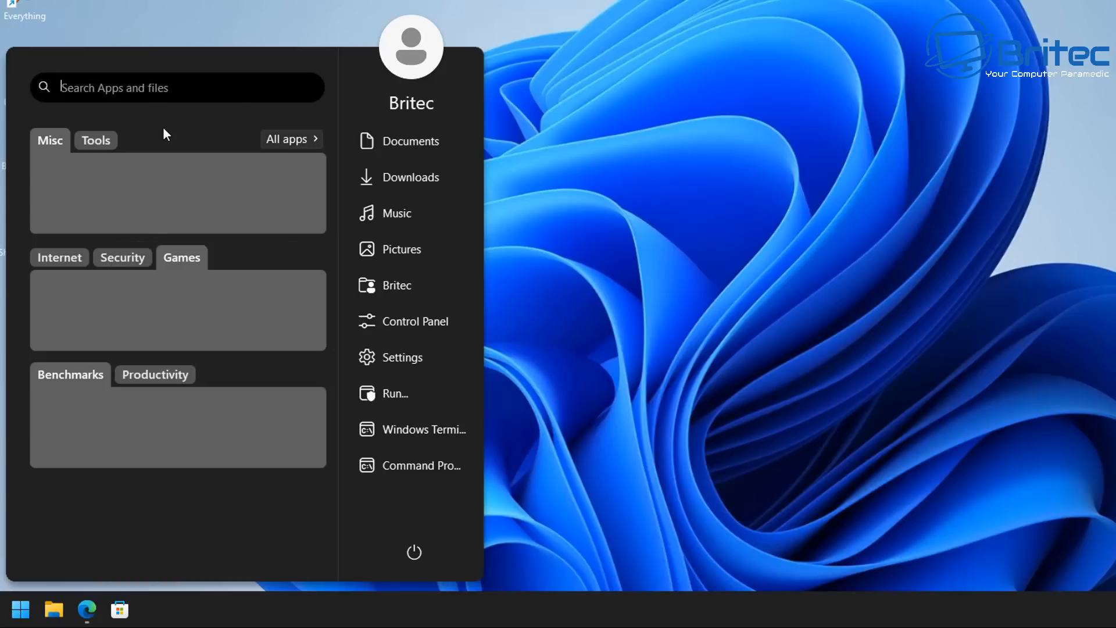
pyautogui.click(643, 241)
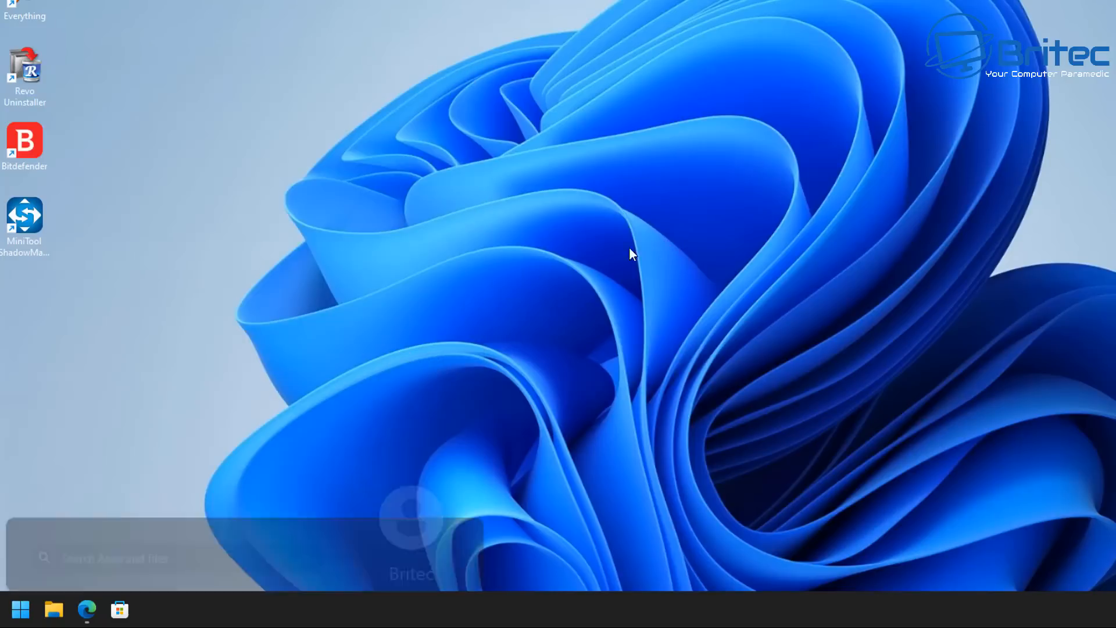
pyautogui.click(21, 608)
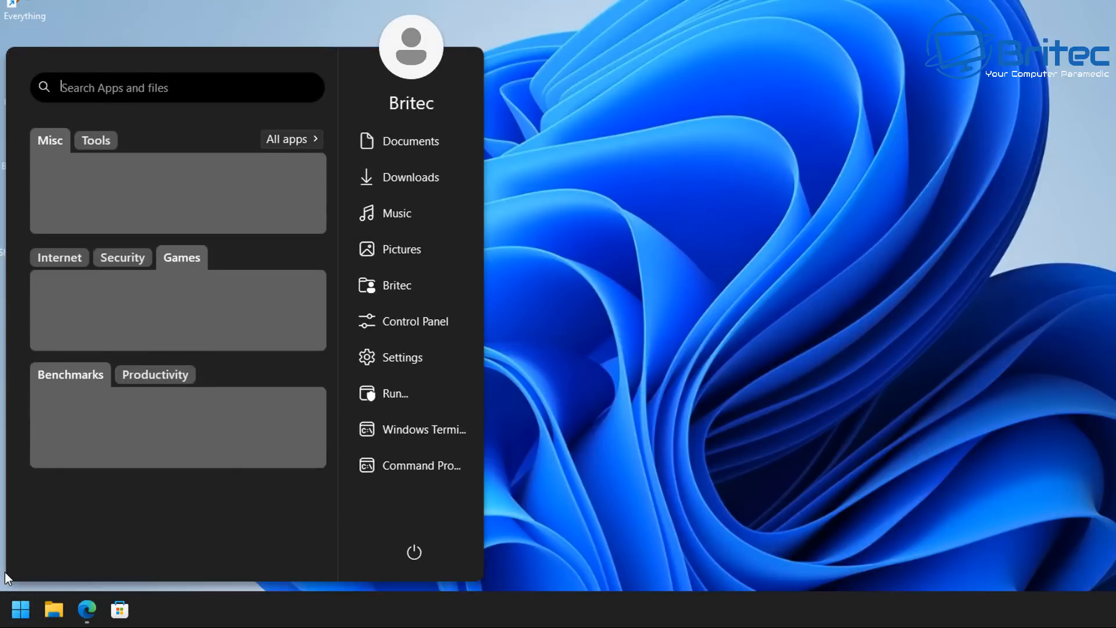
# - Pin the installed application Everything to the Misc tab
pyautogui.rightClick(57, 170)
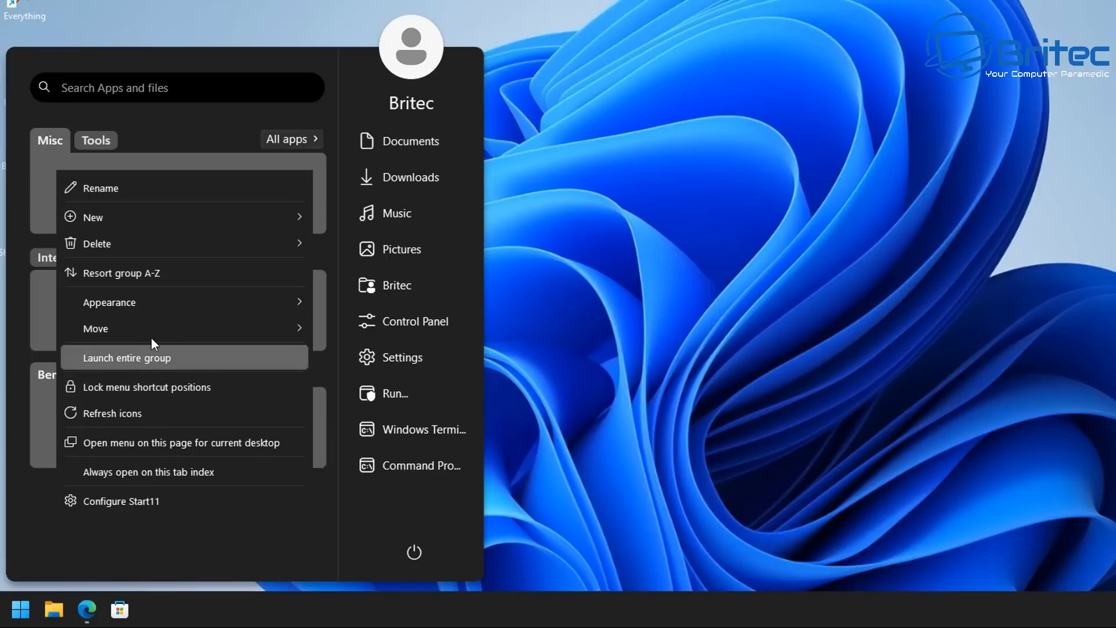
pyautogui.moveTo(148, 221)
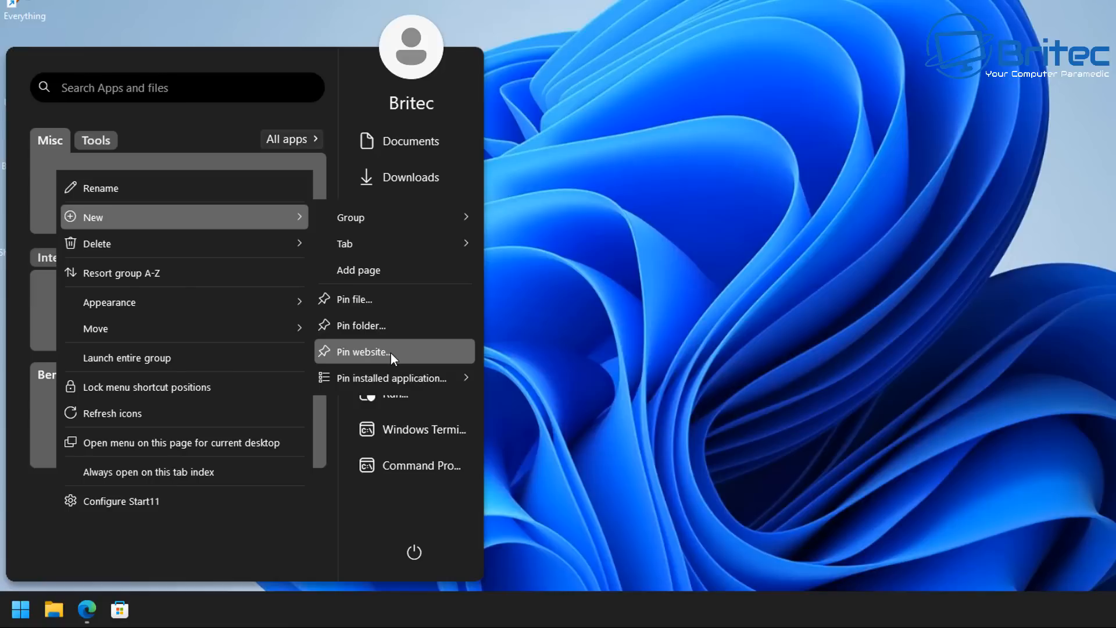
pyautogui.moveTo(386, 385)
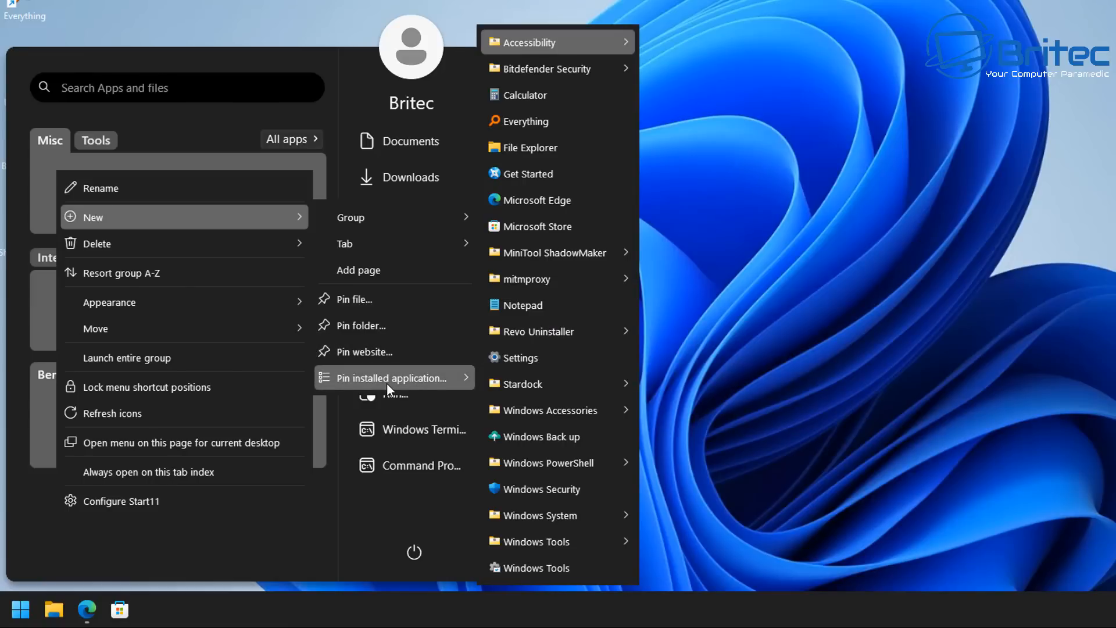
pyautogui.click(535, 127)
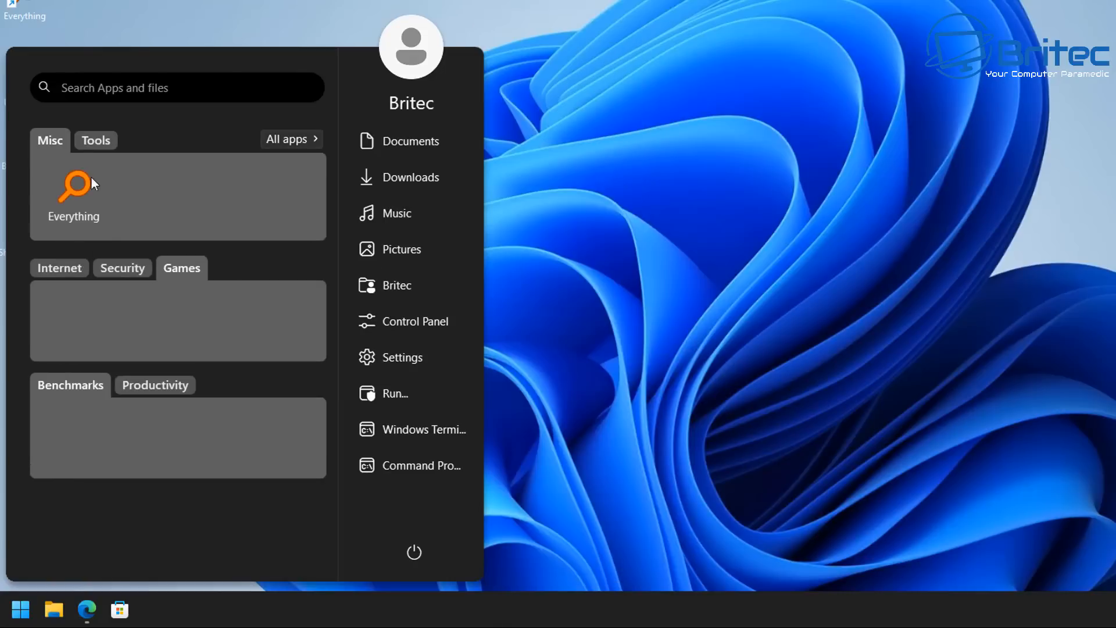
# - Switch to the Tools tab and pin the installed application Notepad to it
pyautogui.click(87, 145)
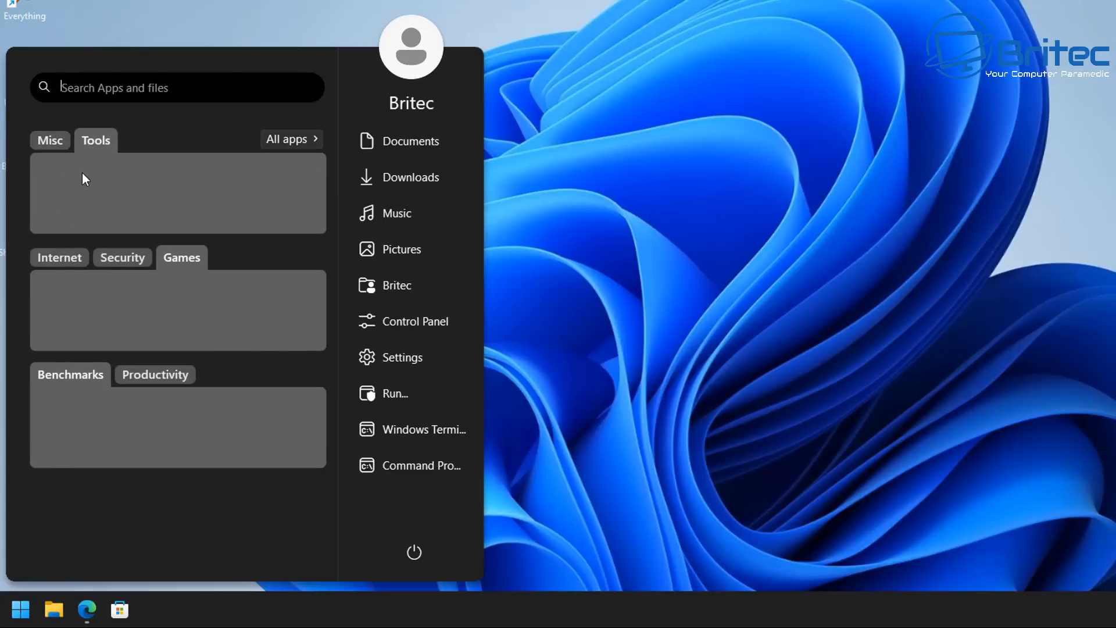
pyautogui.rightClick(82, 173)
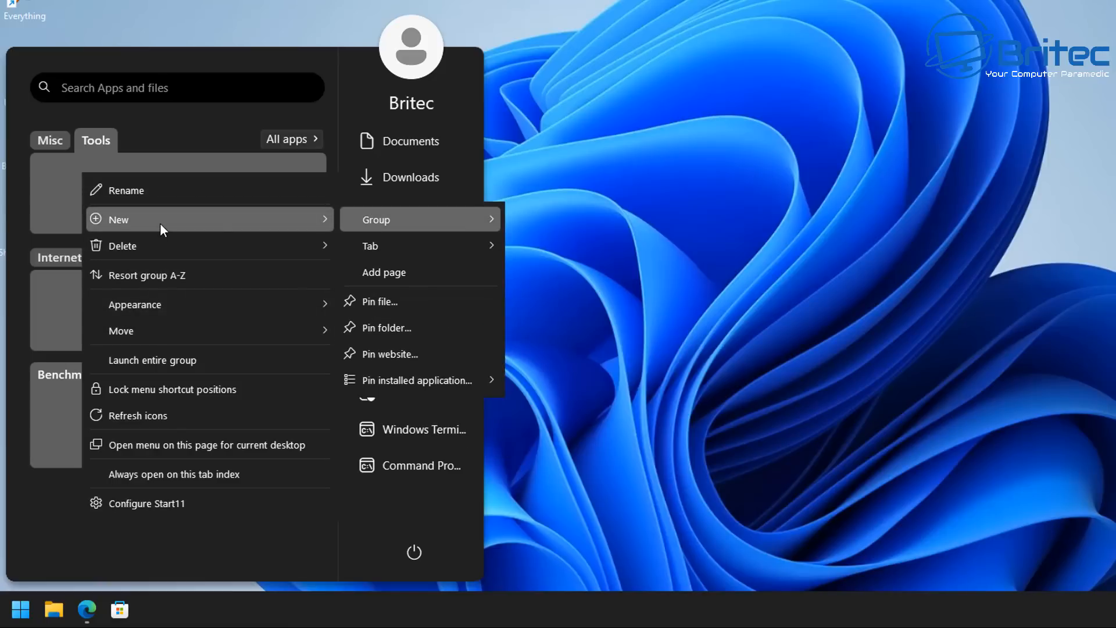
pyautogui.moveTo(435, 375)
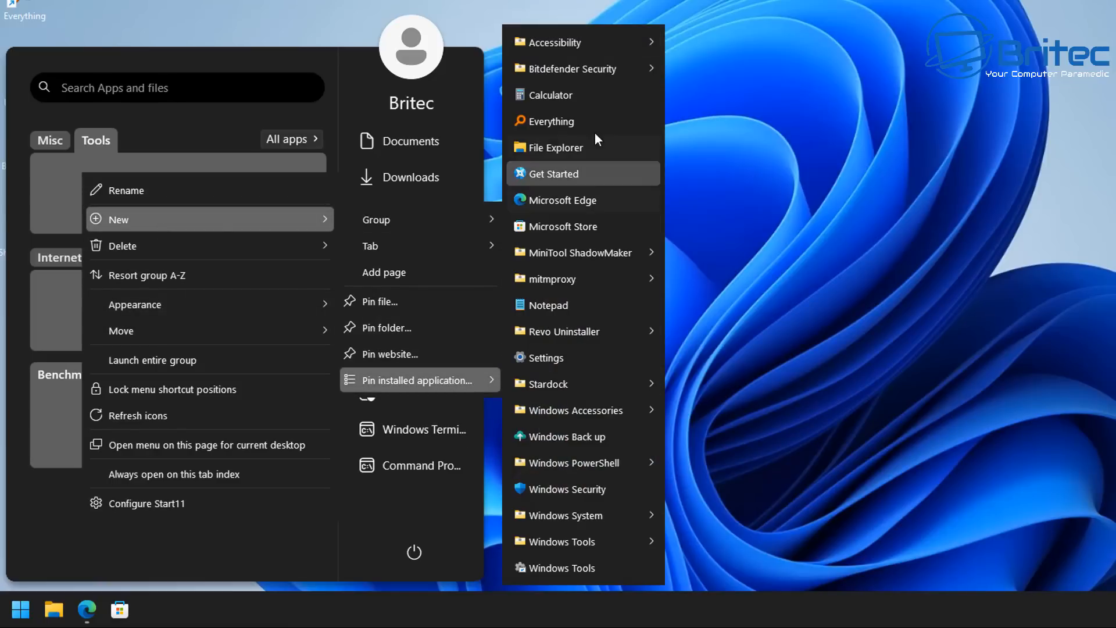
pyautogui.click(569, 305)
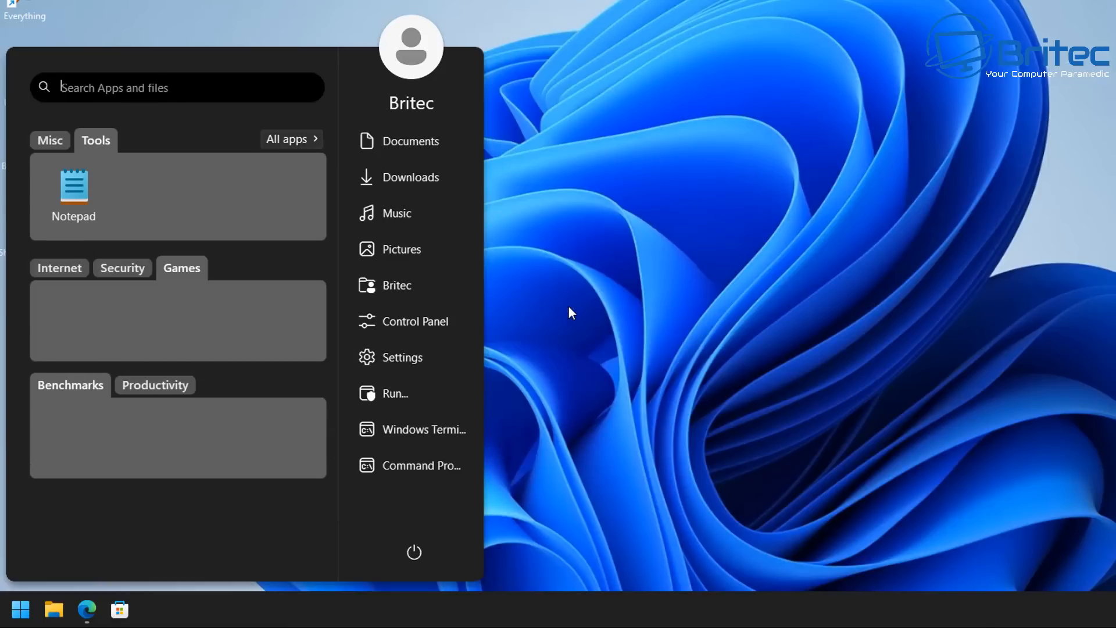
pyautogui.rightClick(123, 182)
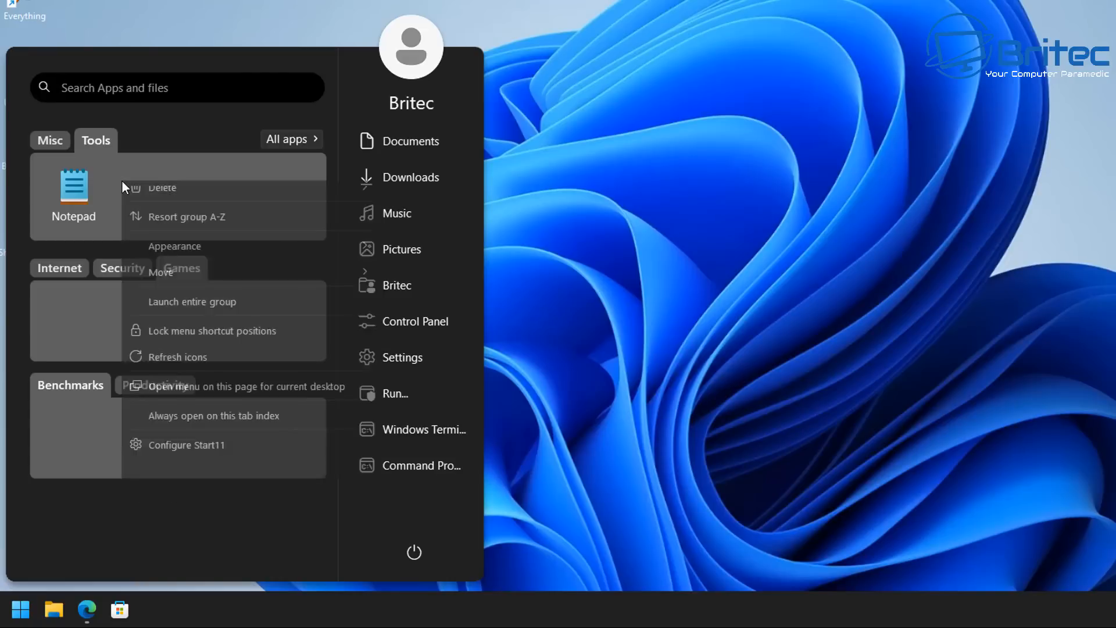
pyautogui.click(44, 322)
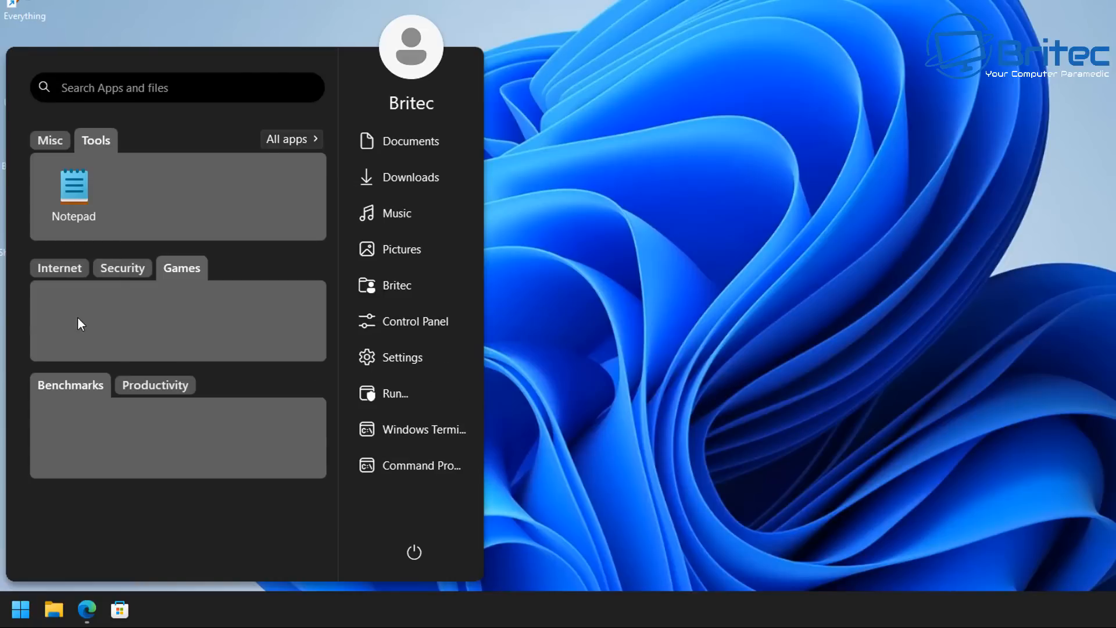
pyautogui.rightClick(78, 317)
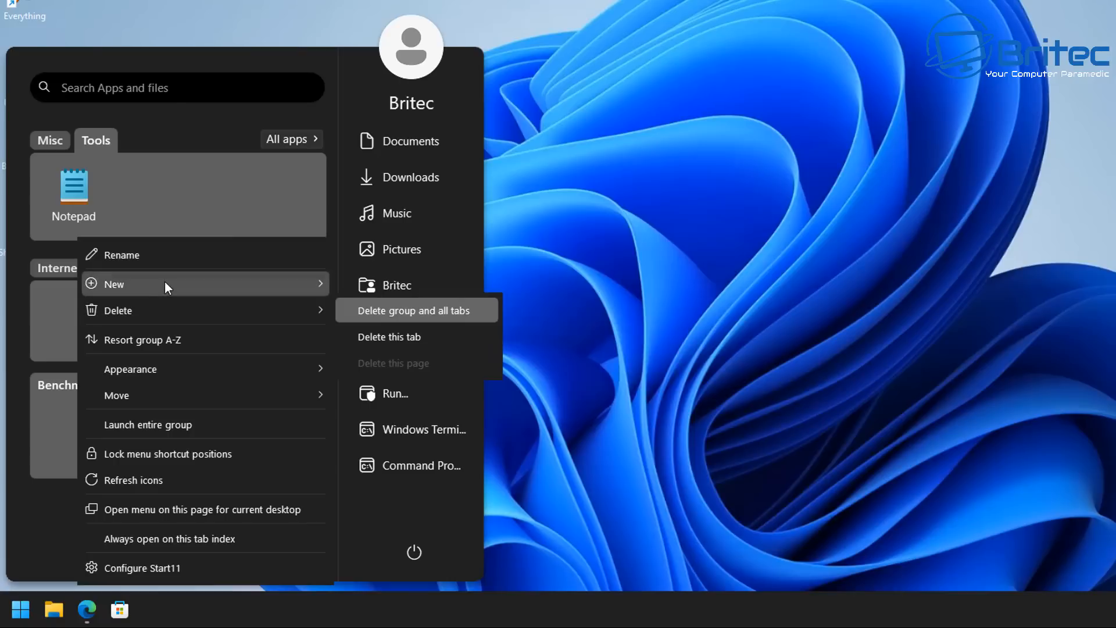
pyautogui.moveTo(169, 283)
pyautogui.moveTo(389, 445)
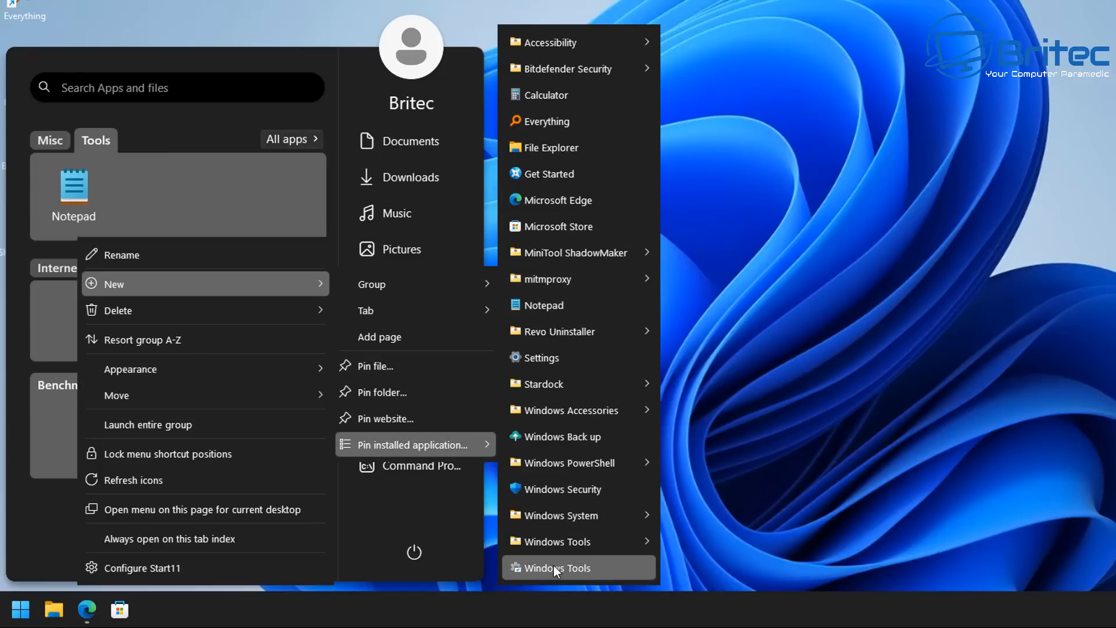
pyautogui.click(63, 293)
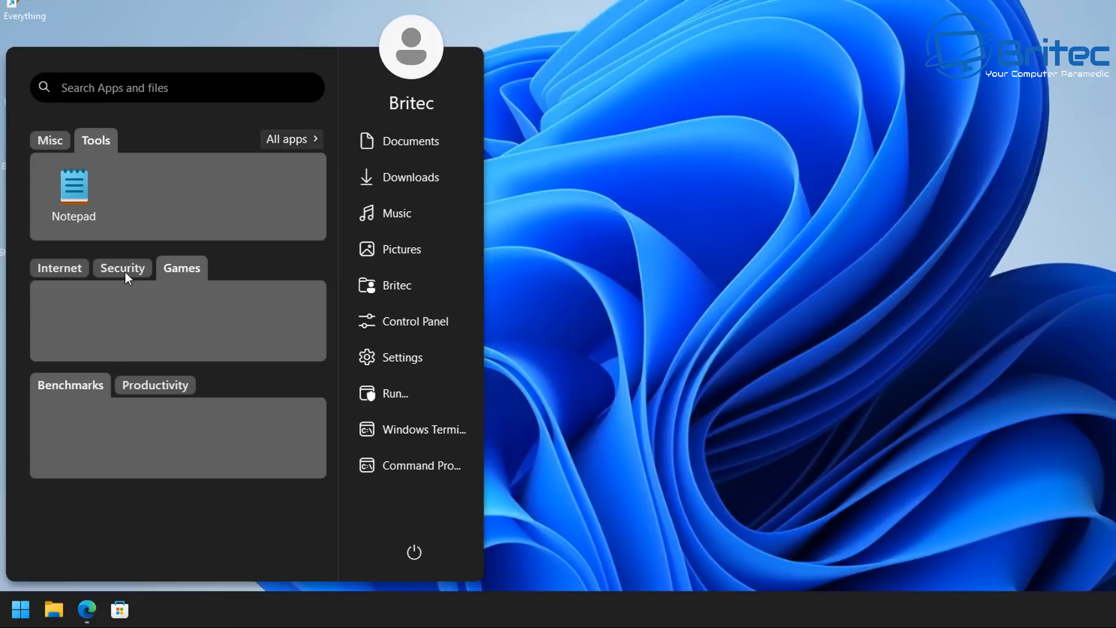
# - Move the Settings shortcut from the Internet tab to the Tools tab, placing it before Notepad
pyautogui.click(60, 271)
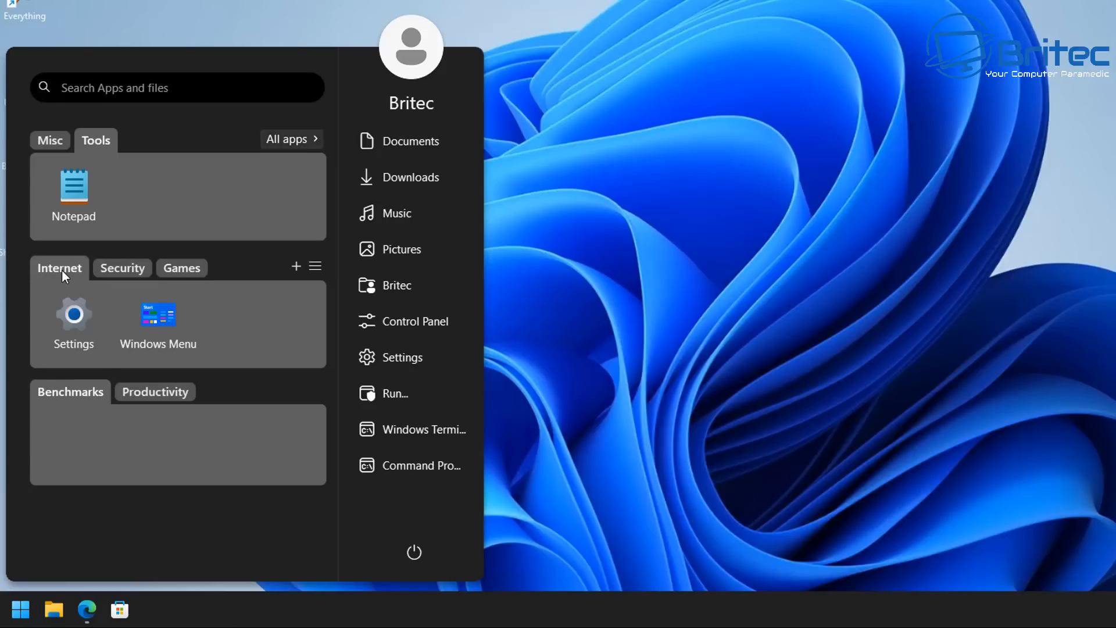
pyautogui.moveTo(79, 316); pyautogui.dragTo(96, 193)
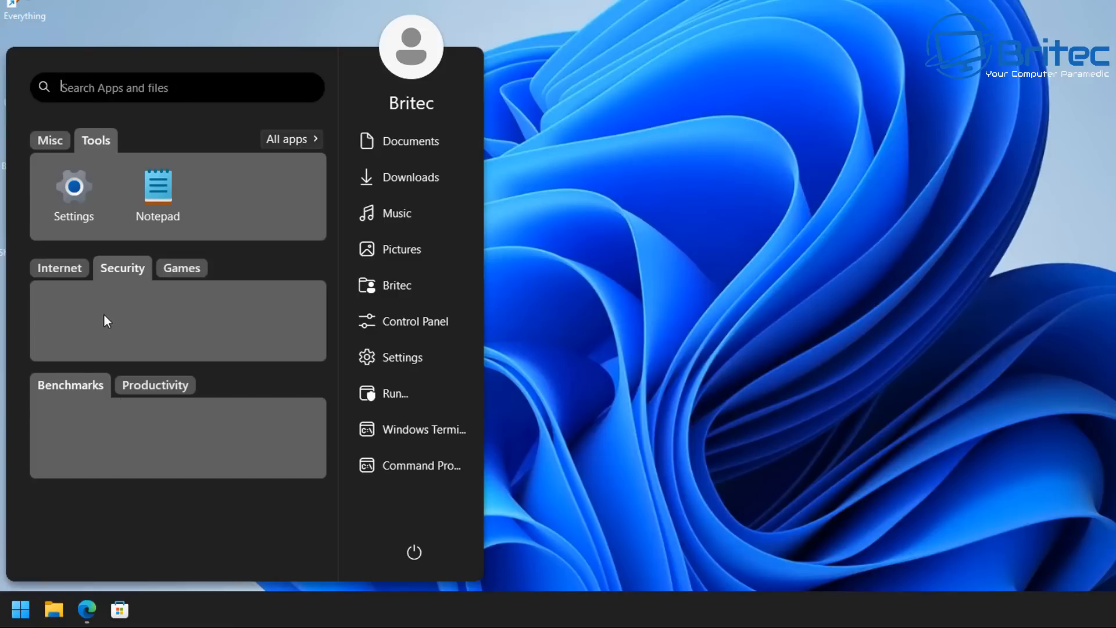
# - Pin the installed application Windows Security to the Security tab
pyautogui.rightClick(88, 304)
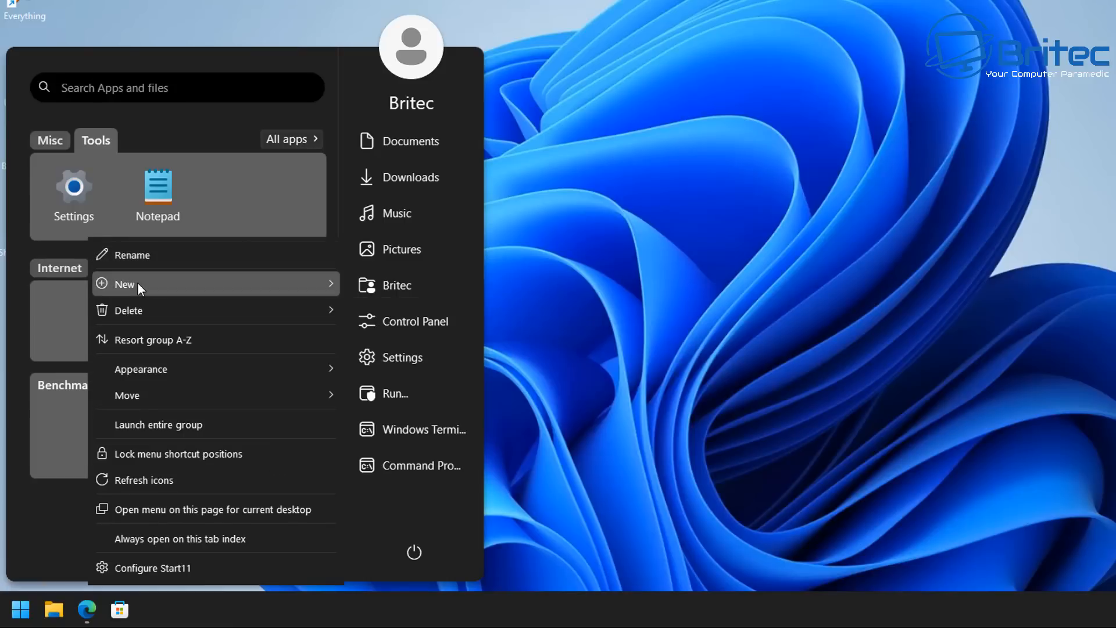
pyautogui.moveTo(242, 283)
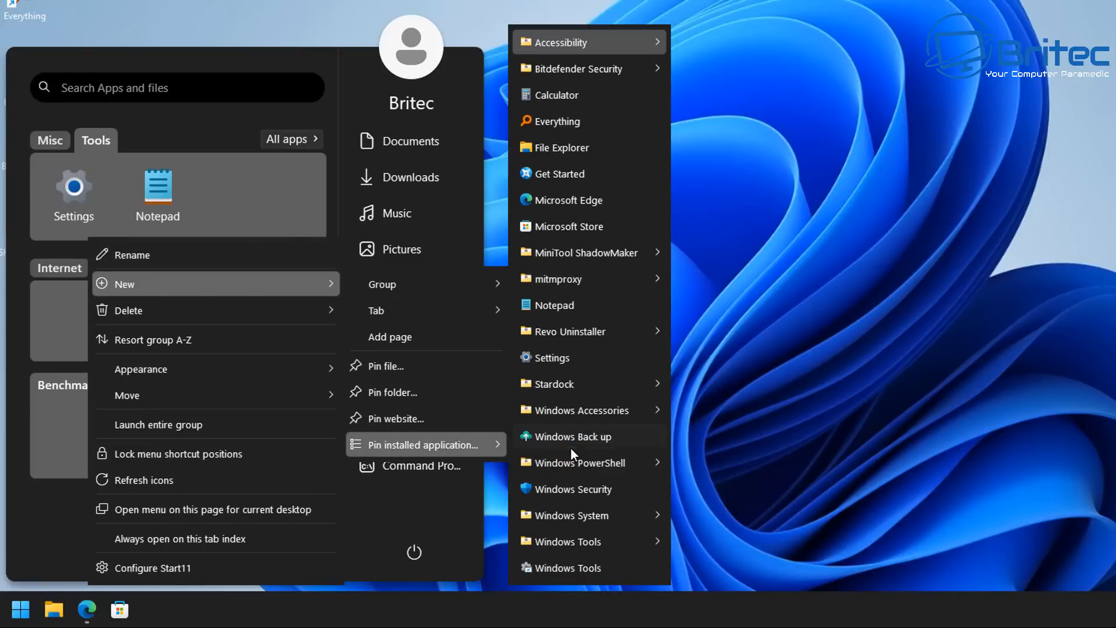
pyautogui.click(585, 487)
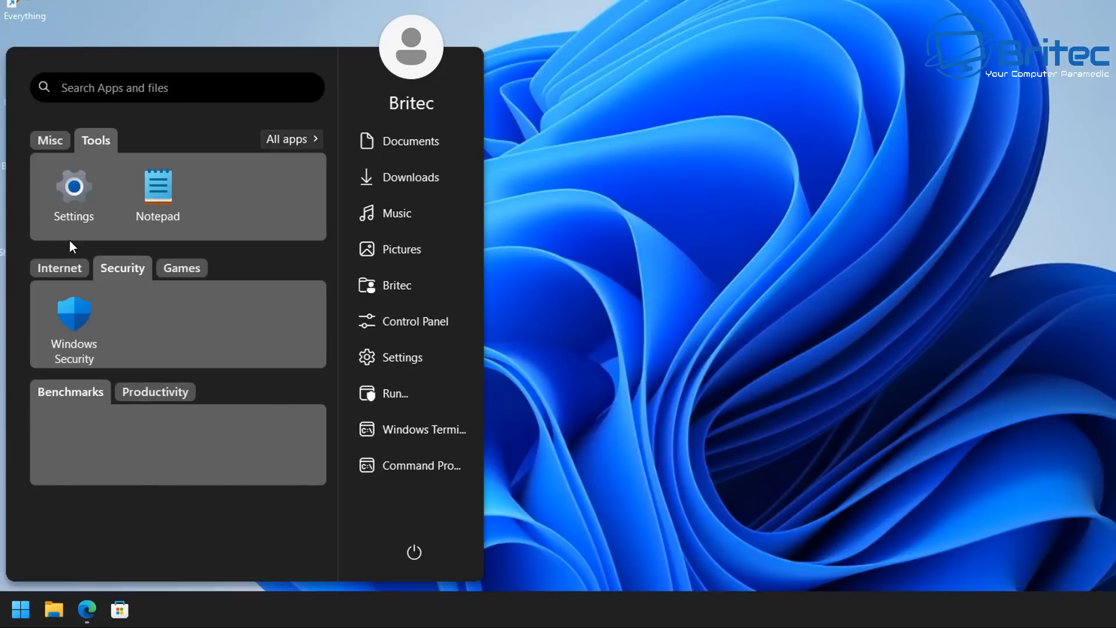
# - Check the Misc tab, return to the Tools tab and set the Tools group's colour to yellow
pyautogui.click(47, 146)
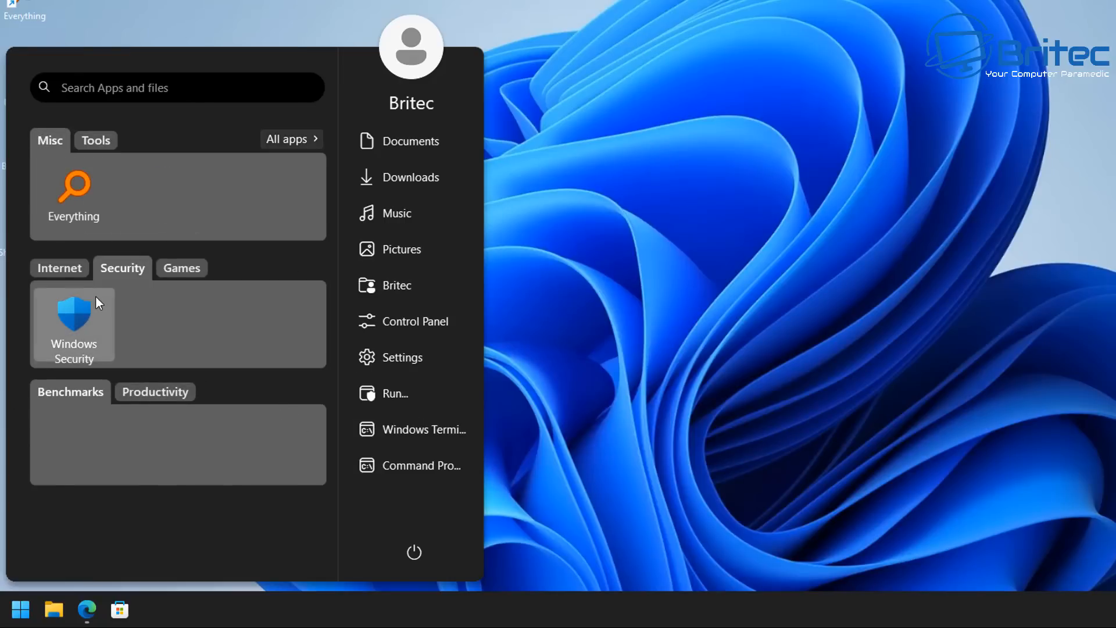
pyautogui.click(95, 144)
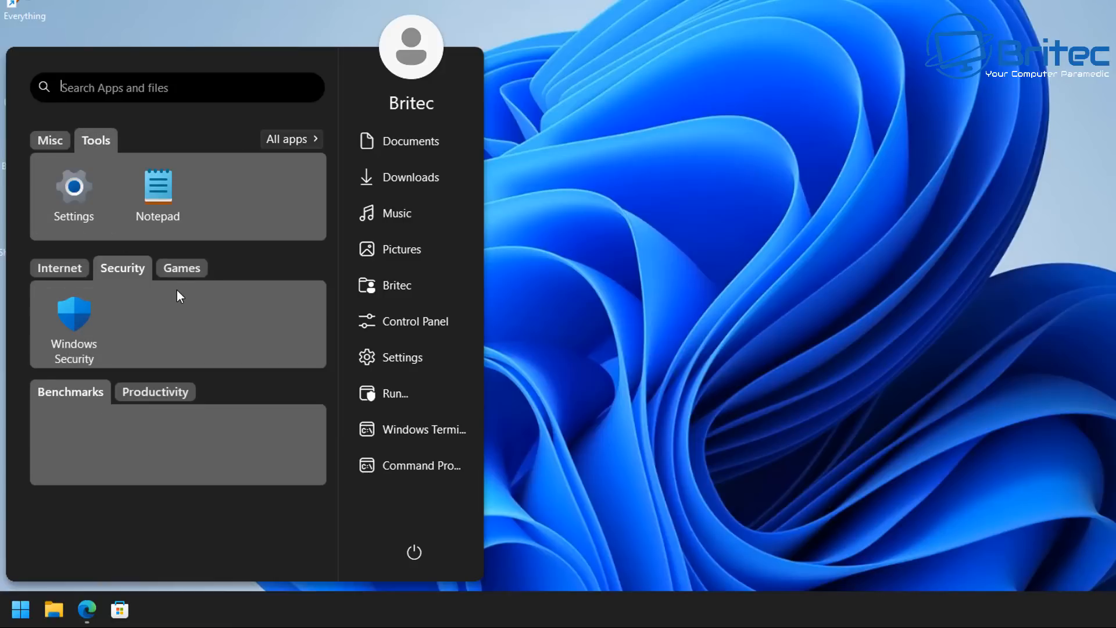
pyautogui.rightClick(234, 172)
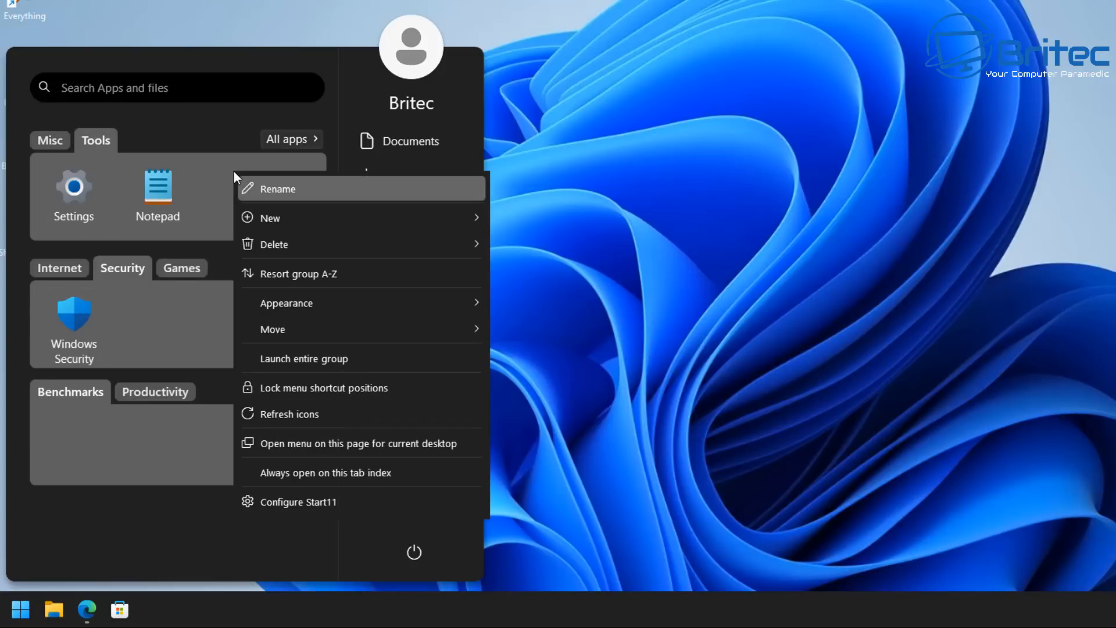
pyautogui.moveTo(297, 300)
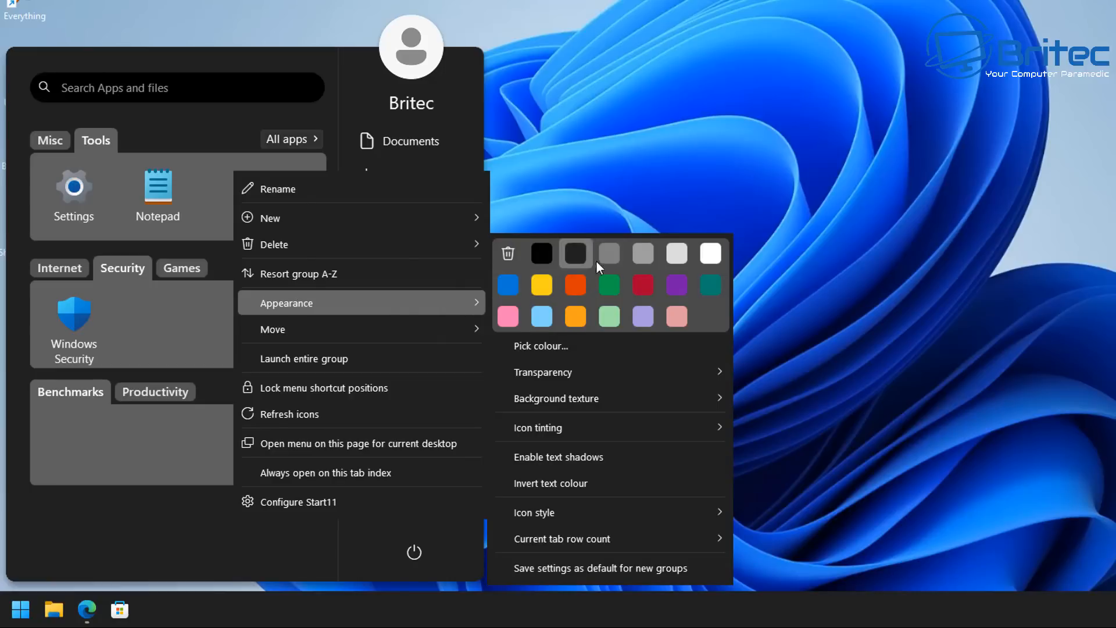
pyautogui.click(541, 287)
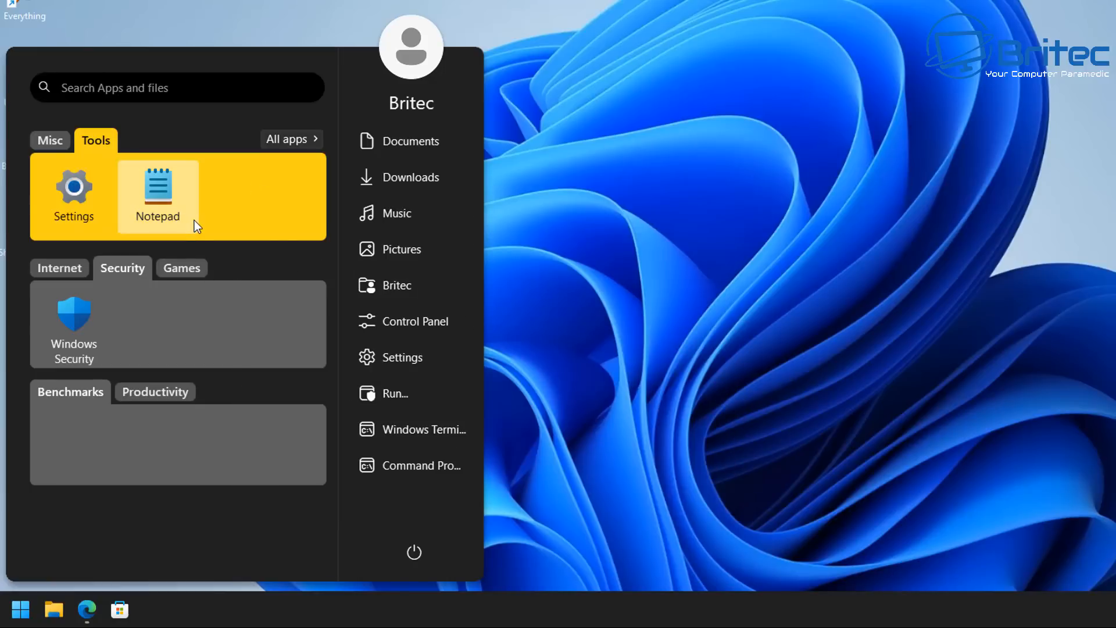
# - Try light blue and lavender as the background colour of the Tools group
pyautogui.rightClick(246, 195)
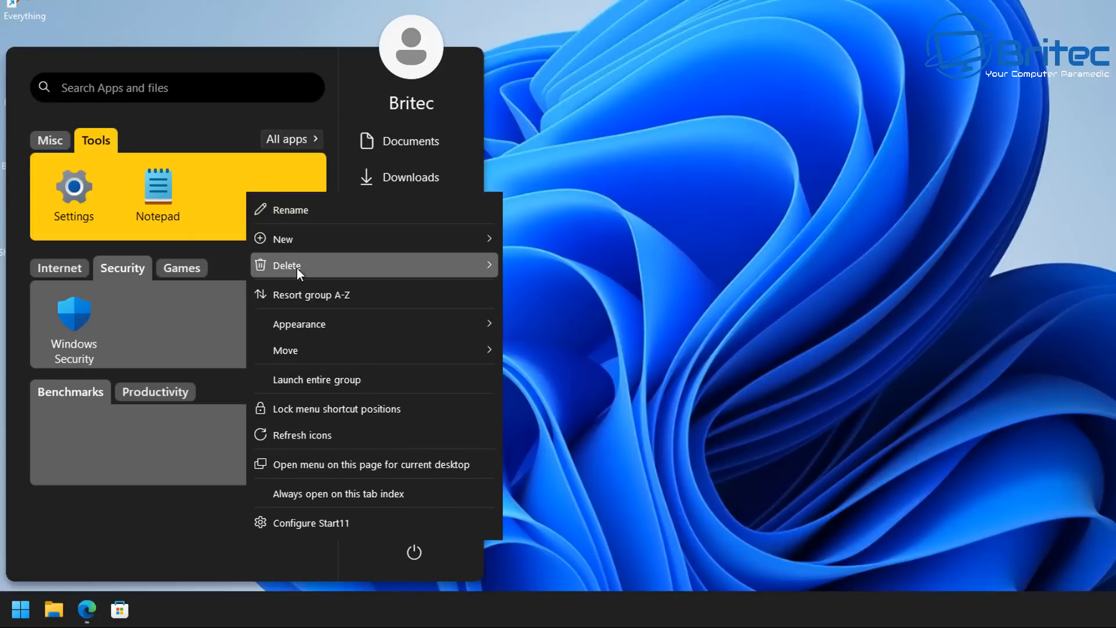
pyautogui.moveTo(315, 319)
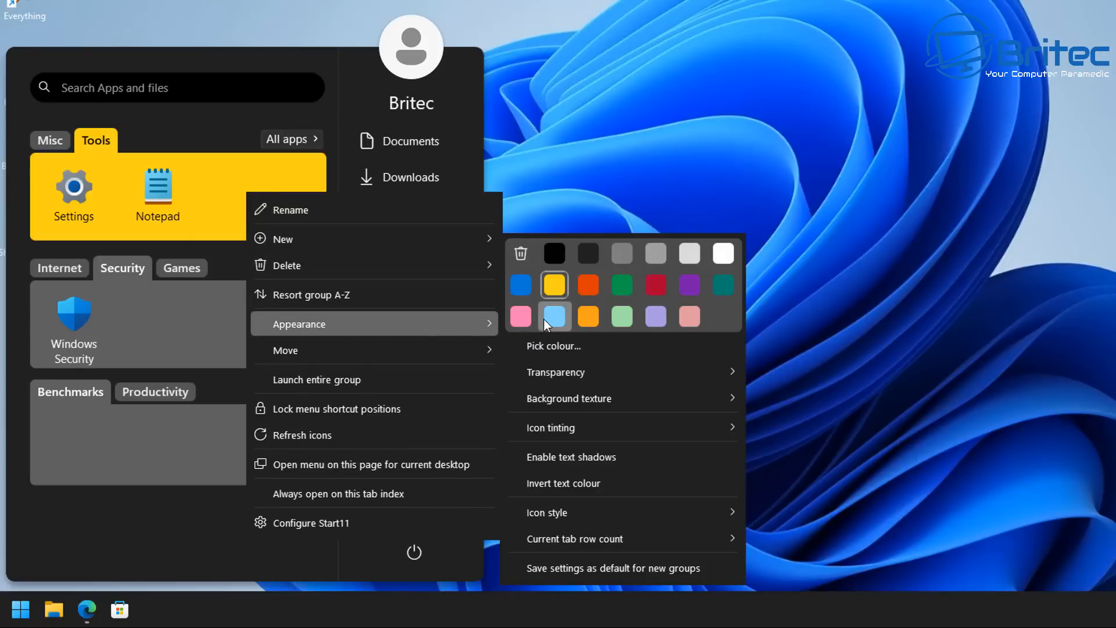
pyautogui.click(560, 316)
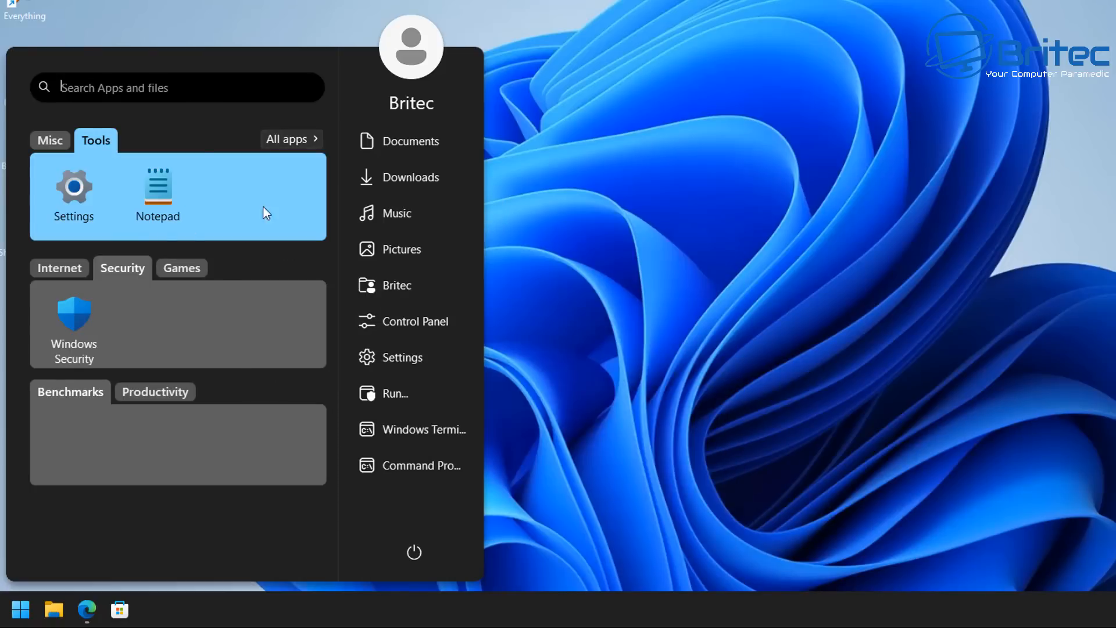
pyautogui.rightClick(239, 188)
pyautogui.moveTo(295, 323)
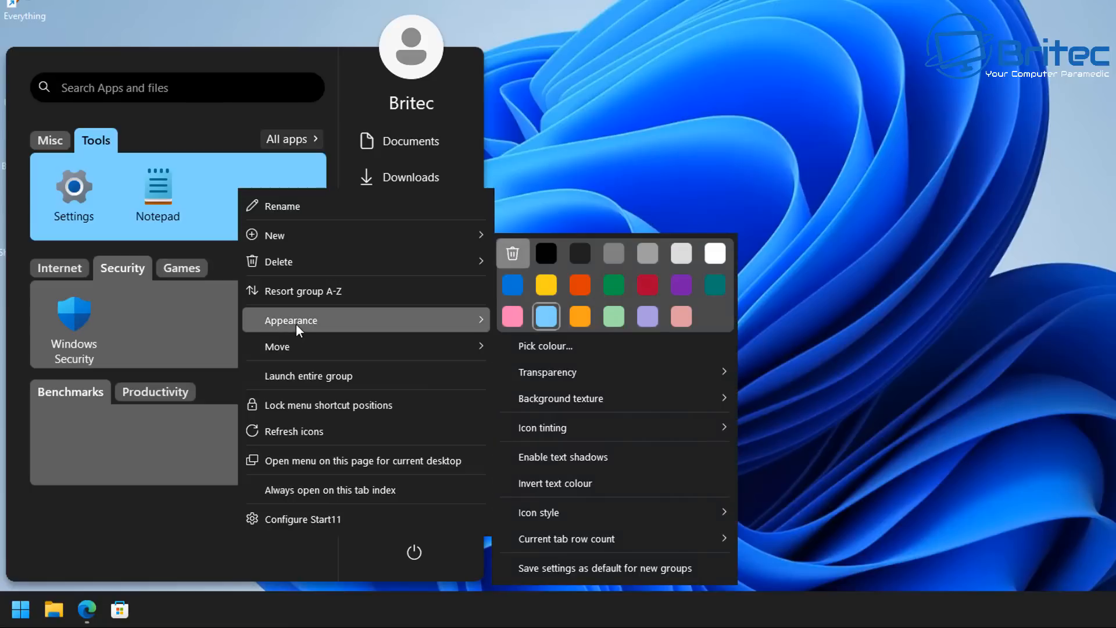
pyautogui.click(645, 320)
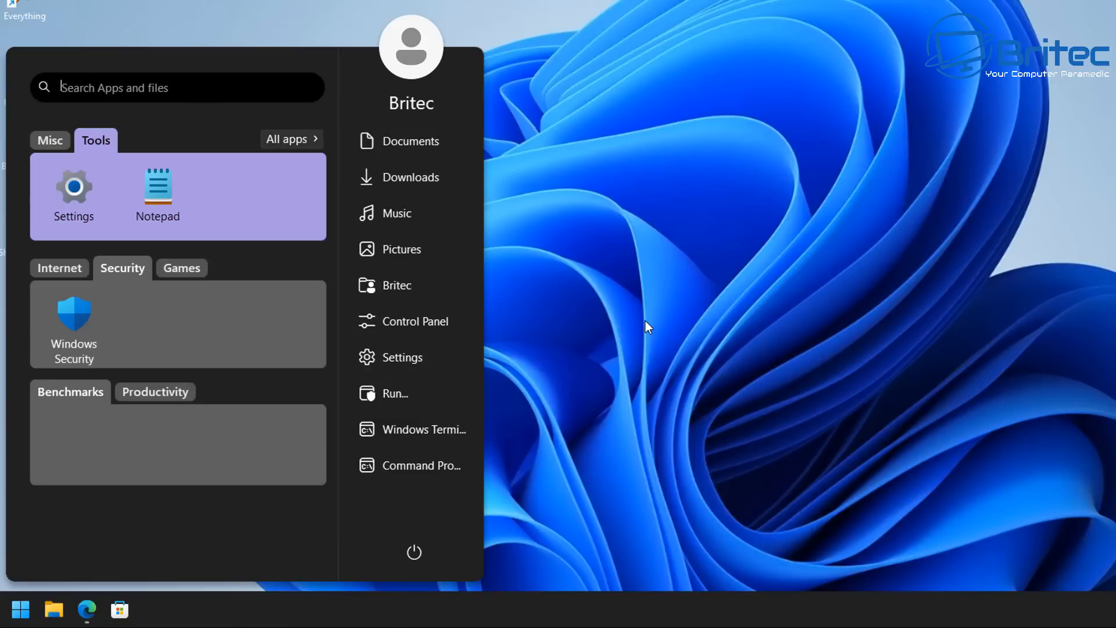
# - Set the transparency of the lavender Tools group to 33%
pyautogui.rightClick(254, 194)
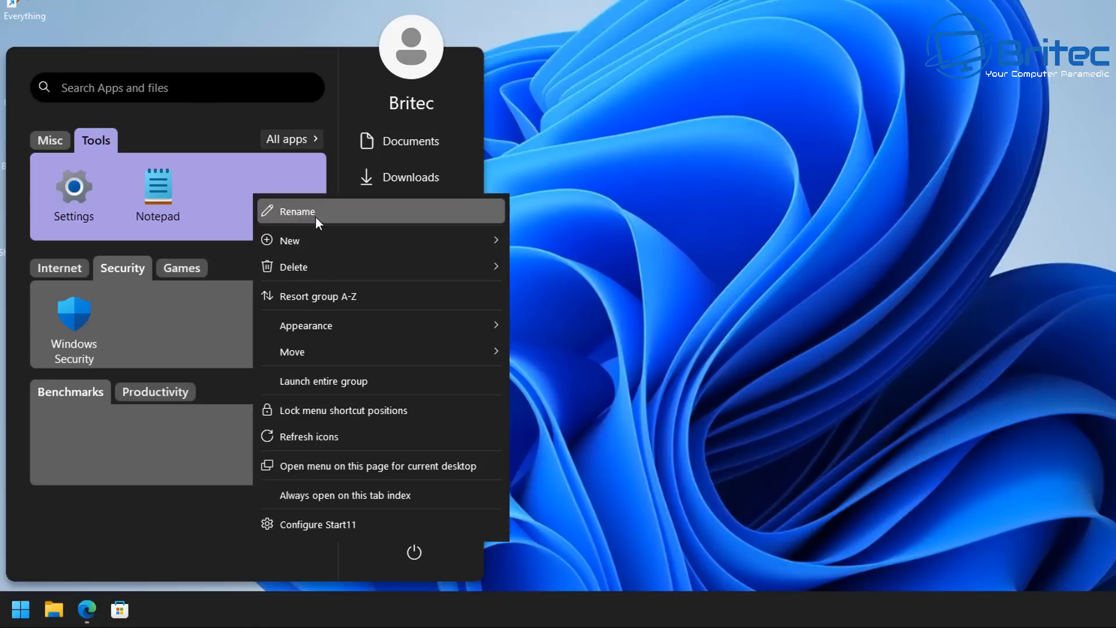
pyautogui.moveTo(313, 252)
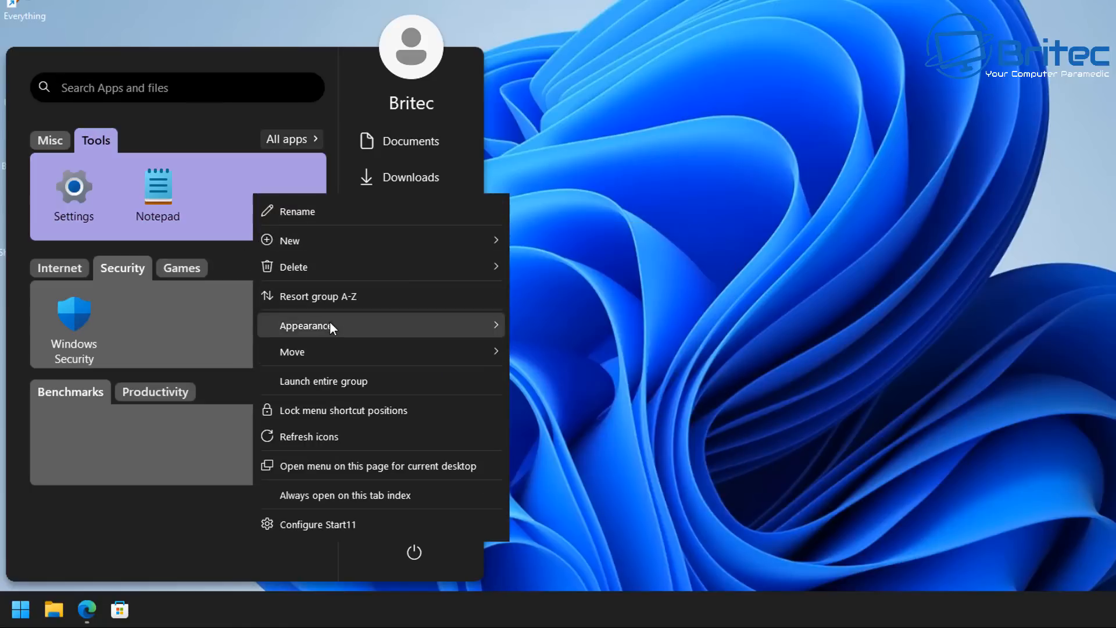
pyautogui.moveTo(330, 325)
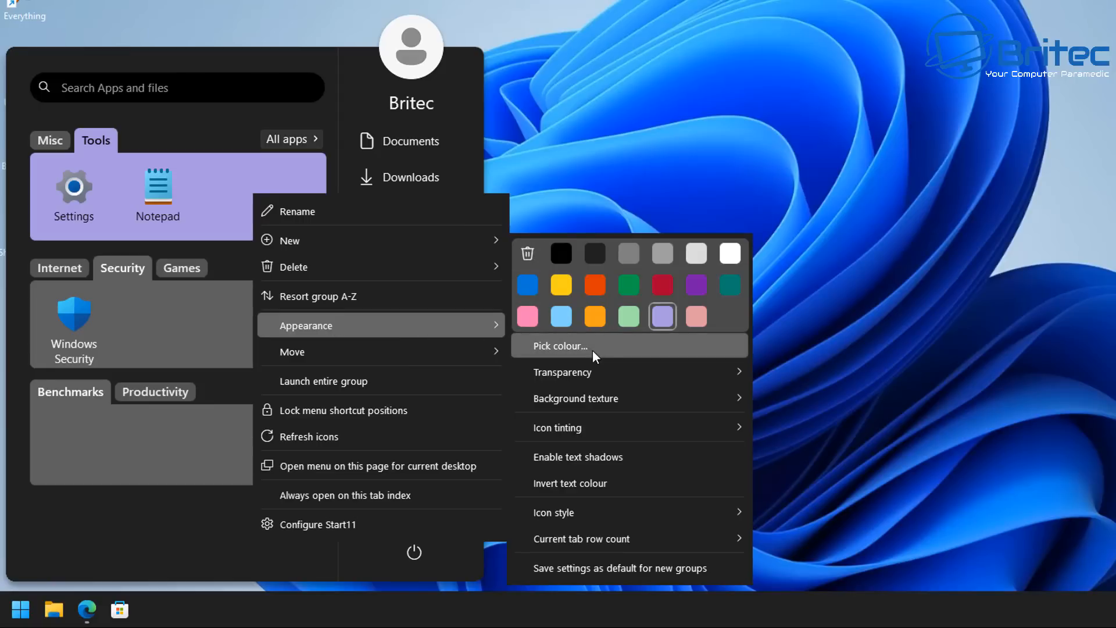
pyautogui.moveTo(587, 379)
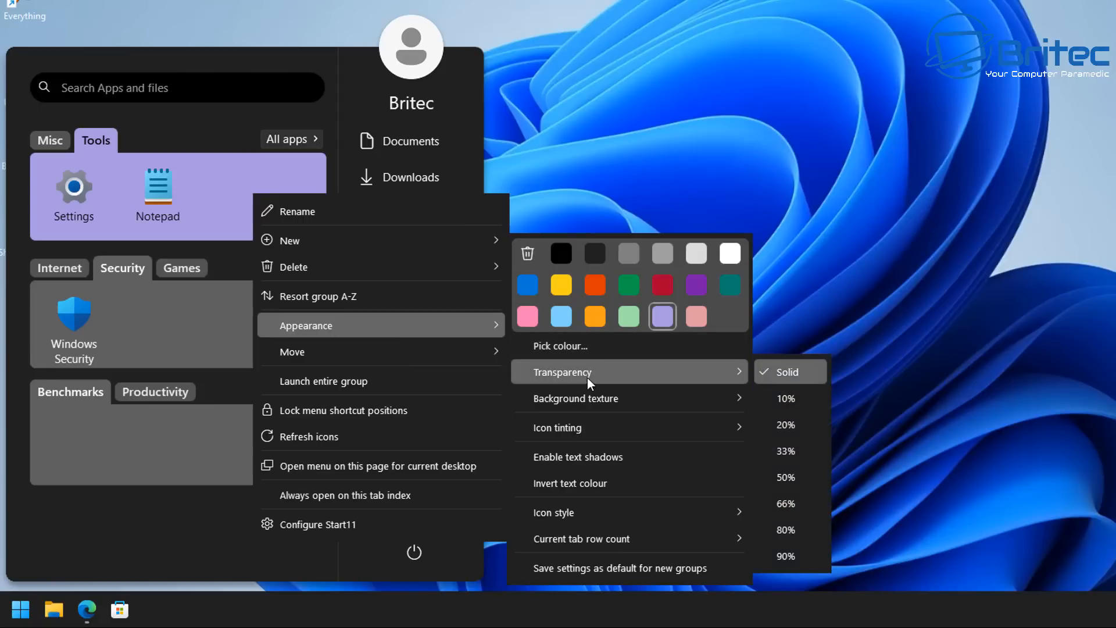
pyautogui.click(790, 452)
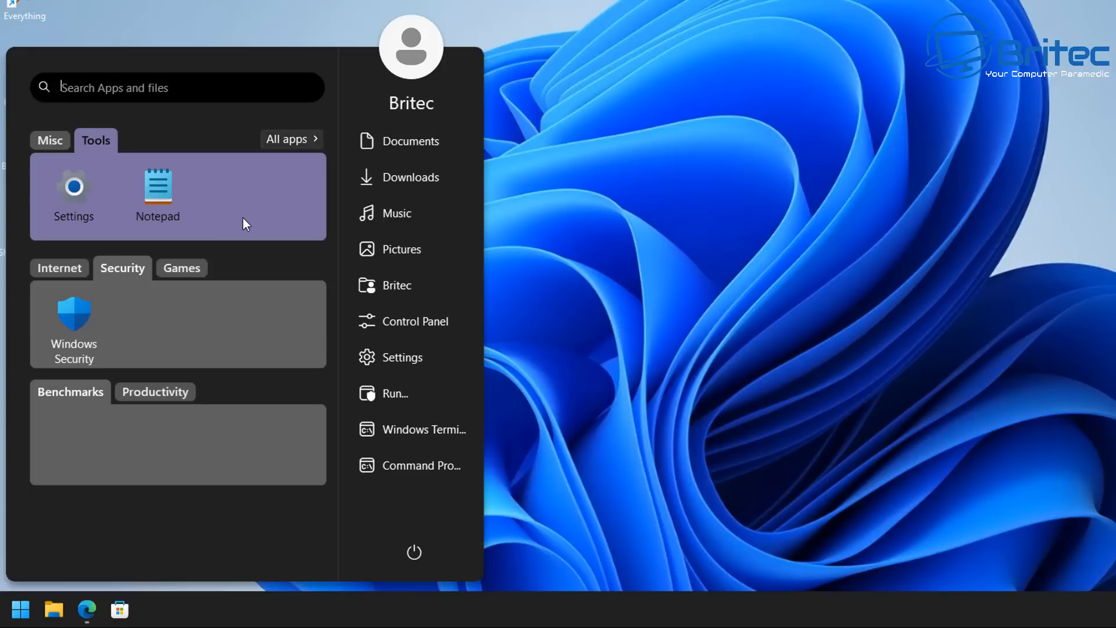
# - Set the Tools group's colour to medium grey
pyautogui.rightClick(232, 178)
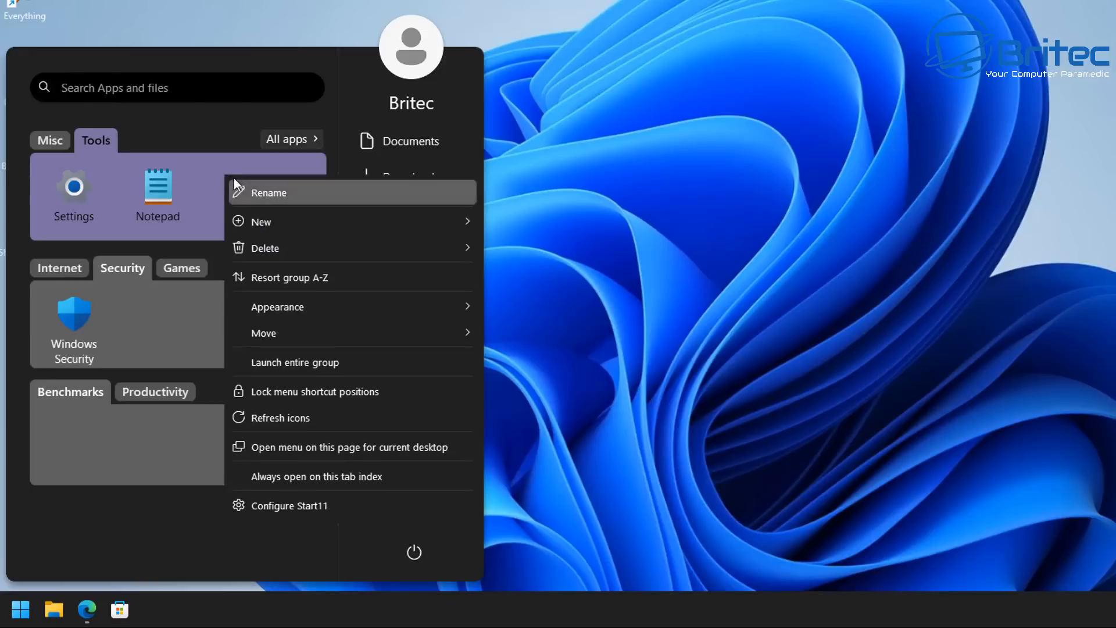
pyautogui.moveTo(315, 301)
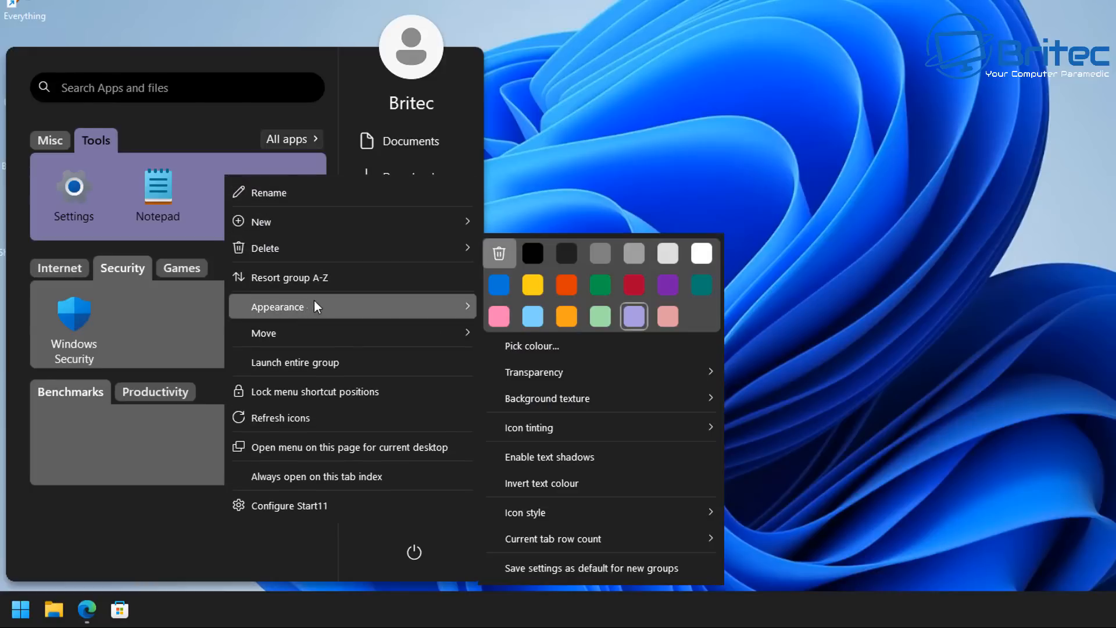
pyautogui.click(604, 252)
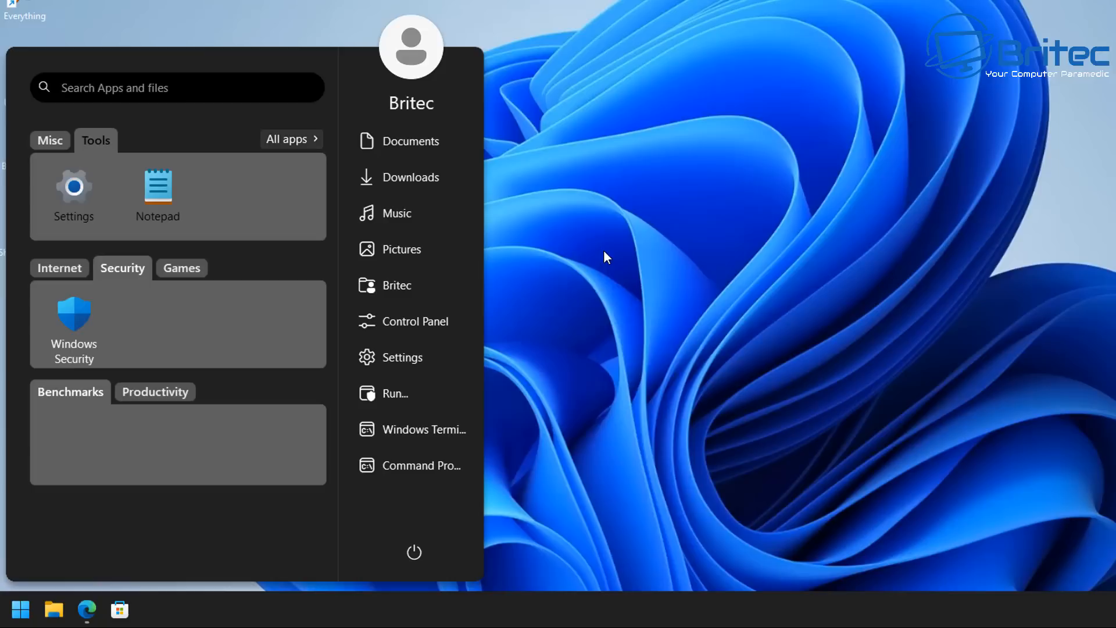
# - Set the Tools group's transparency to 50%
pyautogui.rightClick(218, 189)
pyautogui.moveTo(283, 323)
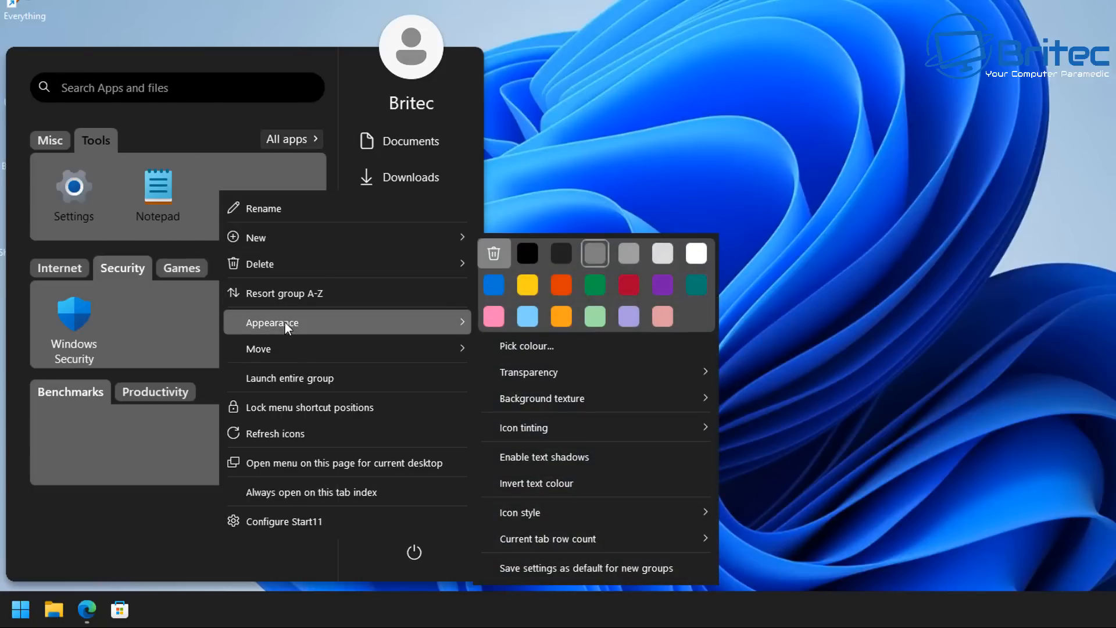
pyautogui.moveTo(562, 367)
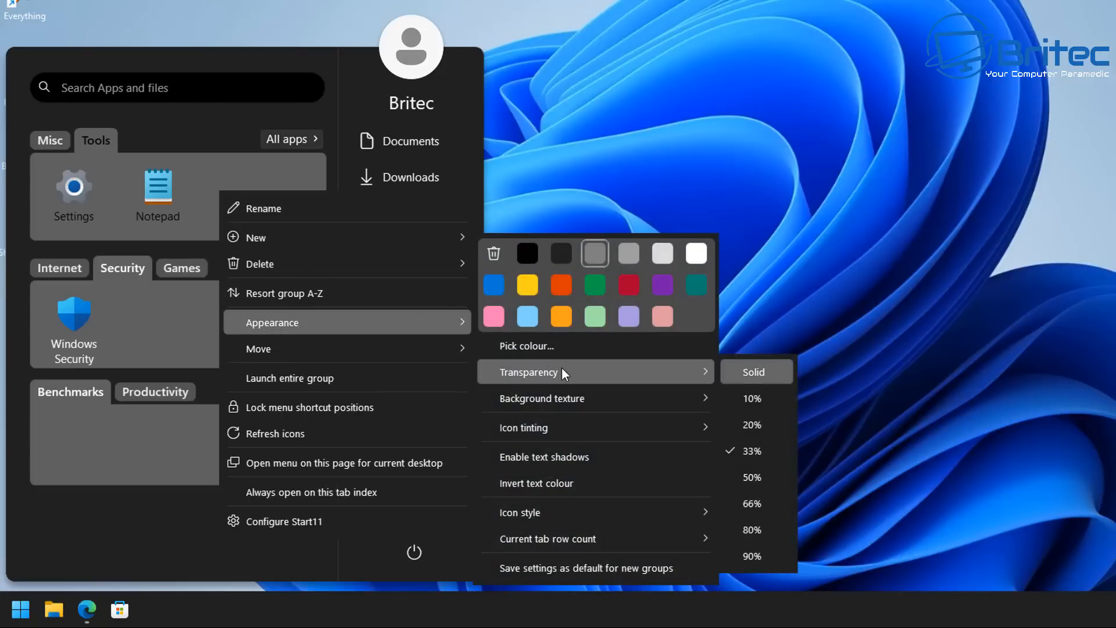
pyautogui.click(754, 486)
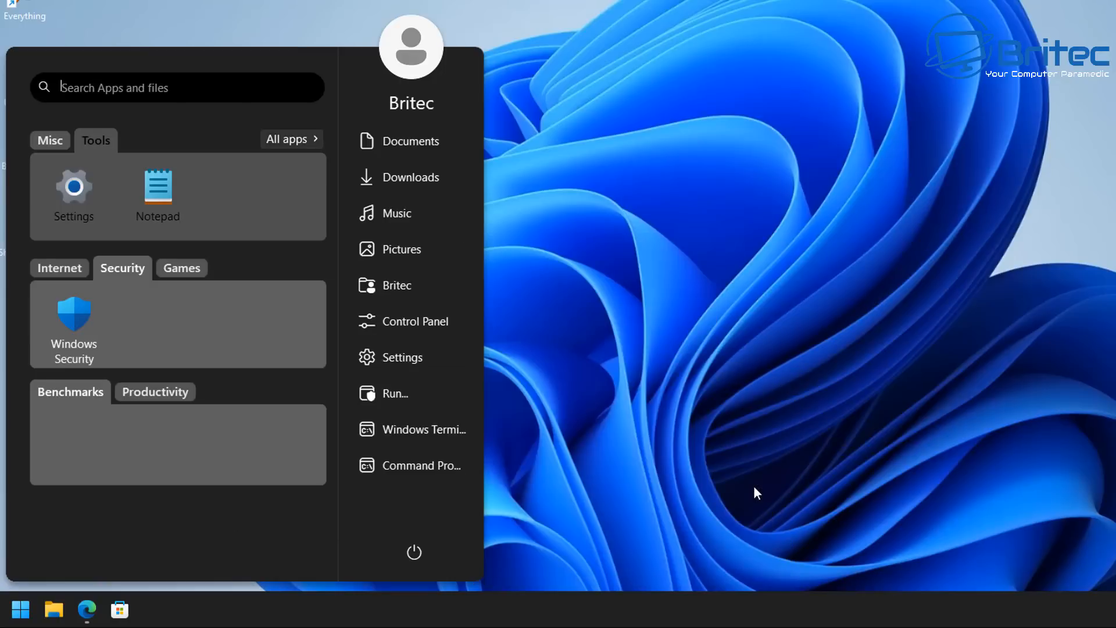
# - Browse the preset background textures and apply the one with fine curved lines to the Tools group
pyautogui.rightClick(216, 195)
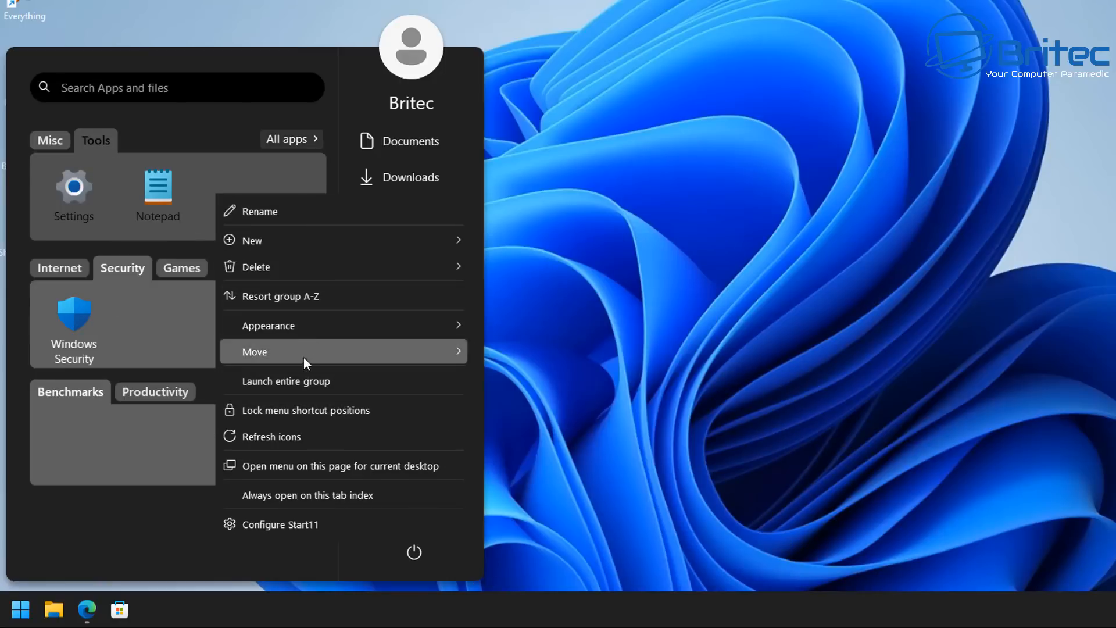
pyautogui.moveTo(312, 325)
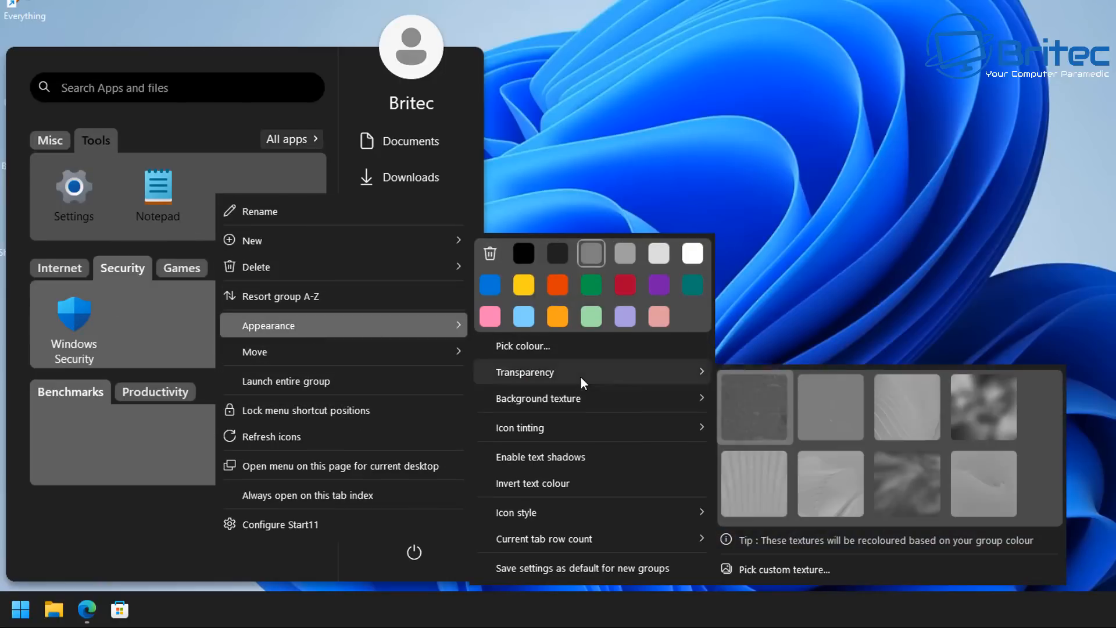
pyautogui.moveTo(581, 395)
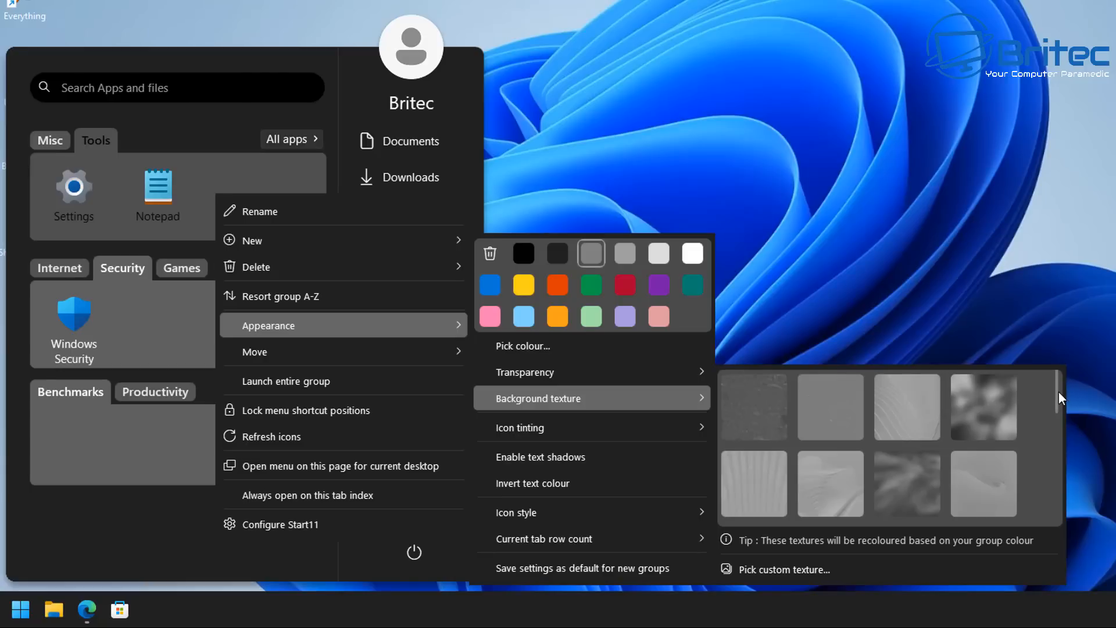
pyautogui.scroll(-3, 1051, 411)
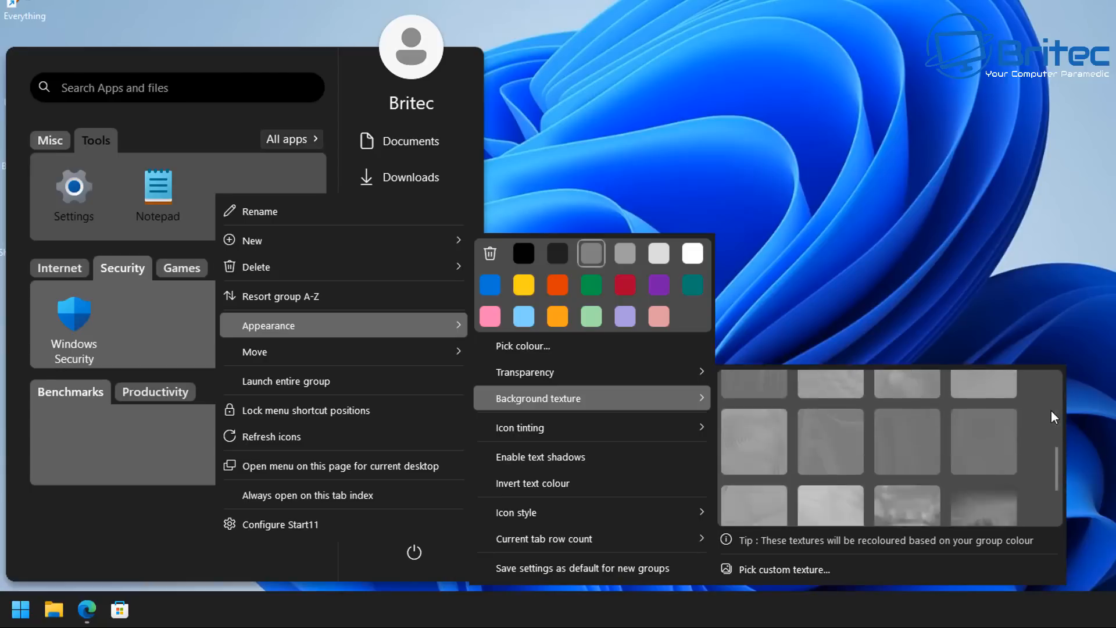
pyautogui.scroll(4, 1021, 488)
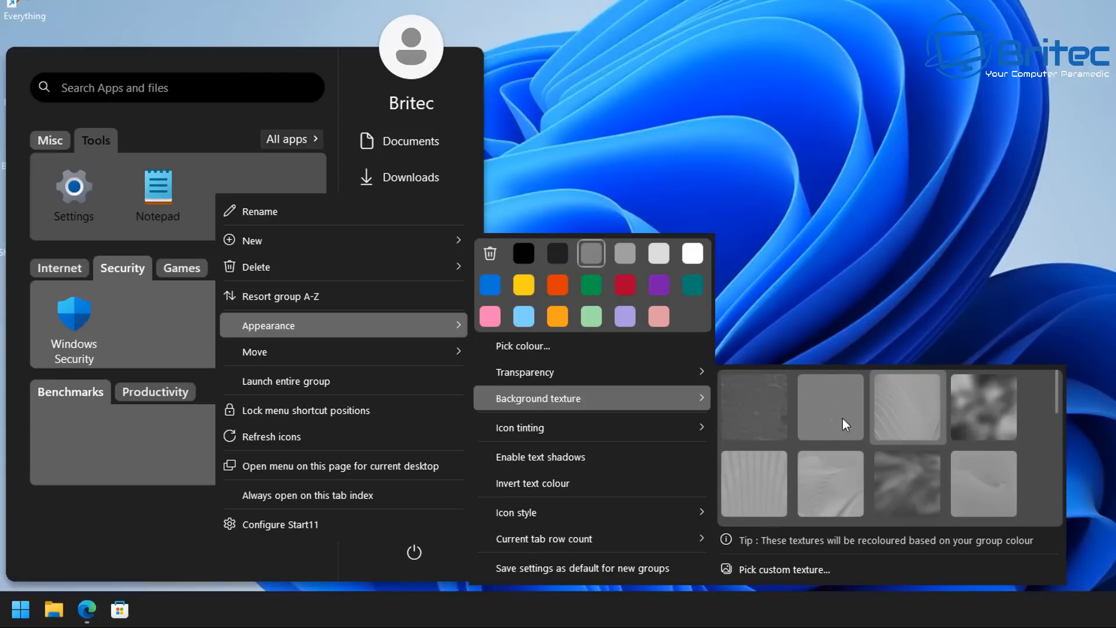
pyautogui.click(898, 416)
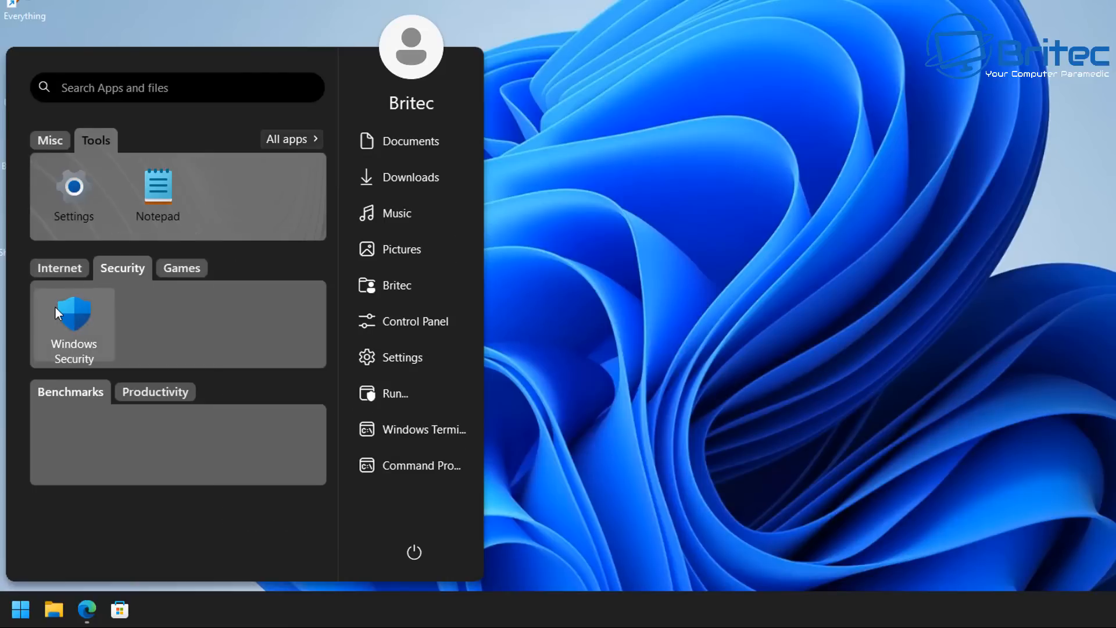
# - Reset the Tools group's background texture to default
pyautogui.rightClick(226, 190)
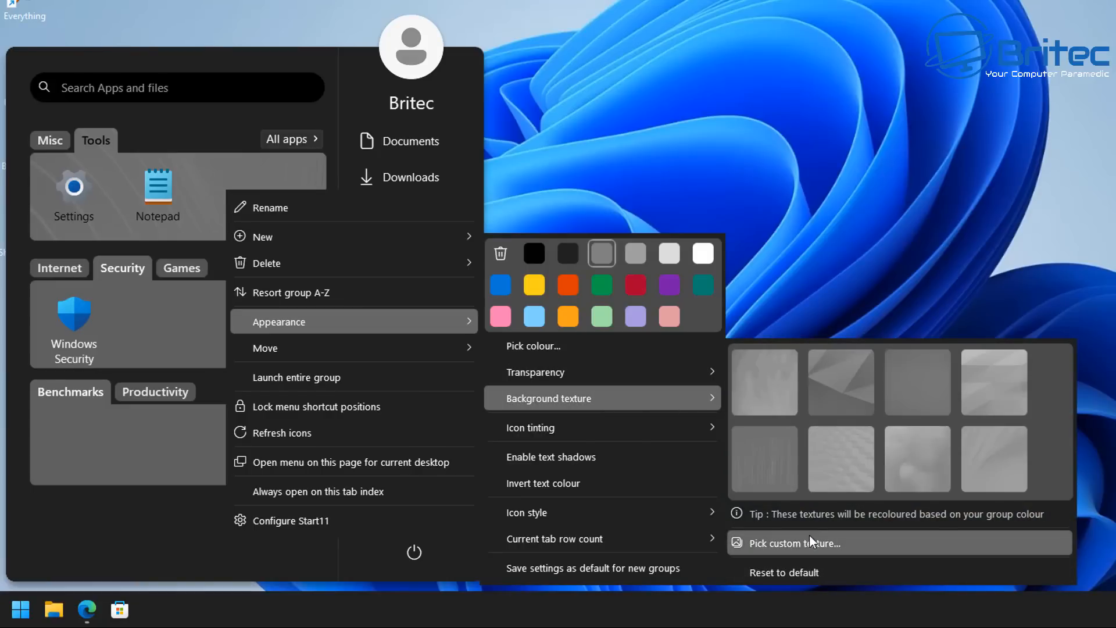
pyautogui.click(794, 566)
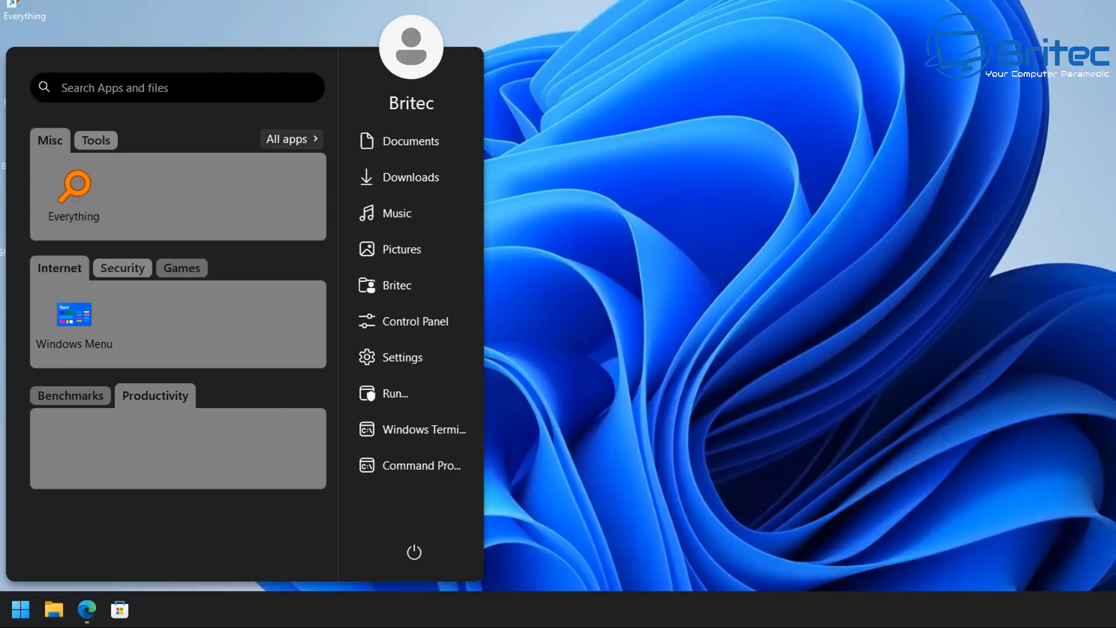
# - Tint the Misc group's icons blue
pyautogui.rightClick(153, 189)
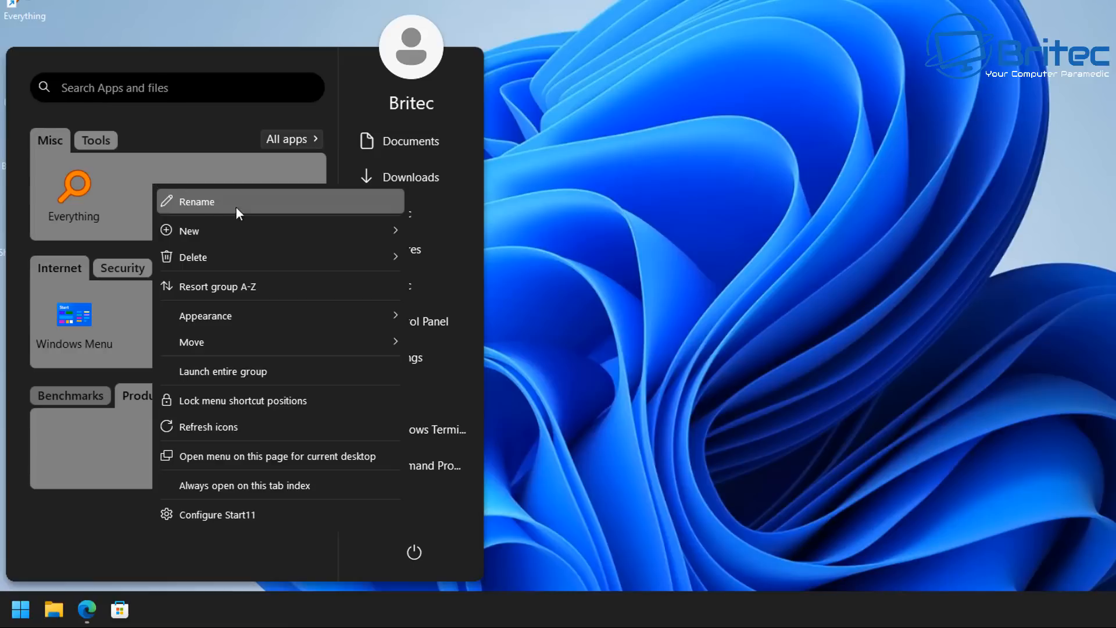
pyautogui.moveTo(243, 323)
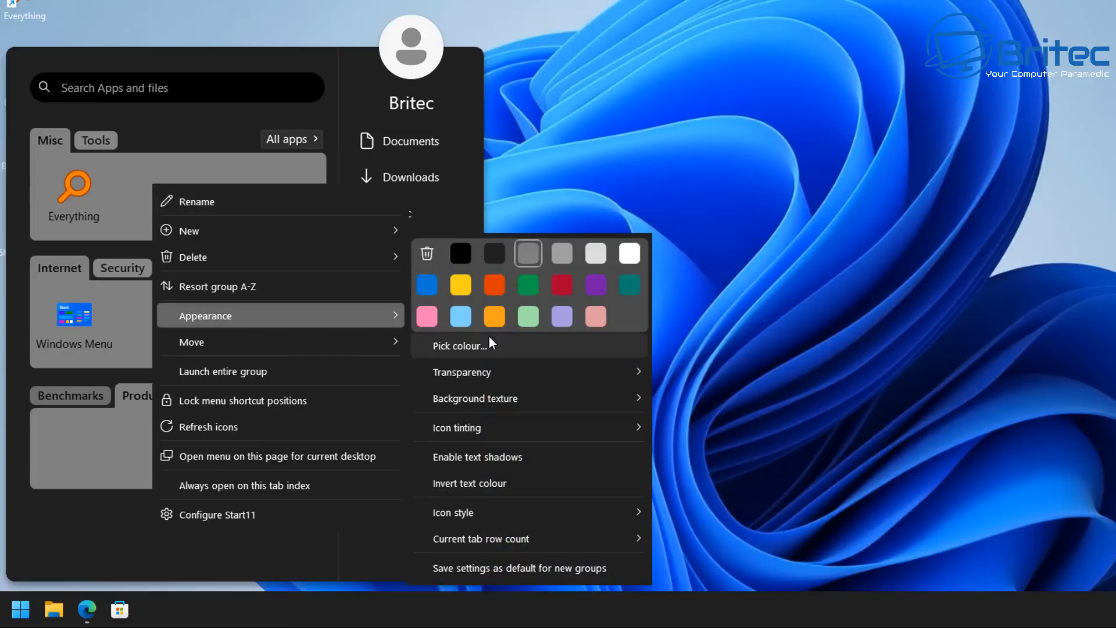
pyautogui.moveTo(479, 514)
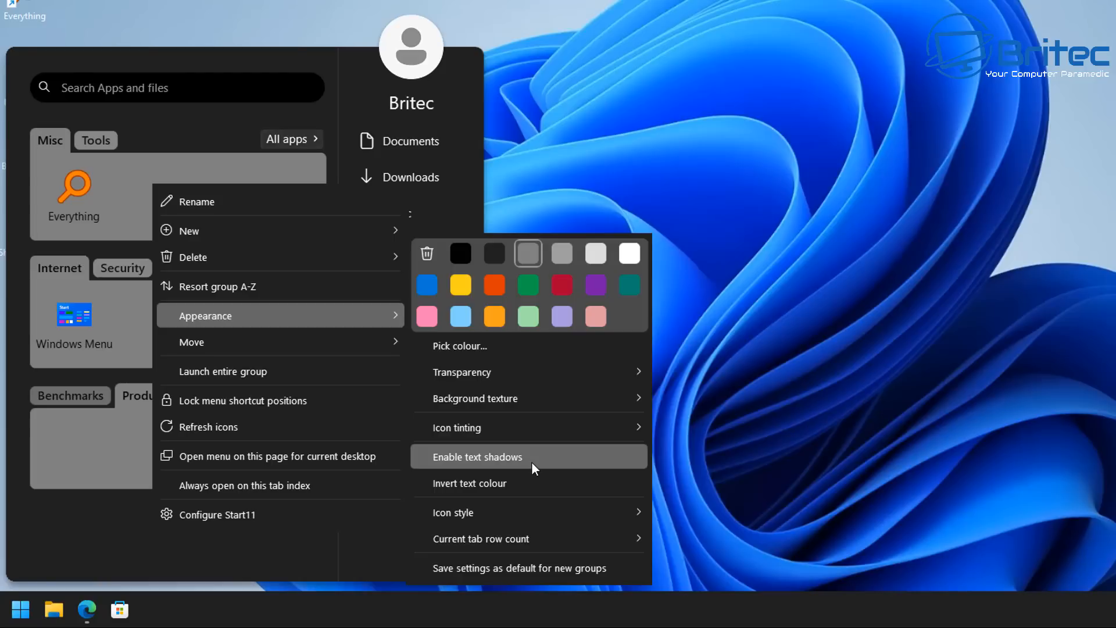
pyautogui.moveTo(538, 435)
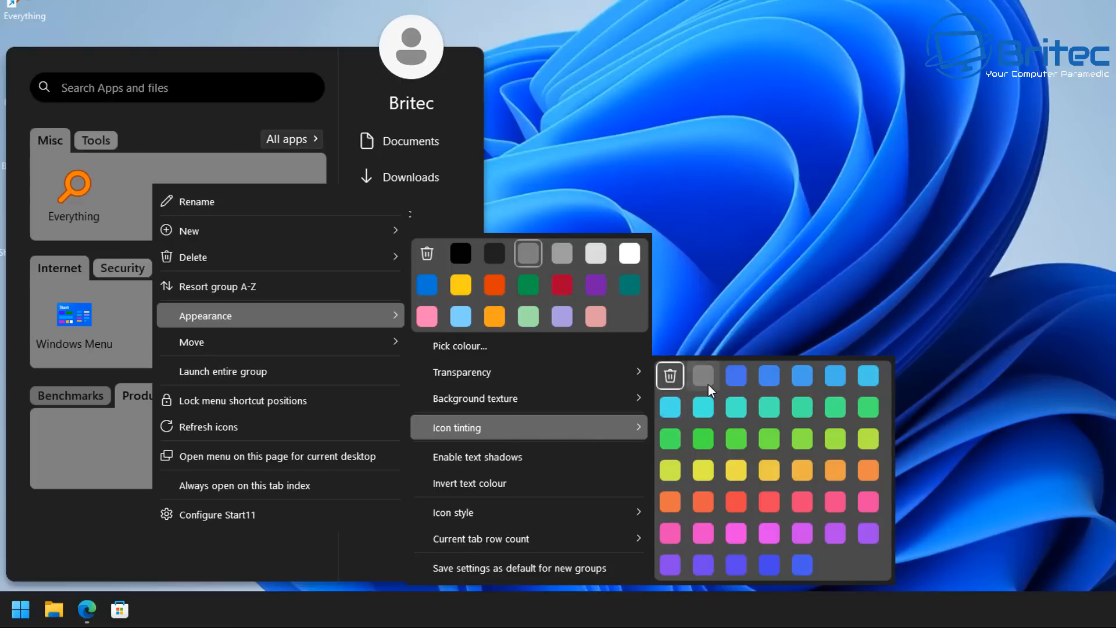
pyautogui.click(736, 377)
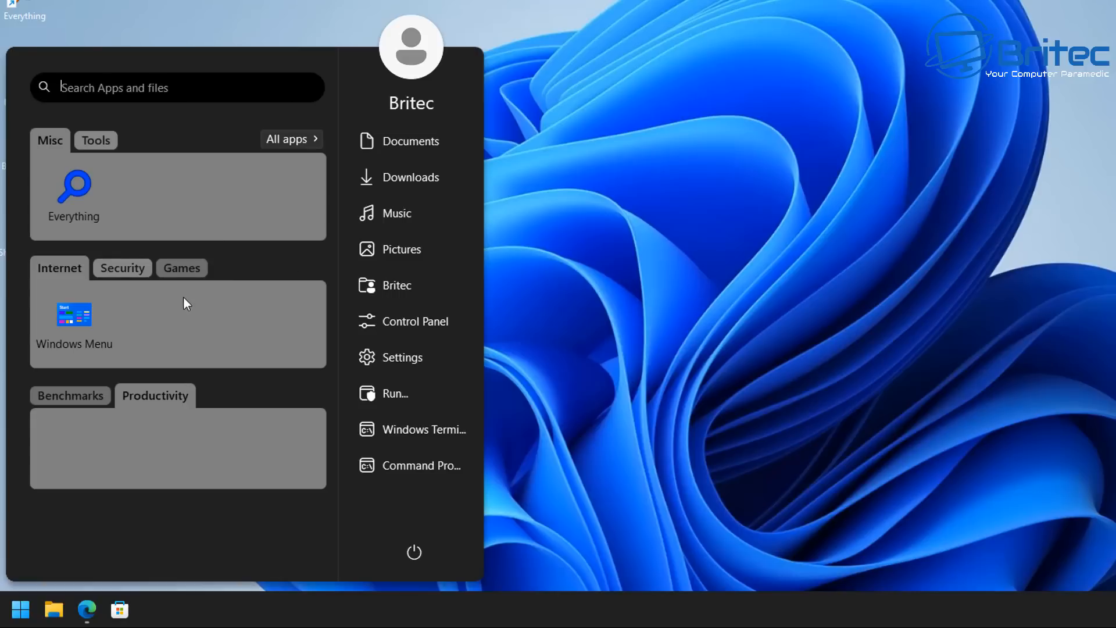
# - Display the Tools group and tint its icons a lighter blue
pyautogui.click(92, 134)
pyautogui.rightClick(233, 194)
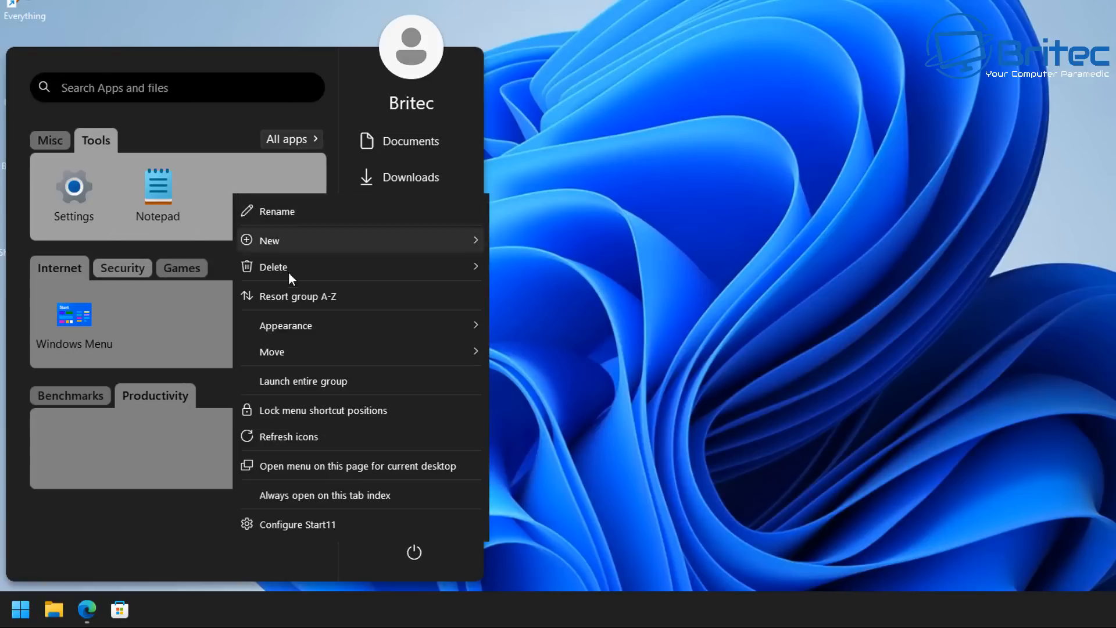
pyautogui.moveTo(314, 328)
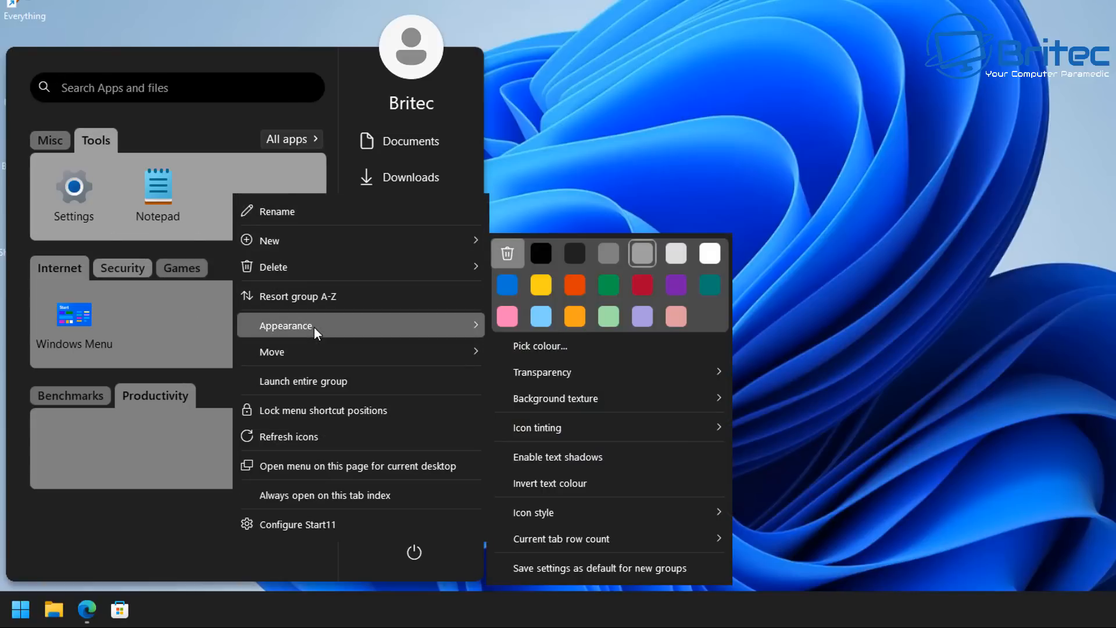
pyautogui.moveTo(562, 434)
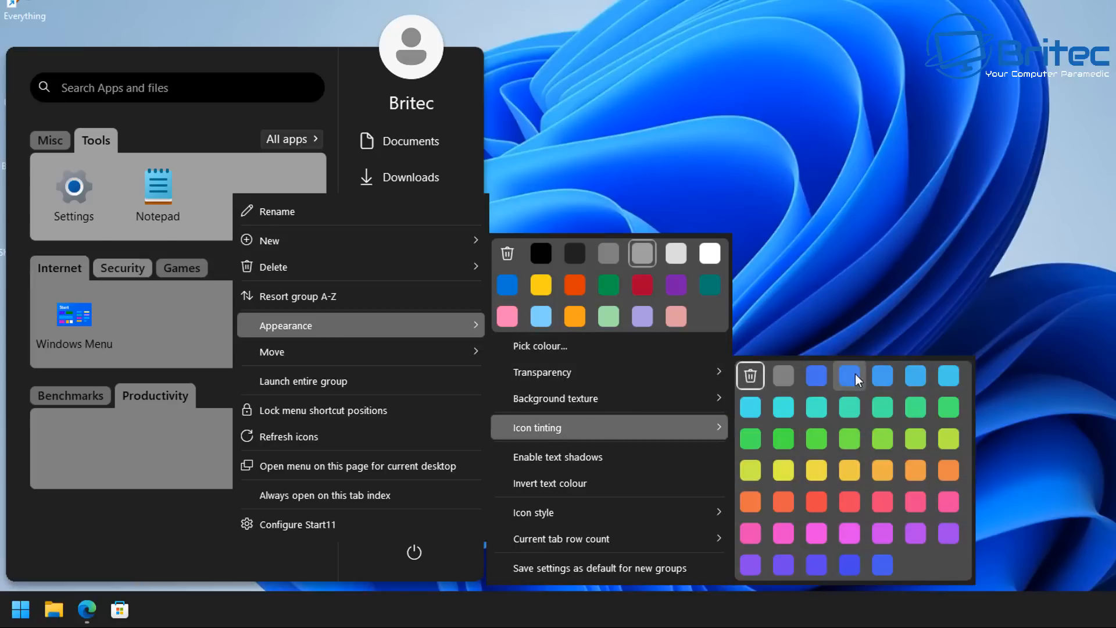
pyautogui.click(851, 378)
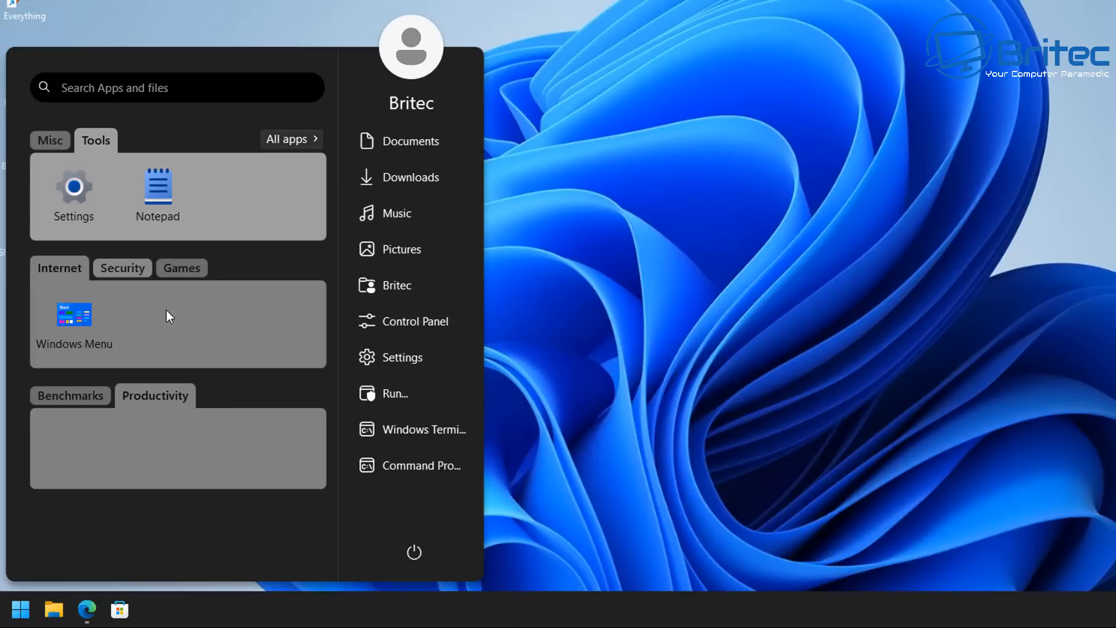
# - Change the Tools group's icon tint to grey
pyautogui.rightClick(200, 207)
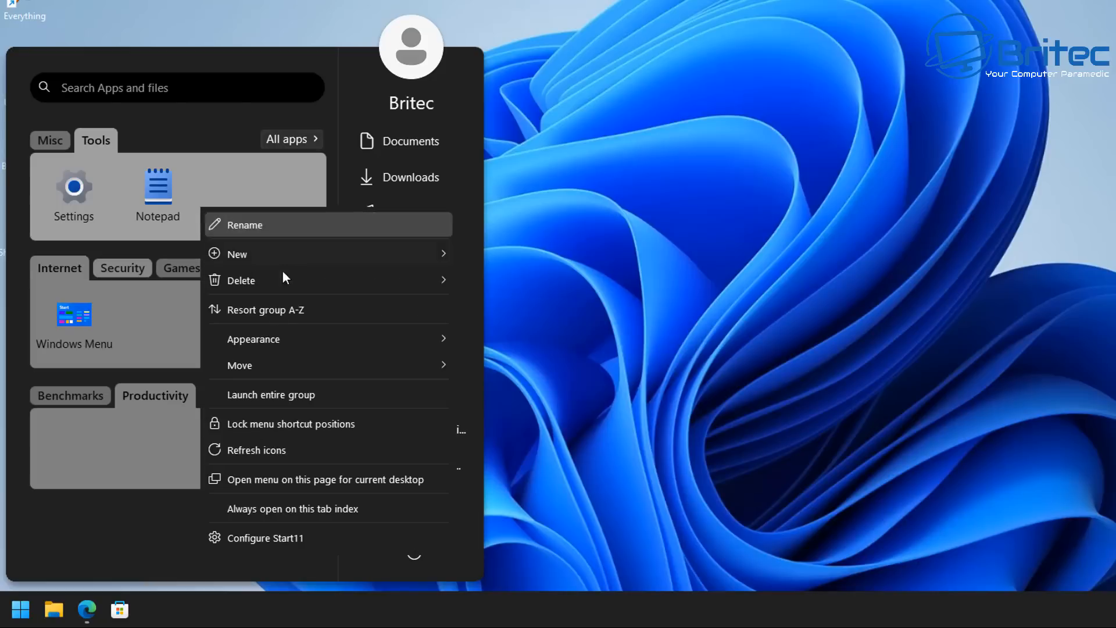
pyautogui.moveTo(284, 336)
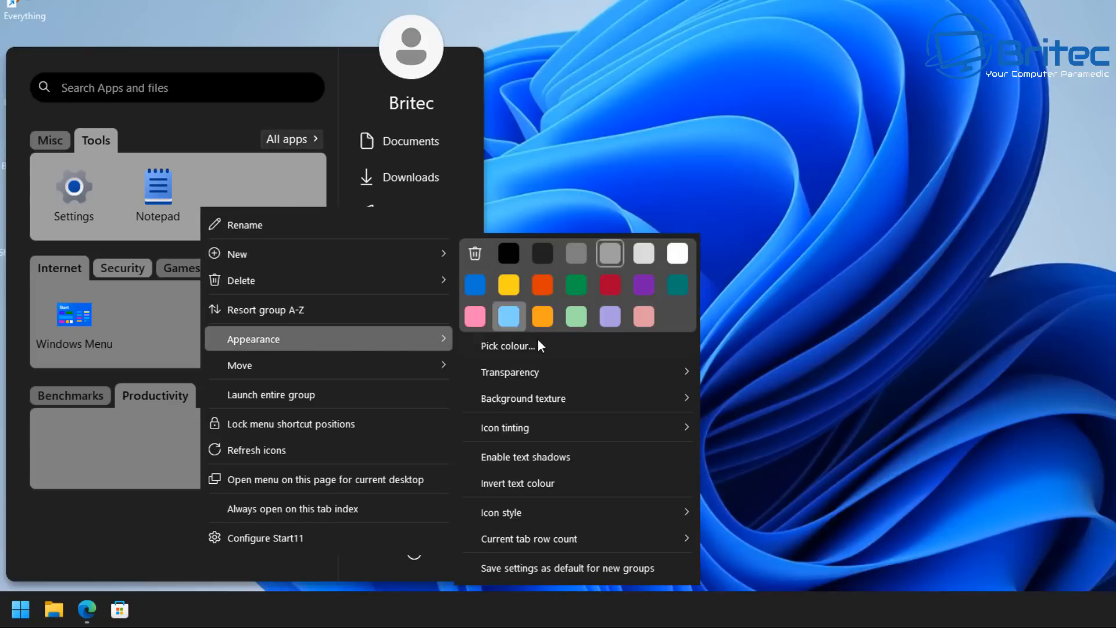
pyautogui.moveTo(555, 436)
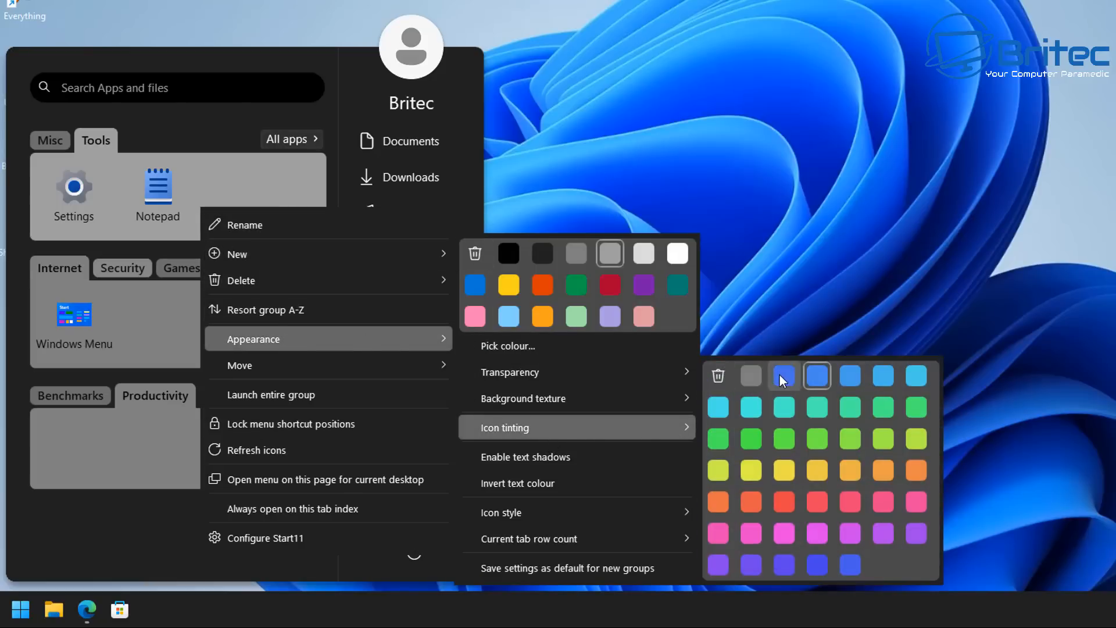
pyautogui.click(756, 376)
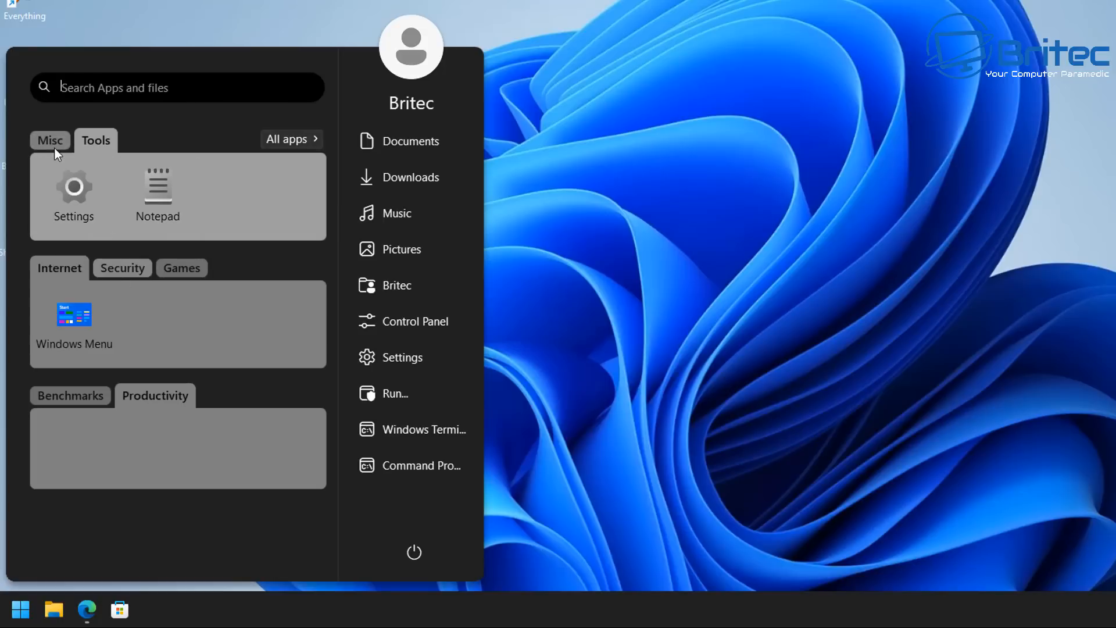
# - Tint the Internet group's icons grey to match the Tools group
pyautogui.rightClick(141, 313)
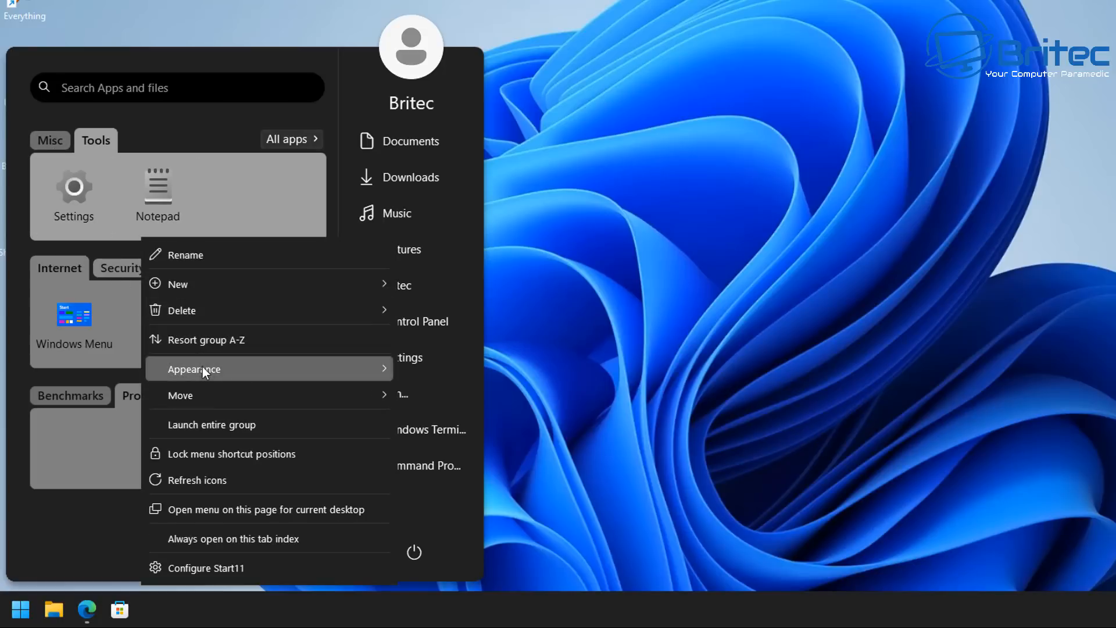
pyautogui.moveTo(202, 366)
pyautogui.moveTo(482, 424)
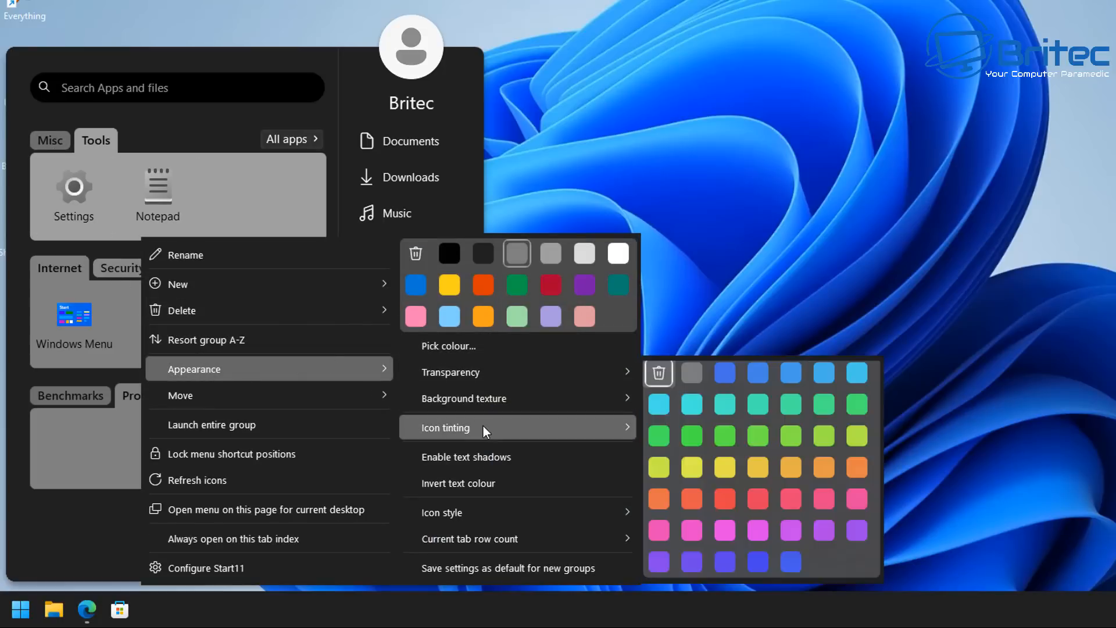
pyautogui.click(692, 373)
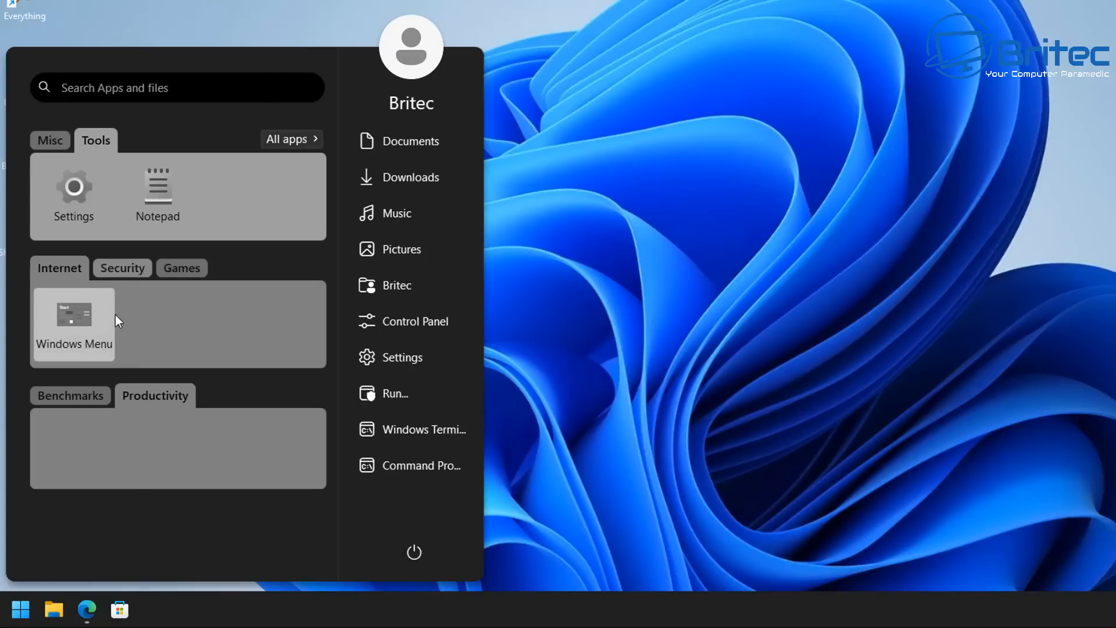
# - Look through the icon tint colours offered for the Internet group
pyautogui.rightClick(151, 319)
pyautogui.moveTo(195, 368)
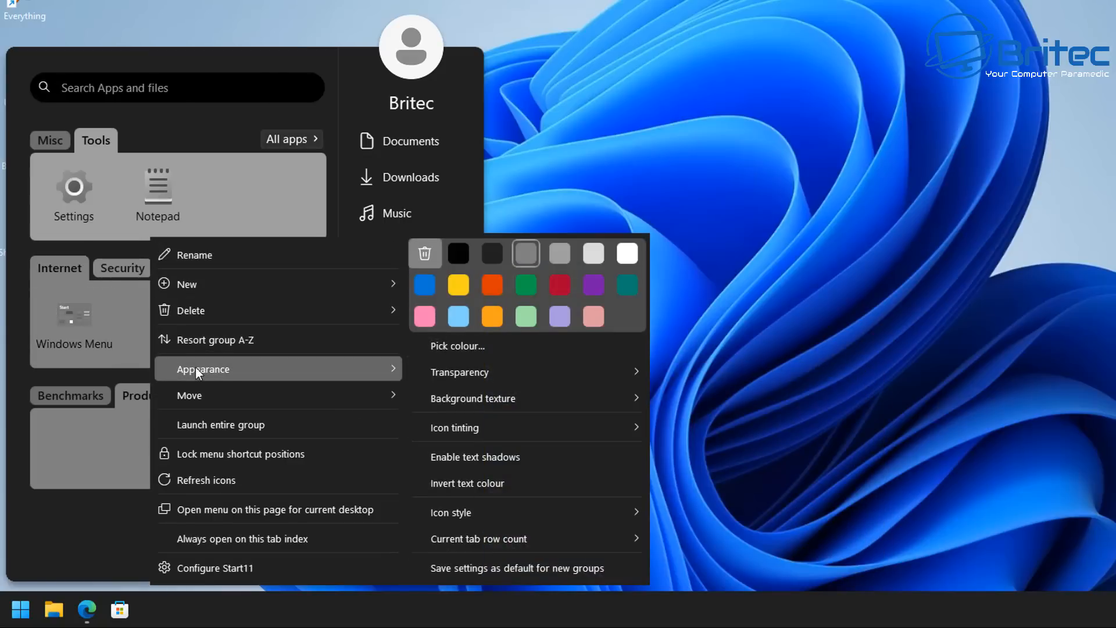
pyautogui.moveTo(475, 424)
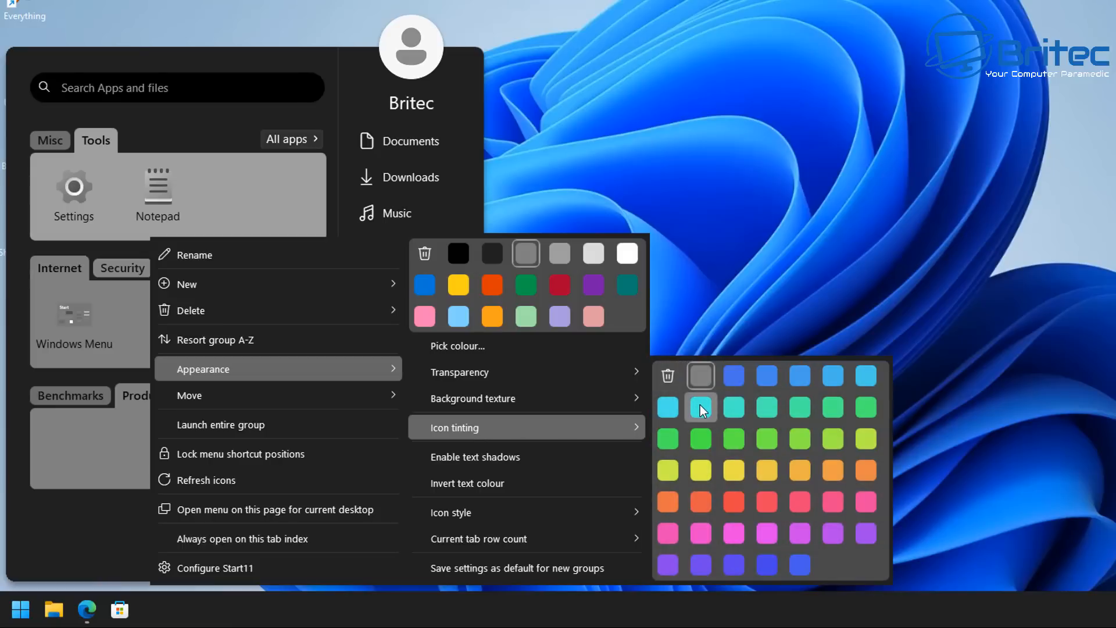
pyautogui.click(702, 409)
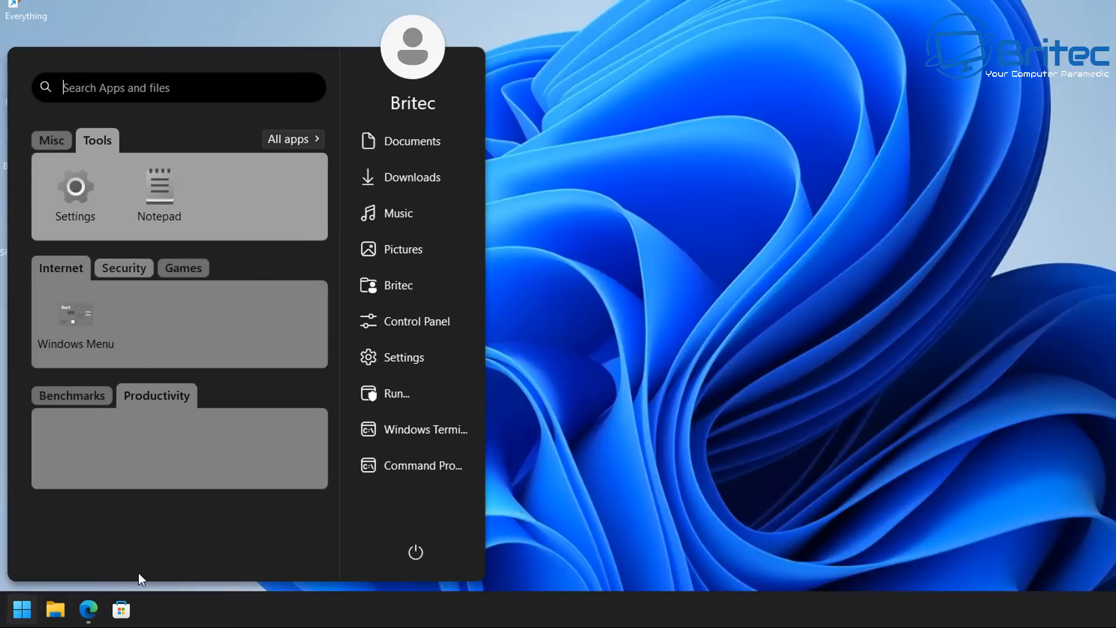
# - In Windows Settings, switch the personalisation colour mode to Light and check how the Start menu looks with it
pyautogui.click(388, 366)
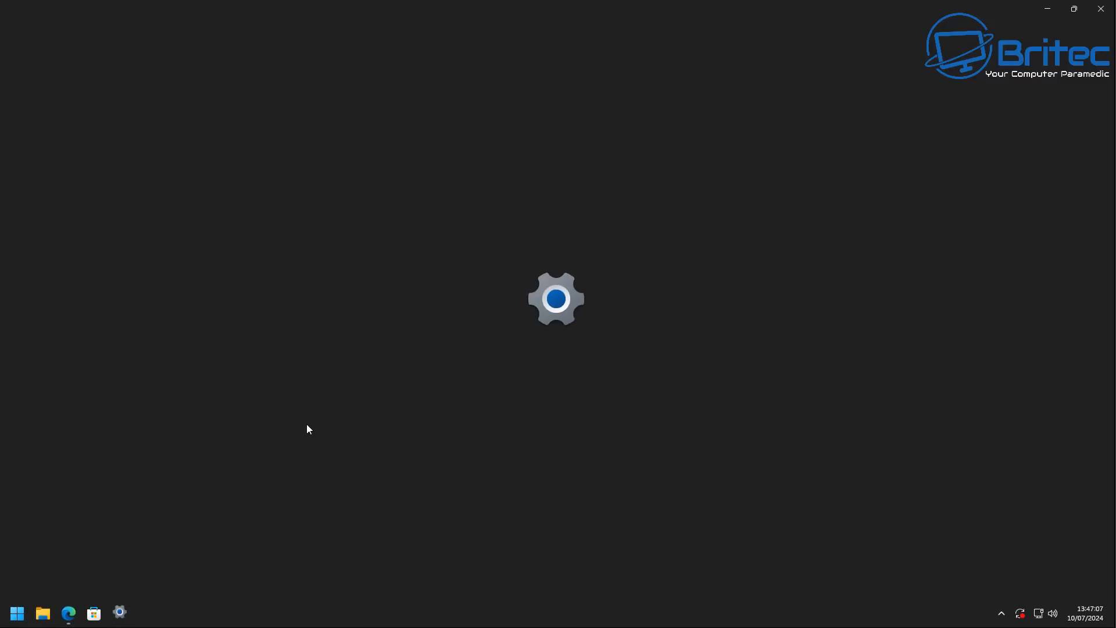
pyautogui.click(58, 215)
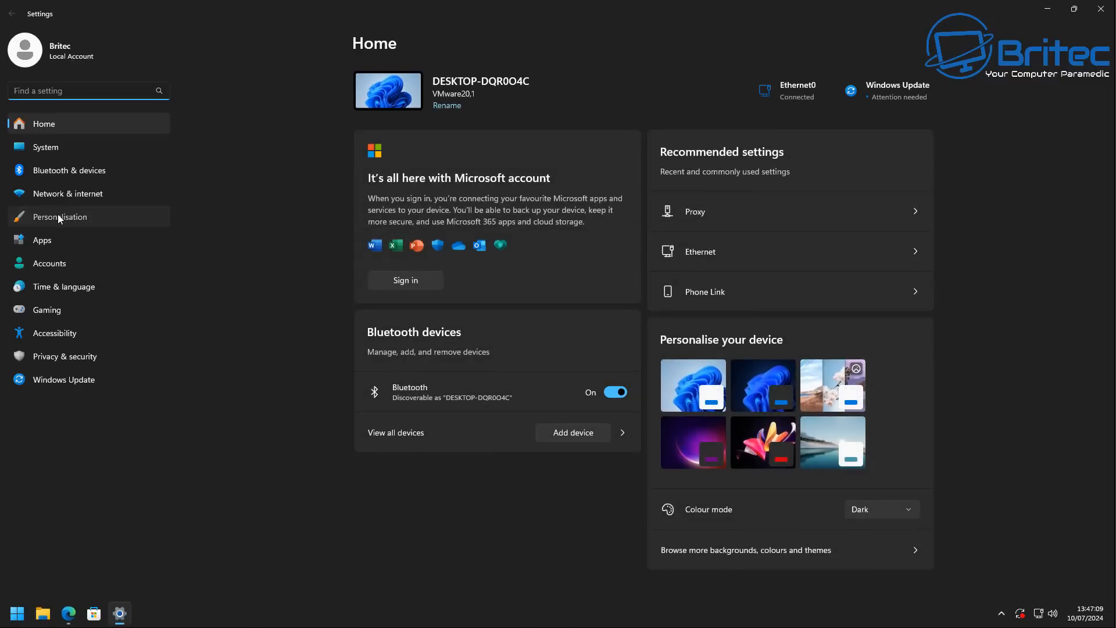
pyautogui.click(494, 267)
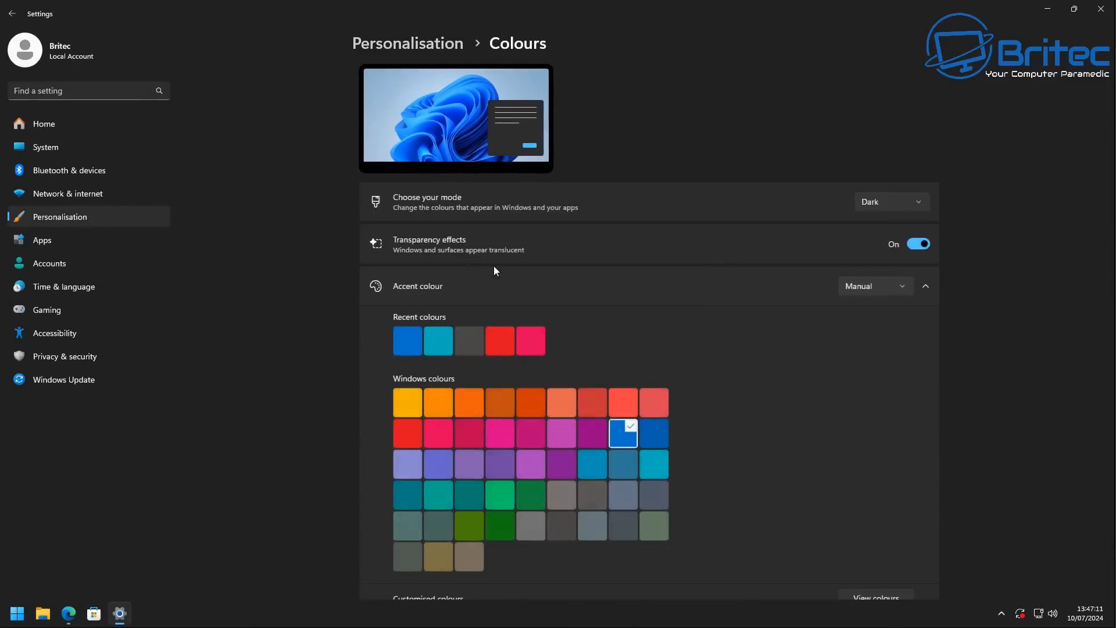
pyautogui.click(914, 202)
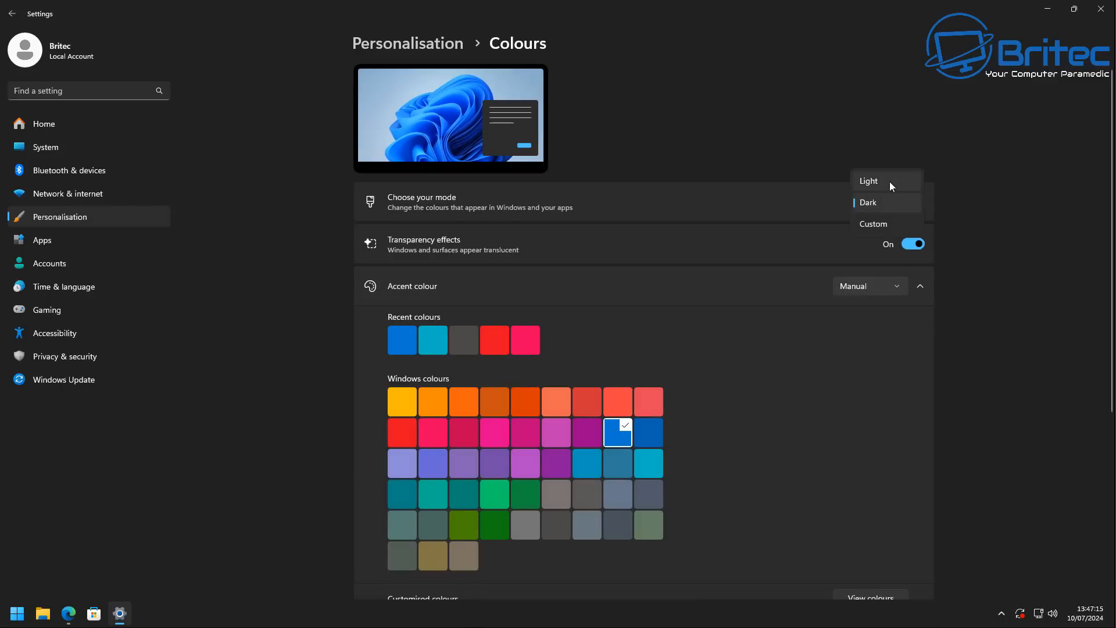
pyautogui.click(888, 180)
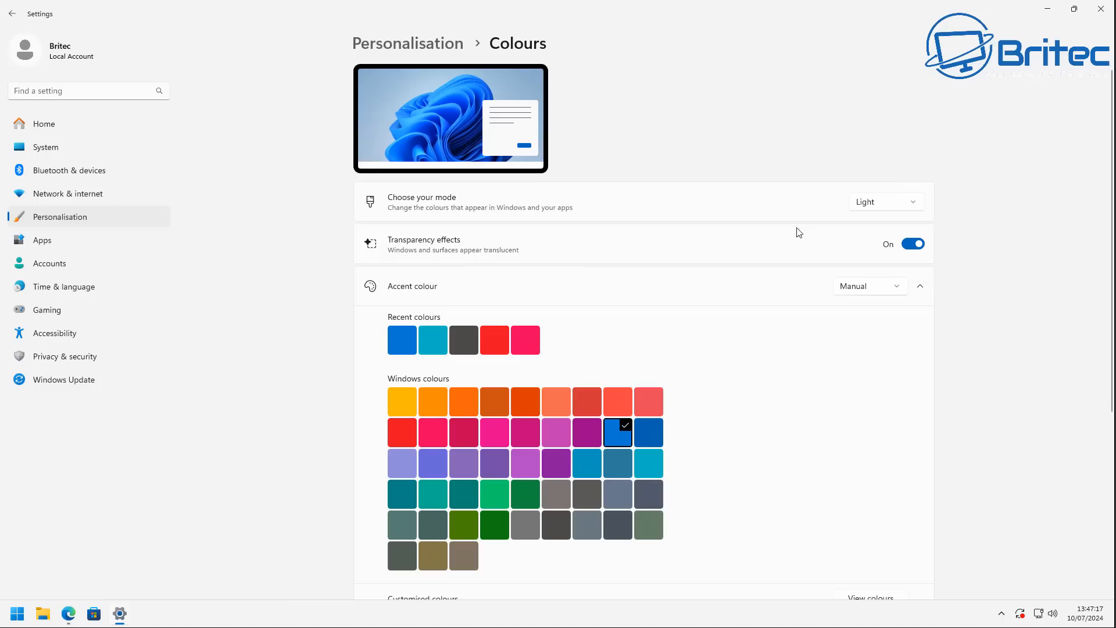
pyautogui.click(10, 615)
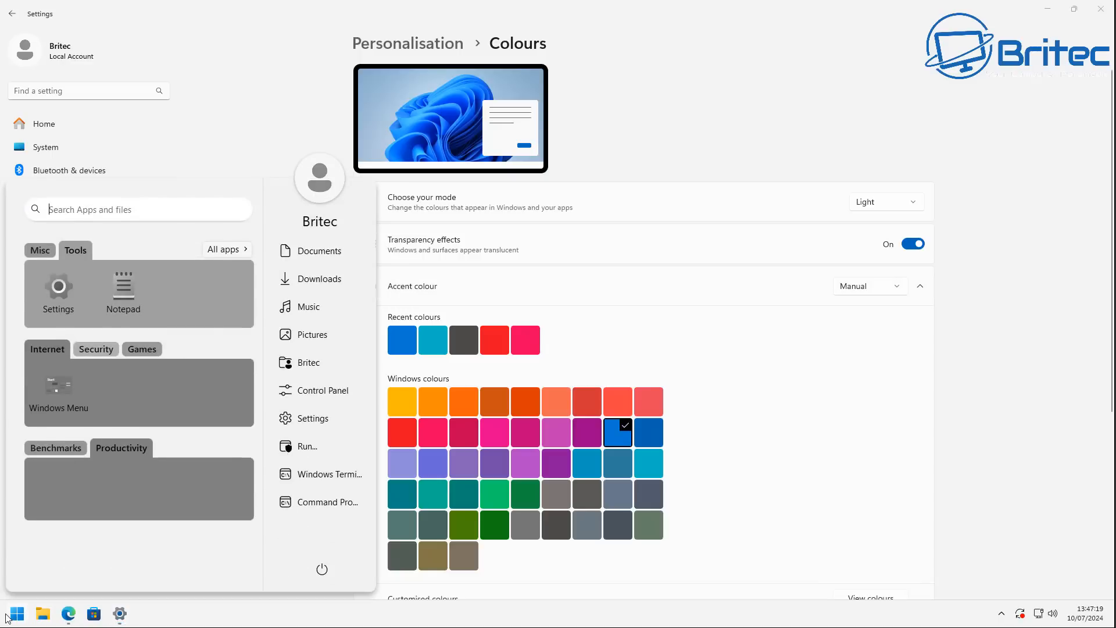
pyautogui.click(773, 195)
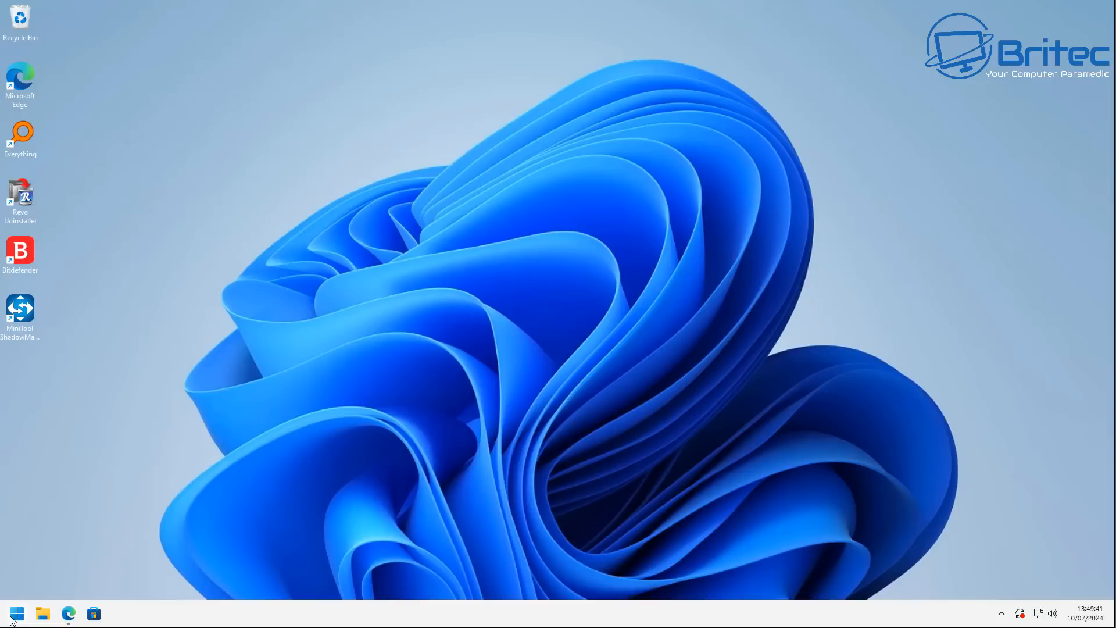
# - Open Start11's configuration from the Start menu and go to the menu's visual appearance settings
pyautogui.rightClick(17, 614)
pyautogui.click(17, 614)
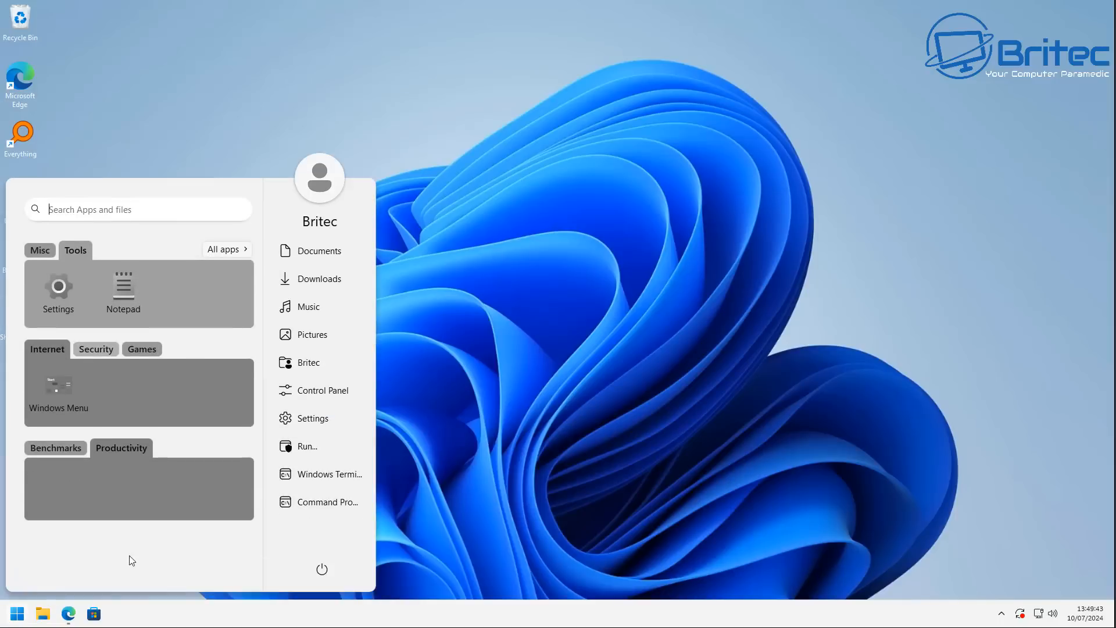
pyautogui.rightClick(209, 544)
pyautogui.click(258, 588)
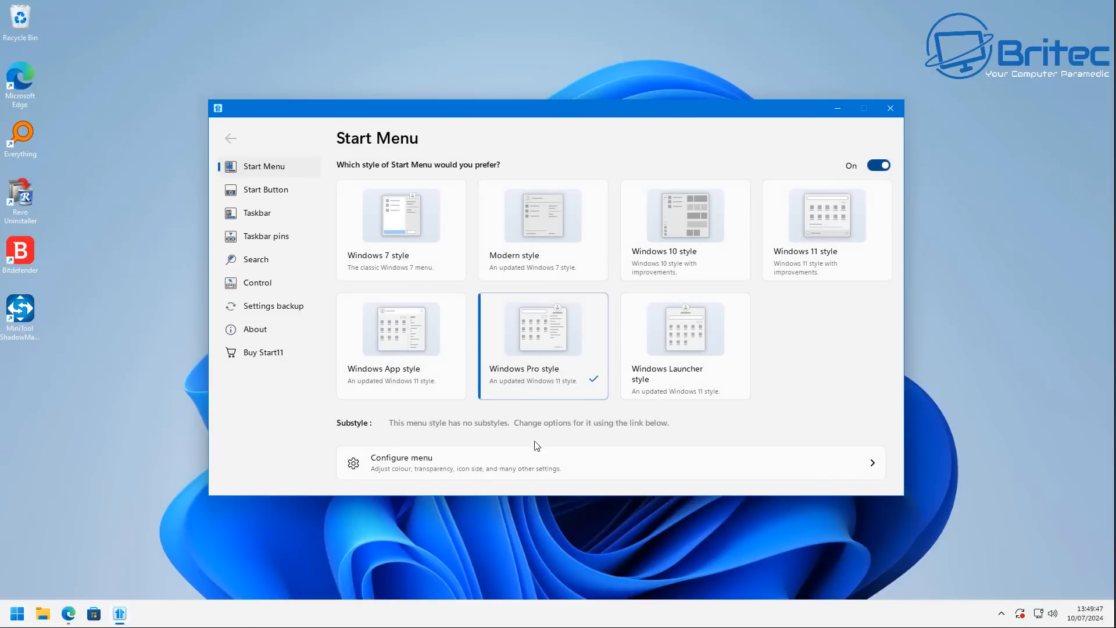
pyautogui.click(455, 472)
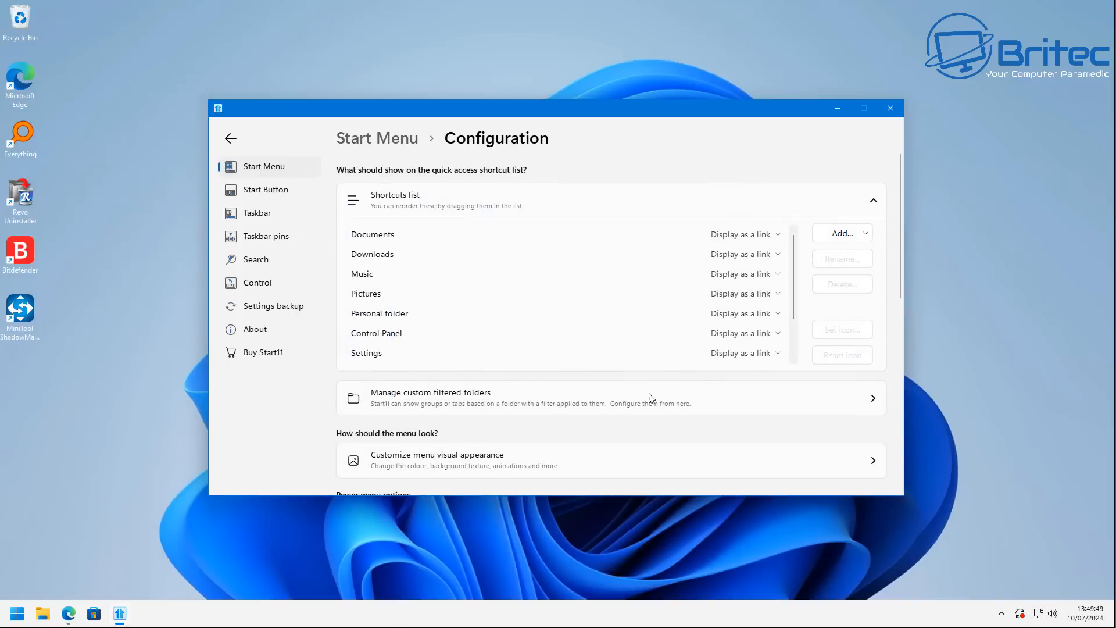
pyautogui.moveTo(899, 228); pyautogui.dragTo(898, 296)
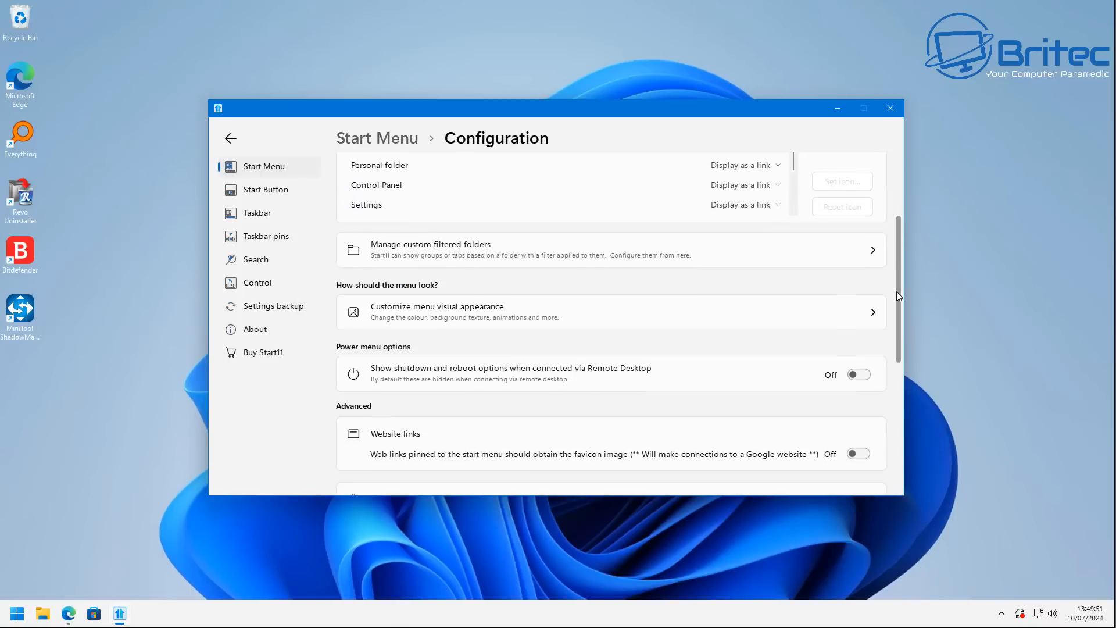
pyautogui.click(696, 318)
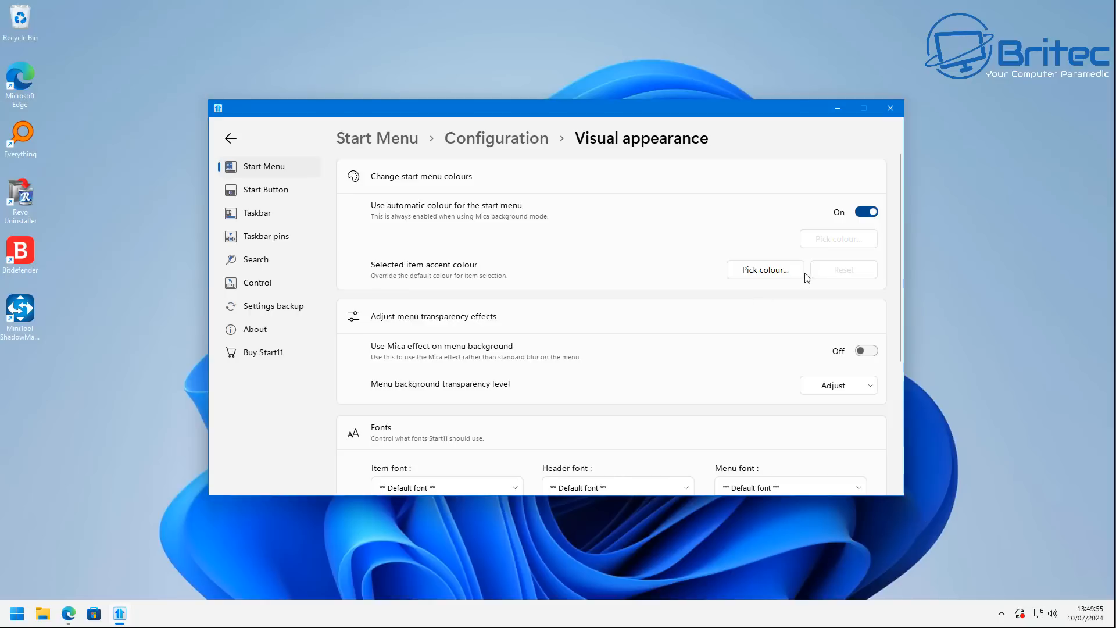
# - Set the selected item accent colour to blue (Red 0, Green 128, Blue 192) and turn off the automatic Start menu colour
pyautogui.click(763, 277)
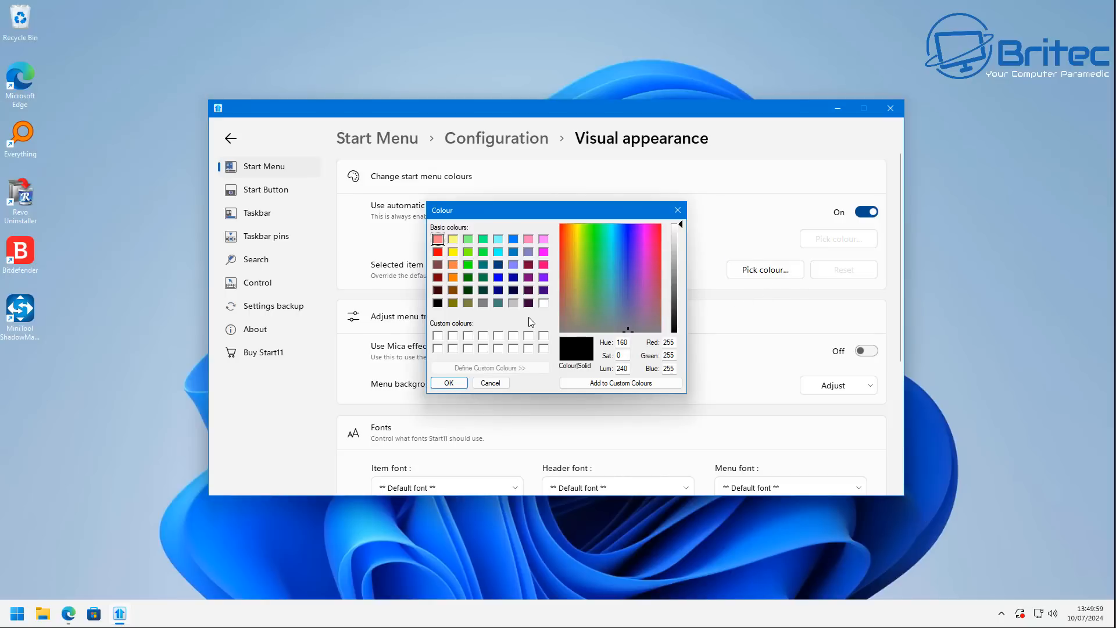
pyautogui.click(513, 252)
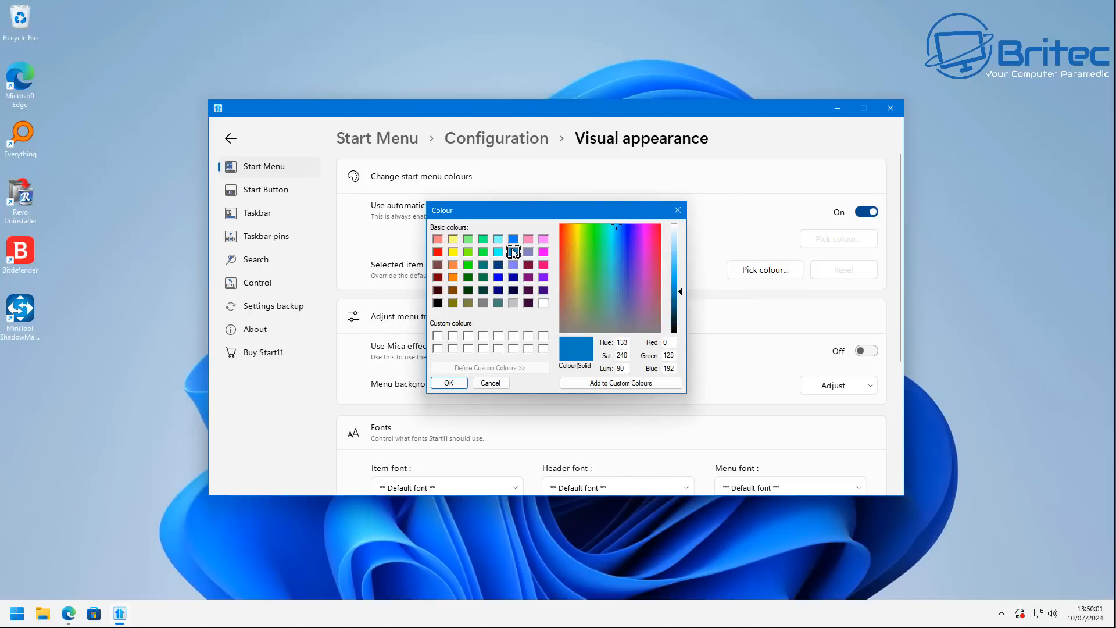
pyautogui.click(451, 383)
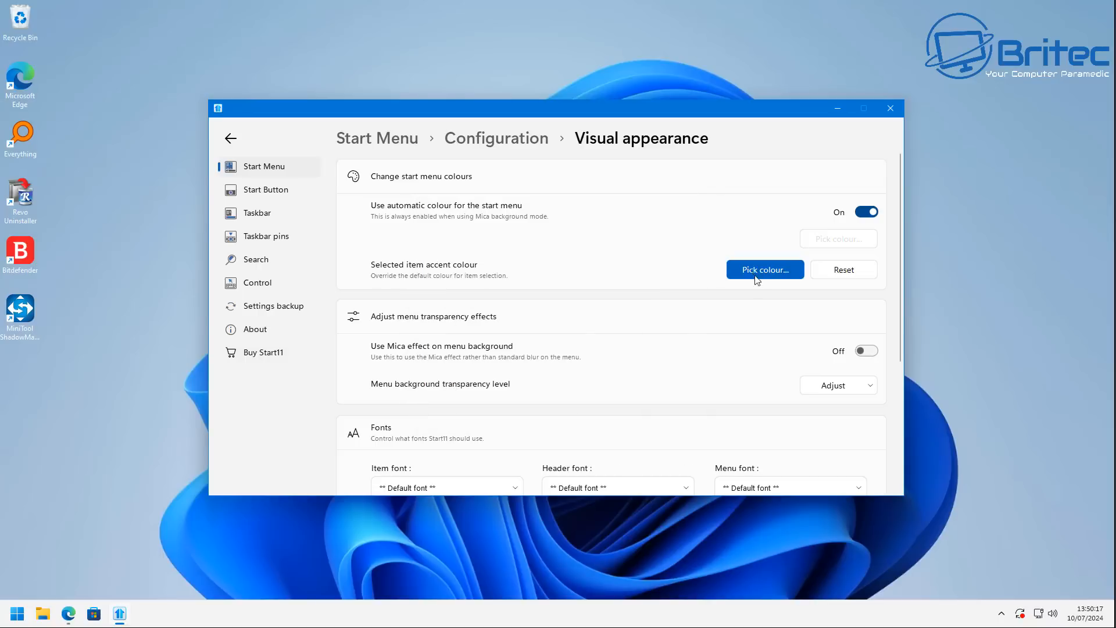
pyautogui.click(866, 213)
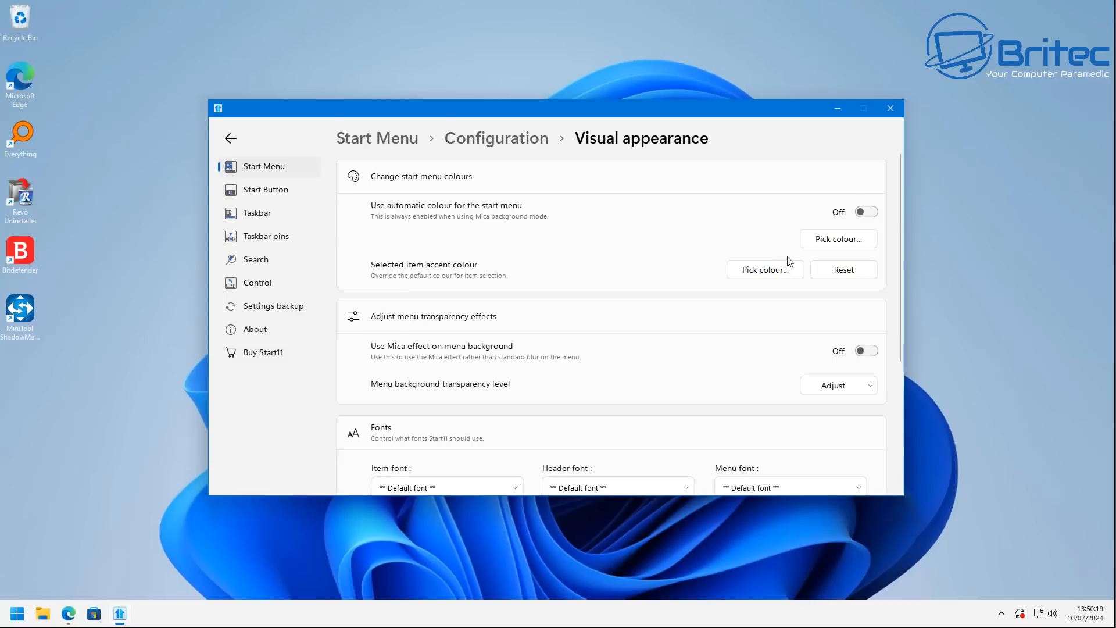
# - Set the Start menu's custom colour to blue (Red 0, Green 128, Blue 192) and check how the menu looks
pyautogui.click(837, 241)
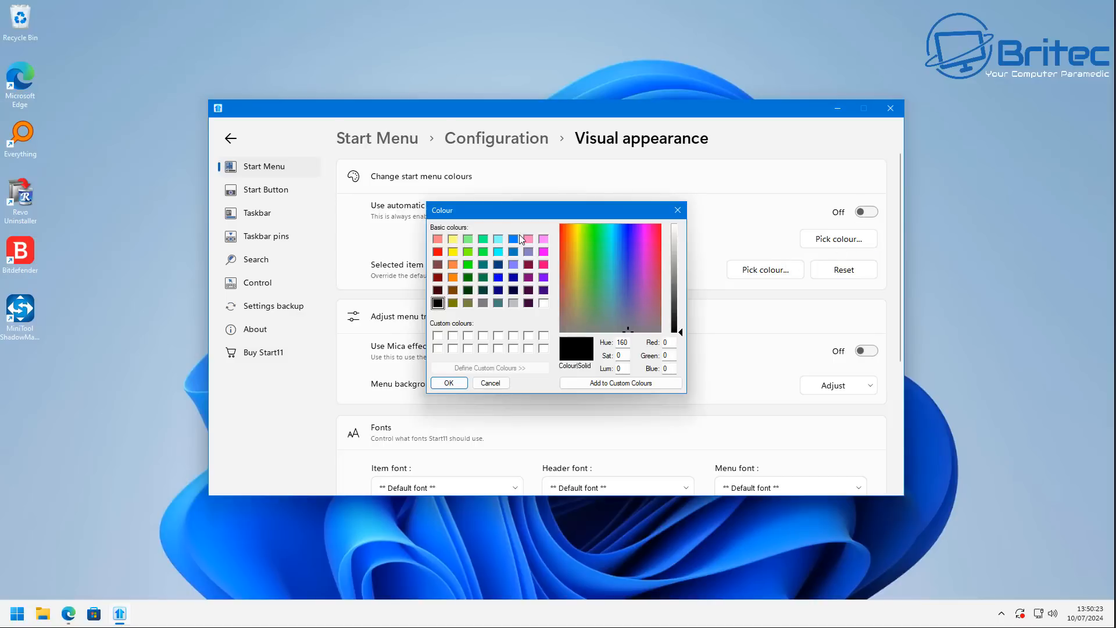
pyautogui.click(513, 252)
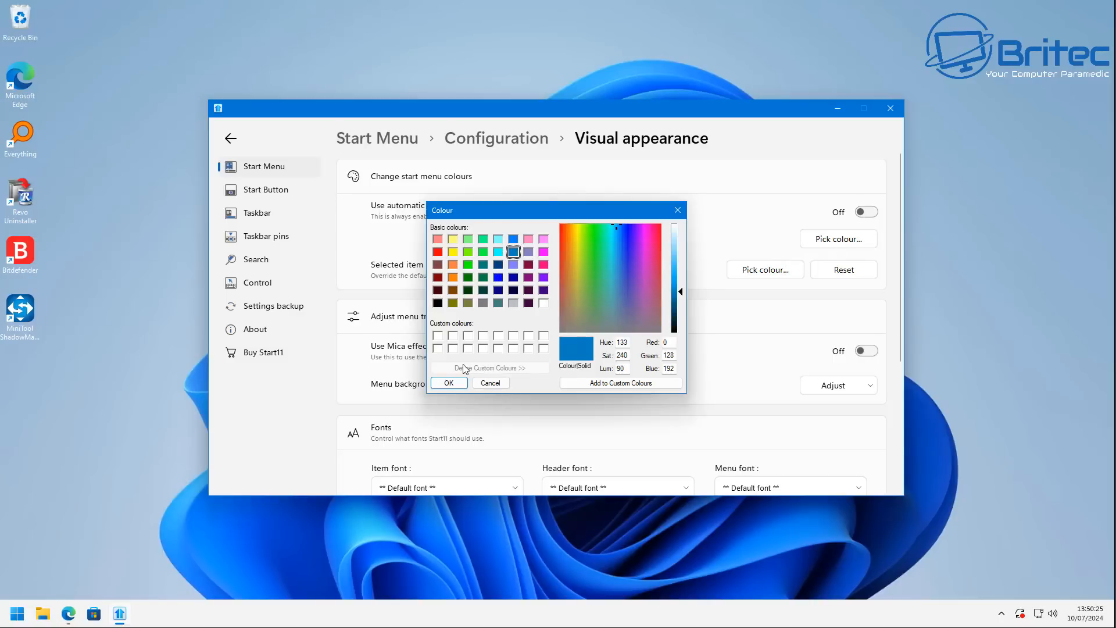
pyautogui.click(448, 383)
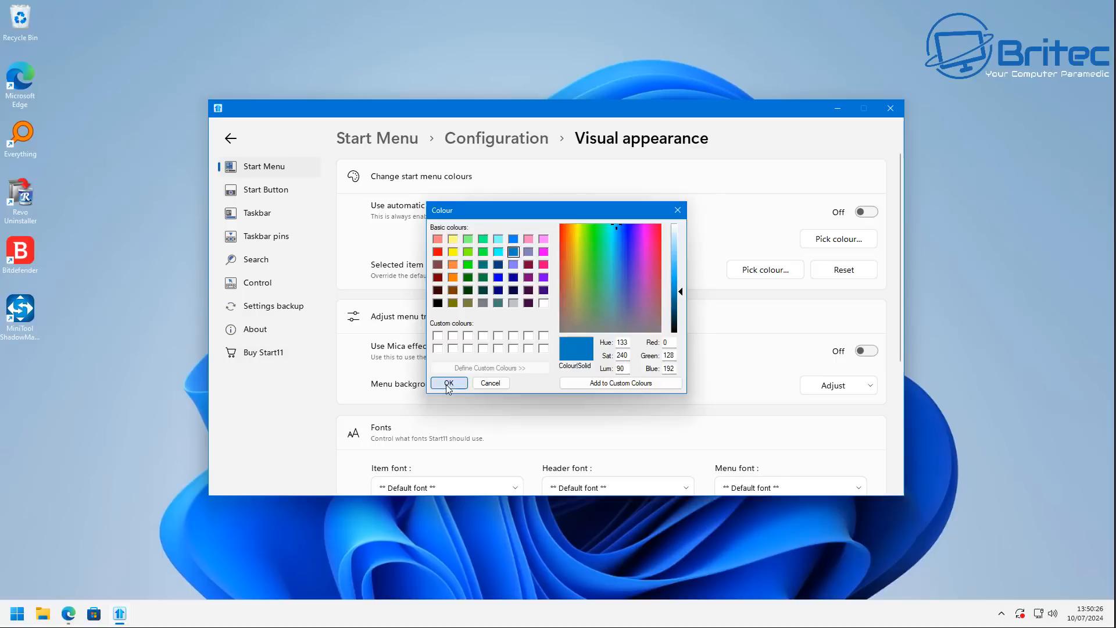
pyautogui.click(17, 615)
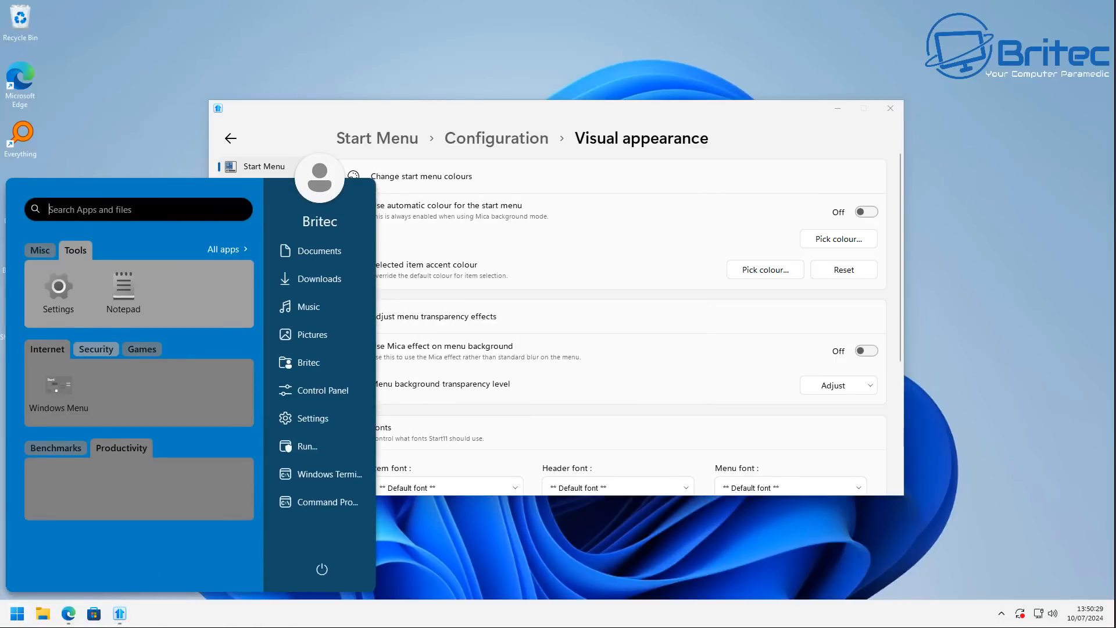
pyautogui.click(686, 228)
# - Darken the Start menu's custom colour to Red 0, Green 89, Blue 132 and check how the menu looks
pyautogui.click(818, 239)
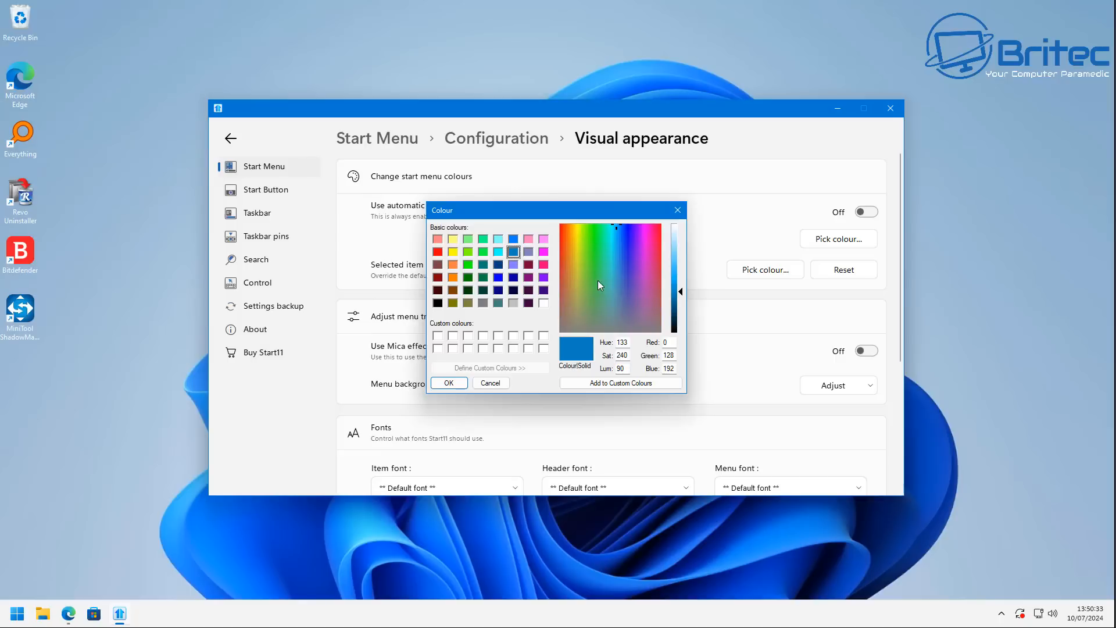
pyautogui.click(615, 244)
pyautogui.click(498, 277)
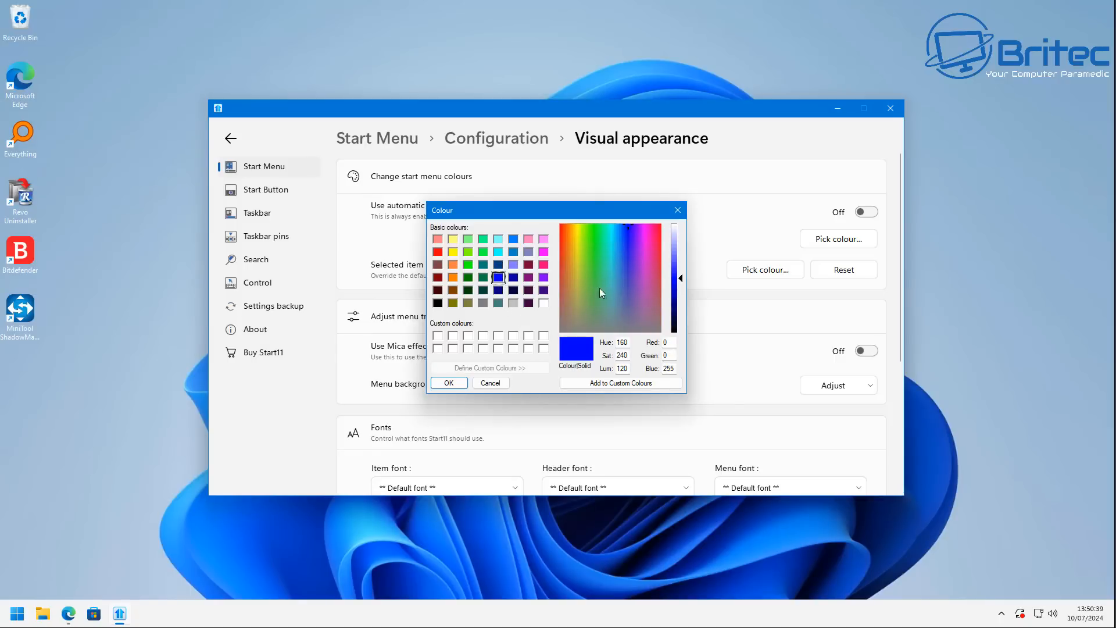
pyautogui.click(511, 254)
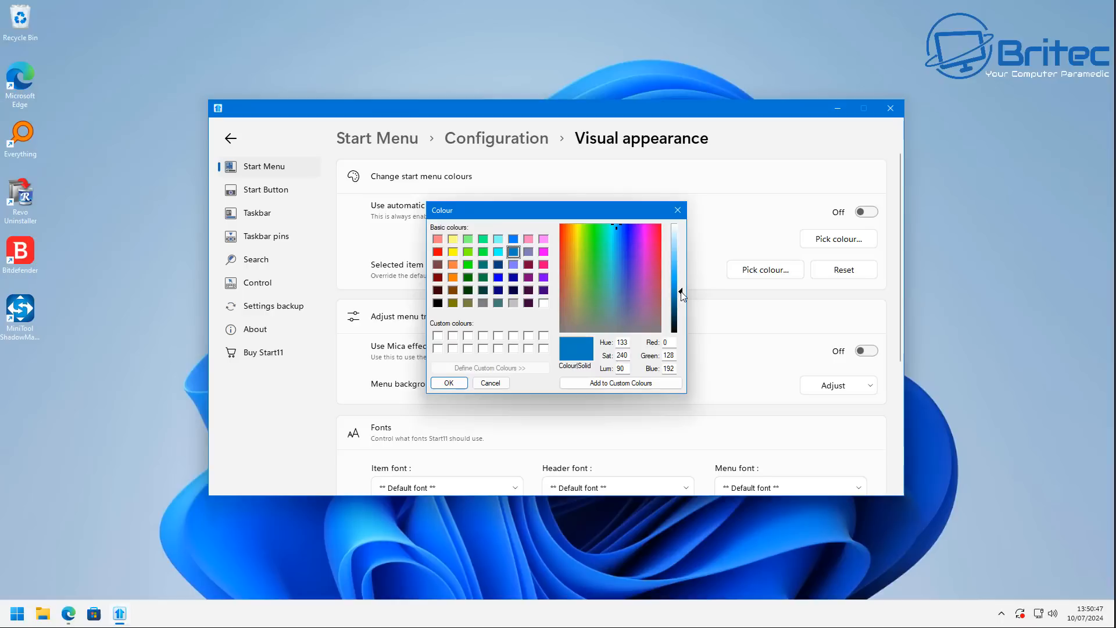
pyautogui.moveTo(685, 289)
pyautogui.mouseDown()
pyautogui.moveTo(684, 272)
pyautogui.moveTo(680, 304)
pyautogui.mouseUp()
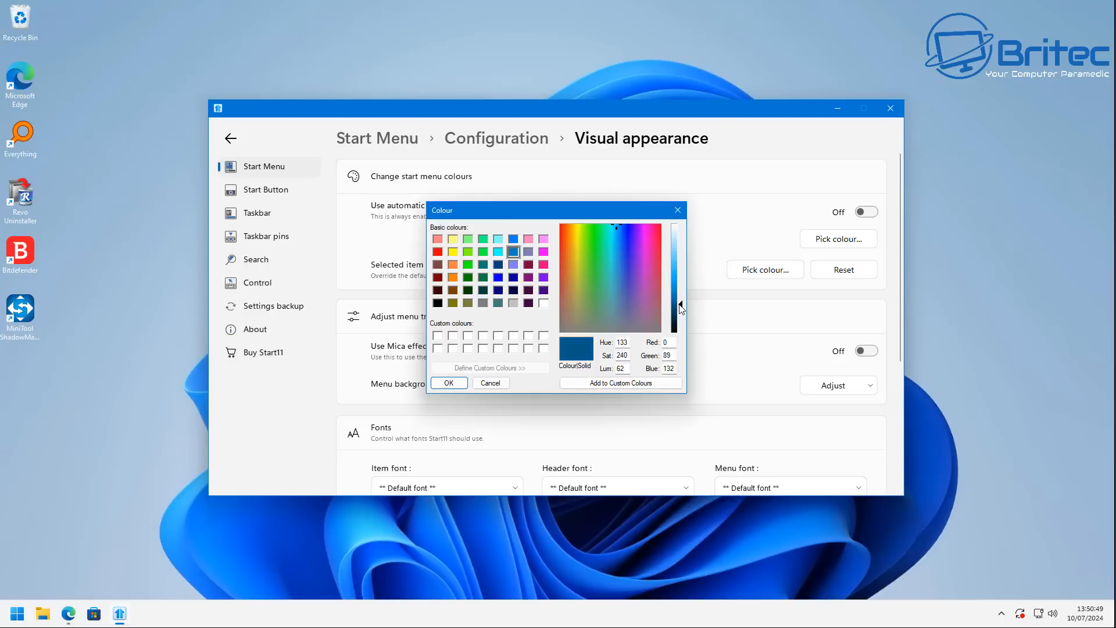
pyautogui.click(448, 383)
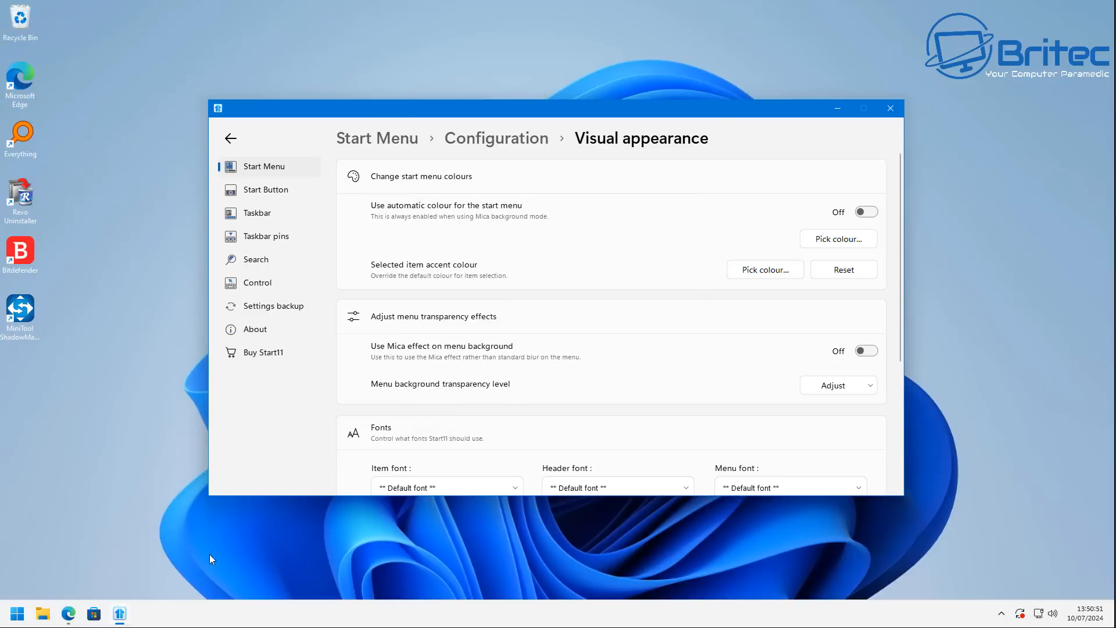
pyautogui.click(18, 614)
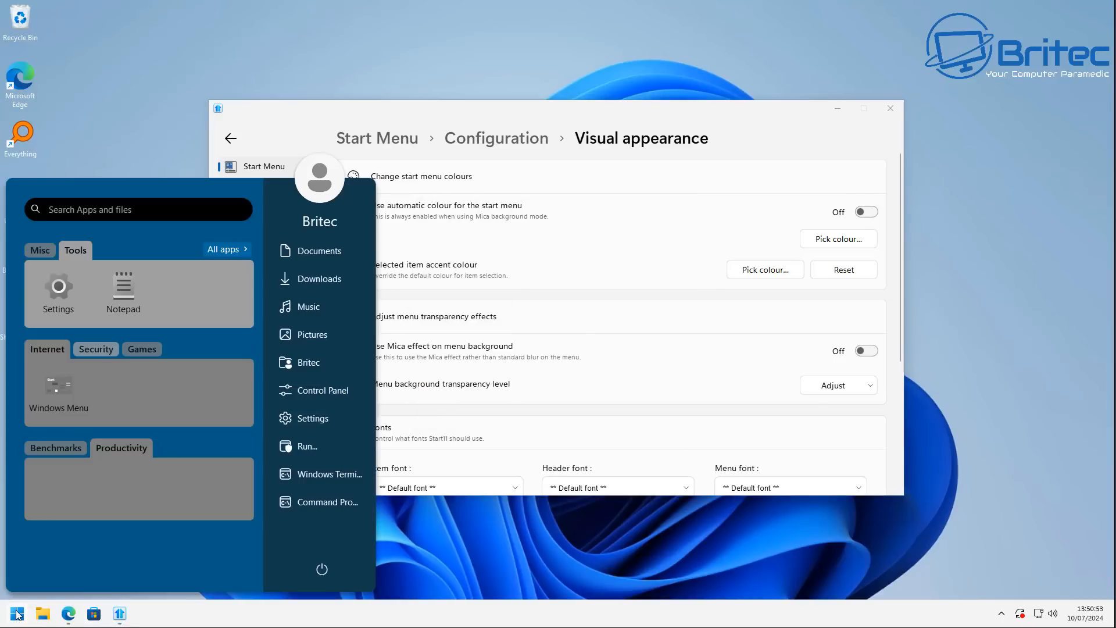
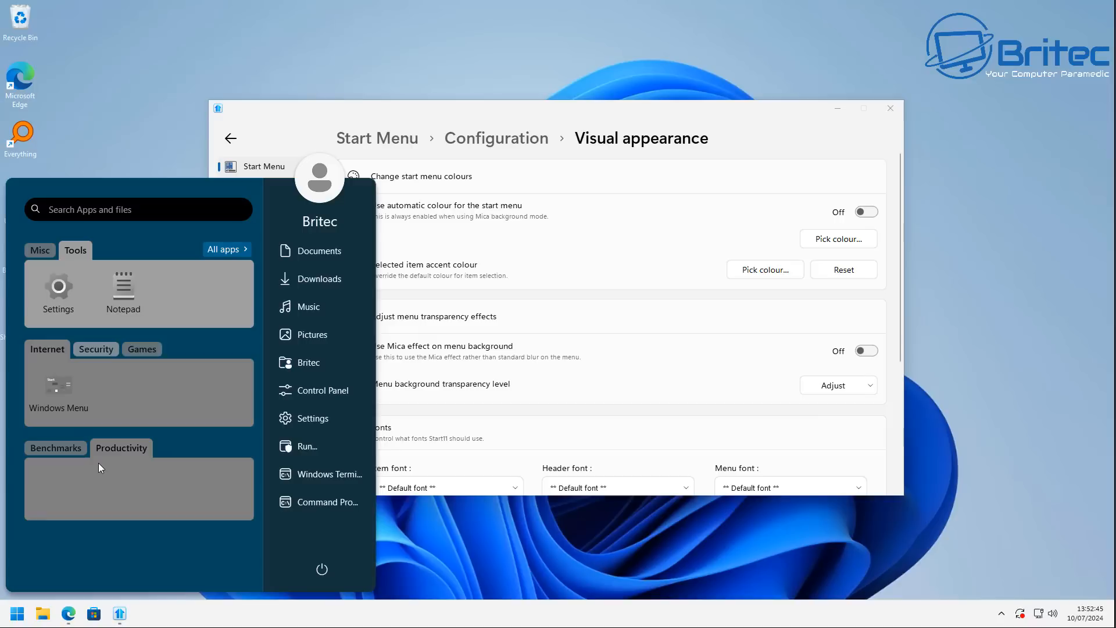
# - Apply the preset blue background colour to the Tools group in the Start menu
pyautogui.moveTo(235, 339)
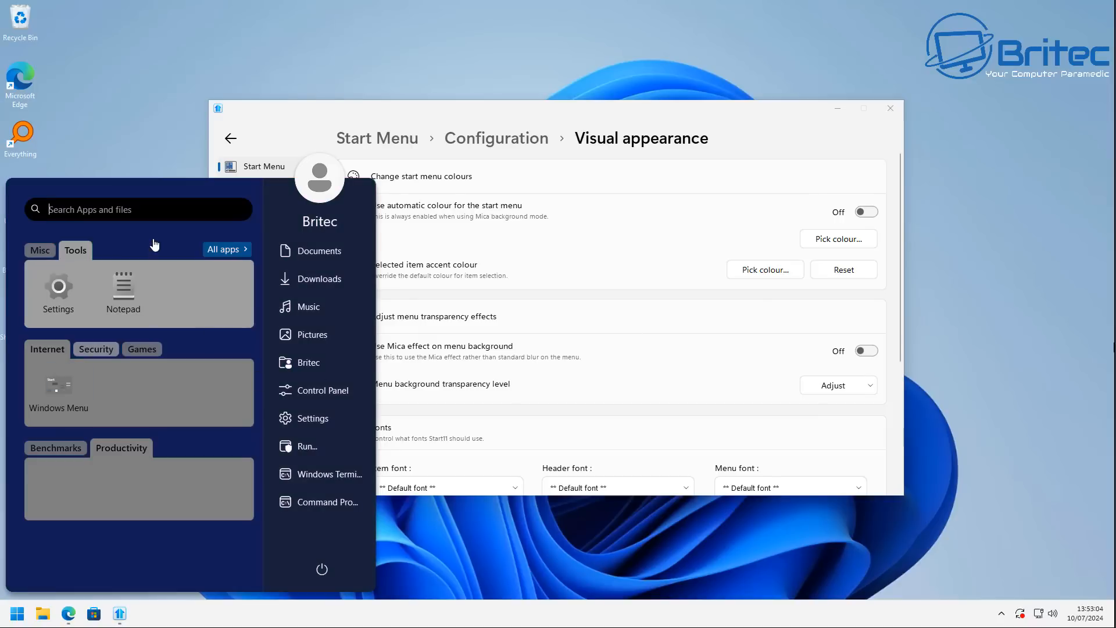
pyautogui.rightClick(176, 288)
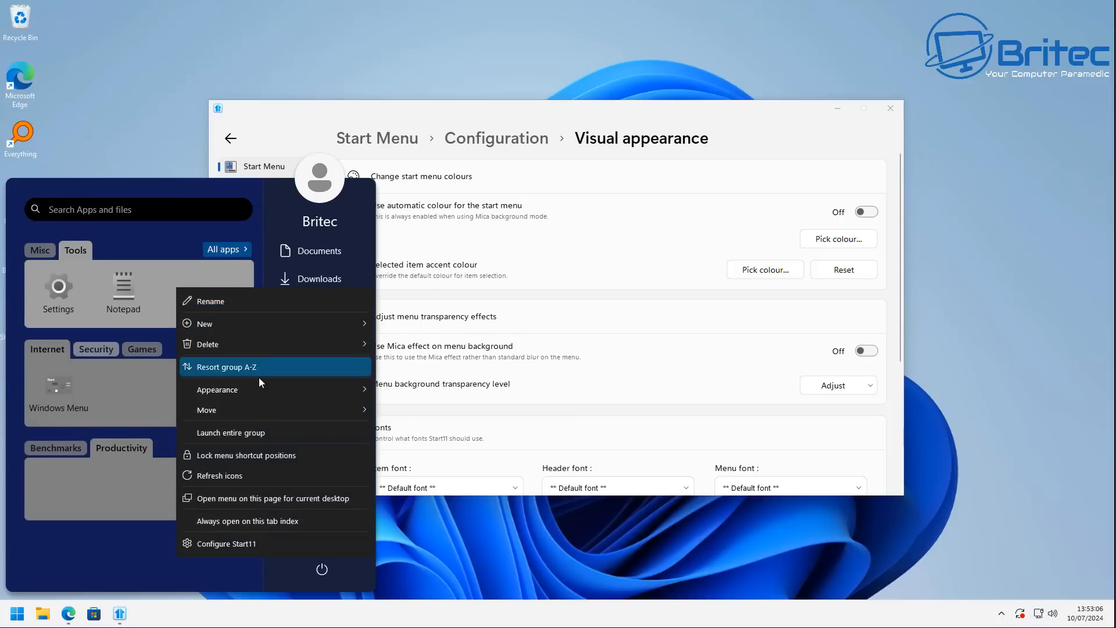
pyautogui.moveTo(263, 386)
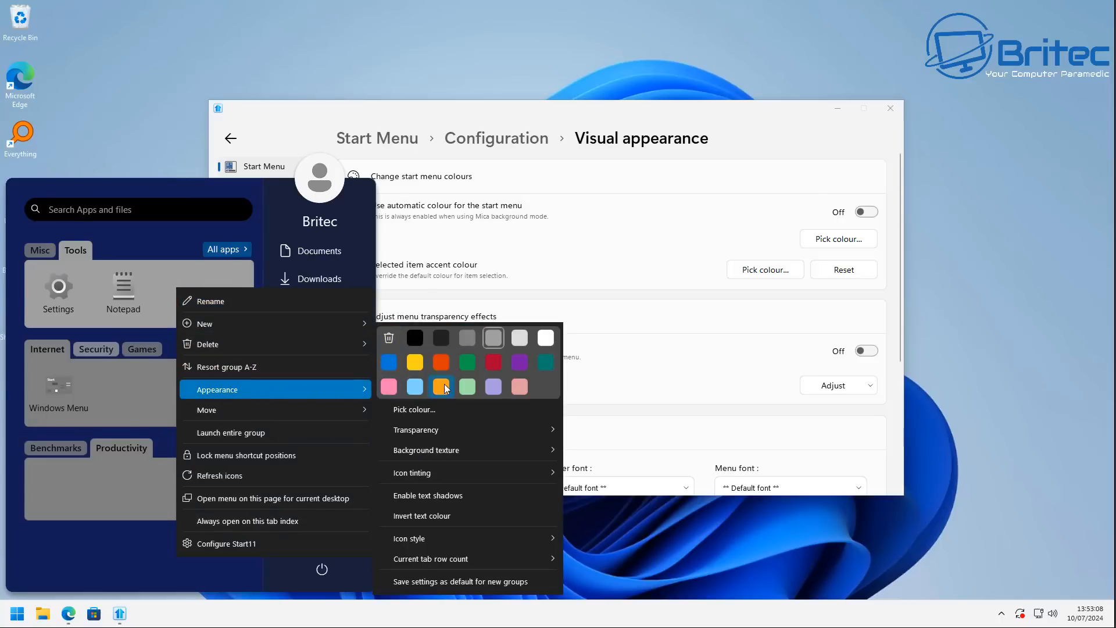
pyautogui.click(387, 364)
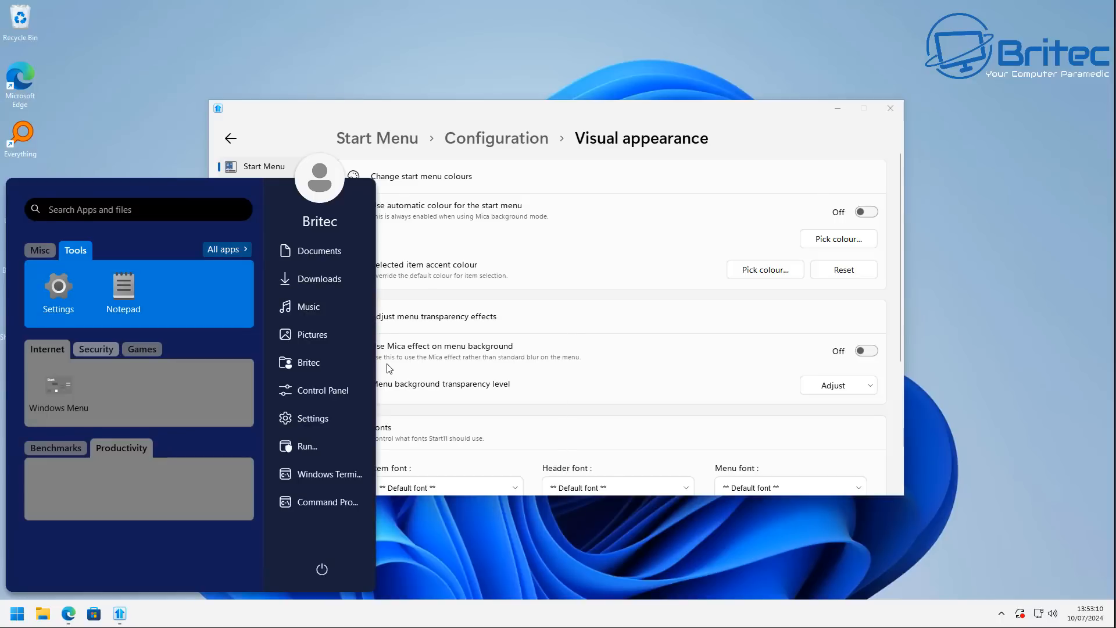
# - Give the Tools group a custom blue background colour (Red 6, Green 122, Blue 208)
pyautogui.rightClick(186, 288)
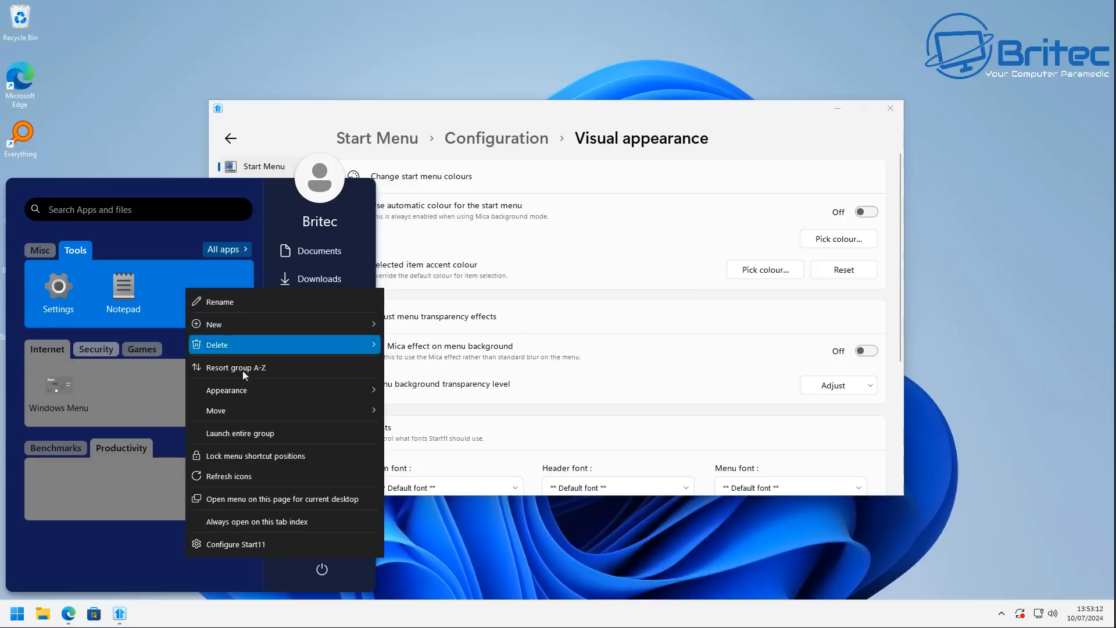
pyautogui.moveTo(250, 391)
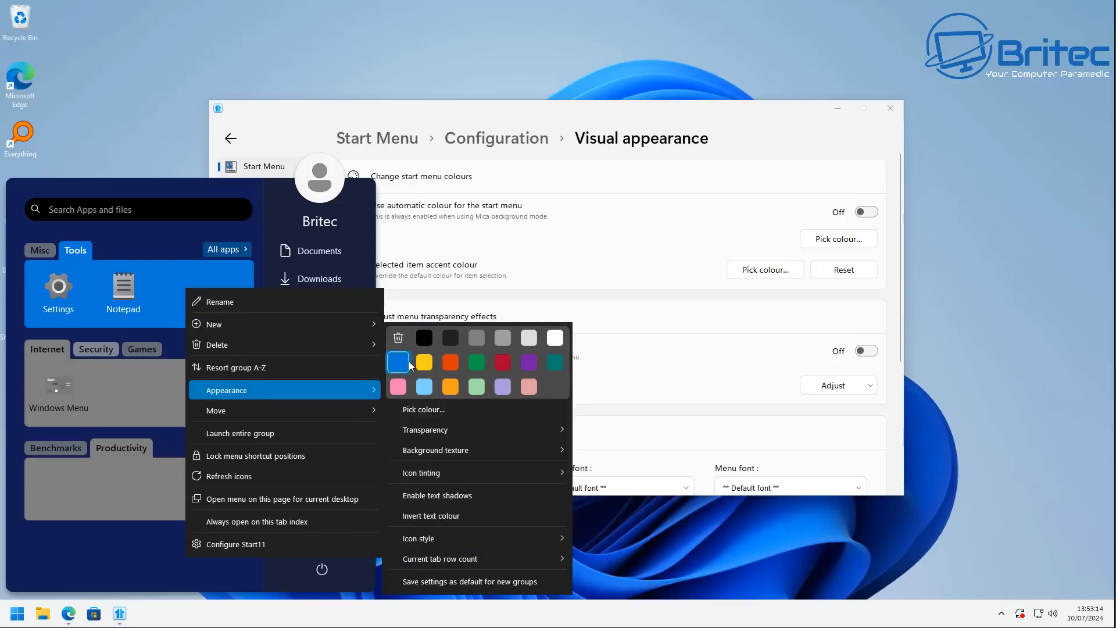
pyautogui.click(438, 411)
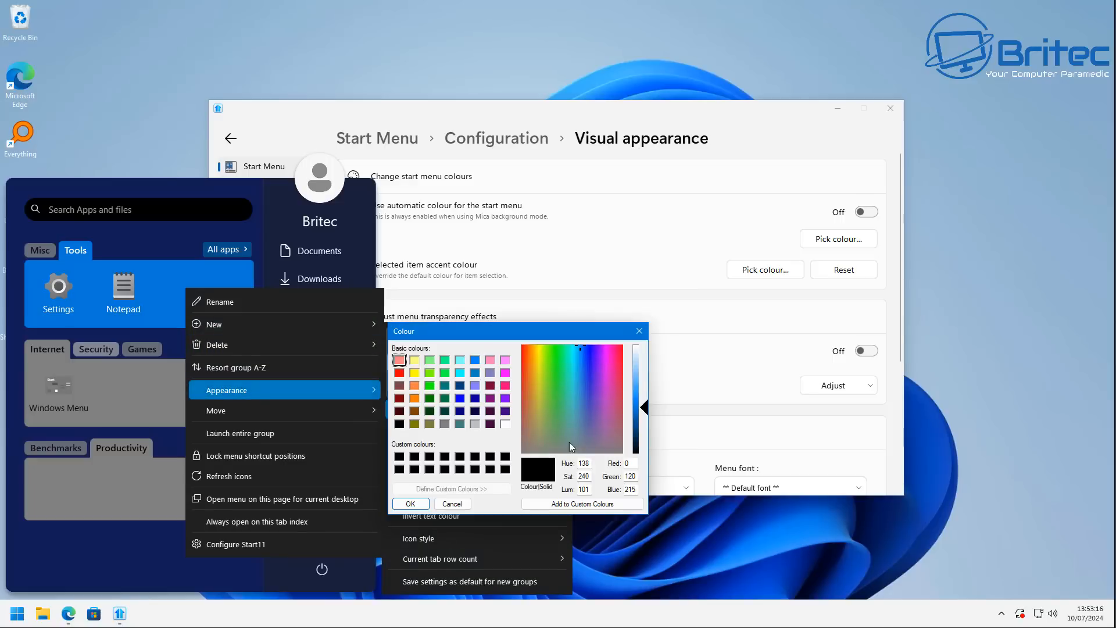
pyautogui.click(573, 356)
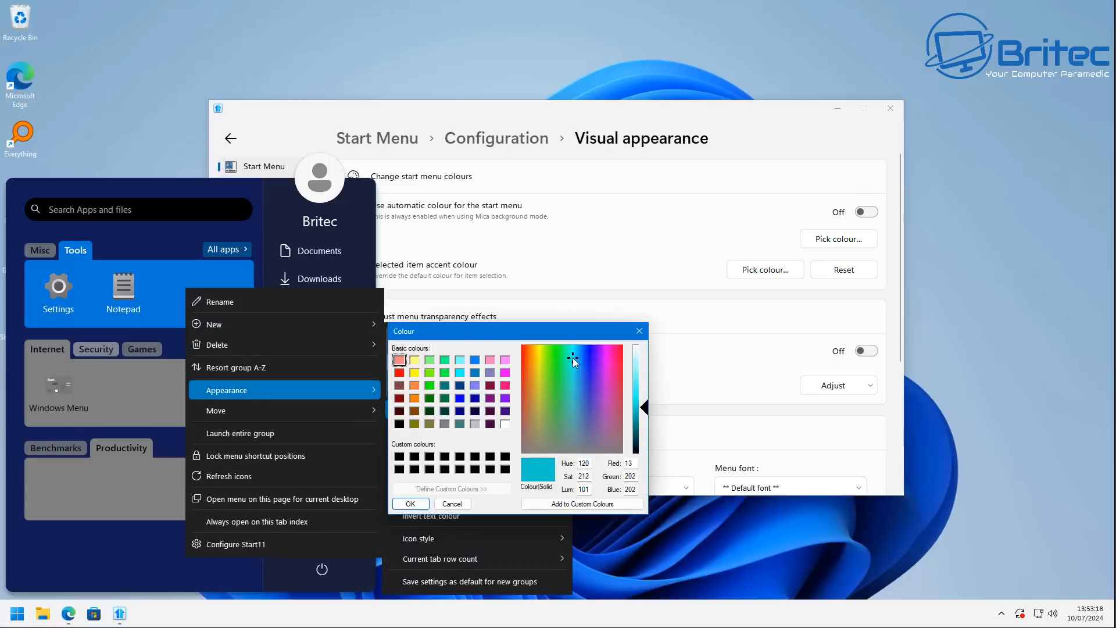
pyautogui.click(584, 361)
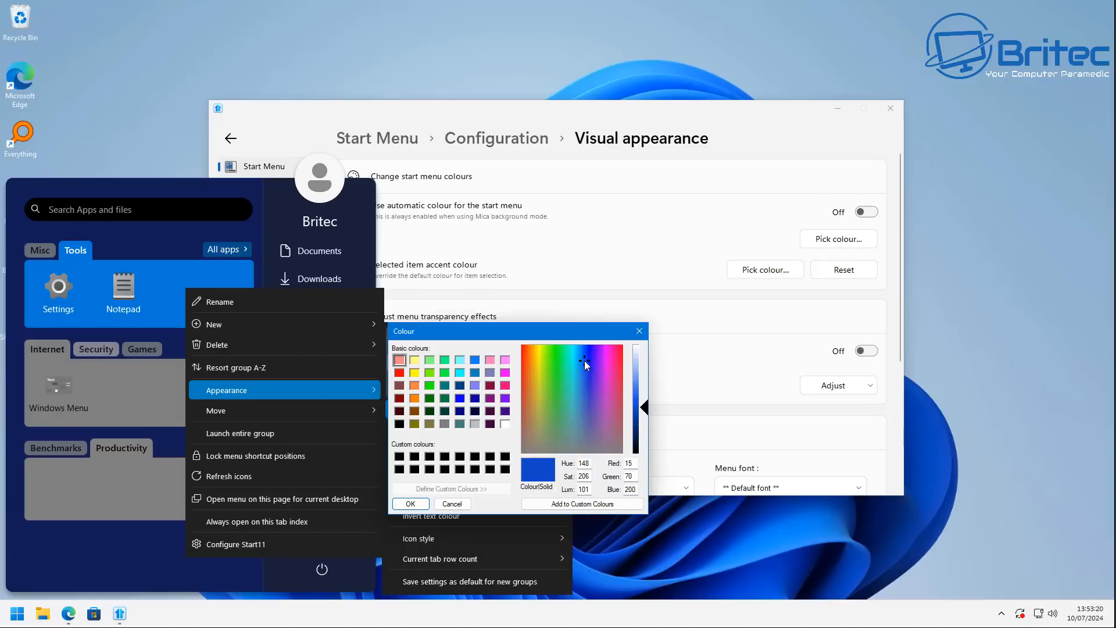
pyautogui.click(580, 352)
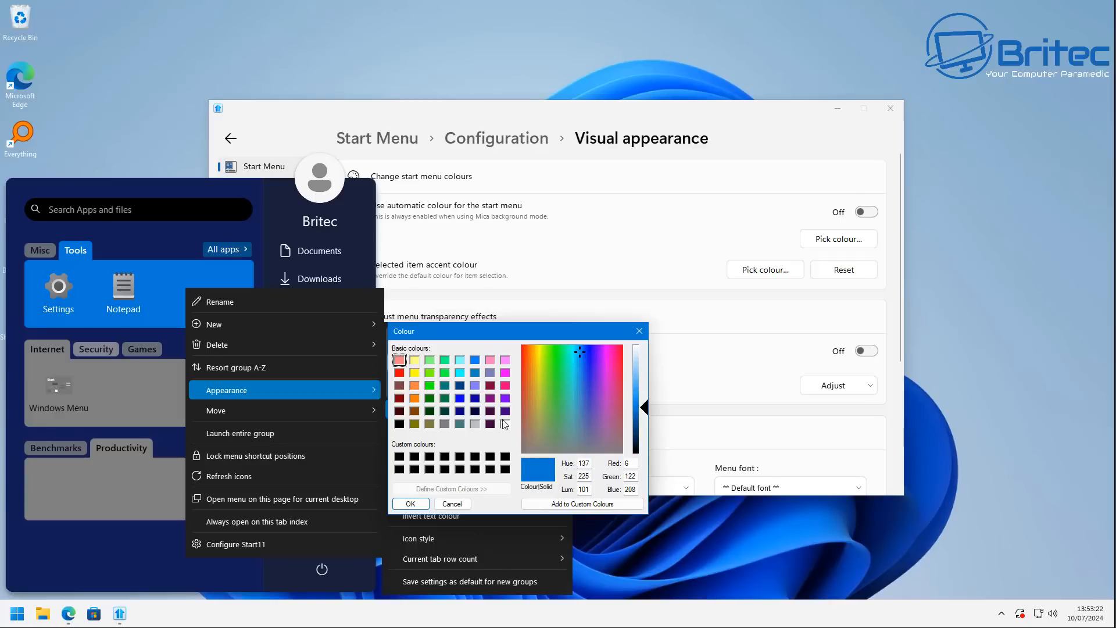
pyautogui.click(409, 504)
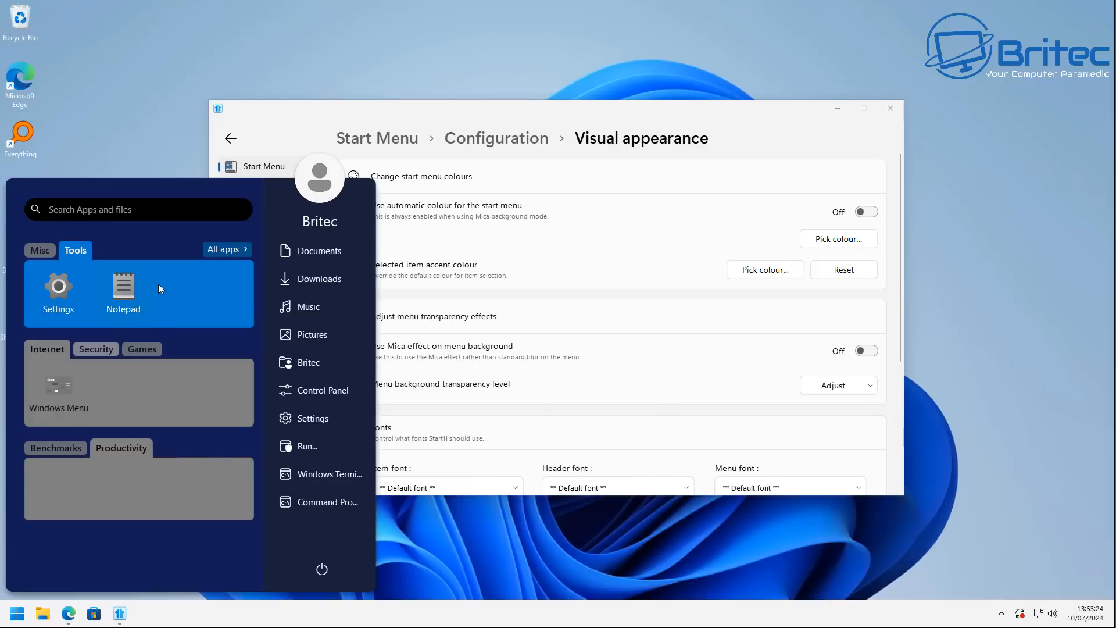
# - Change the Tools group's custom background colour to a deeper blue (Red 13, Green 84, Blue 202)
pyautogui.rightClick(205, 291)
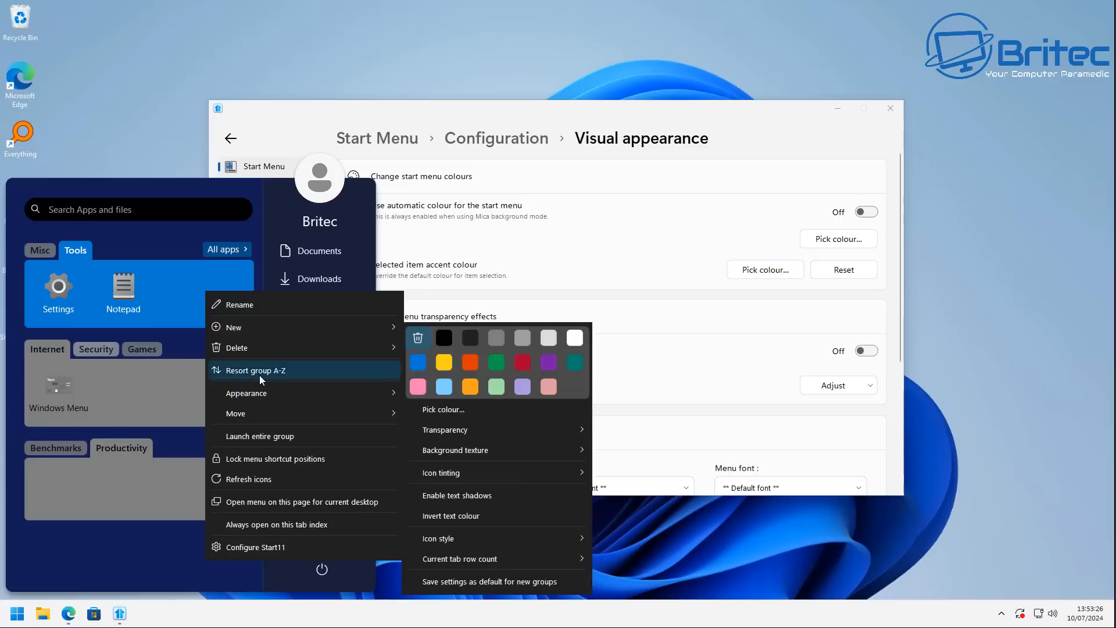
pyautogui.moveTo(280, 389)
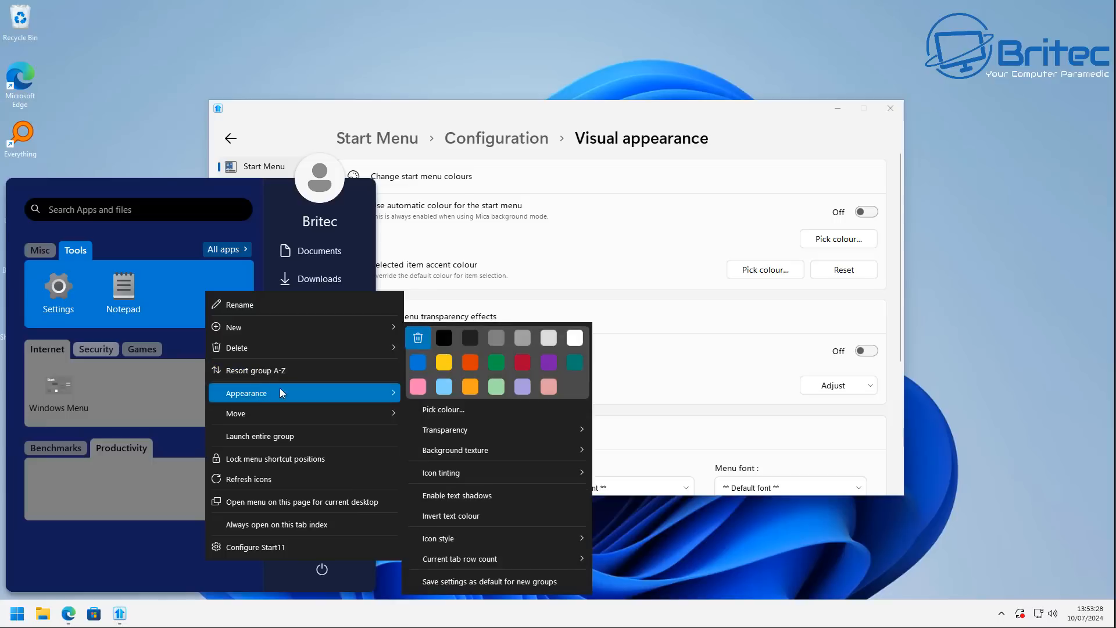
pyautogui.click(459, 408)
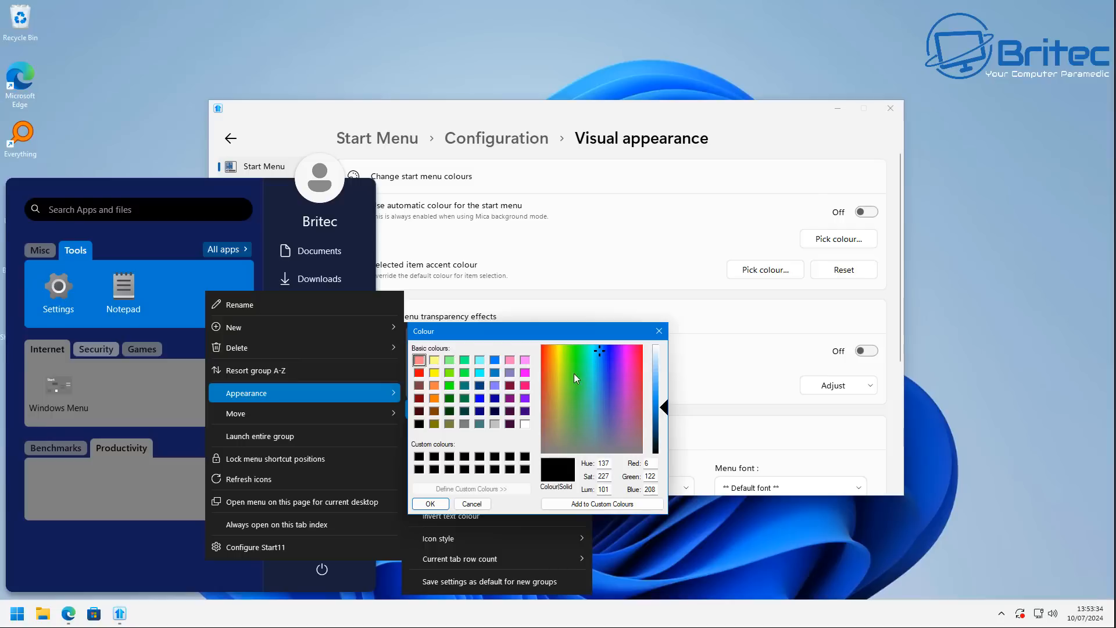
pyautogui.click(604, 359)
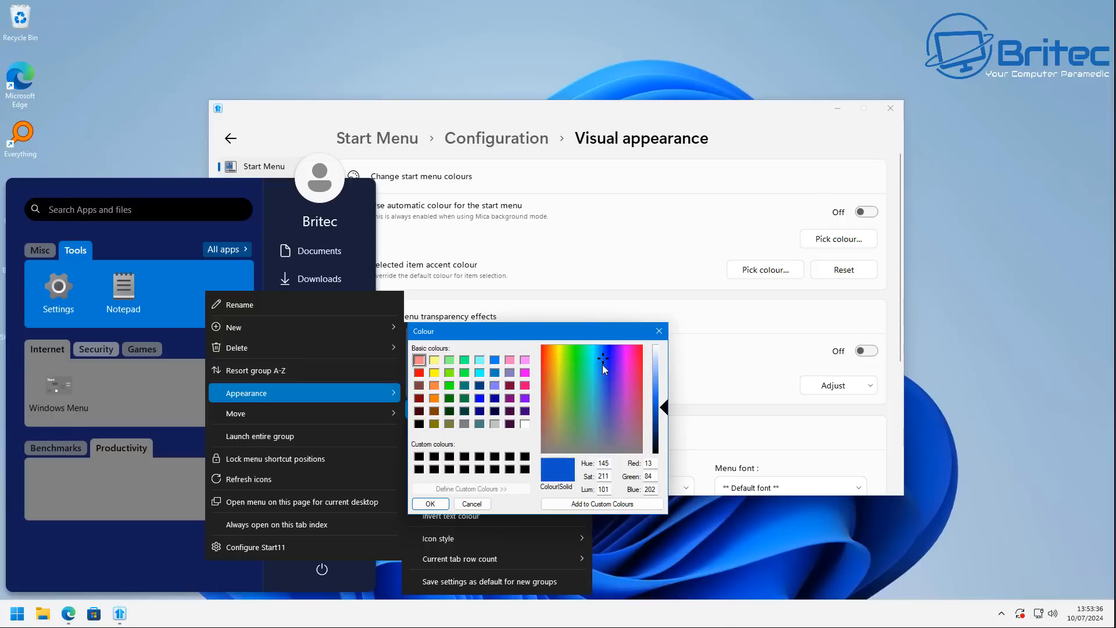
pyautogui.click(428, 504)
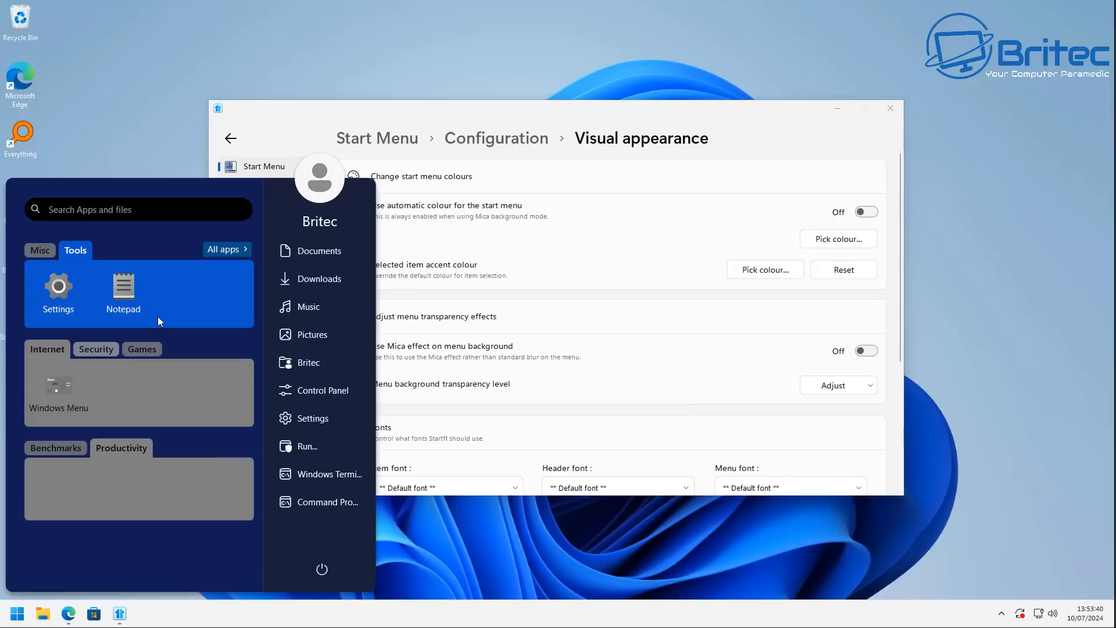
# - Lower the luminance of the Tools group's background colour to 68, giving dark blue (Red 9, Green 56, Blue 136)
pyautogui.rightClick(169, 298)
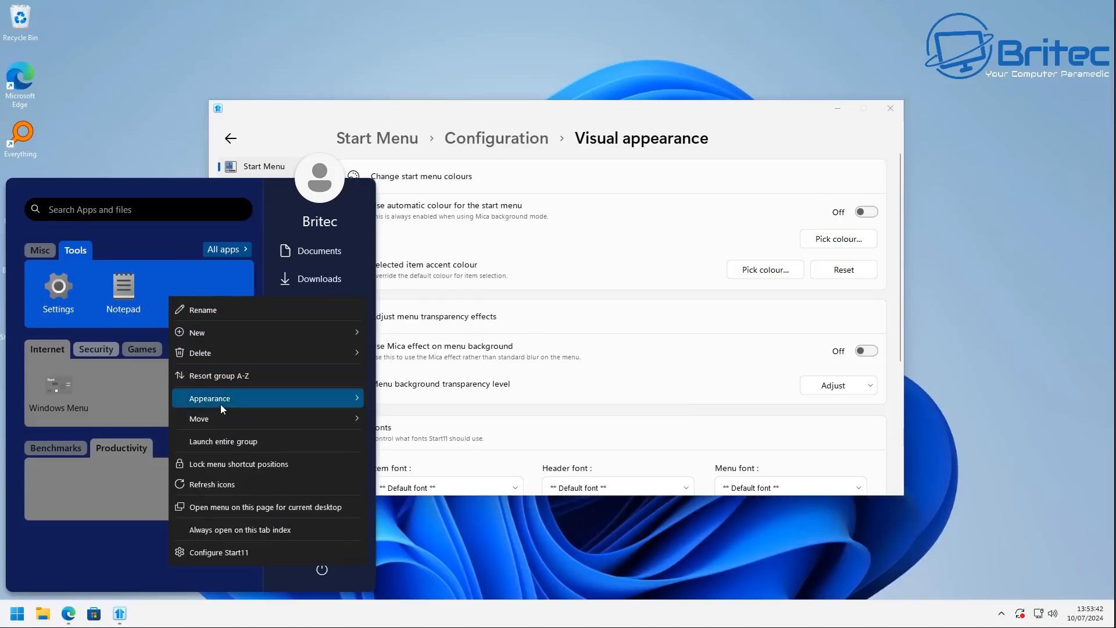
pyautogui.moveTo(221, 404)
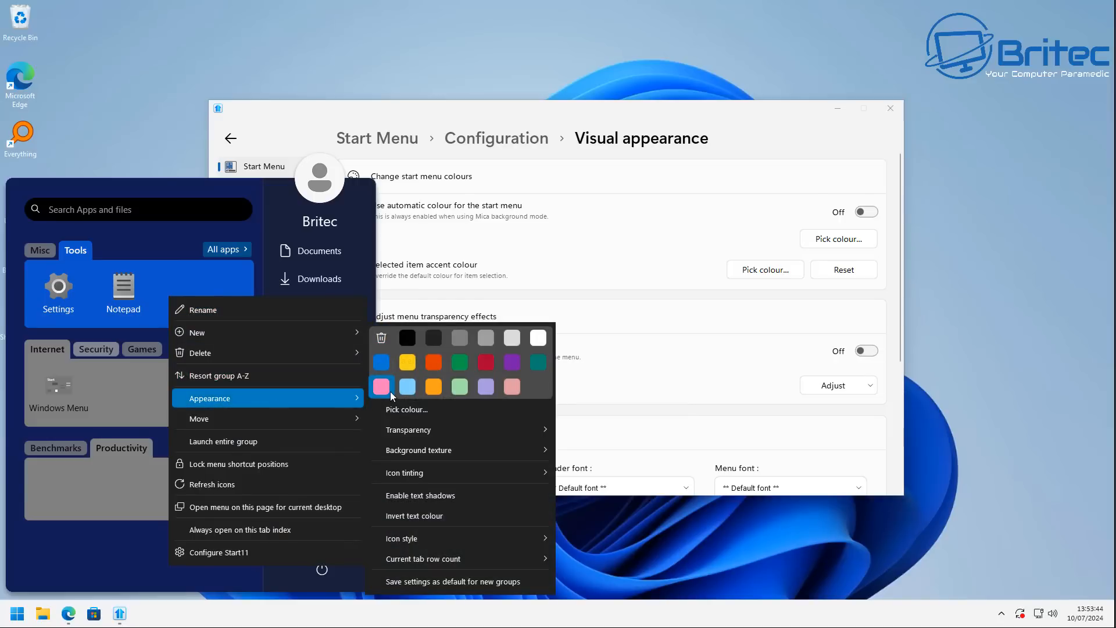
pyautogui.click(433, 410)
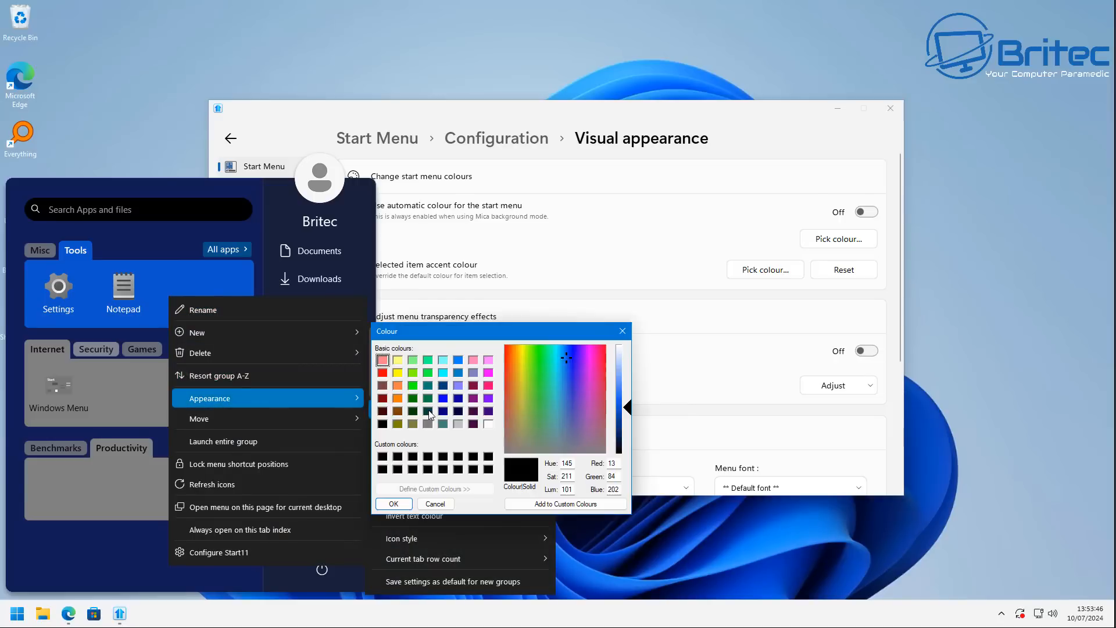
pyautogui.moveTo(630, 411); pyautogui.dragTo(633, 427)
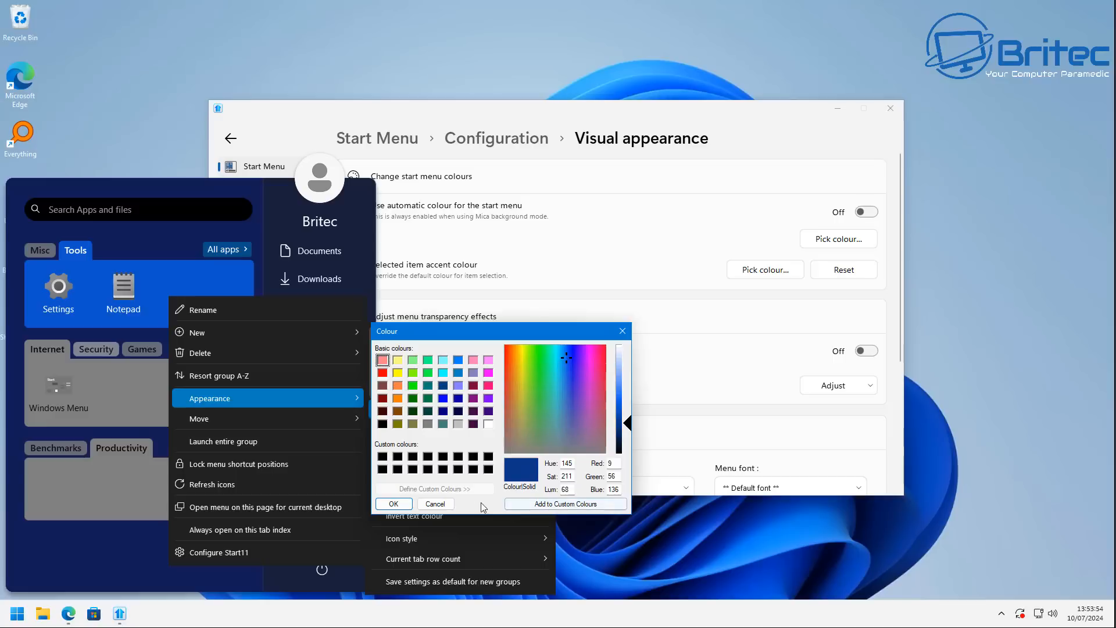
pyautogui.click(386, 501)
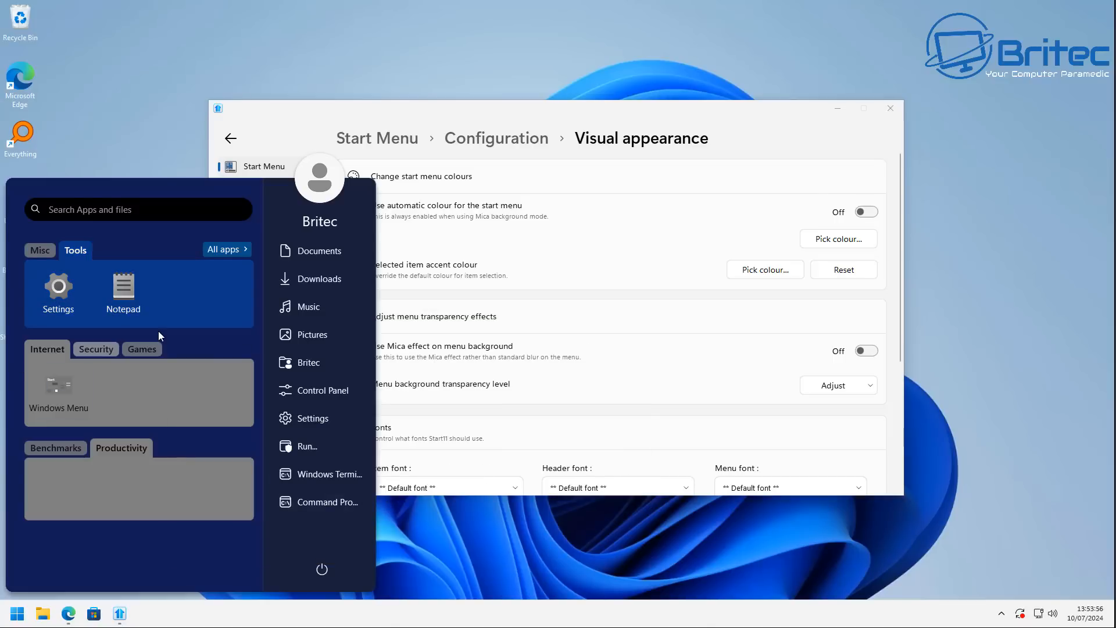
# - Give the Internet group a custom dark blue background colour with hue 145 and saturation 211, adjusting its luminance
pyautogui.rightClick(176, 374)
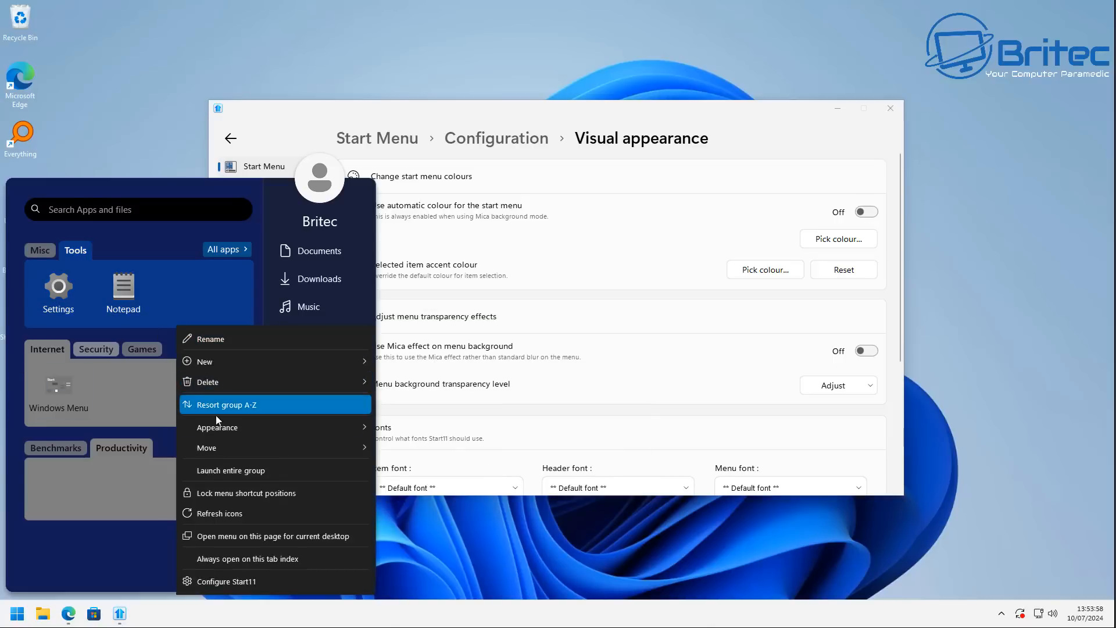
pyautogui.moveTo(227, 427)
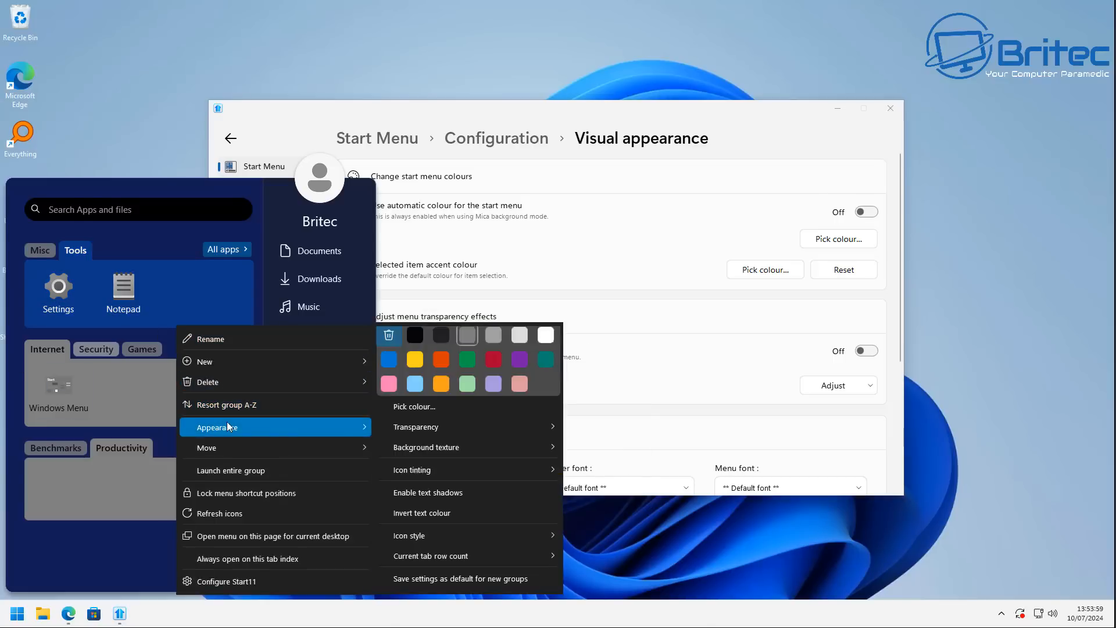
pyautogui.click(417, 410)
pyautogui.moveTo(581, 463); pyautogui.dragTo(529, 469)
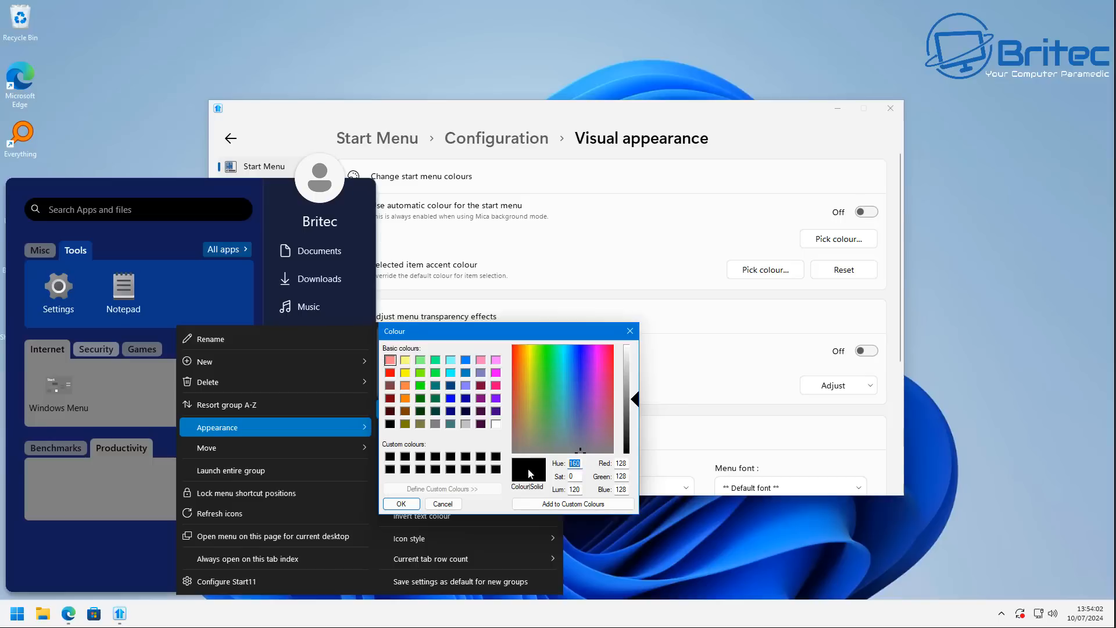
pyautogui.write('145')
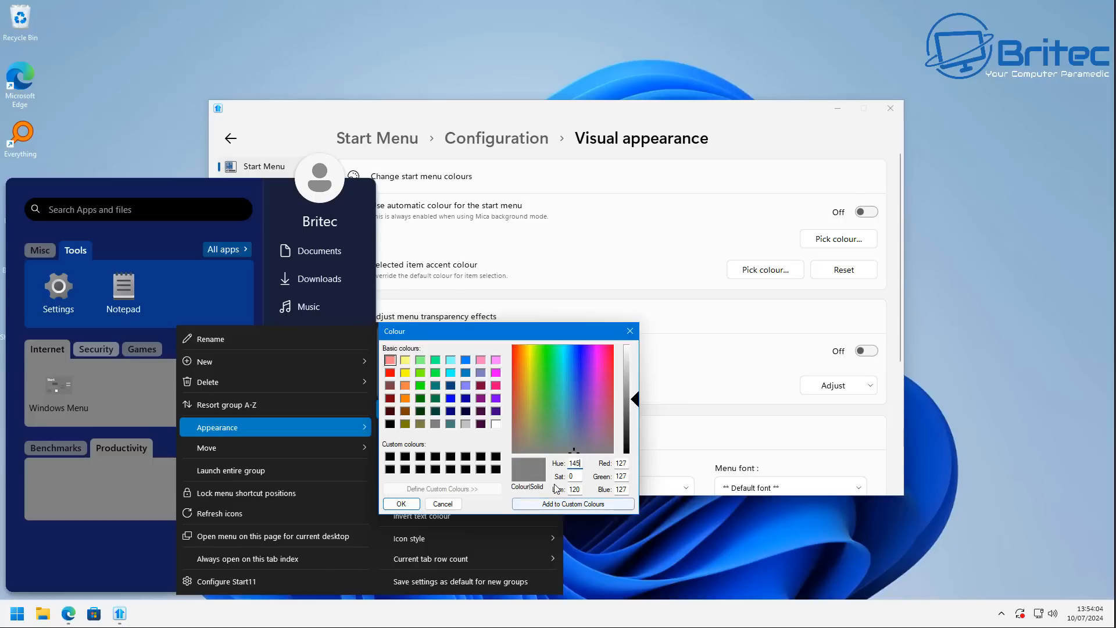
pyautogui.moveTo(575, 475); pyautogui.dragTo(530, 498)
pyautogui.write('21')
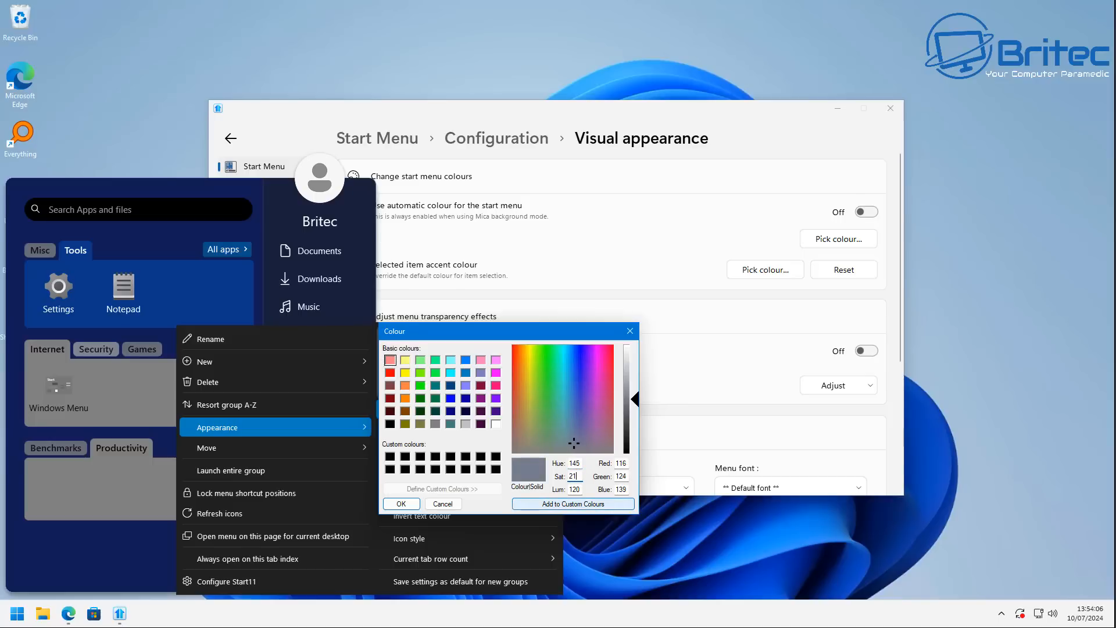
pyautogui.write('1')
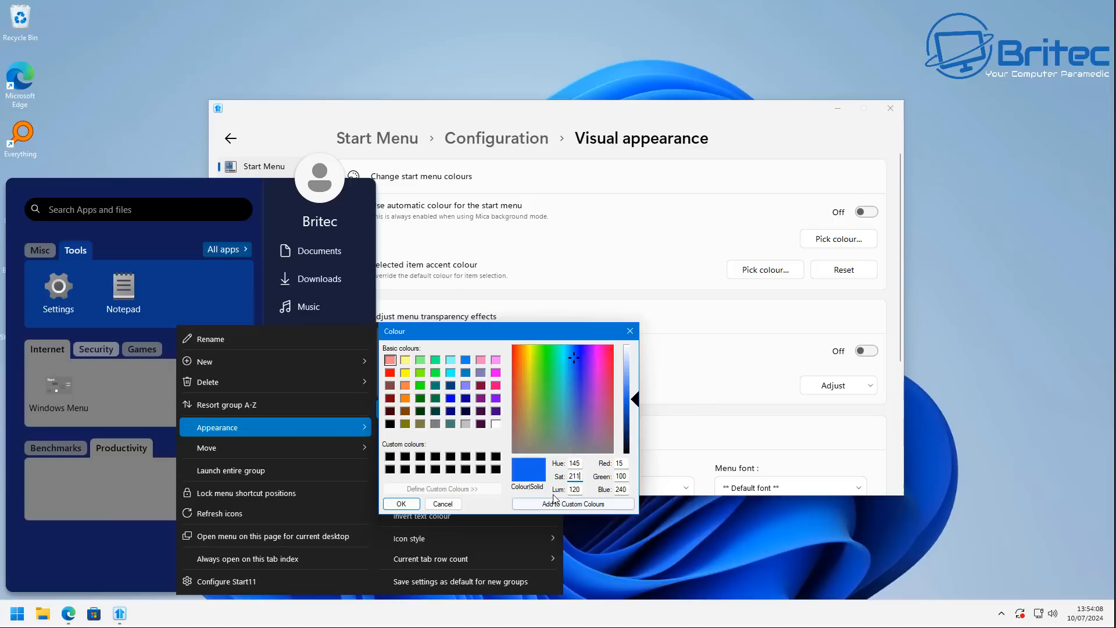
pyautogui.doubleClick(574, 489)
pyautogui.write('148')
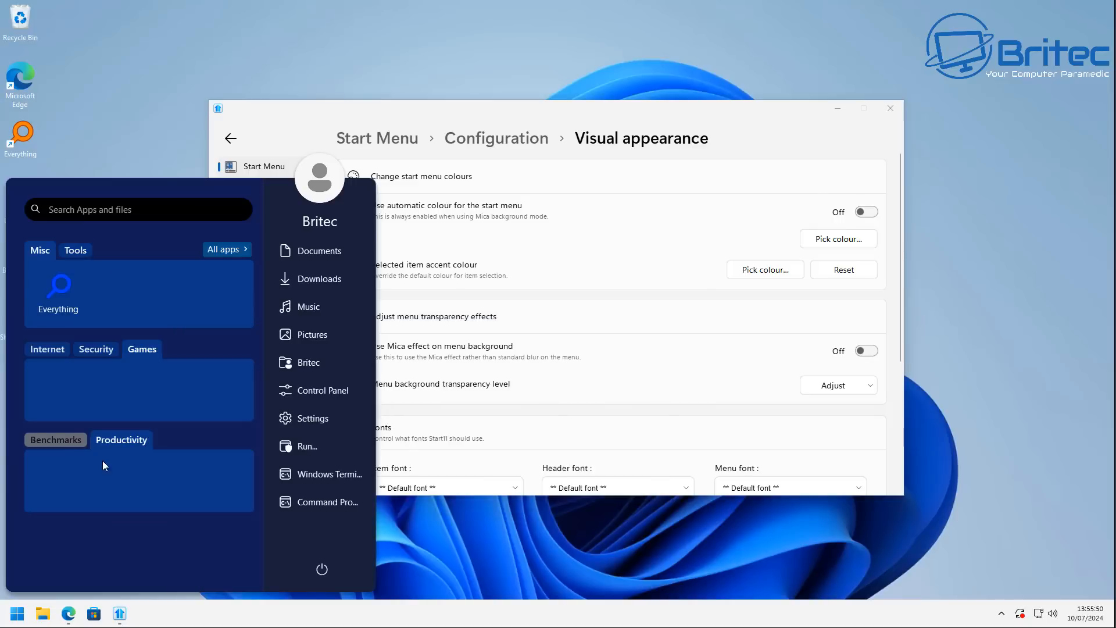
# - Give the Benchmarks group a custom dark blue background colour with hue 145, saturation 210 and a low luminance
pyautogui.click(51, 442)
pyautogui.rightClick(124, 472)
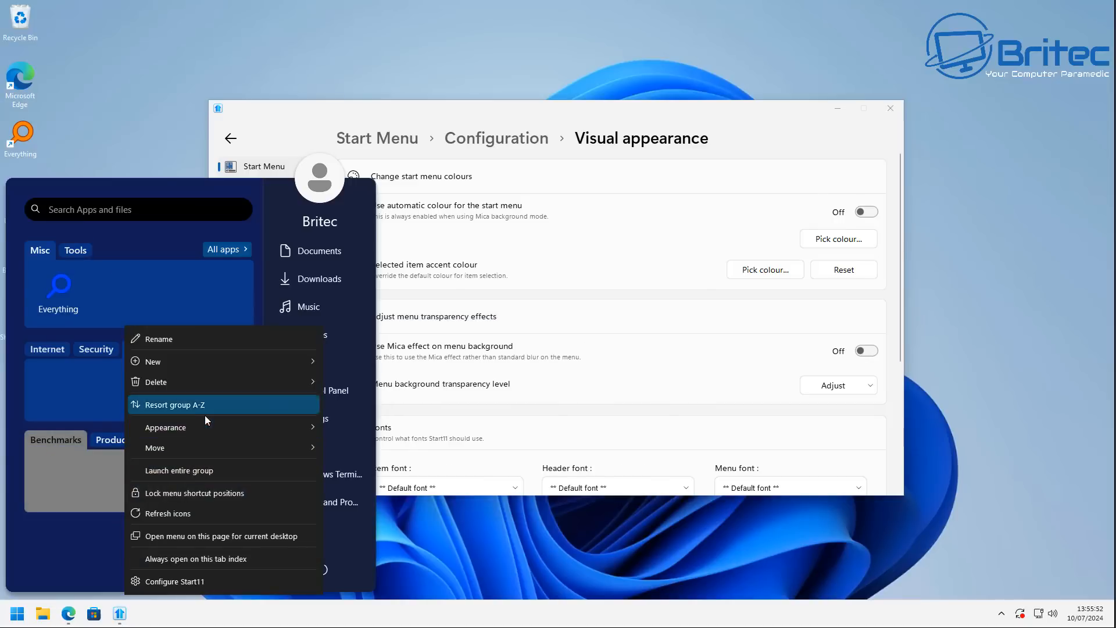
pyautogui.moveTo(305, 426)
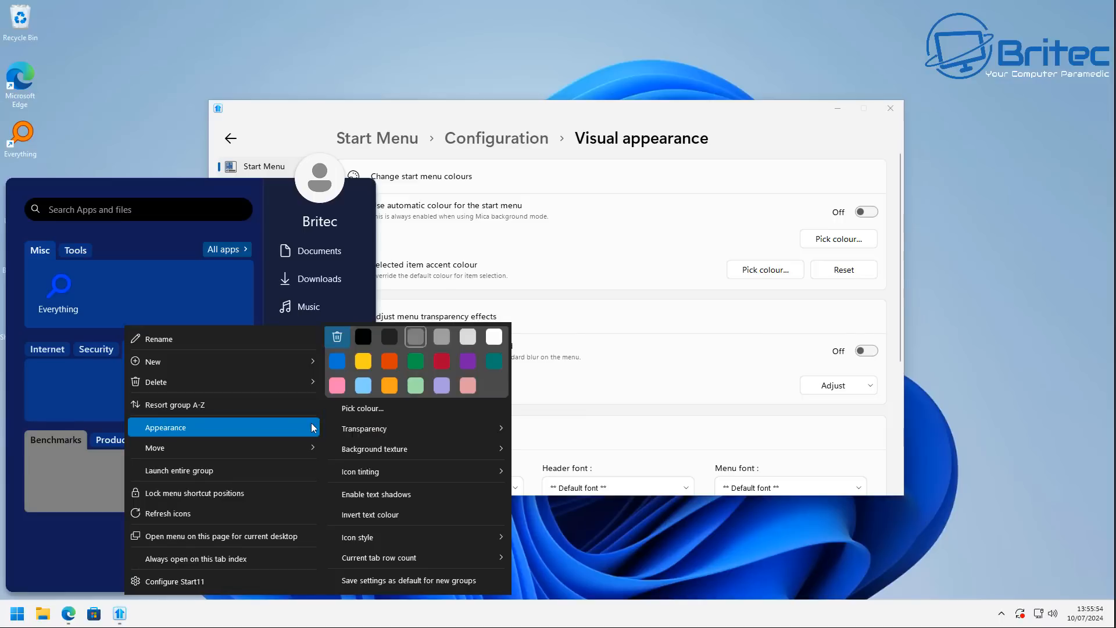
pyautogui.click(372, 412)
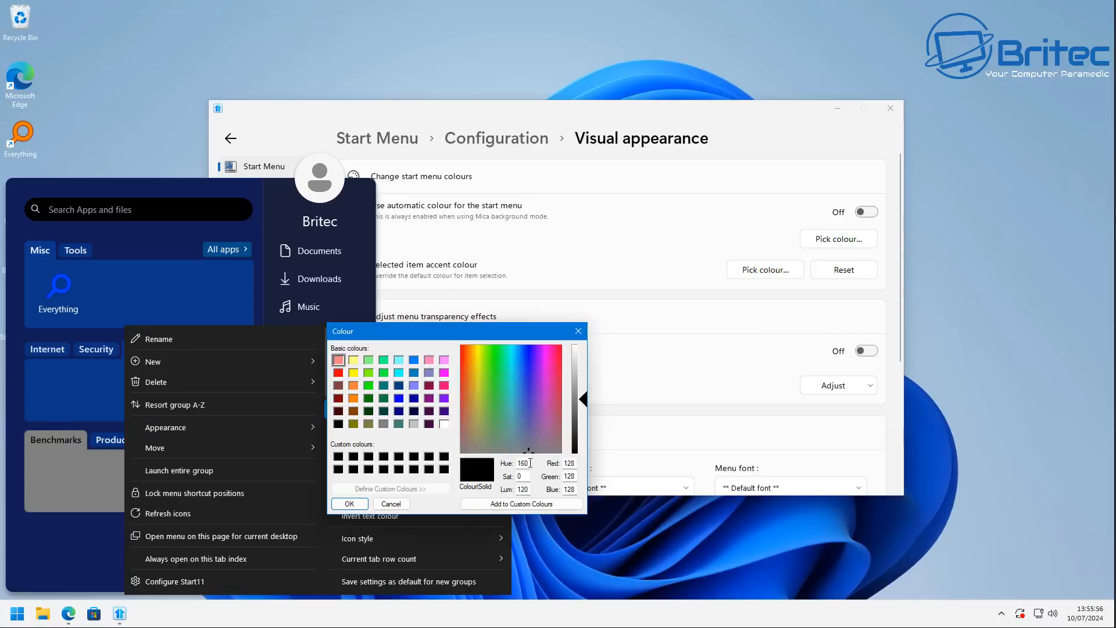
pyautogui.moveTo(529, 464); pyautogui.dragTo(460, 475)
pyautogui.write('145')
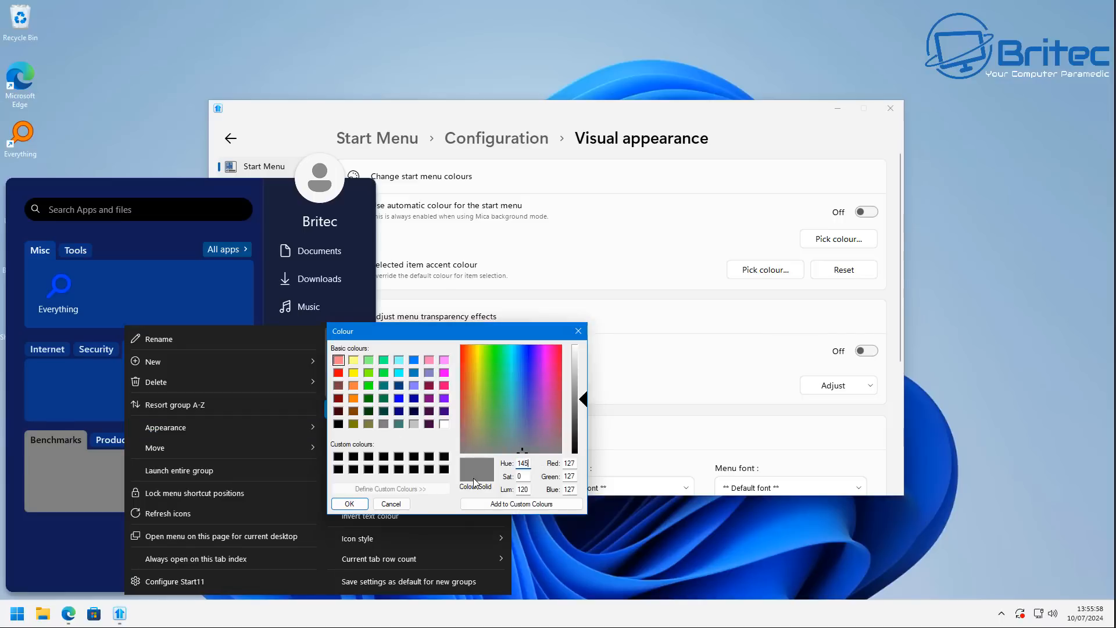
pyautogui.press('Tab')
pyautogui.write('210')
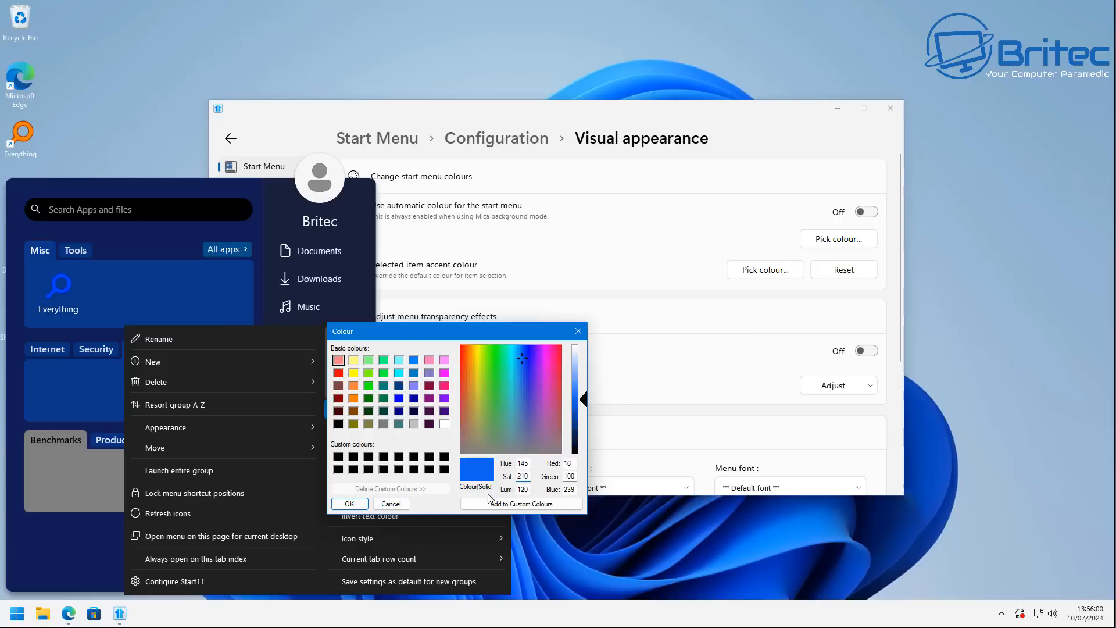
pyautogui.press('Tab')
pyautogui.write('50')
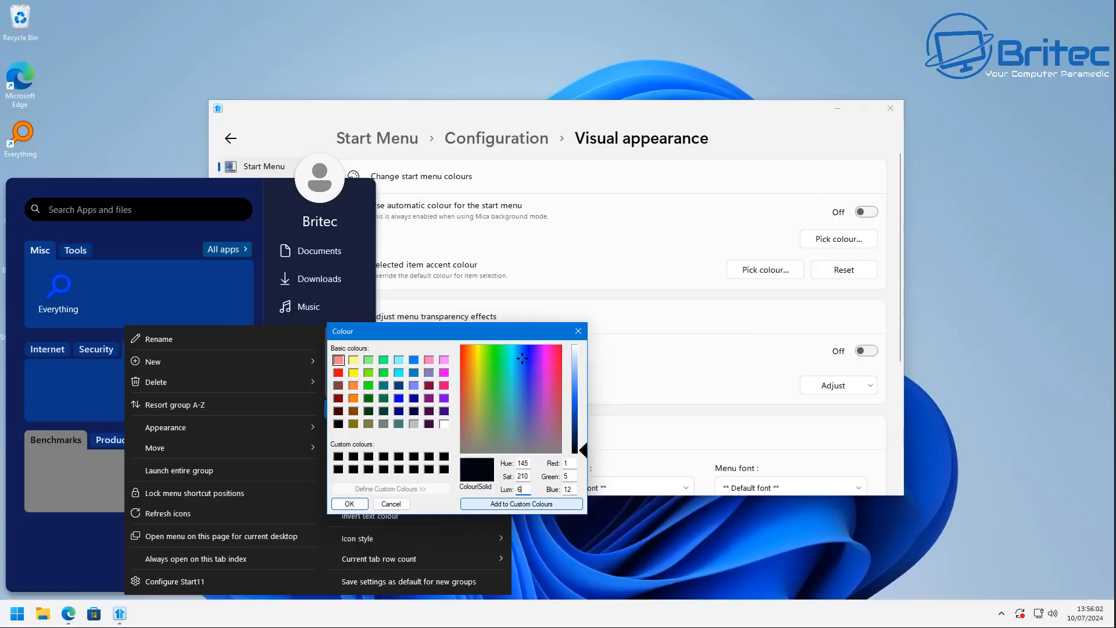
pyautogui.press('Return')
pyautogui.click(239, 552)
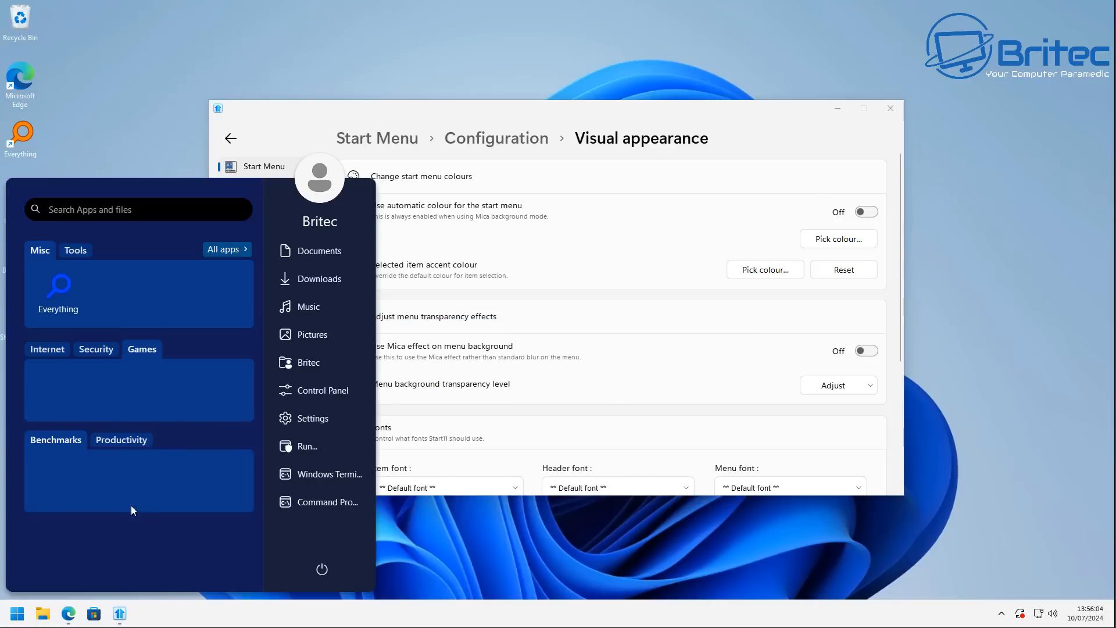
# - Tint the icons in the Tools group light blue
pyautogui.click(65, 255)
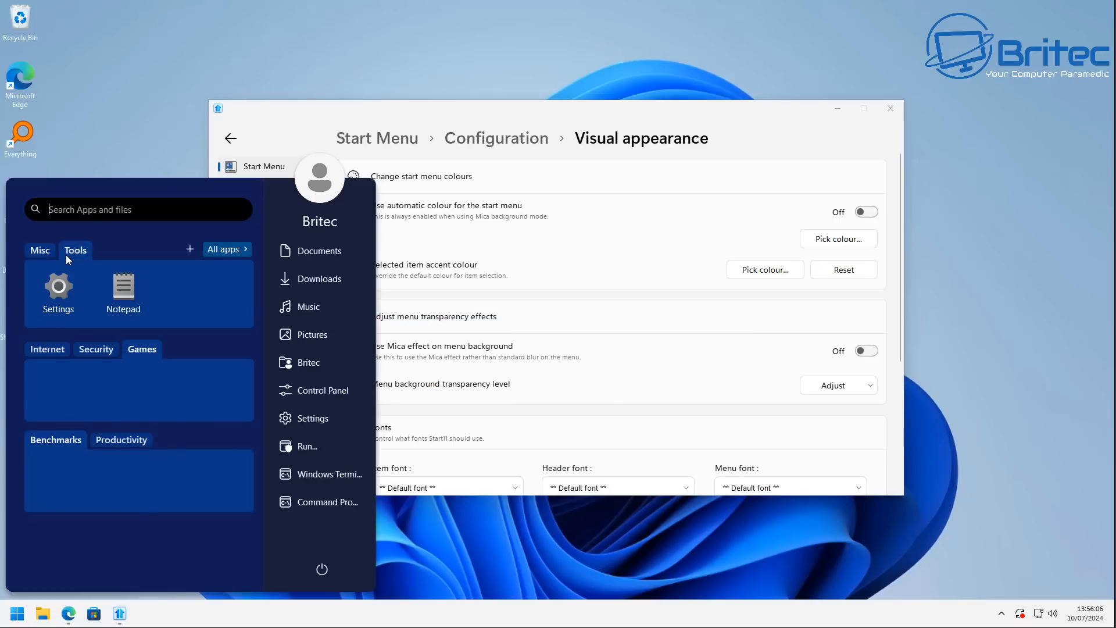
pyautogui.rightClick(162, 287)
pyautogui.moveTo(214, 397)
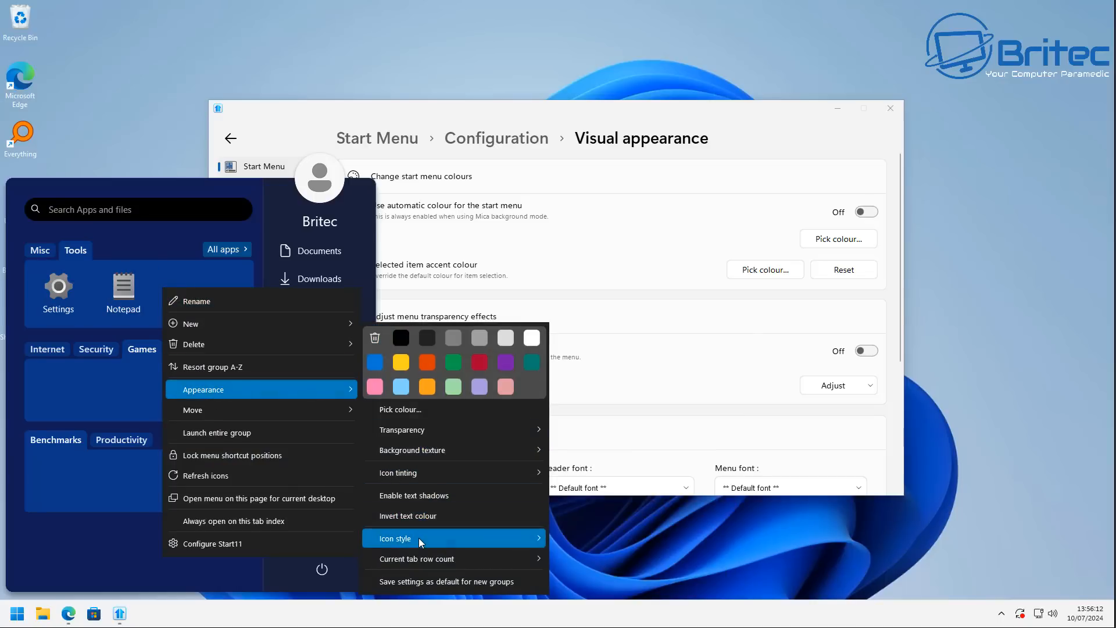
pyautogui.moveTo(441, 535)
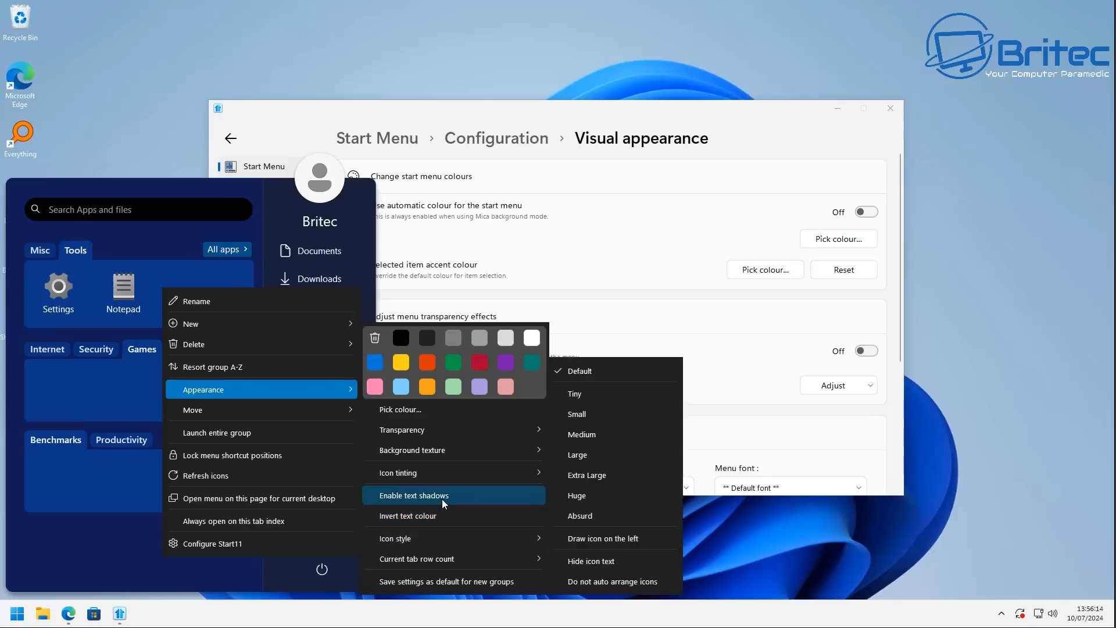
pyautogui.moveTo(439, 479)
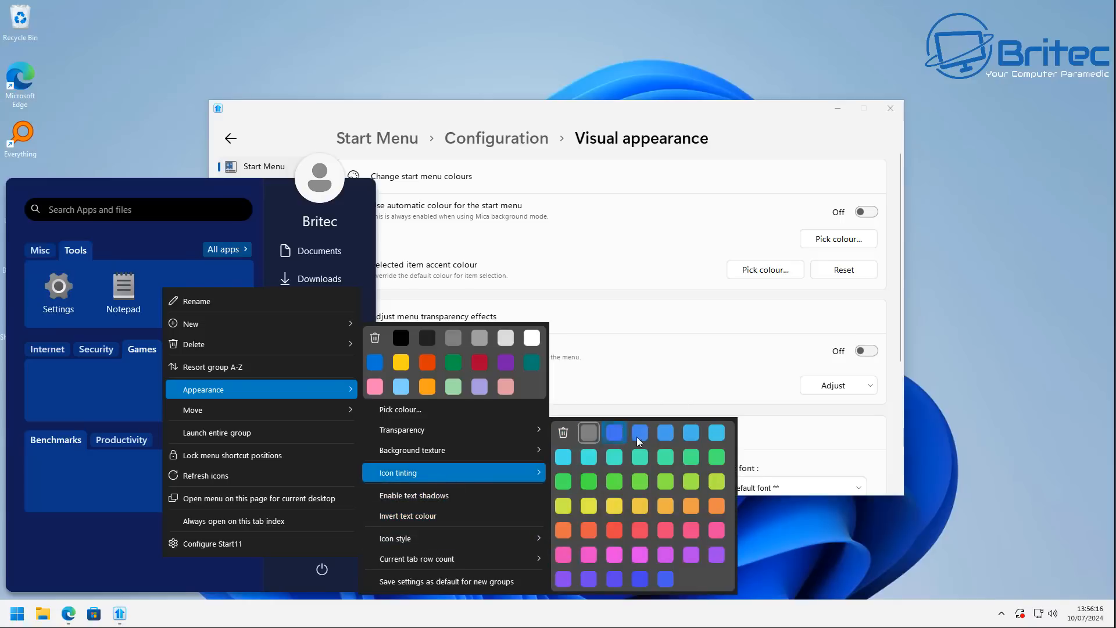
pyautogui.click(712, 434)
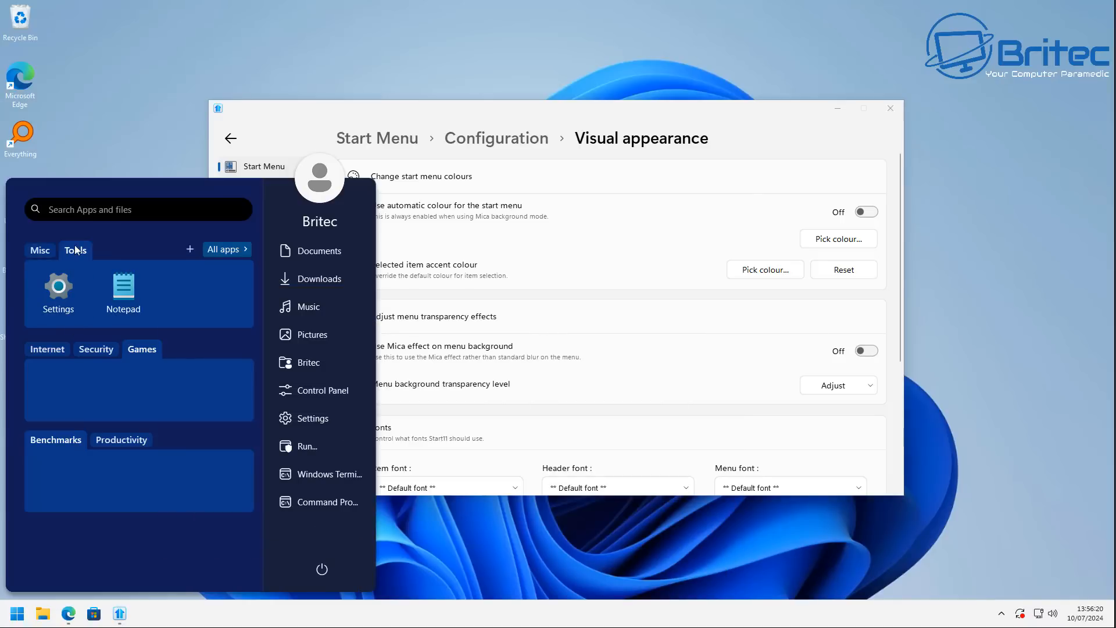
# - Change the icon tint of the Misc group to a lighter sky blue
pyautogui.click(43, 251)
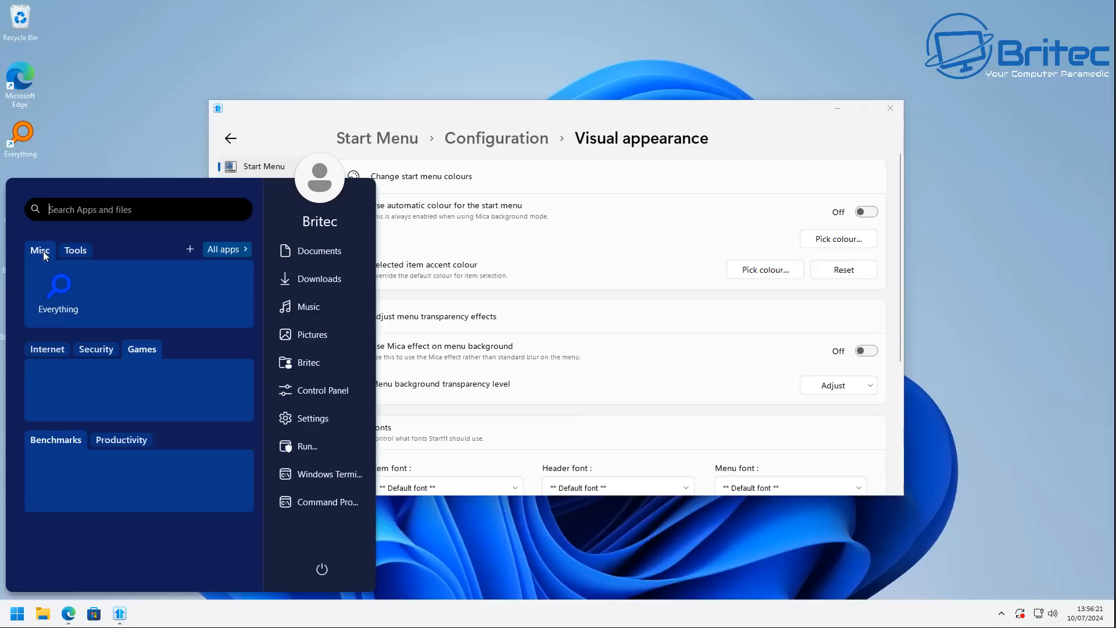
pyautogui.rightClick(120, 284)
pyautogui.moveTo(187, 378)
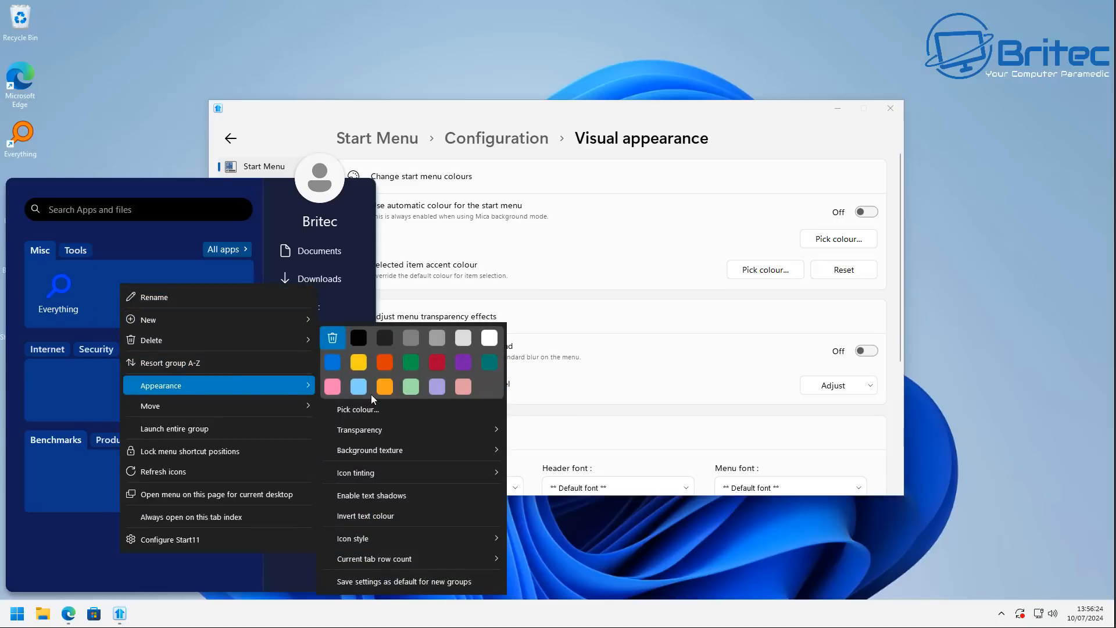
pyautogui.moveTo(404, 469)
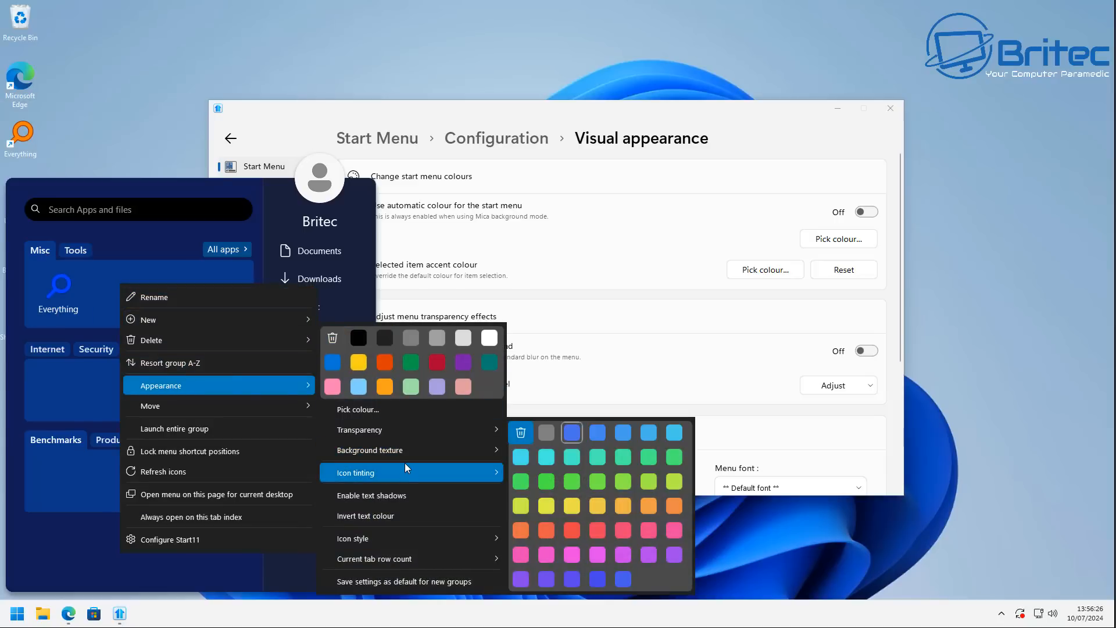
pyautogui.click(643, 430)
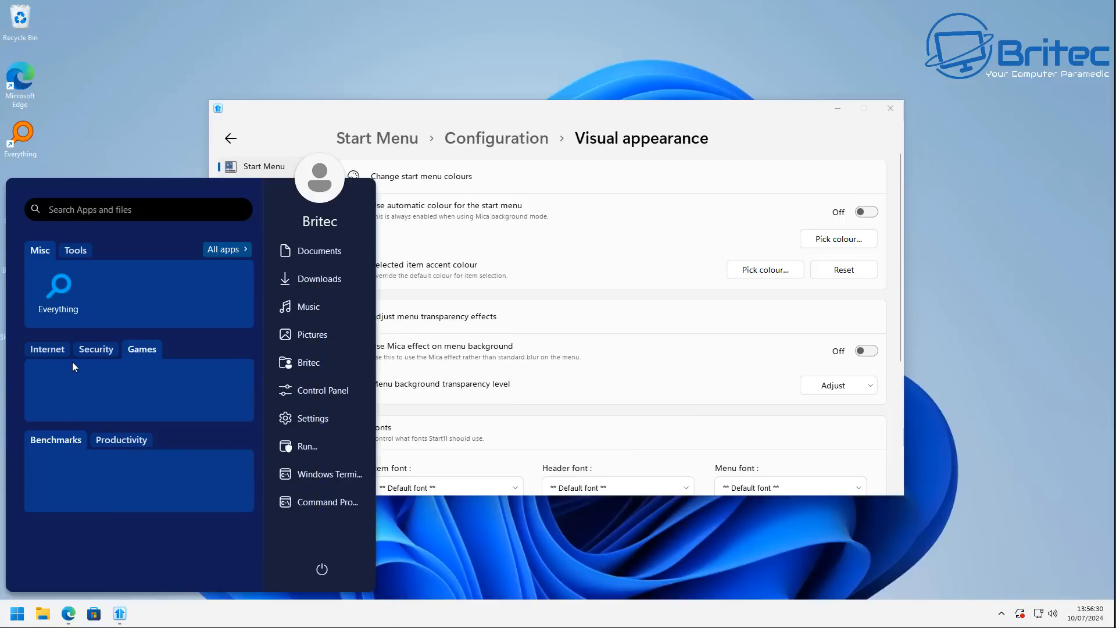
# - Check the Tools and Misc tabs, and tint the Security group's icons light blue
pyautogui.click(82, 254)
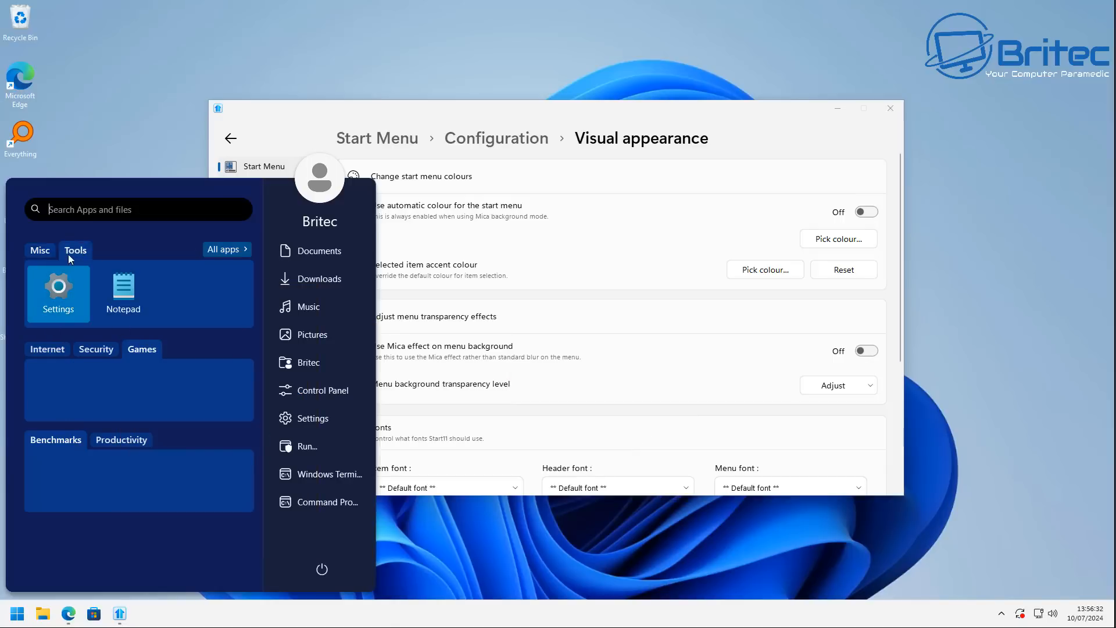
pyautogui.click(46, 251)
pyautogui.click(89, 351)
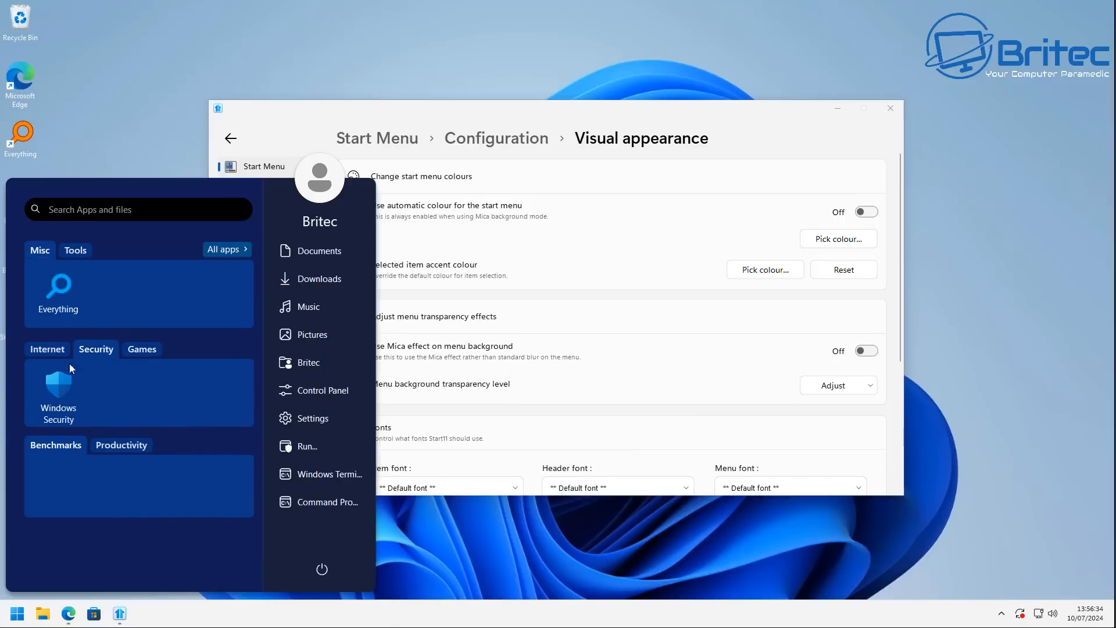
pyautogui.rightClick(106, 386)
pyautogui.moveTo(156, 433)
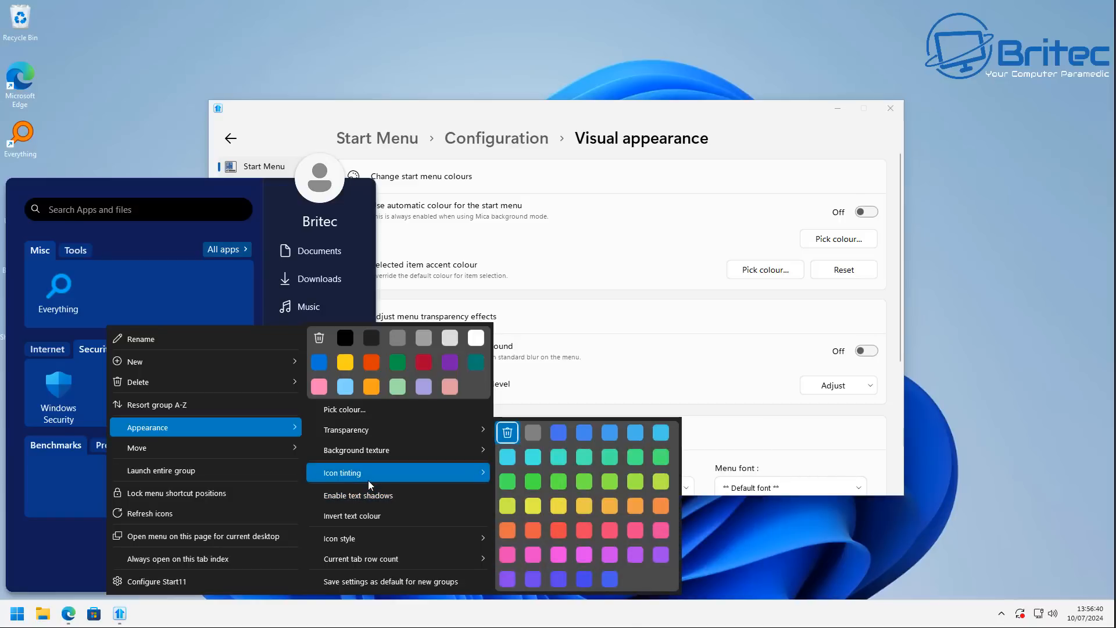
pyautogui.click(629, 431)
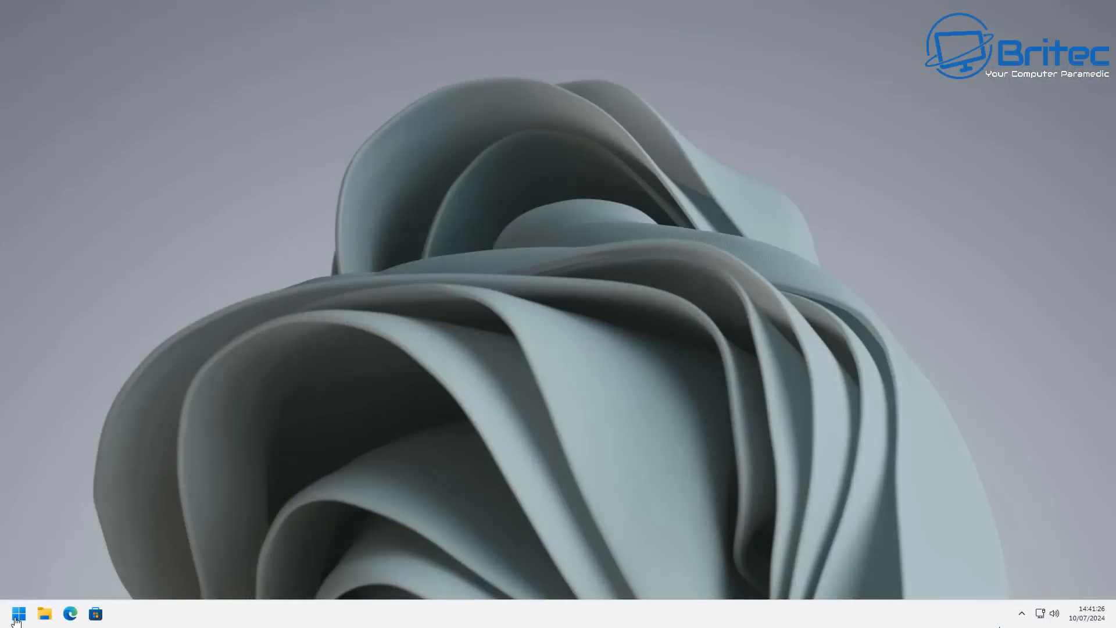
# - Open the Start11 configuration window from the Start menu
pyautogui.click(17, 619)
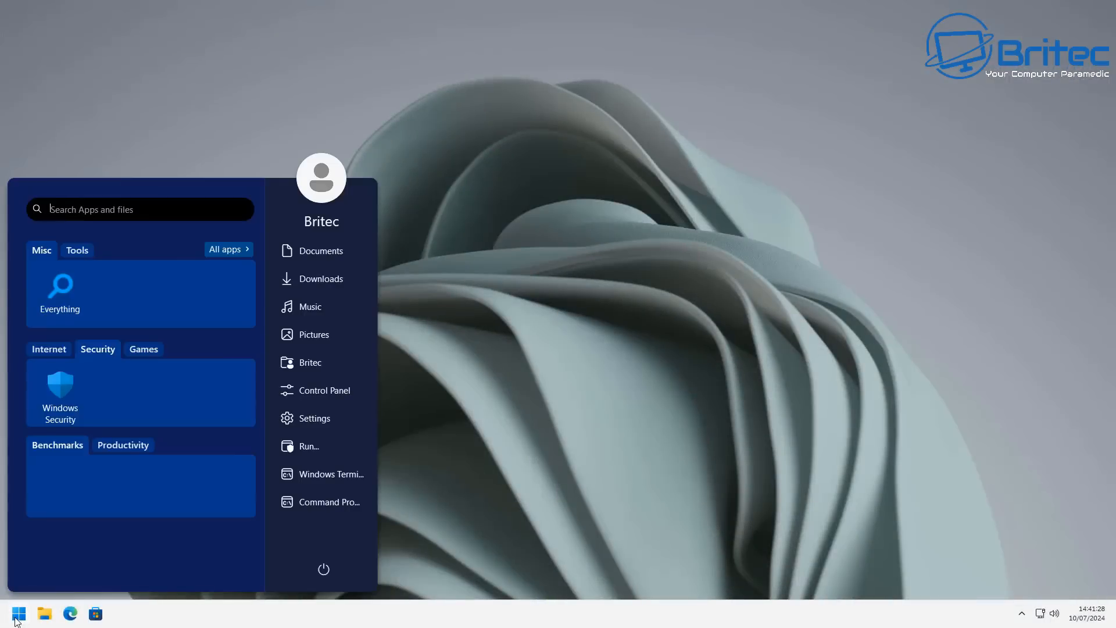
pyautogui.click(399, 622)
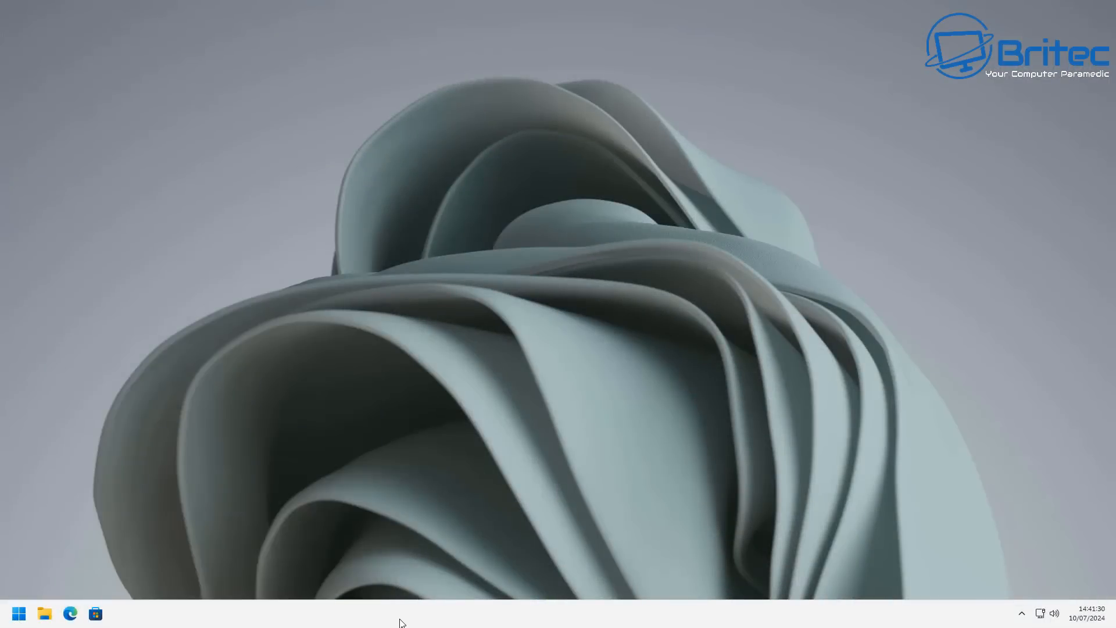
pyautogui.click(18, 615)
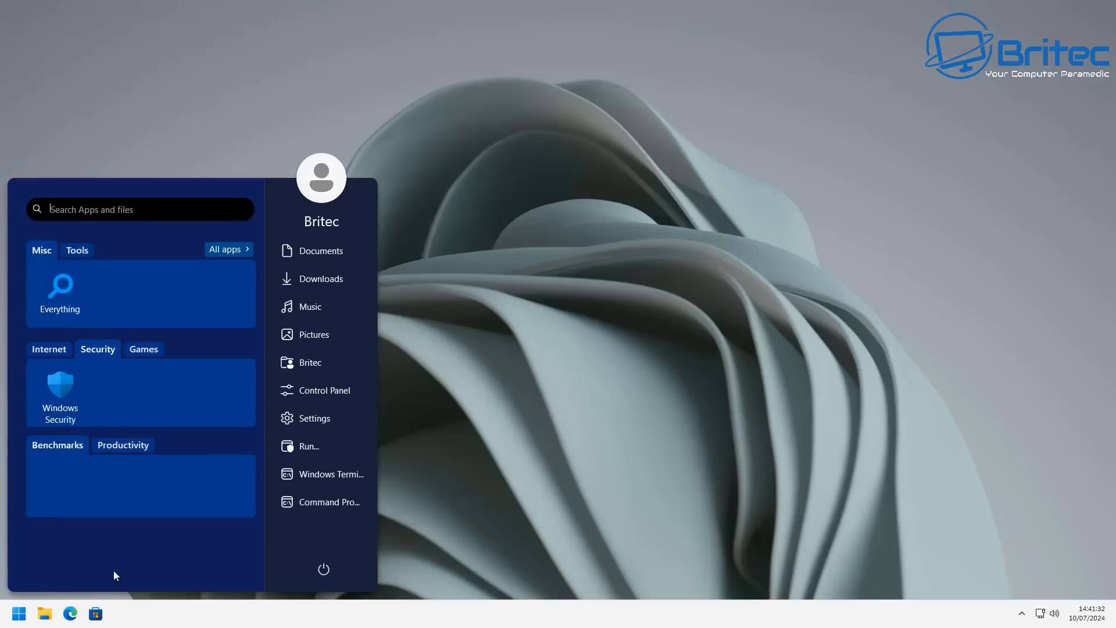
pyautogui.rightClick(212, 541)
pyautogui.click(278, 584)
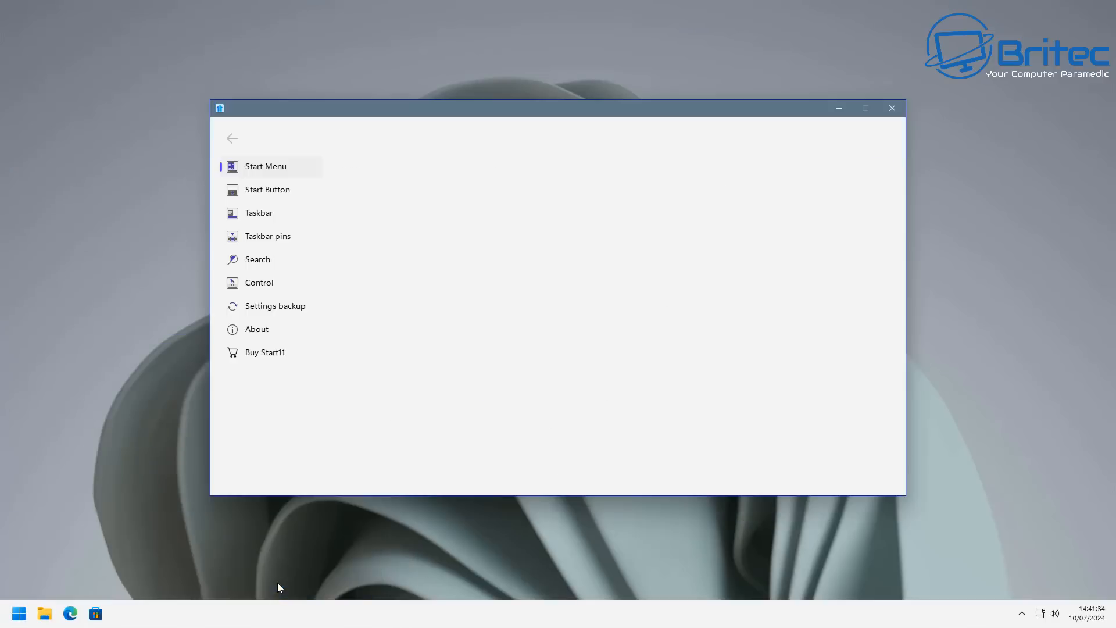
# - Let Start11 enhance the taskbar and expand its blur, transparency, colour and rounded corners settings
pyautogui.click(245, 216)
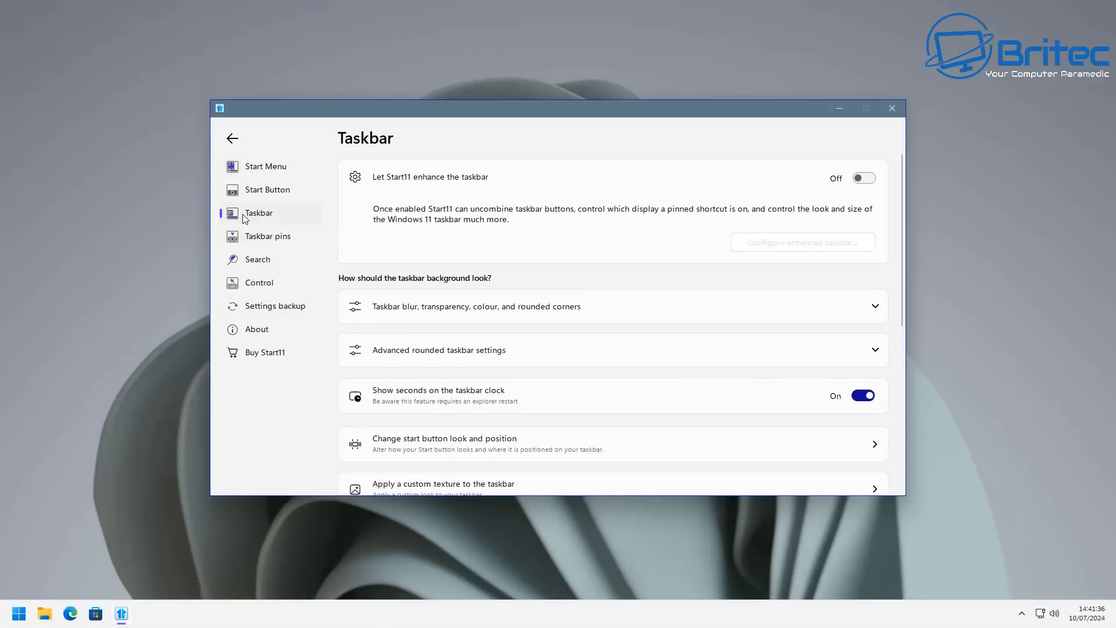
pyautogui.click(864, 178)
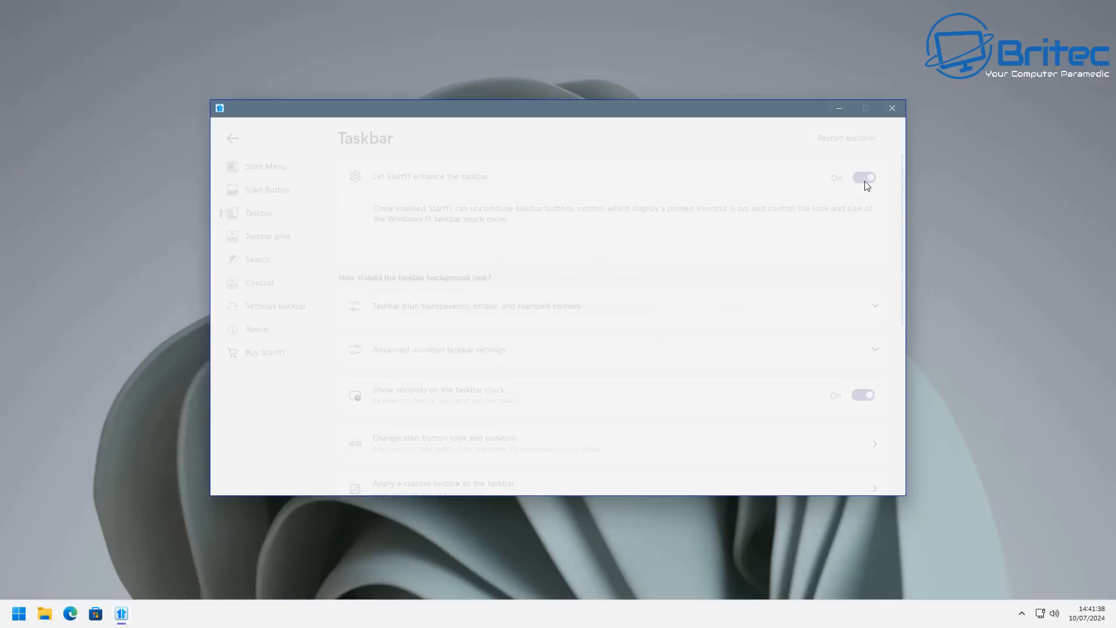
pyautogui.click(657, 343)
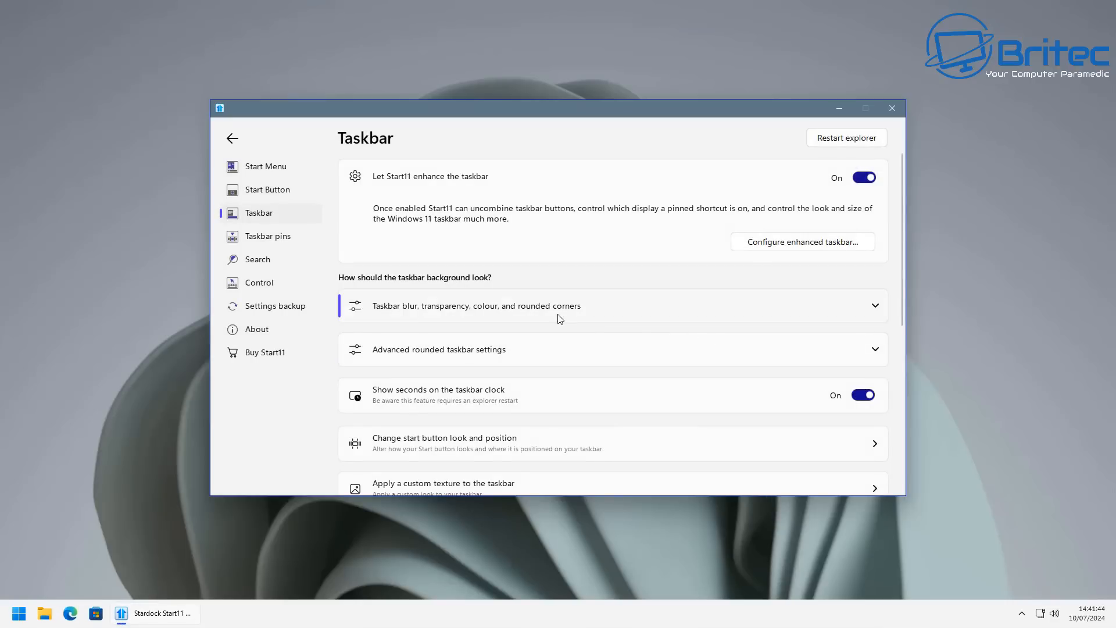
pyautogui.click(878, 310)
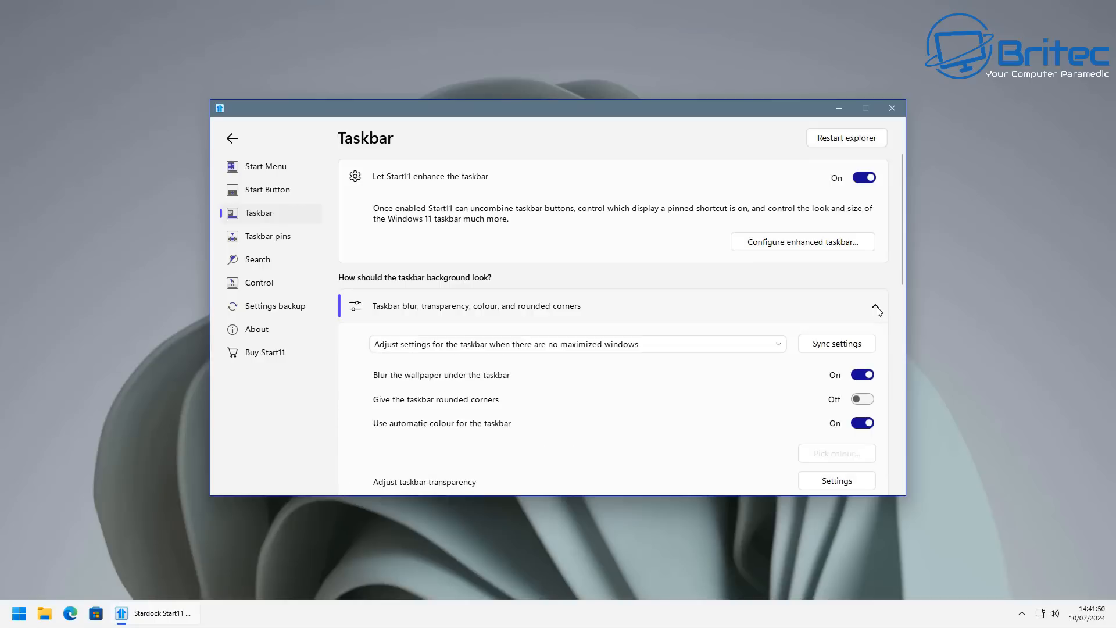
# - Examine the taskbar background settings and the choices for desktops with or without a maximized window
pyautogui.scroll(-4, 880, 343)
pyautogui.scroll(2, 881, 343)
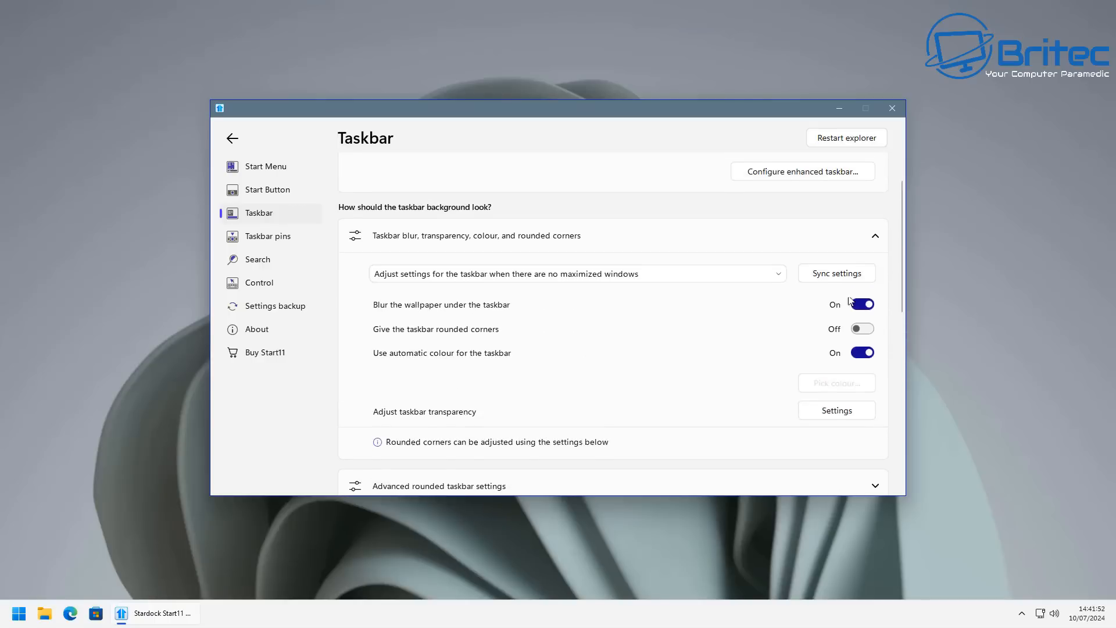
pyautogui.click(820, 274)
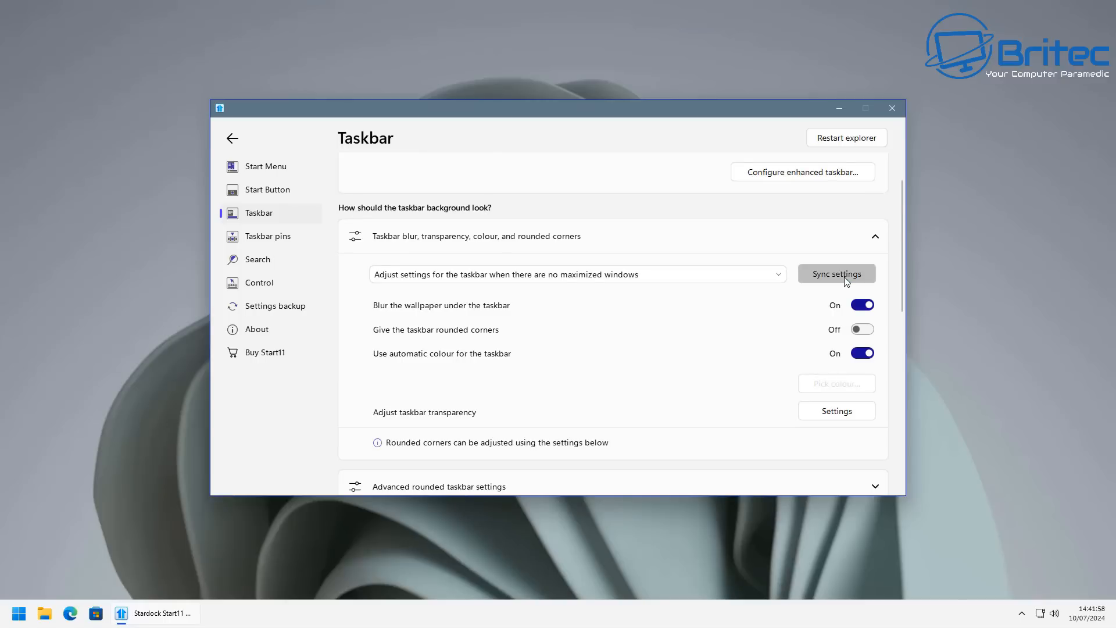
pyautogui.click(779, 280)
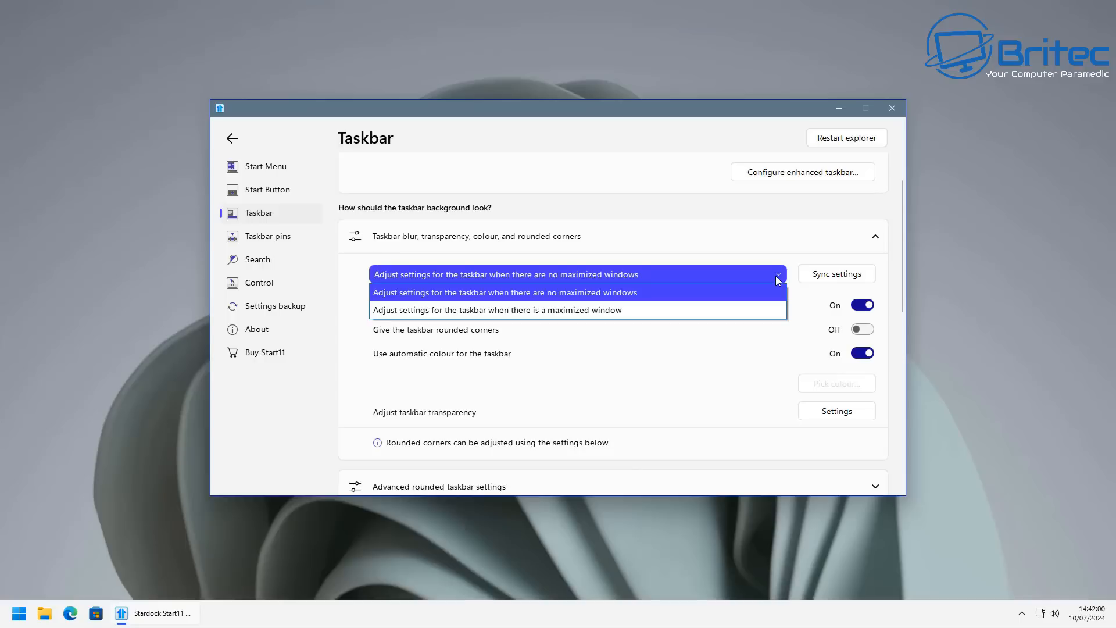
pyautogui.click(795, 256)
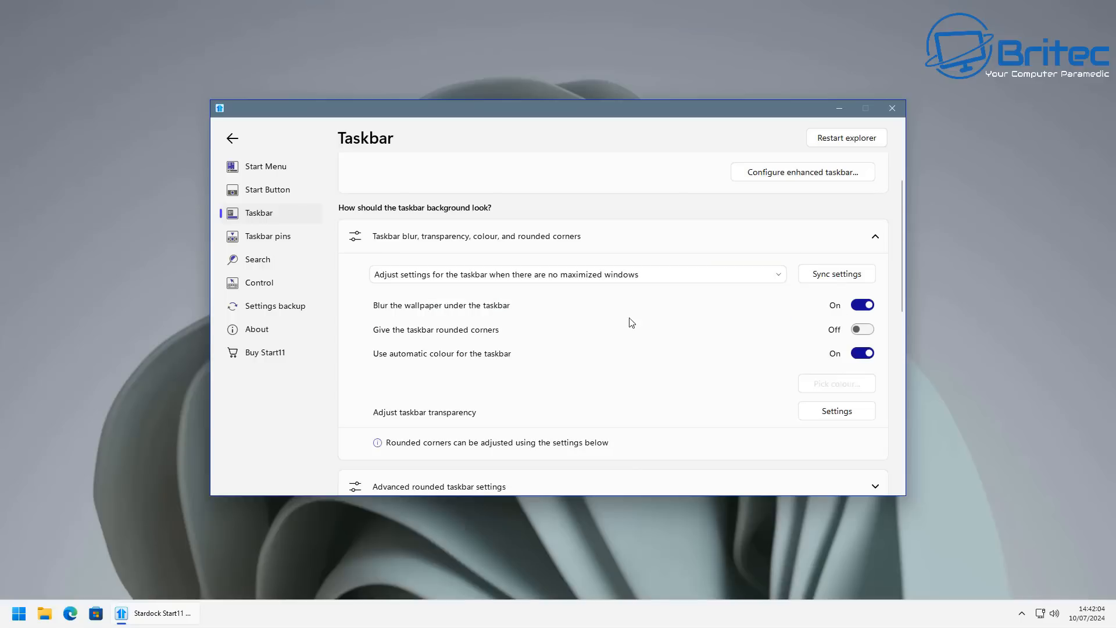
# - Try the taskbar with automatic colour switched off and back on, and check its transparency setting
pyautogui.click(856, 357)
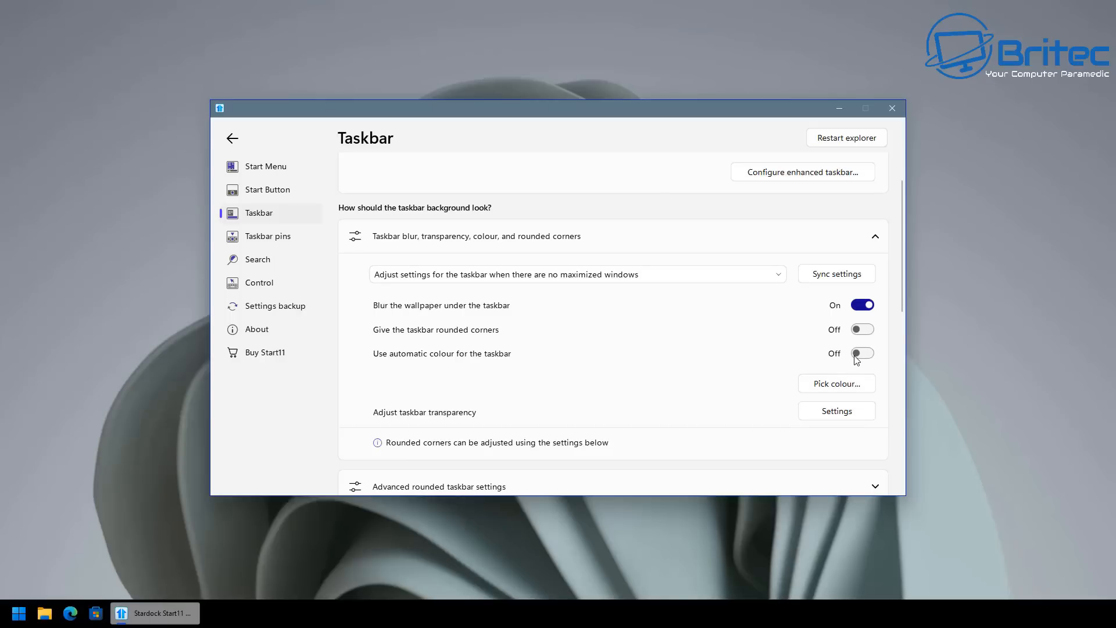
pyautogui.click(856, 356)
pyautogui.click(856, 357)
pyautogui.click(857, 357)
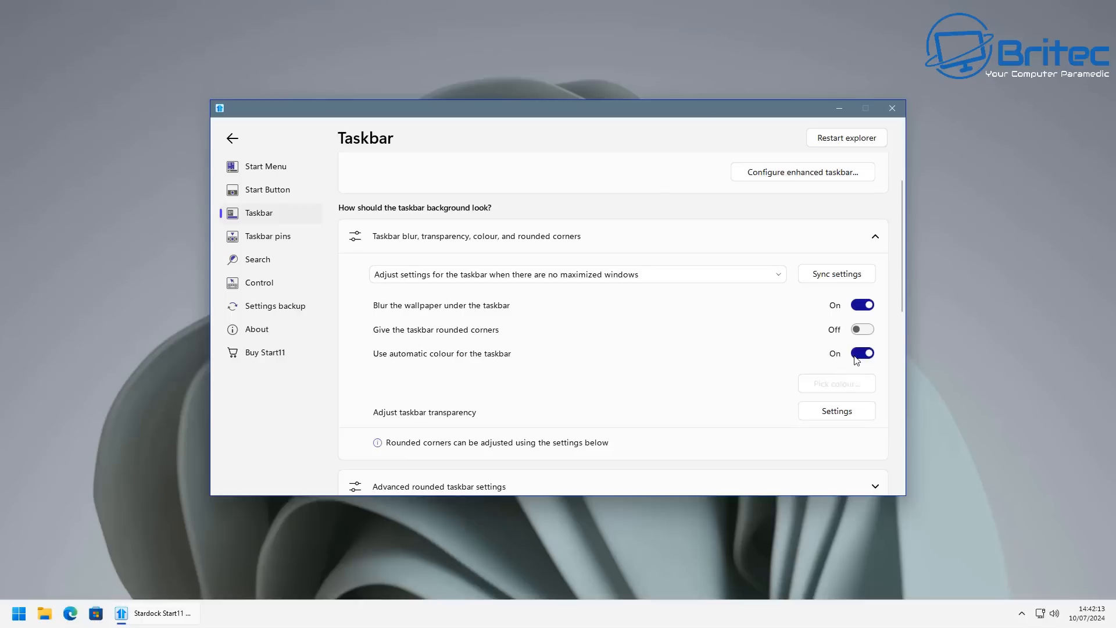
pyautogui.click(846, 414)
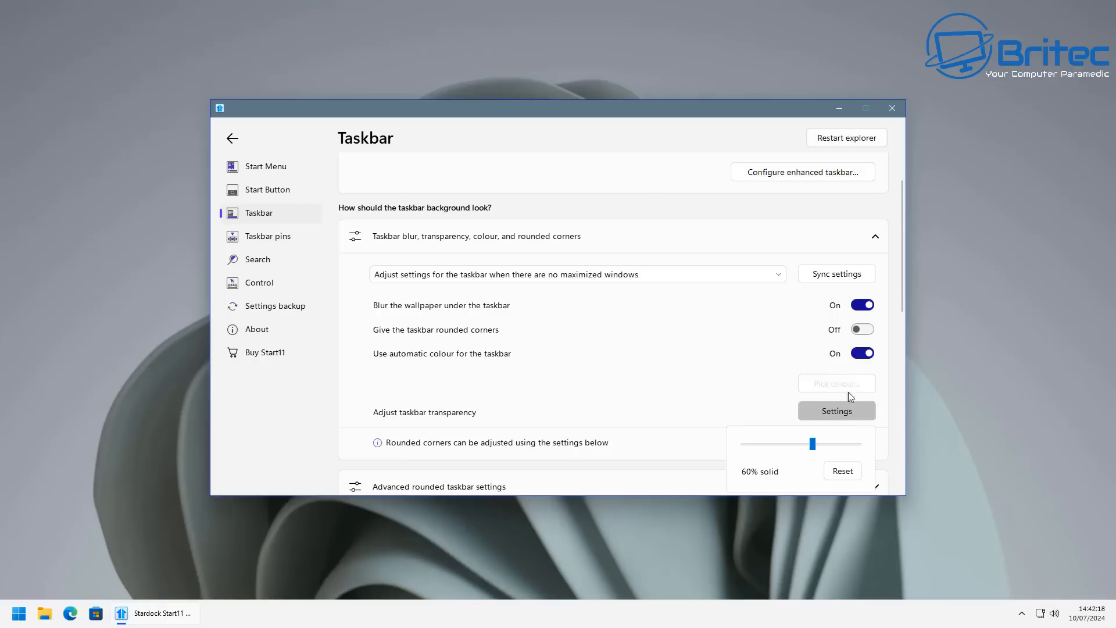
pyautogui.click(849, 388)
# - Turn off automatic colour for the taskbar and open its colour picker
pyautogui.click(857, 355)
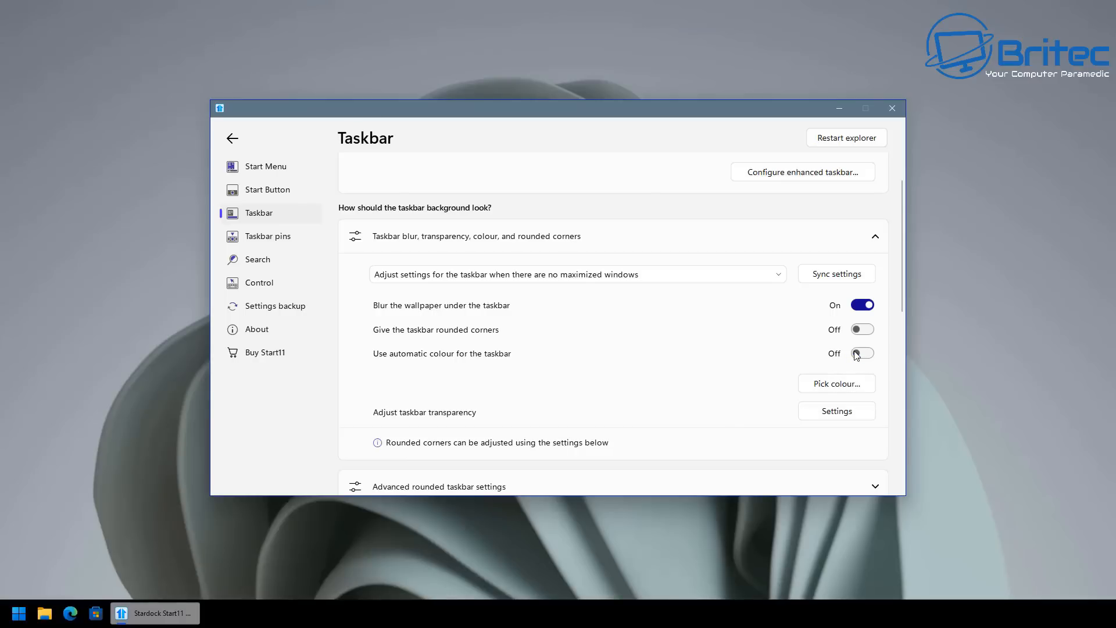
pyautogui.click(848, 384)
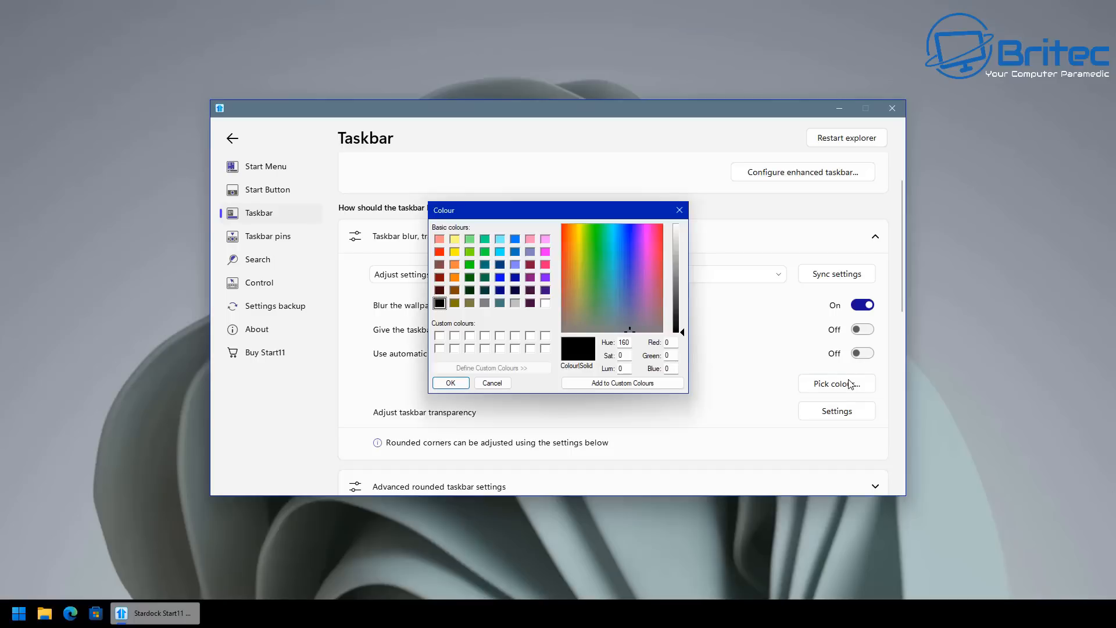
# - Check the Start menu's colour and its context options, and close the taskbar colour picker without choosing a colour
pyautogui.click(16, 613)
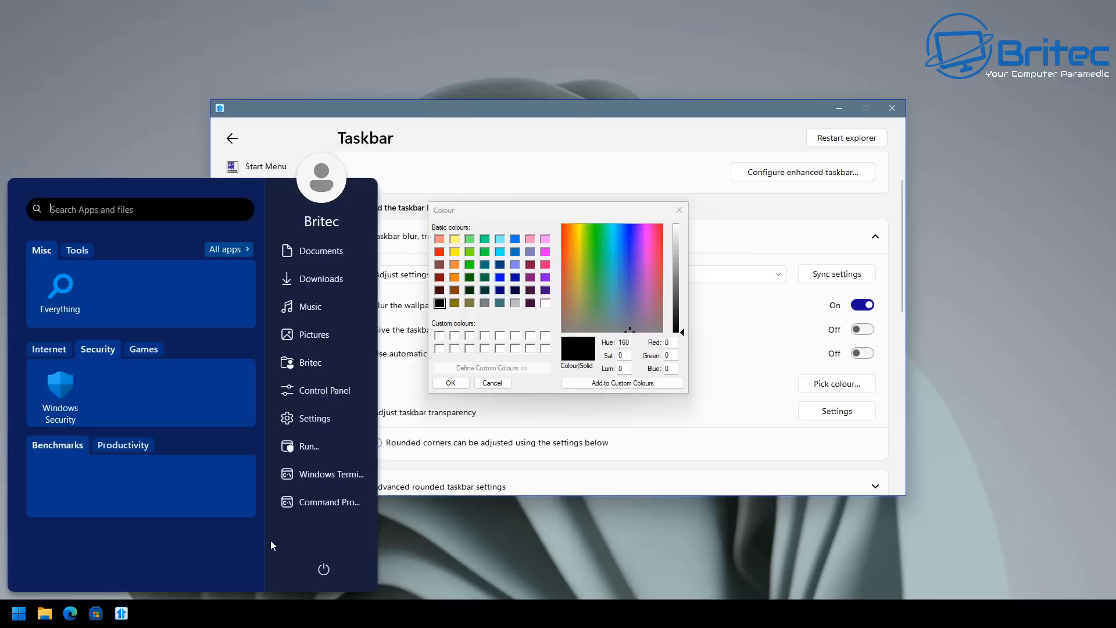
pyautogui.rightClick(210, 543)
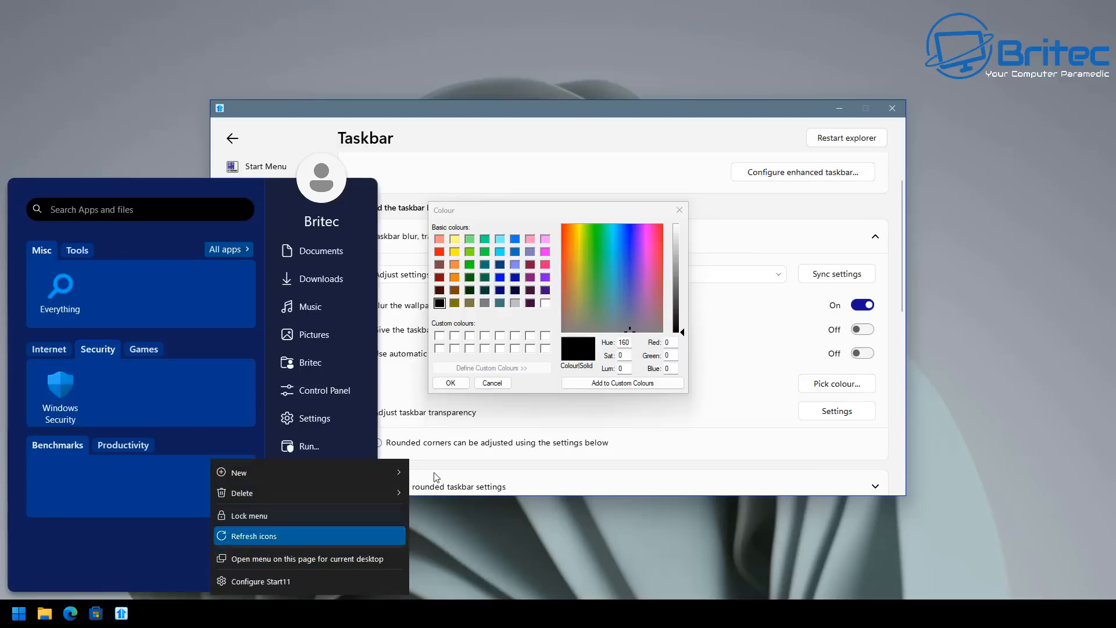
pyautogui.moveTo(256, 493)
pyautogui.click(616, 209)
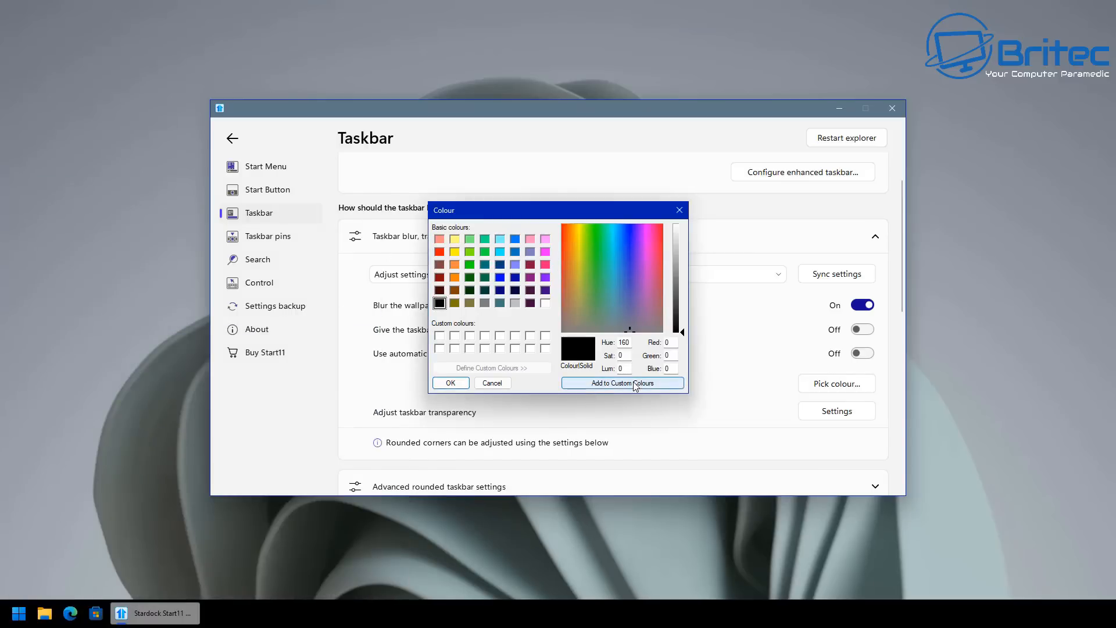
pyautogui.click(679, 211)
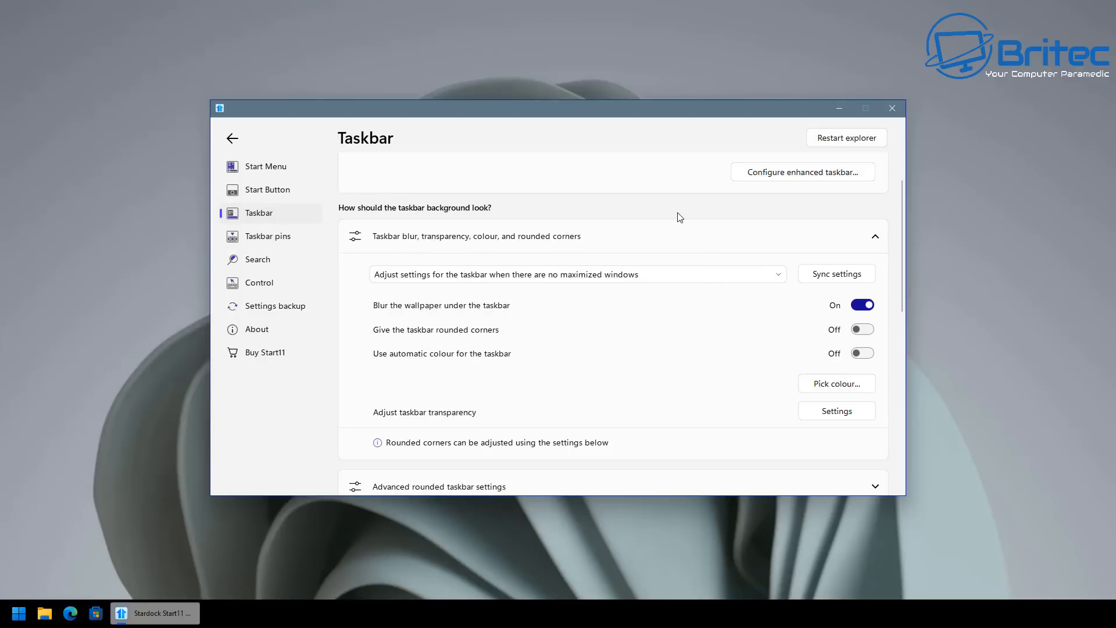
# - Open the Start menu's visual appearance settings in the Start11 configuration
pyautogui.click(269, 176)
pyautogui.click(545, 472)
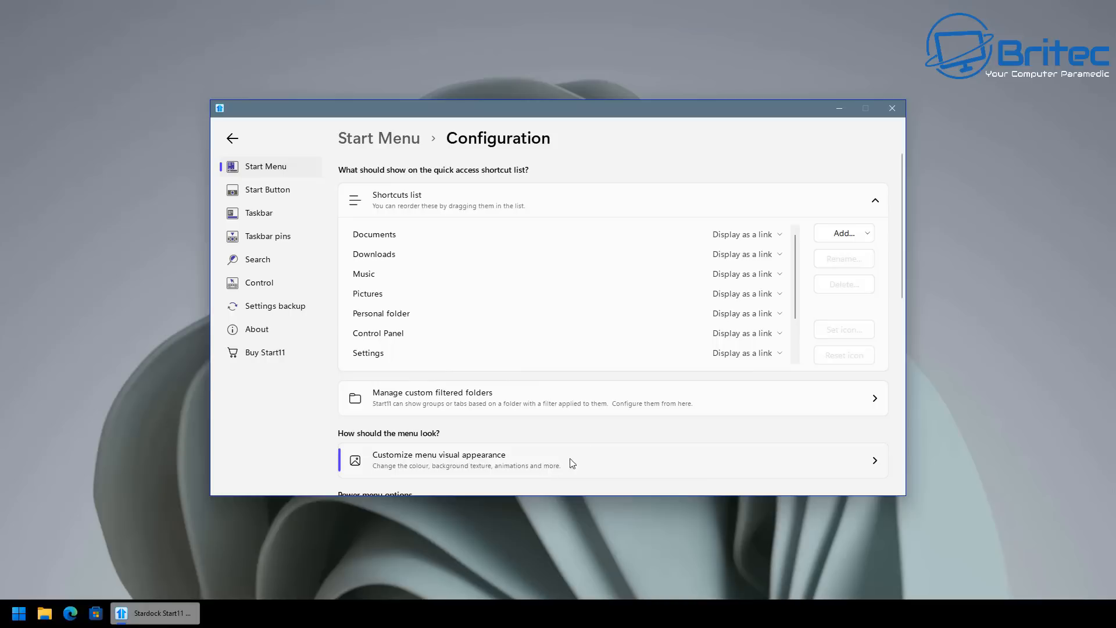
pyautogui.scroll(-4, 601, 446)
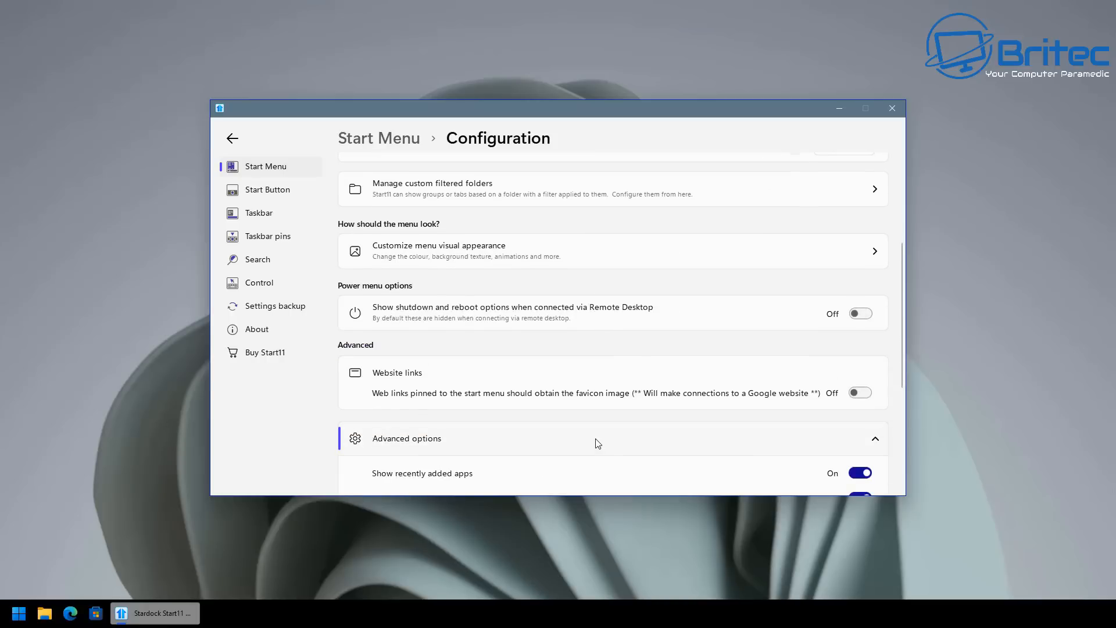
pyautogui.scroll(2, 598, 442)
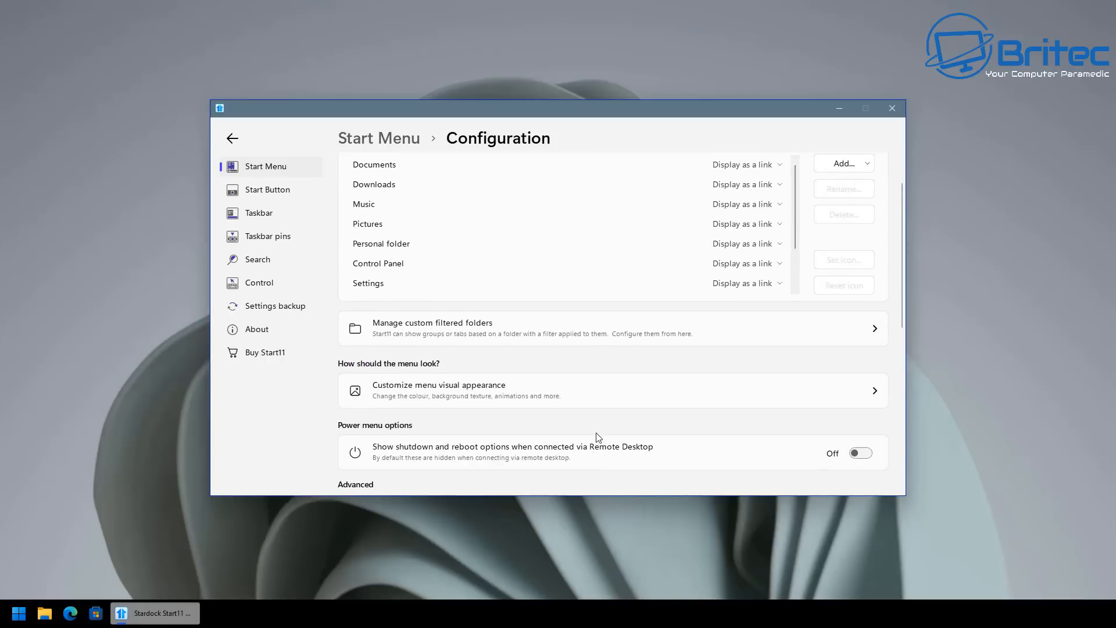
pyautogui.click(601, 393)
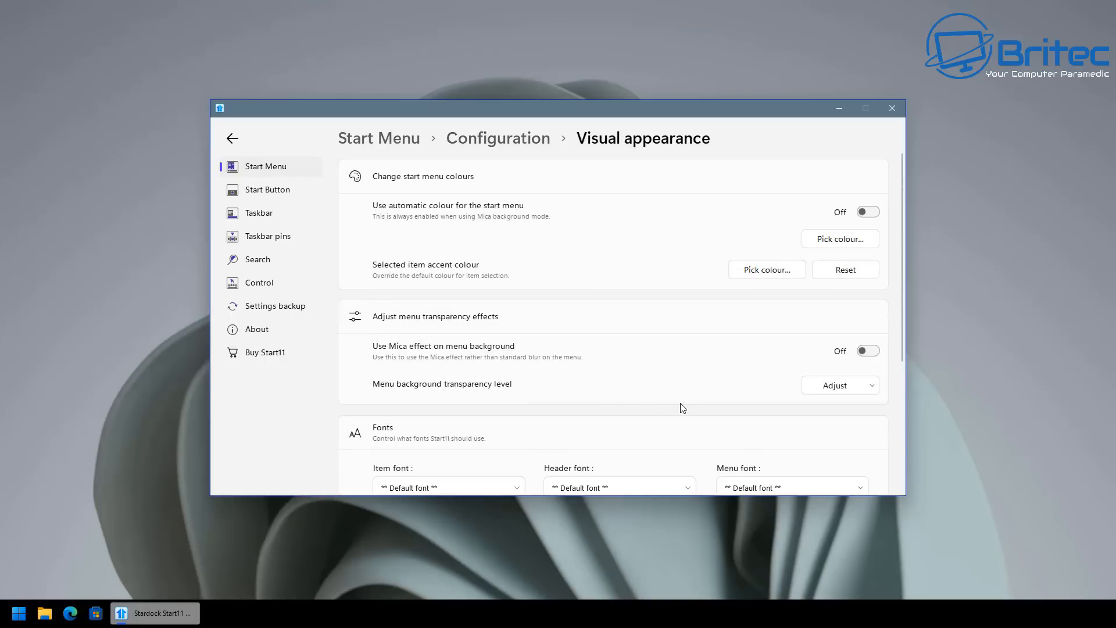
# - Look up the hue, saturation and luminance of the Start menu's accent and background colours, leaving both as they are
pyautogui.click(766, 264)
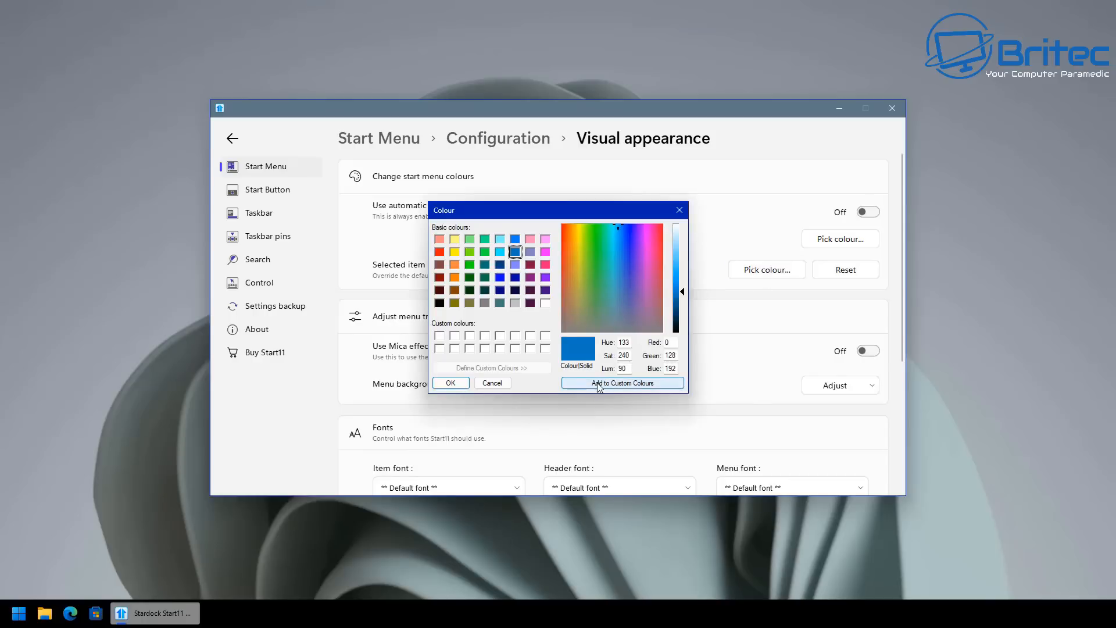
pyautogui.click(678, 210)
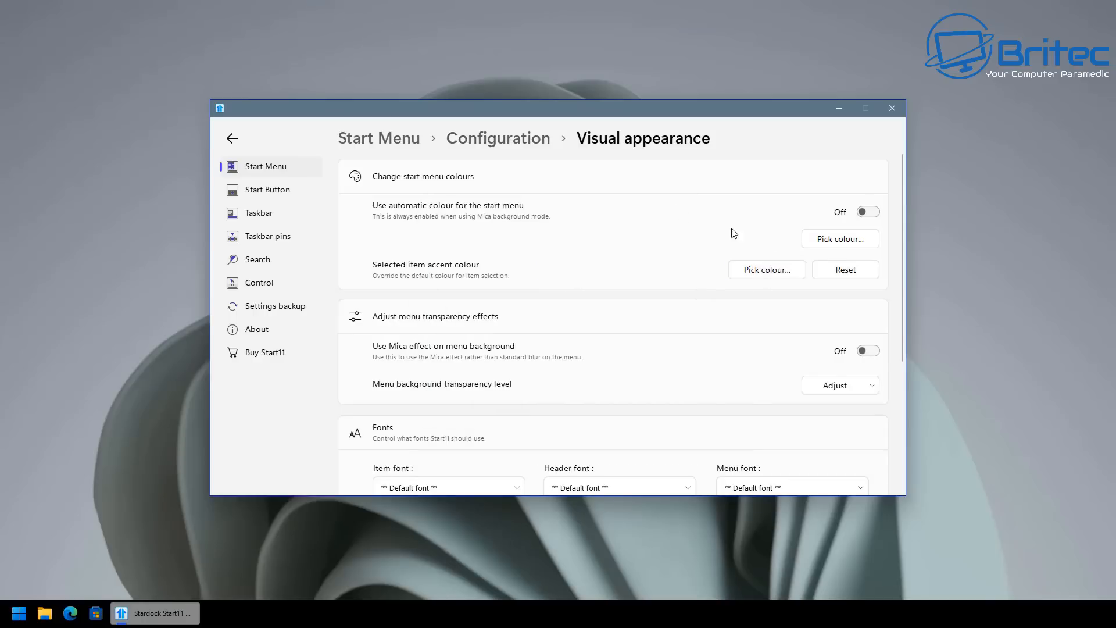
pyautogui.click(838, 242)
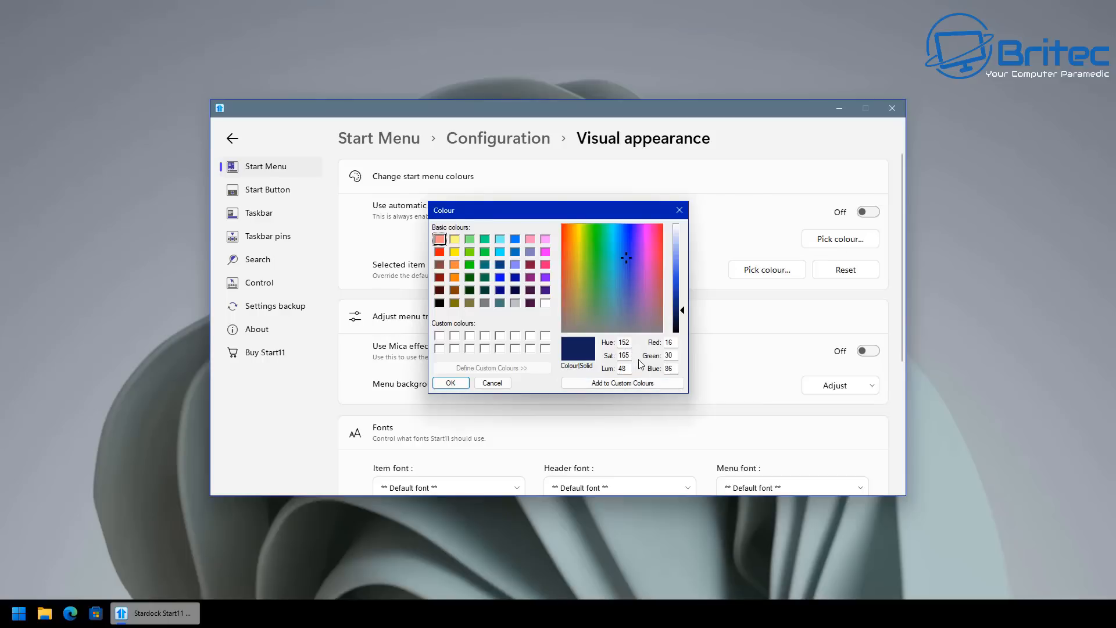
pyautogui.click(678, 210)
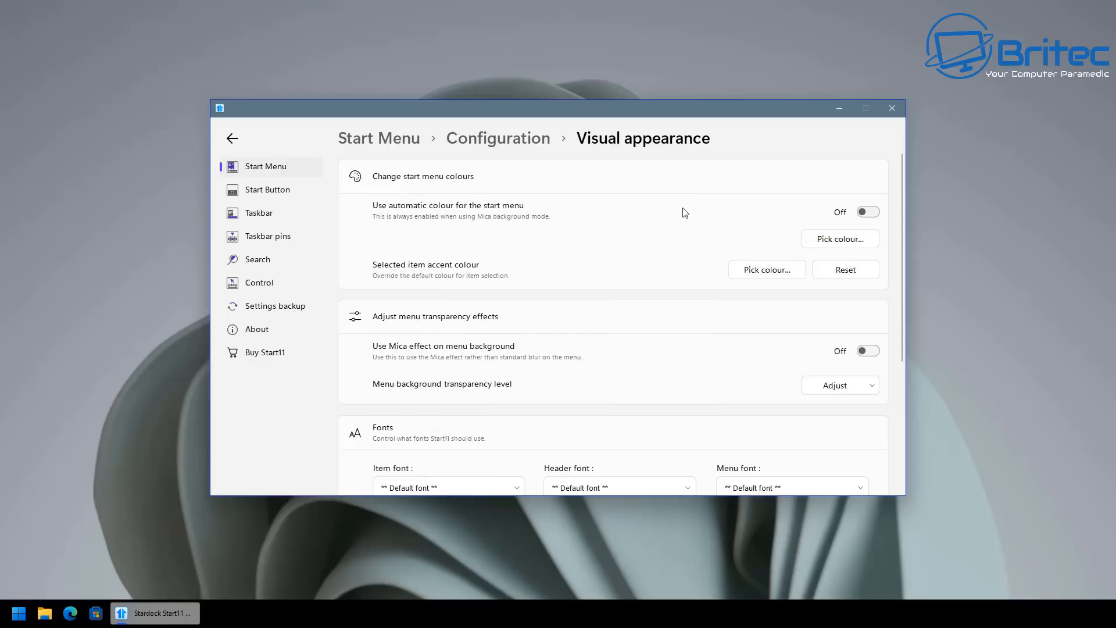
# - Set the taskbar's custom colour to hue 152, saturation 165 and luminance 48
pyautogui.click(249, 214)
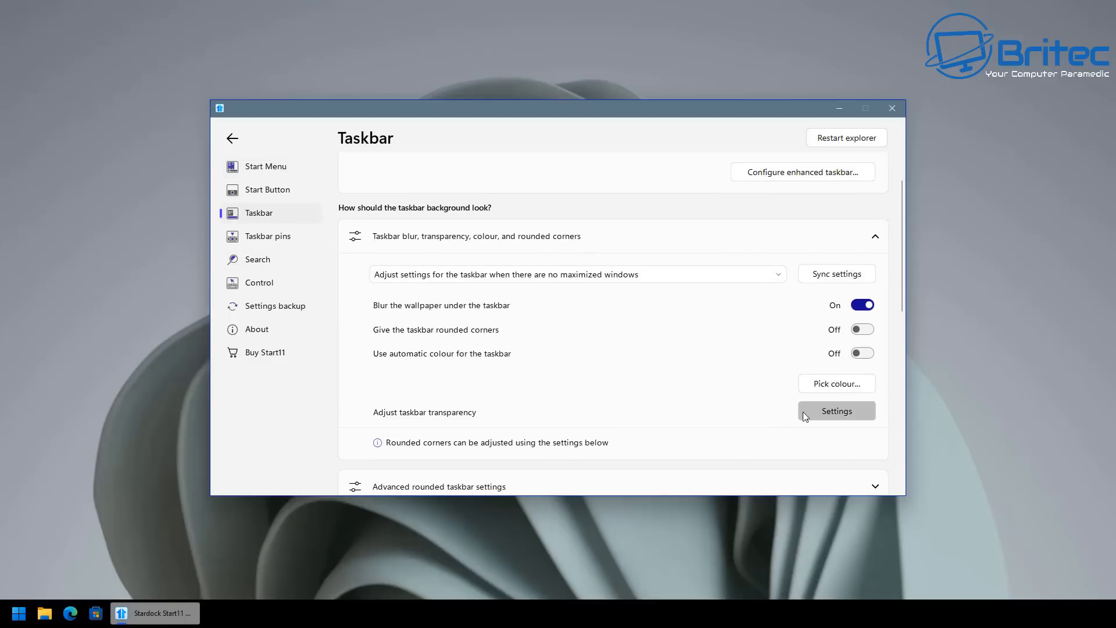
pyautogui.click(829, 386)
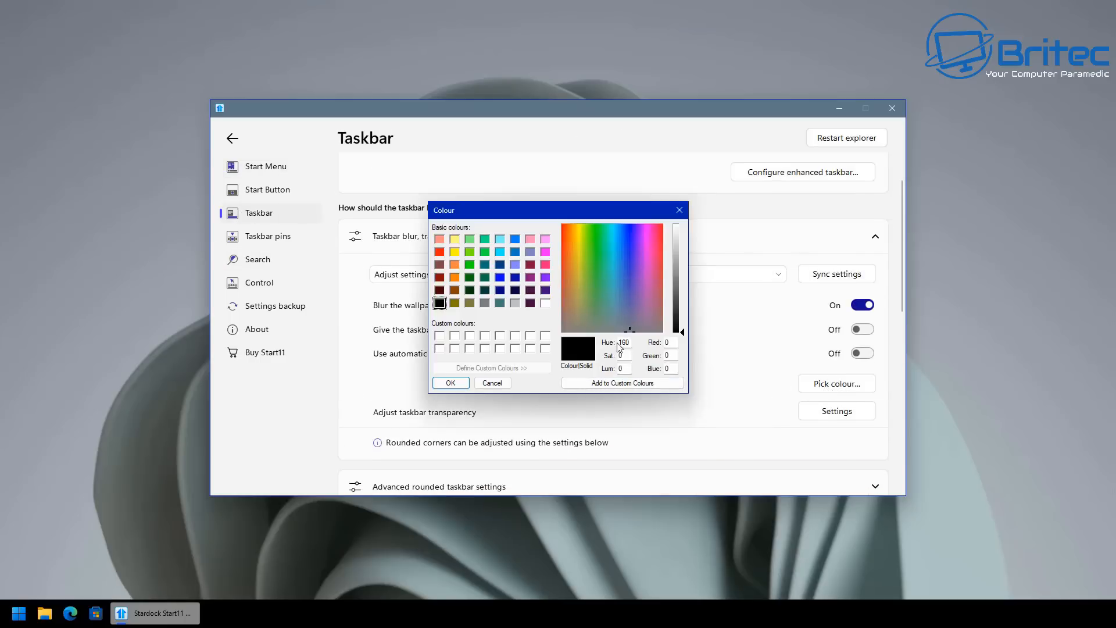
pyautogui.moveTo(621, 341); pyautogui.dragTo(635, 343)
pyautogui.write('152')
pyautogui.press('Tab')
pyautogui.write('165')
pyautogui.press('Tab')
pyautogui.write('4')
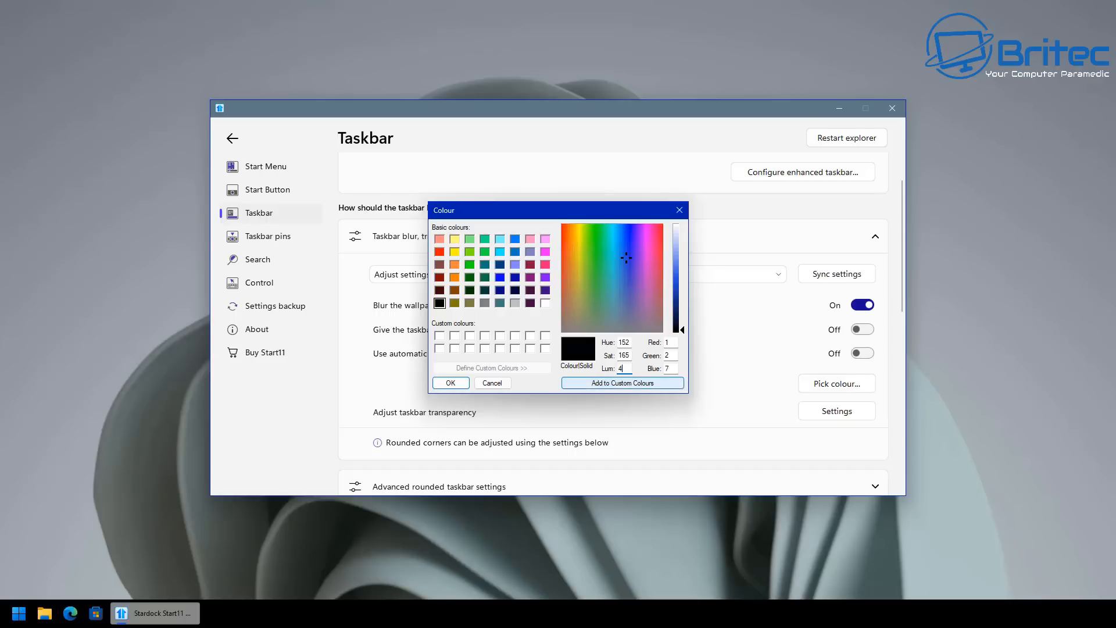
pyautogui.write('8')
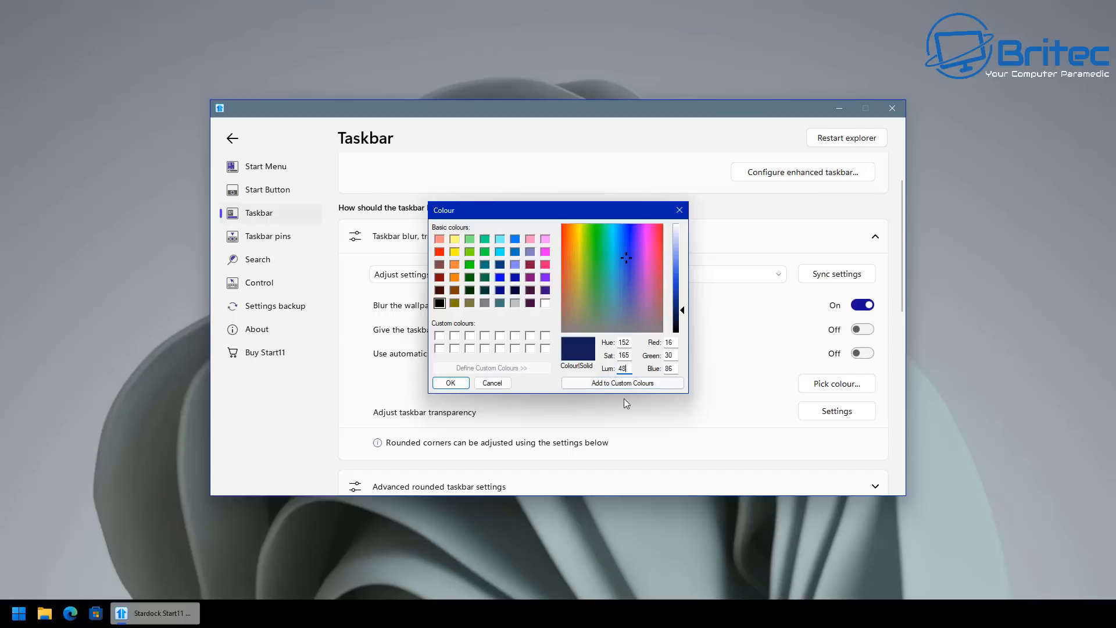
pyautogui.click(443, 385)
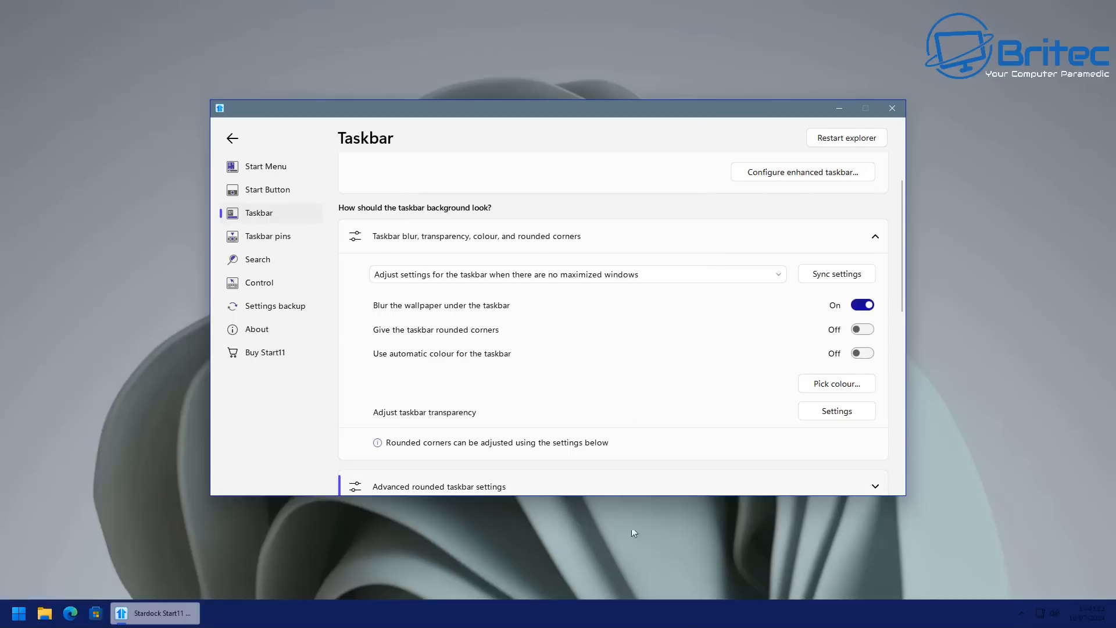
# - Compare the Start menu's colour with the taskbar, both with the configuration window open and on the bare desktop
pyautogui.click(18, 615)
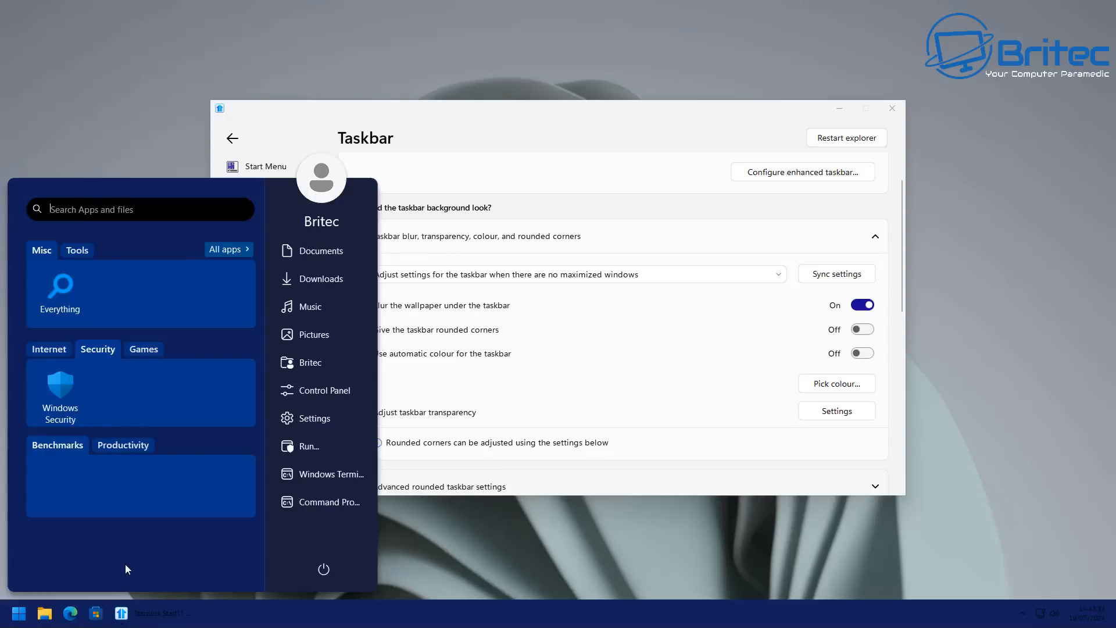
pyautogui.click(531, 568)
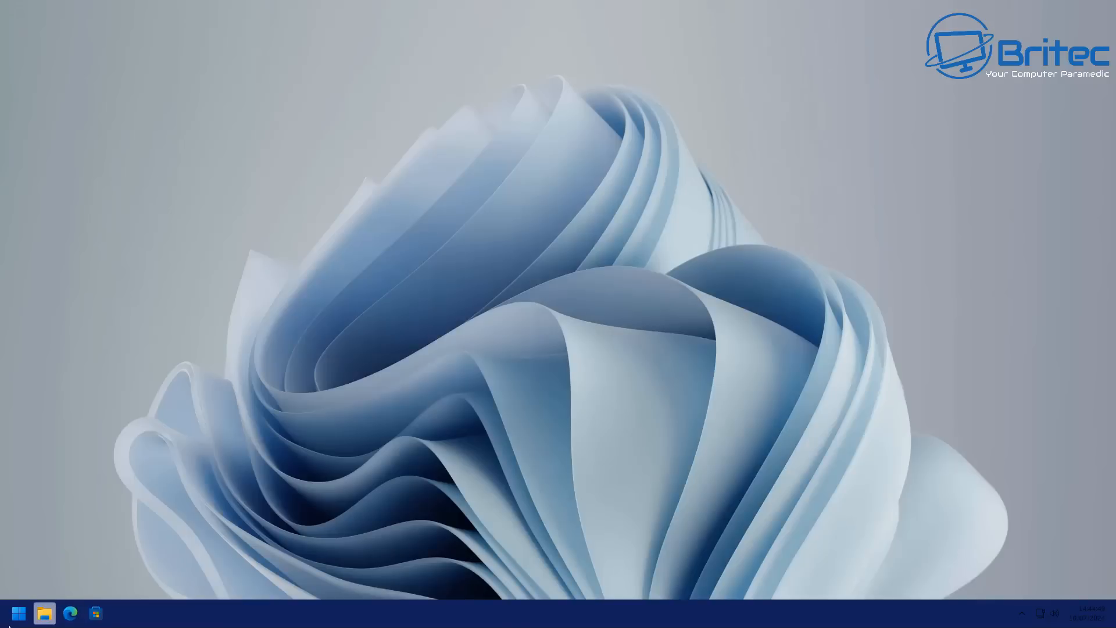
pyautogui.click(15, 619)
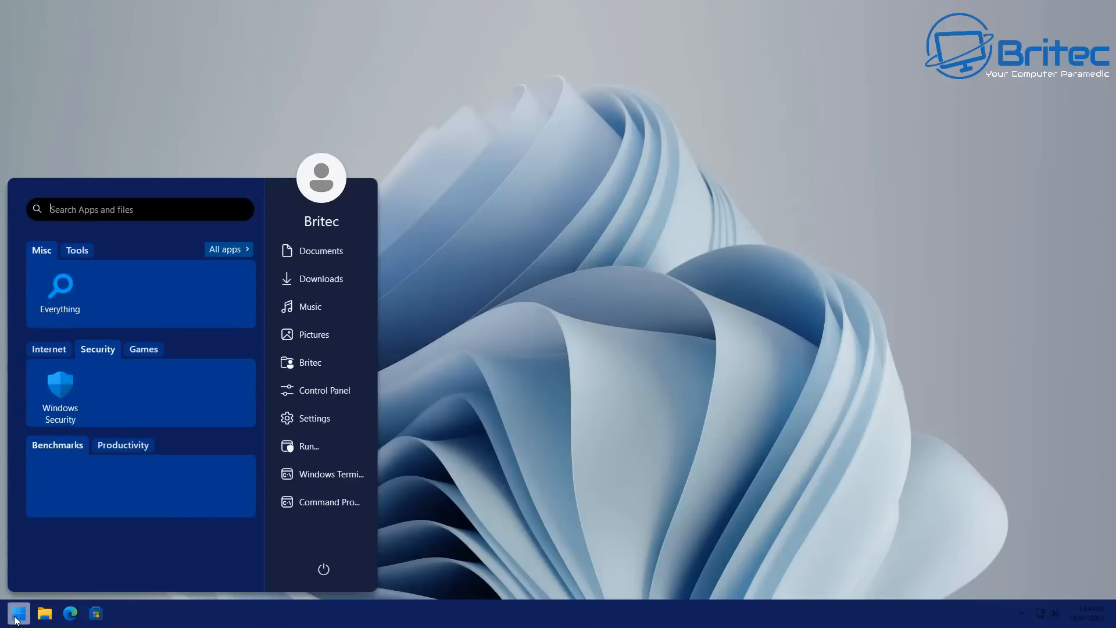